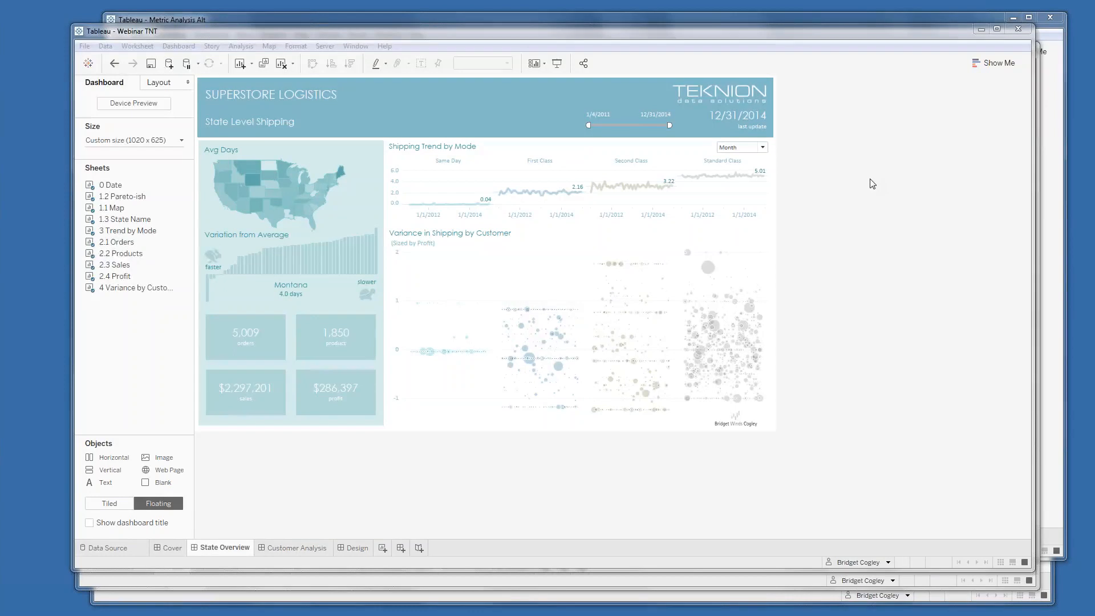
Step: Review the source and target sheets of the State Overview dashboard's "1 to All" filter action, leaving its settings as they are
click(210, 36)
click(178, 46)
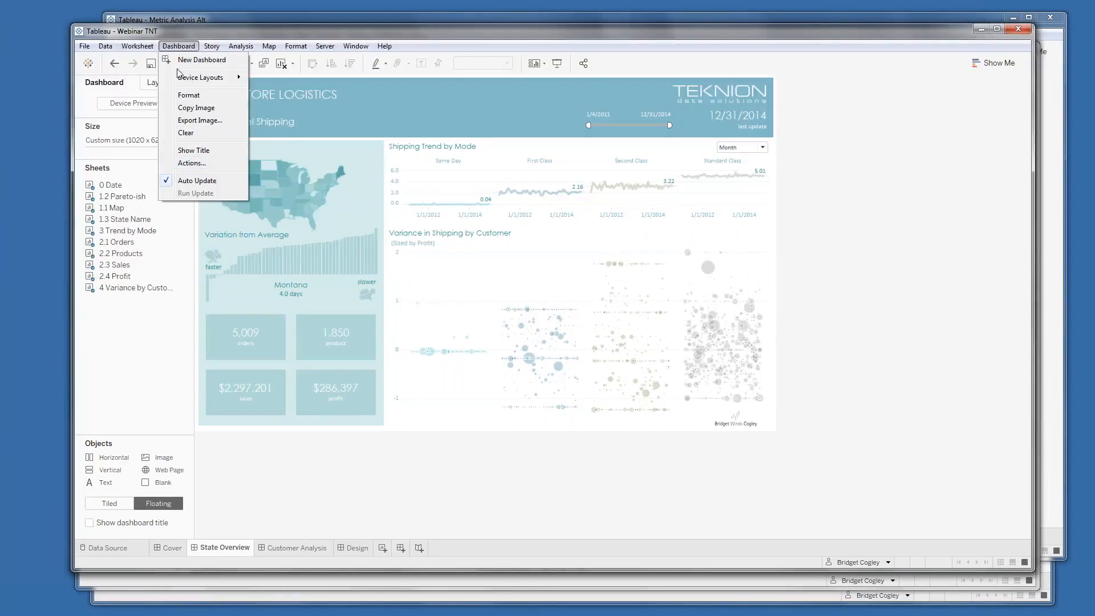
click(187, 163)
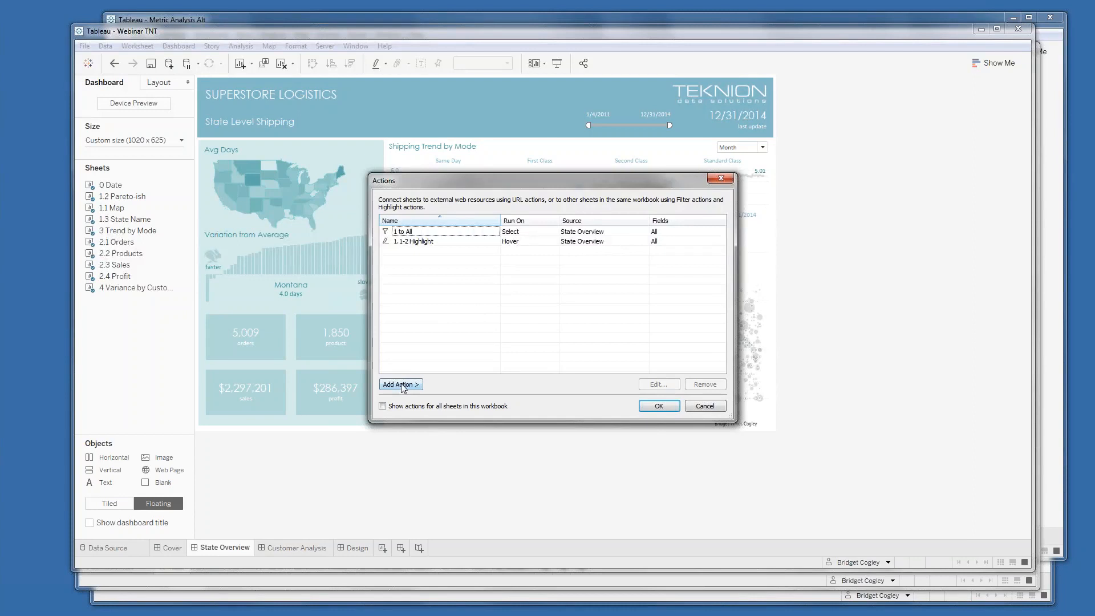
click(443, 233)
click(656, 385)
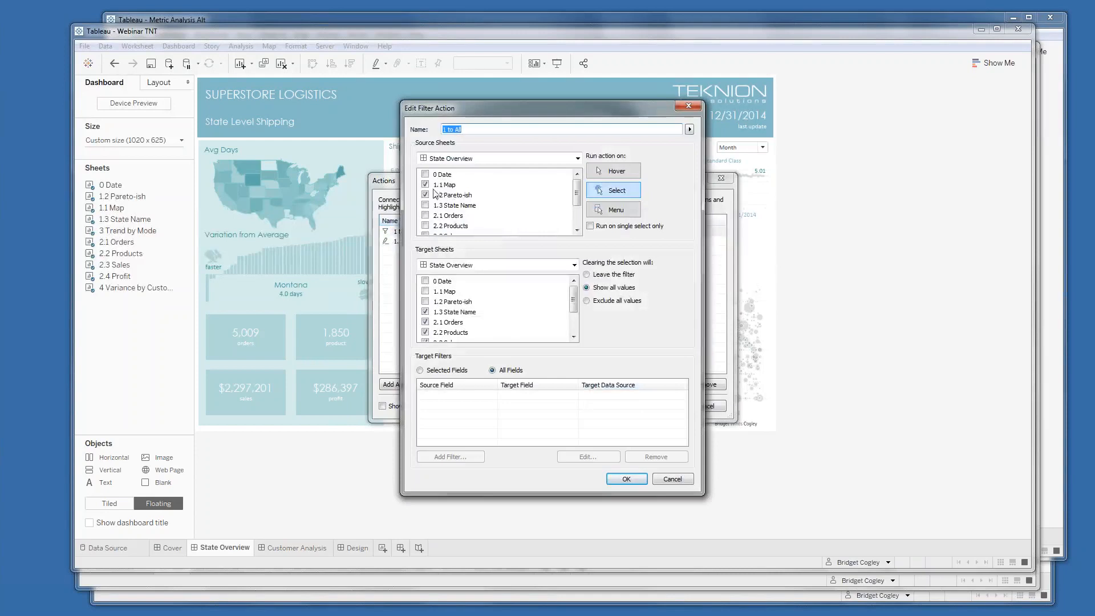
scroll(477, 333, down, 2)
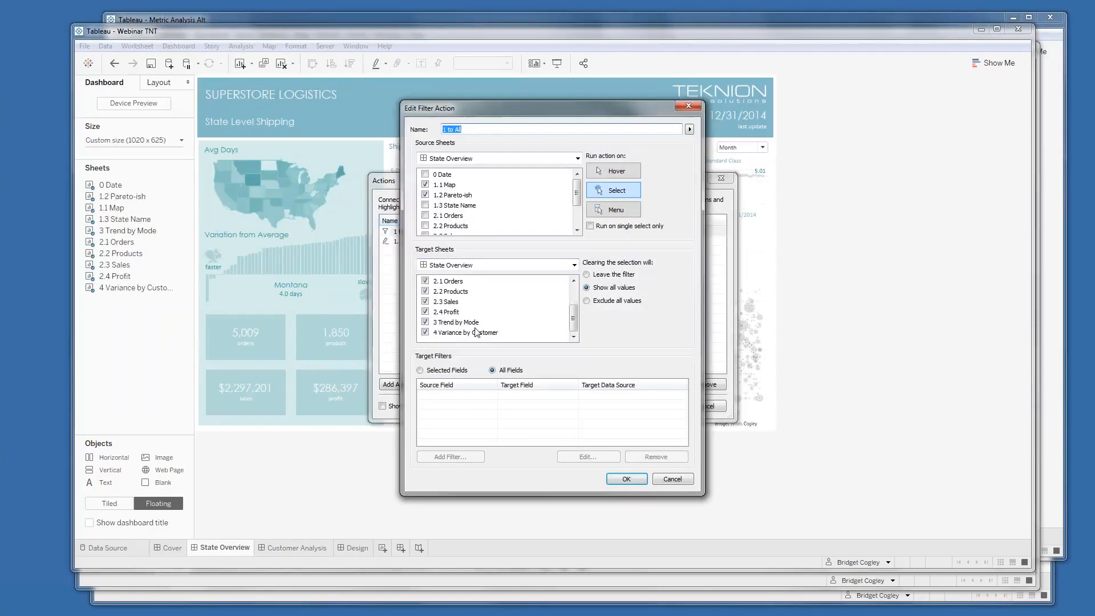
scroll(477, 334, up, 2)
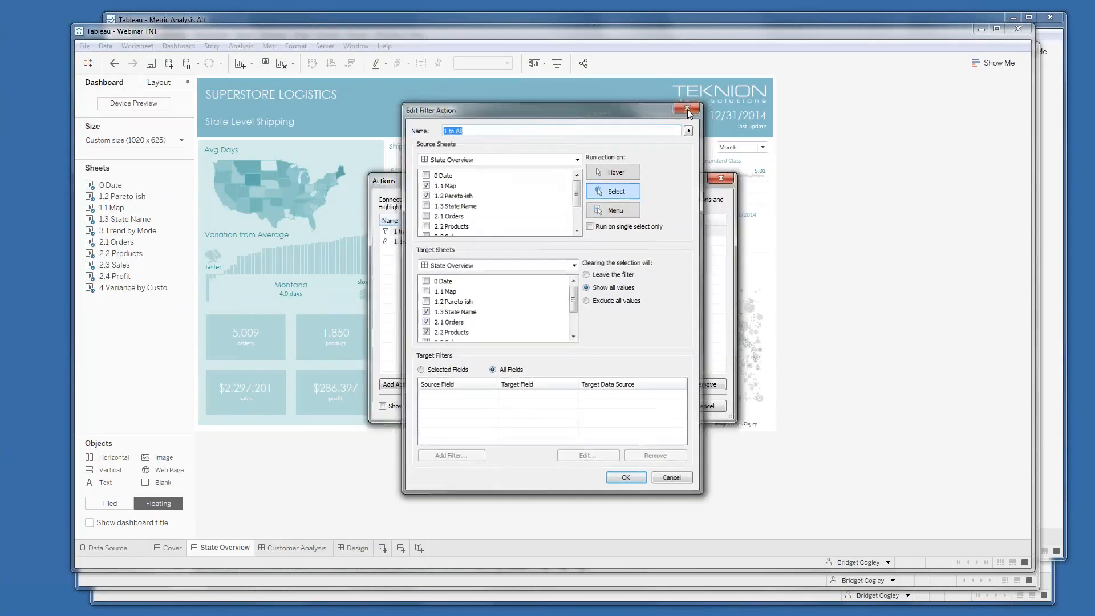
click(687, 107)
click(728, 181)
Step: Locate the 1.2 Pareto-ish, 1.1 Map and 1.3 State Name sheets on the State Overview dashboard by selecting each one
mouse_move(125, 197)
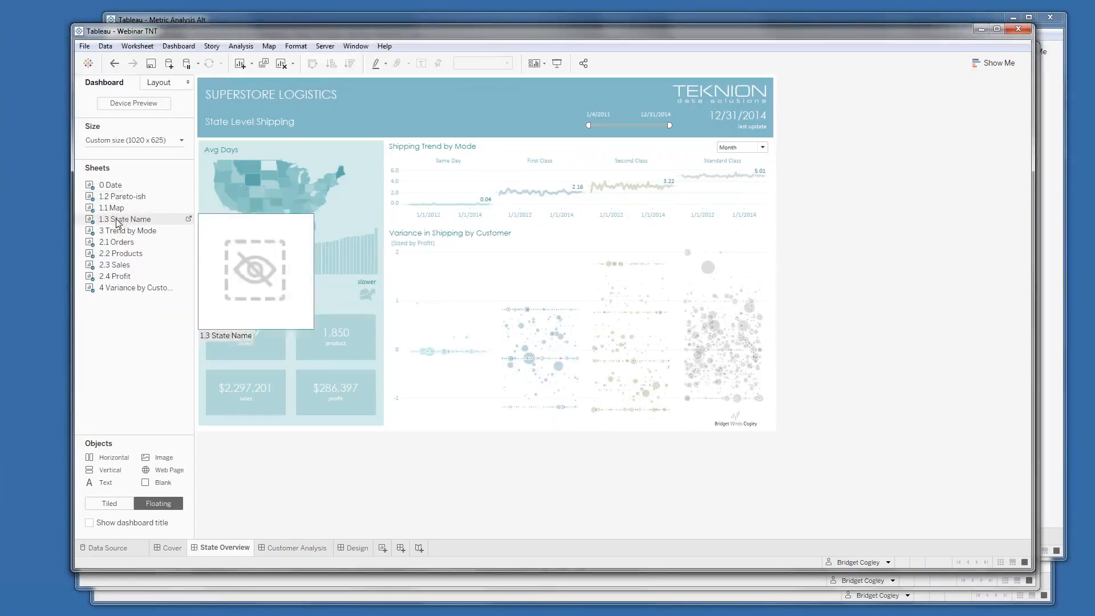
click(124, 197)
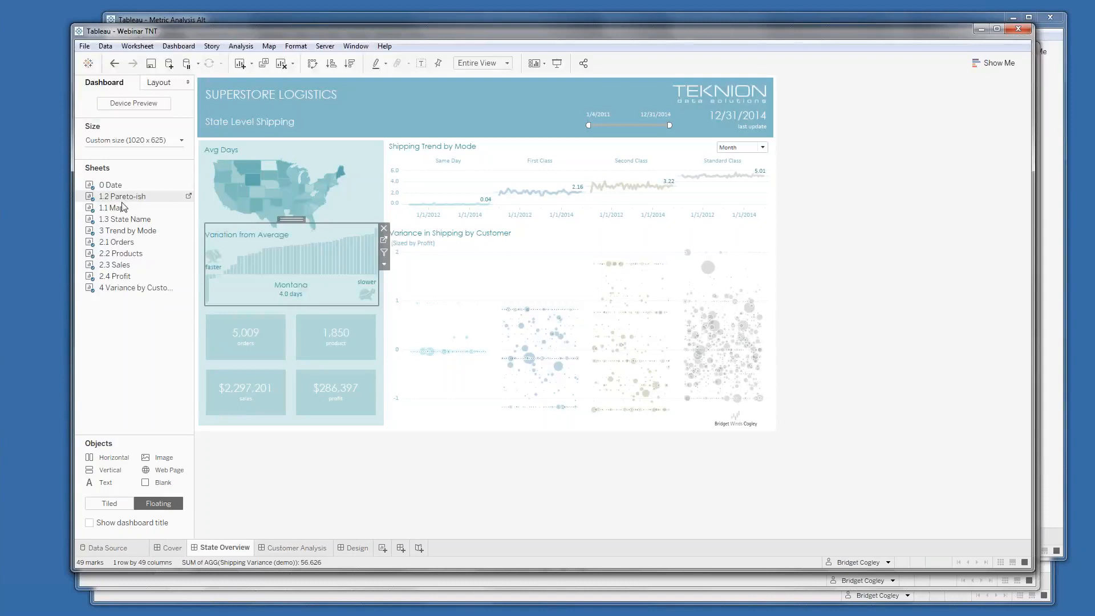
click(123, 208)
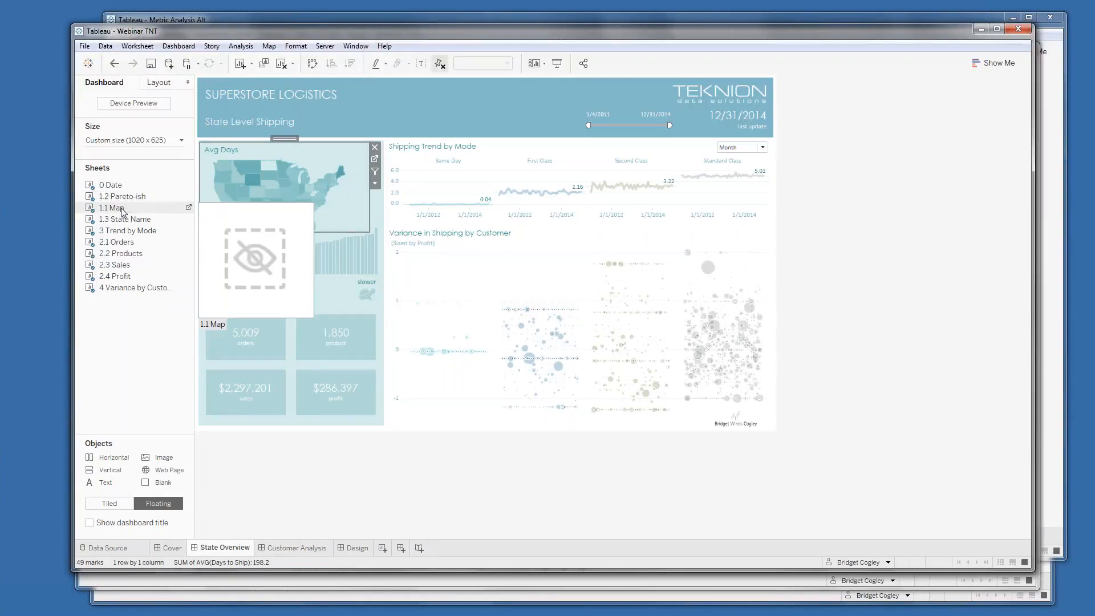
click(129, 222)
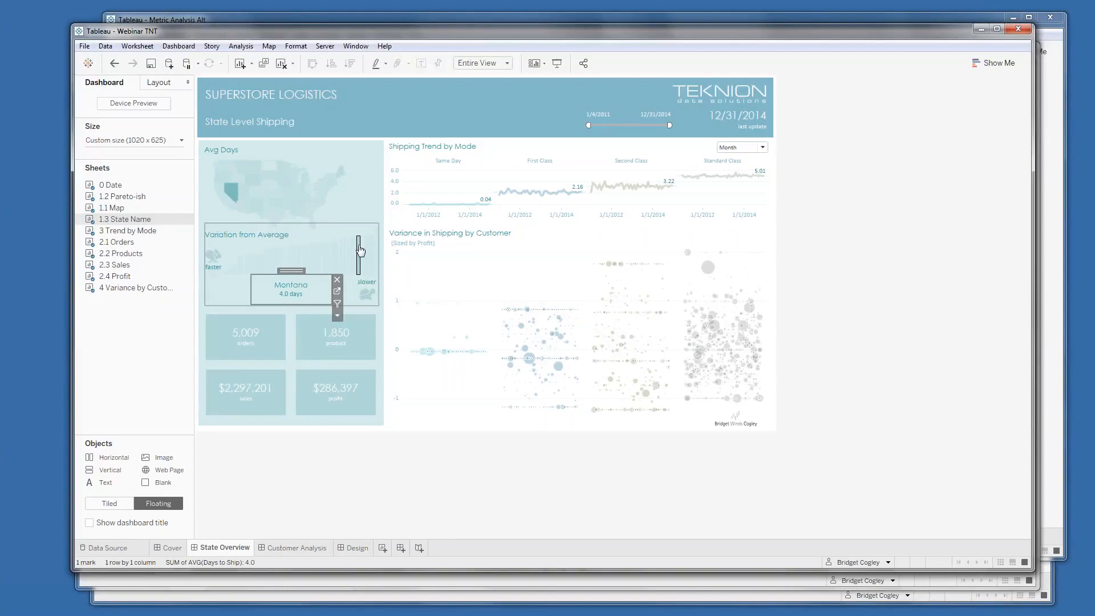
Step: Test the Variation from Average chart by selecting a bar near its slower end and clearing the selection
click(360, 251)
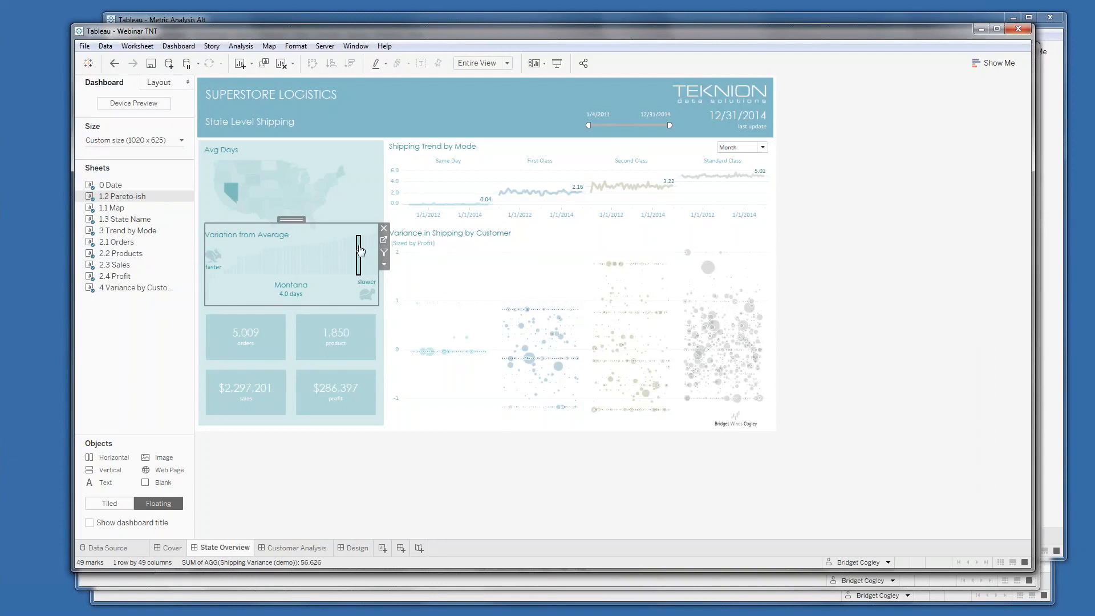
click(360, 251)
click(359, 251)
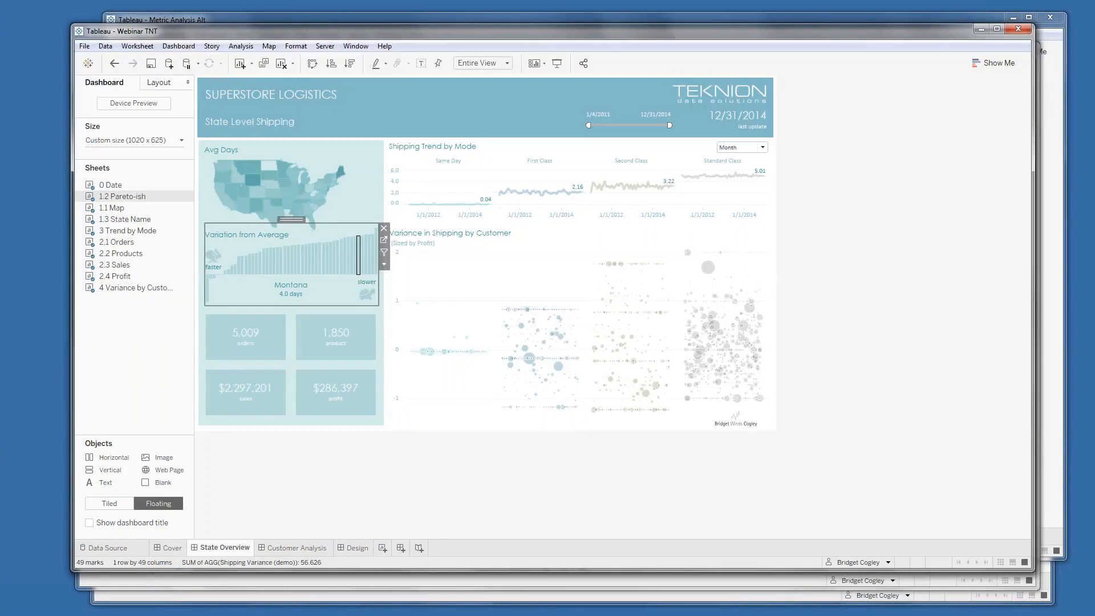
Step: Filter the dashboard to Iowa through the Avg Days map, and clear the state selection again
mouse_move(255, 182)
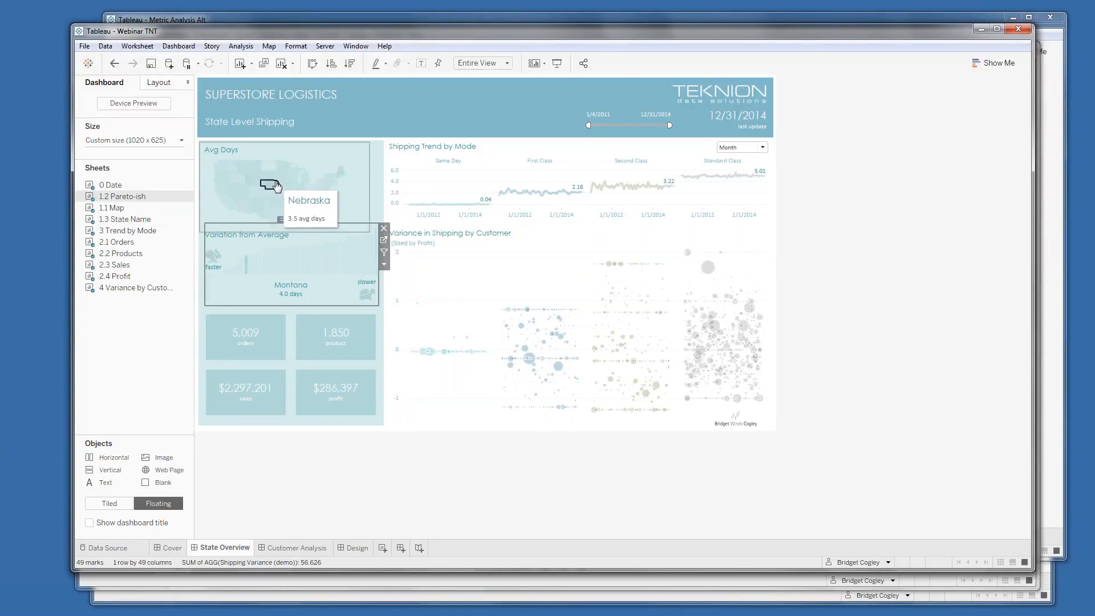
click(284, 184)
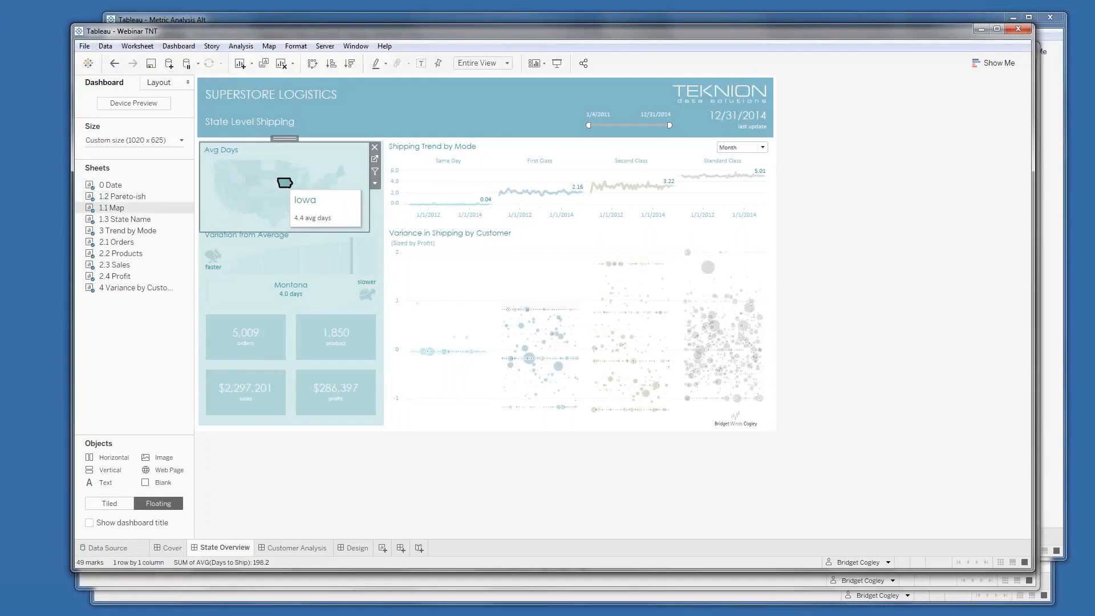
click(285, 183)
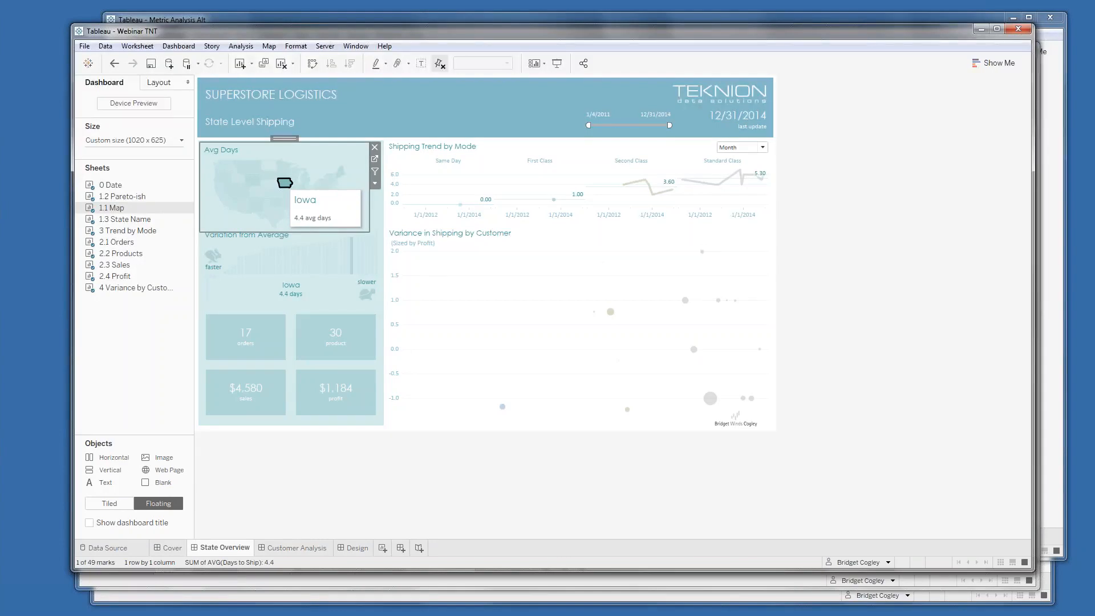
click(285, 183)
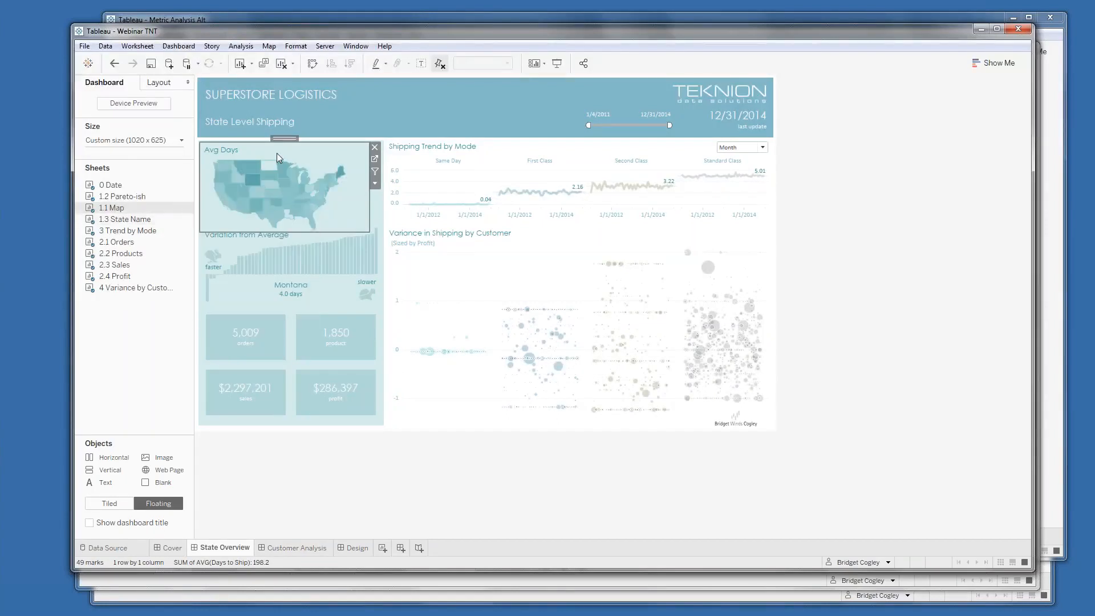
Step: Examine how the Avg Days map and Variation from Average bars highlight each other, and check the ranked state label
mouse_move(223, 176)
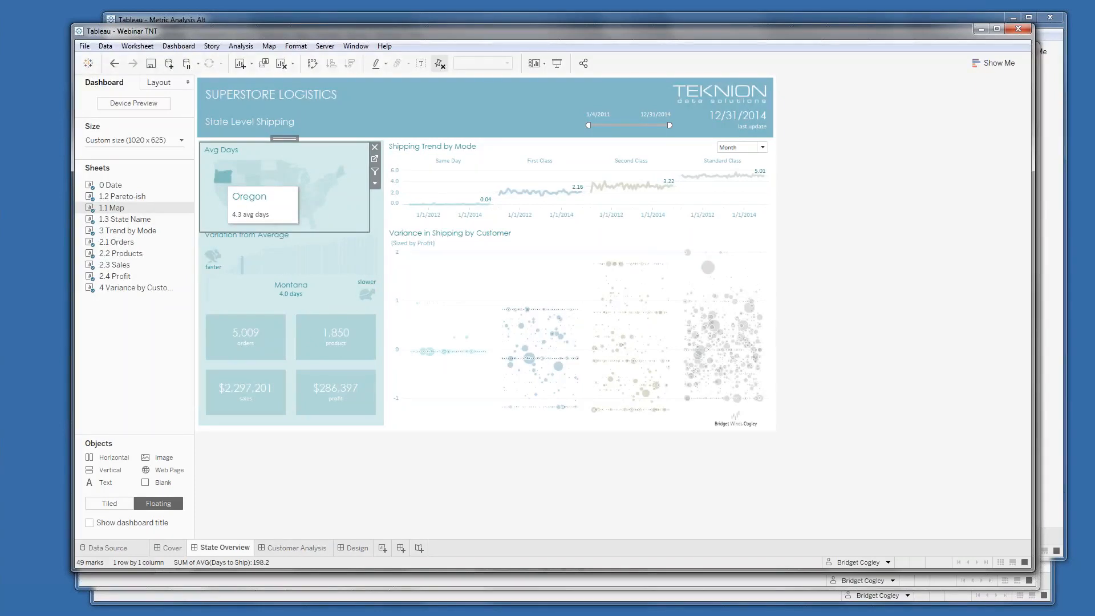
click(210, 266)
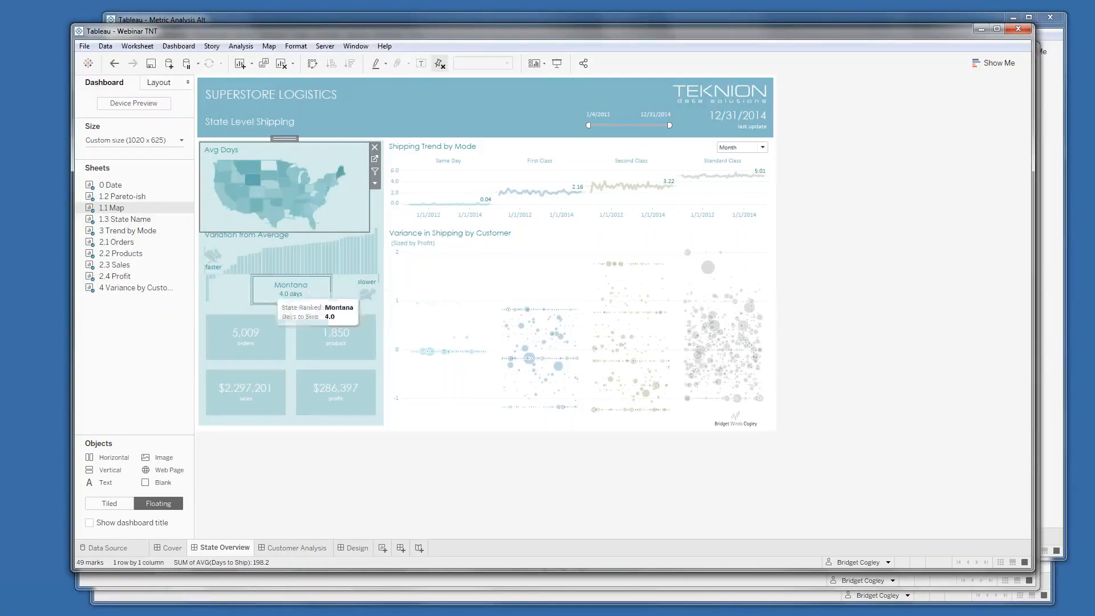
click(208, 286)
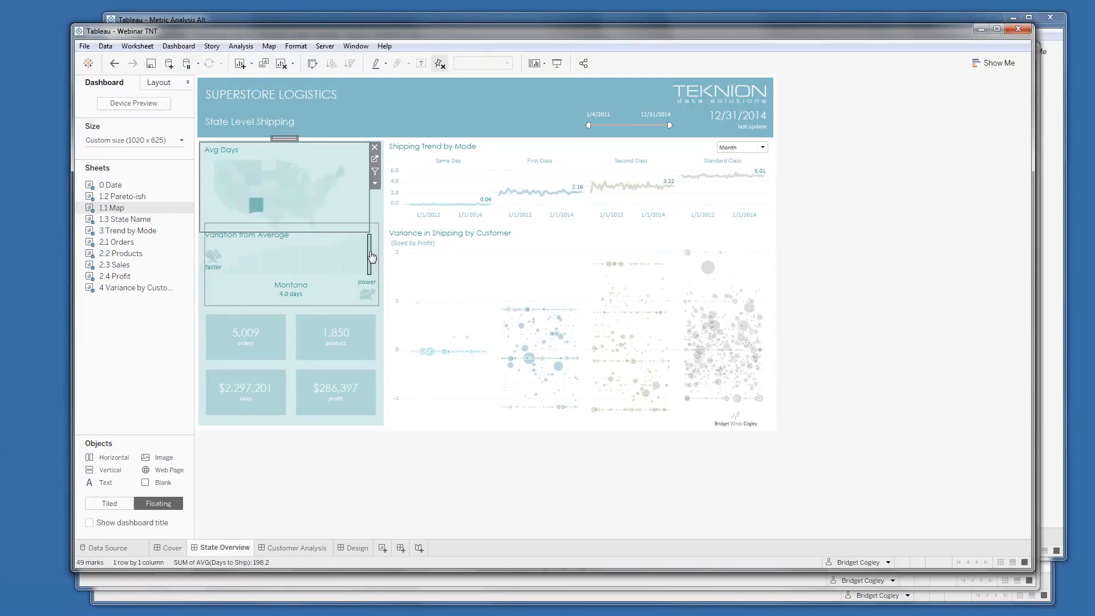
mouse_move(291, 297)
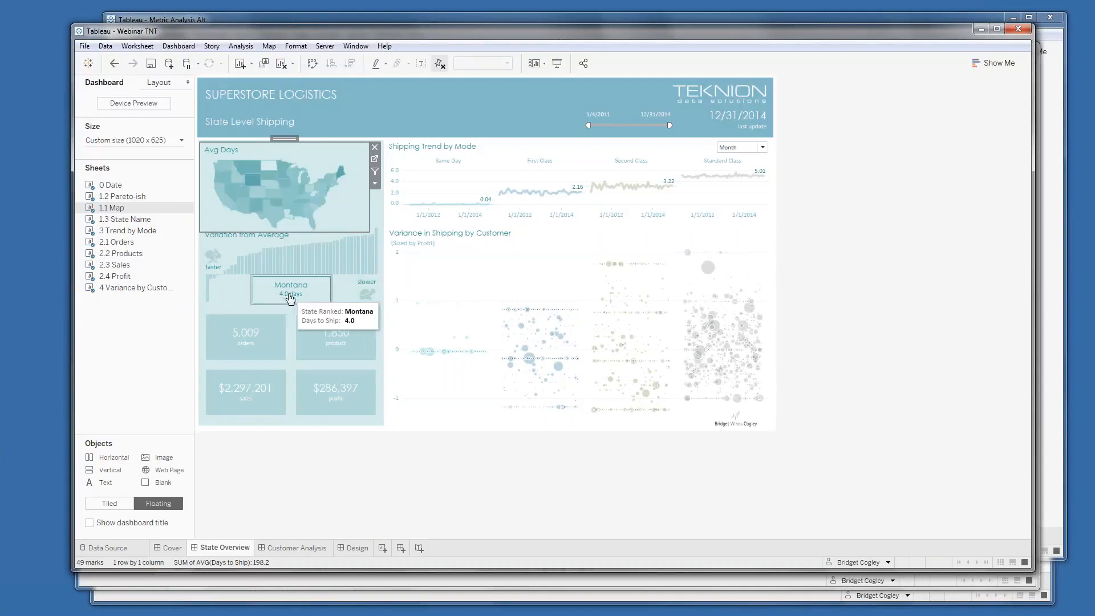
Step: Inspect the layout properties of the light background box behind the state charts and of the SUPERSTORE LOGISTICS title banner
click(375, 216)
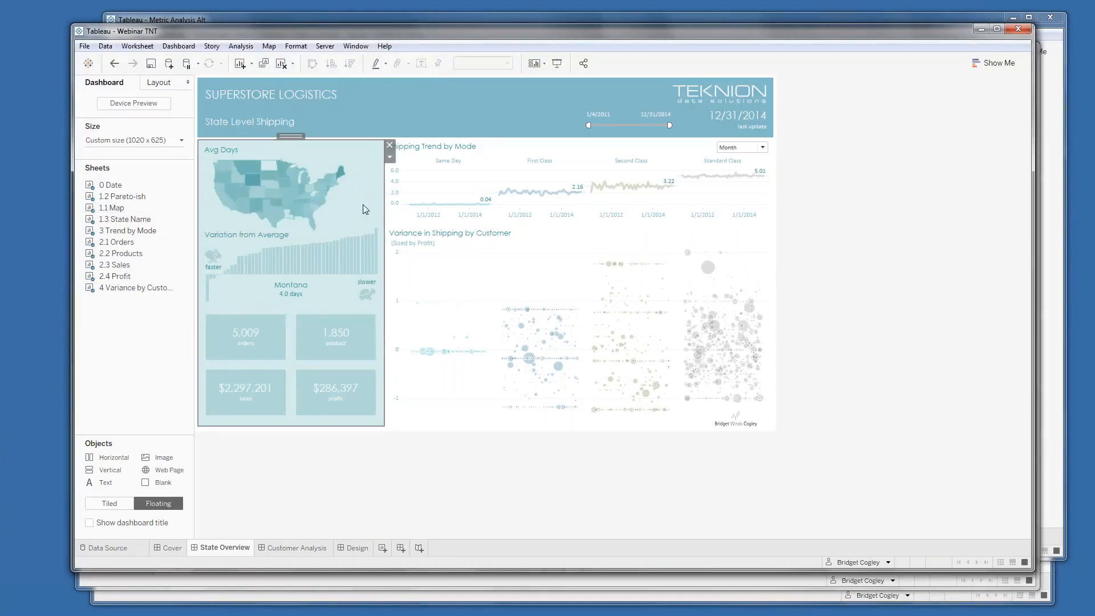
click(162, 83)
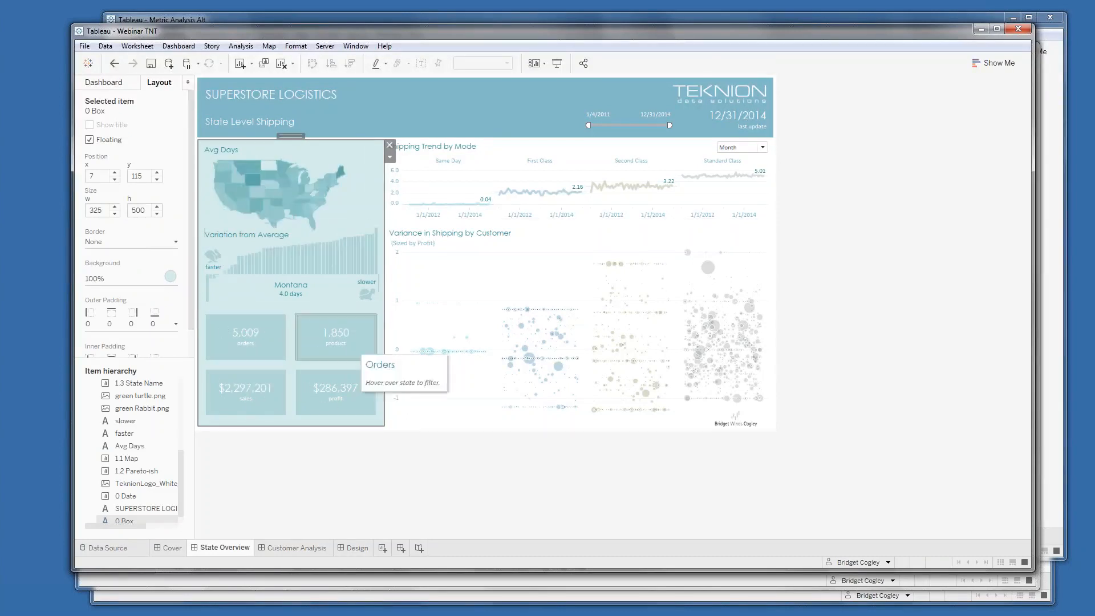
click(422, 92)
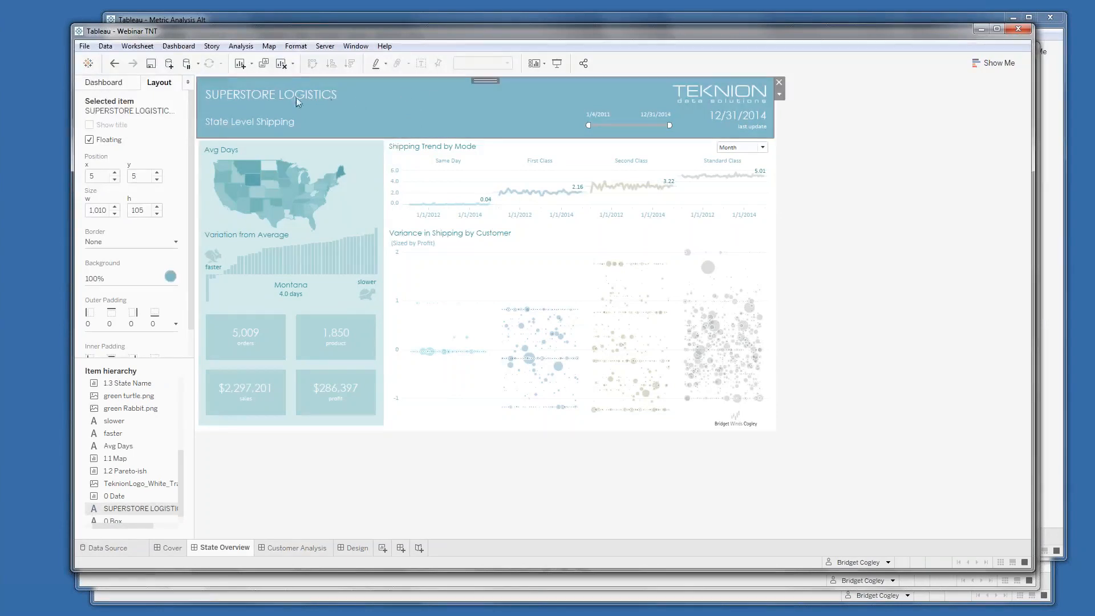
scroll(132, 314, down, 1)
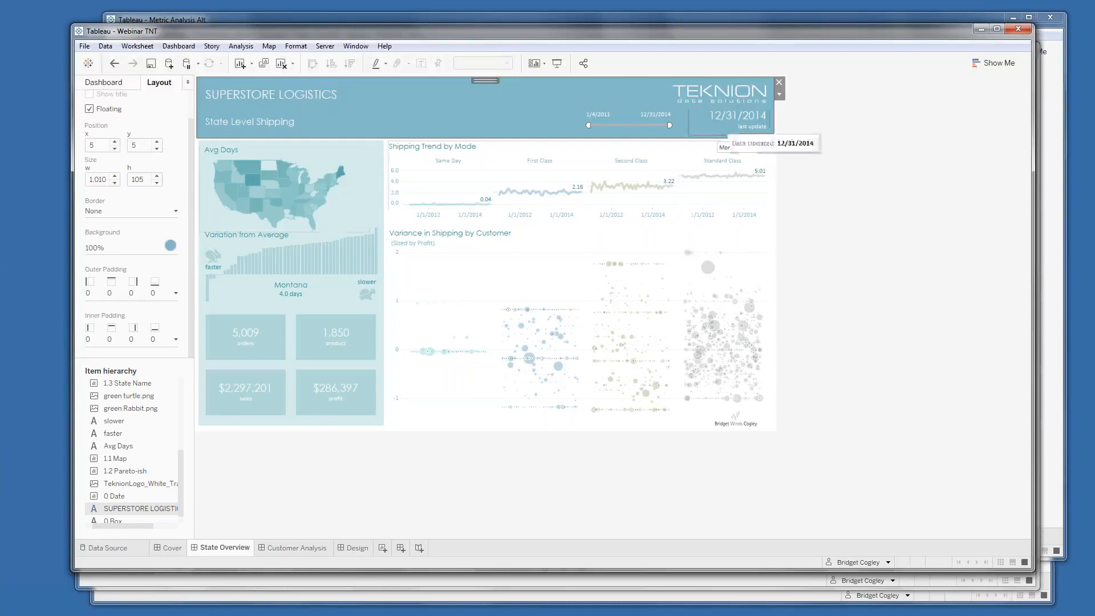
mouse_move(768, 117)
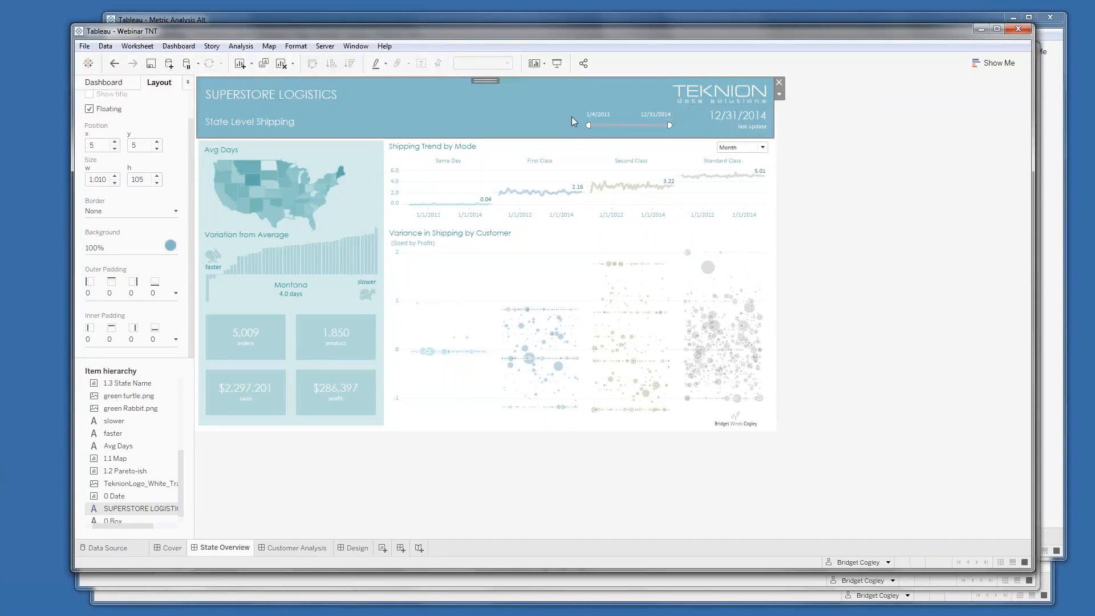
click(812, 330)
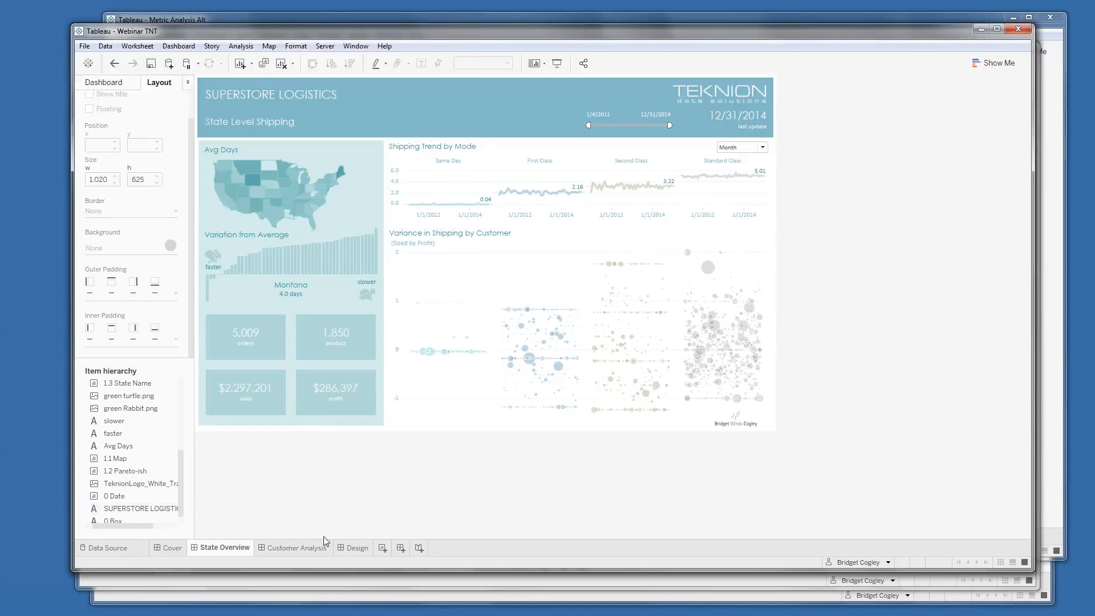
Step: View the Customer Analysis dashboard and the Design dashboard with its spiral layout overlay
click(278, 549)
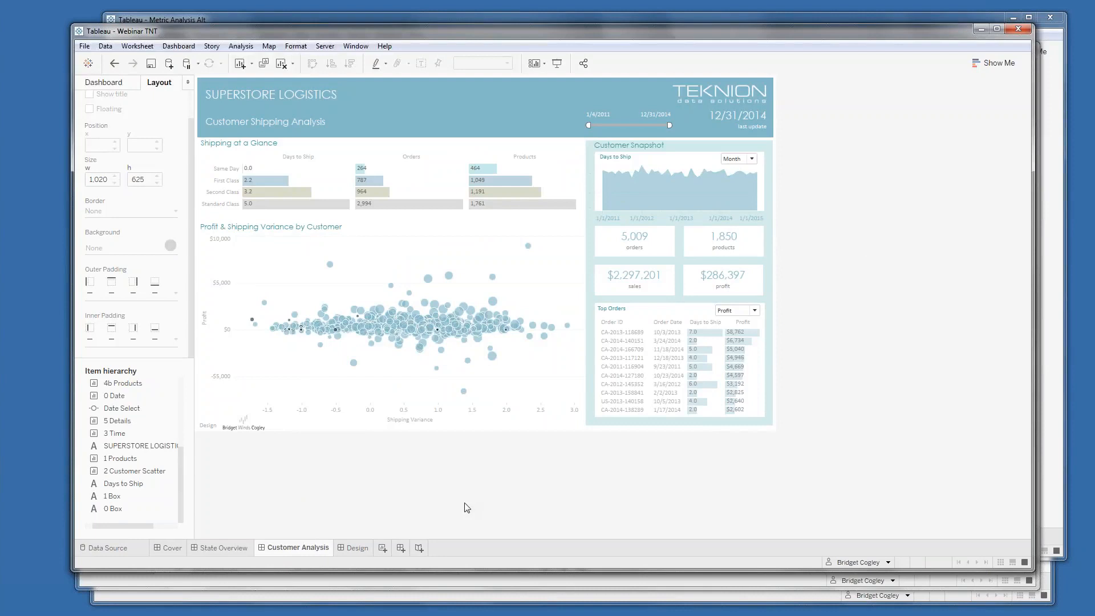
click(361, 551)
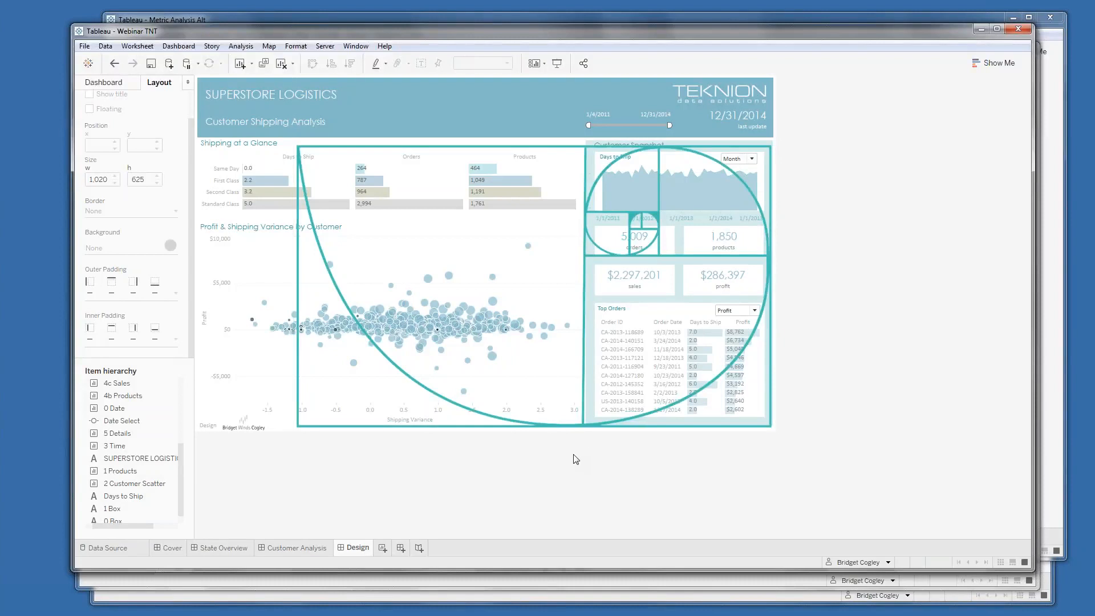
Step: Switch to the Metric Analysis Alt workbook, view its Design Secrets dashboard, and return to the Metrics Alt dashboard
drag(840, 32, 795, 61)
click(590, 22)
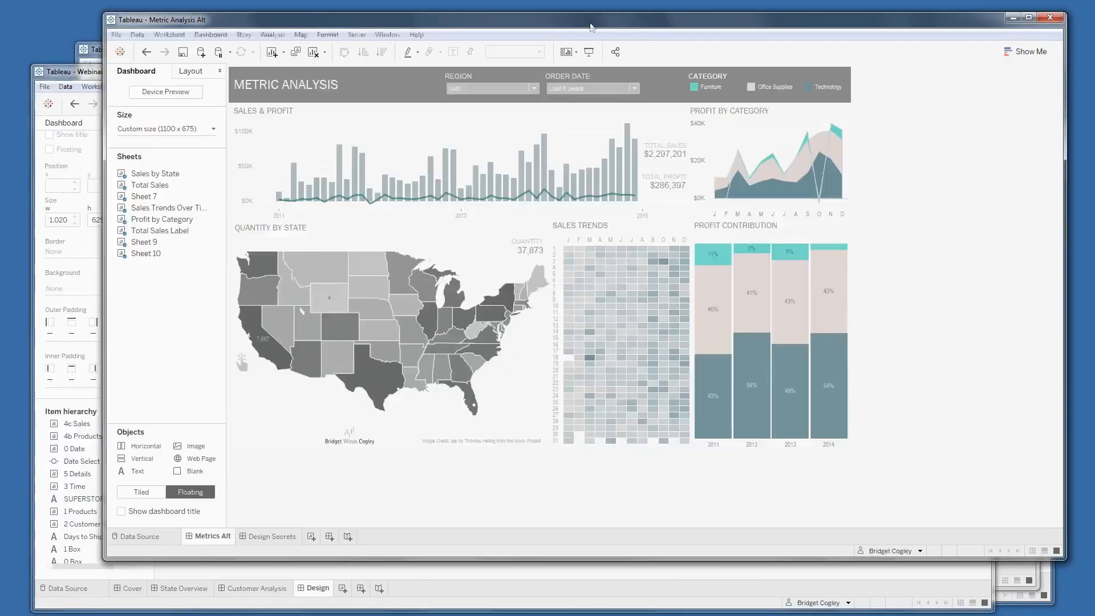
click(280, 537)
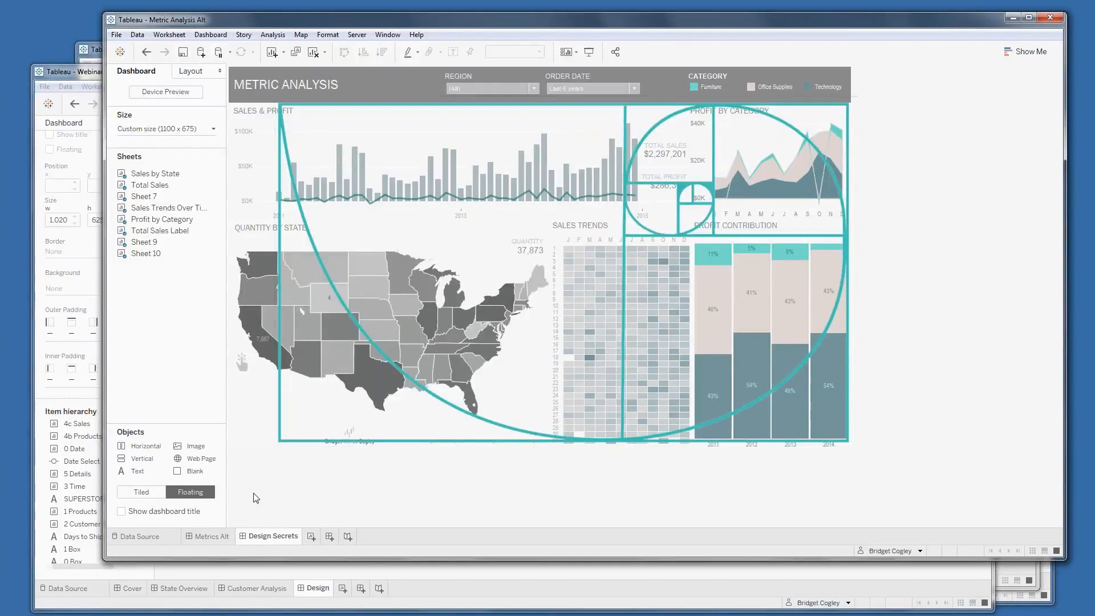
click(222, 536)
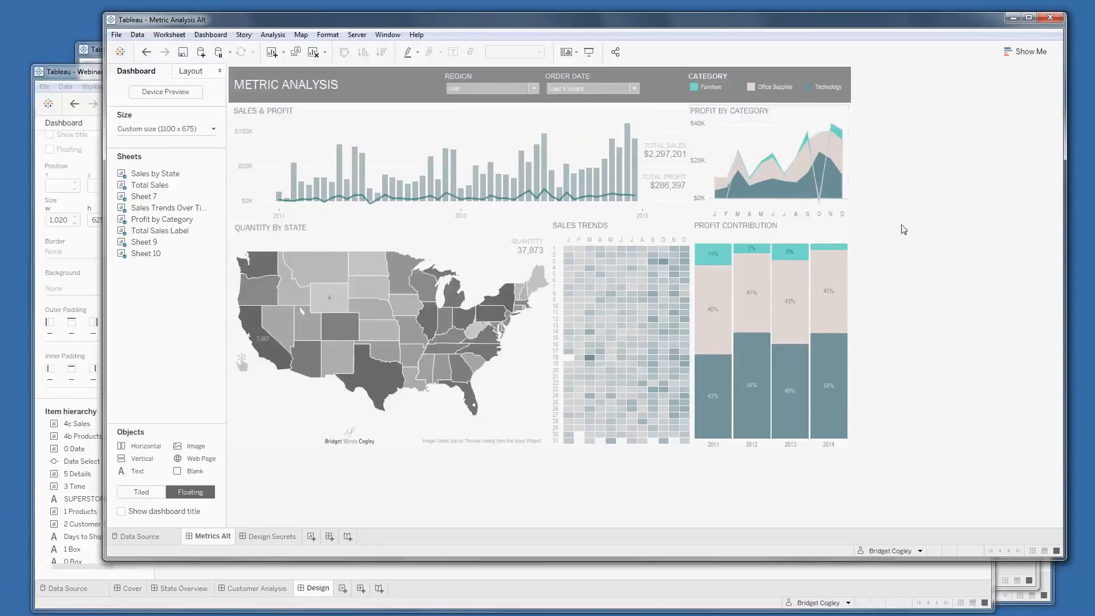
Step: Select the Sales & Profit chart on Metrics Alt and examine its layout properties and the dashboard's item hierarchy
click(586, 133)
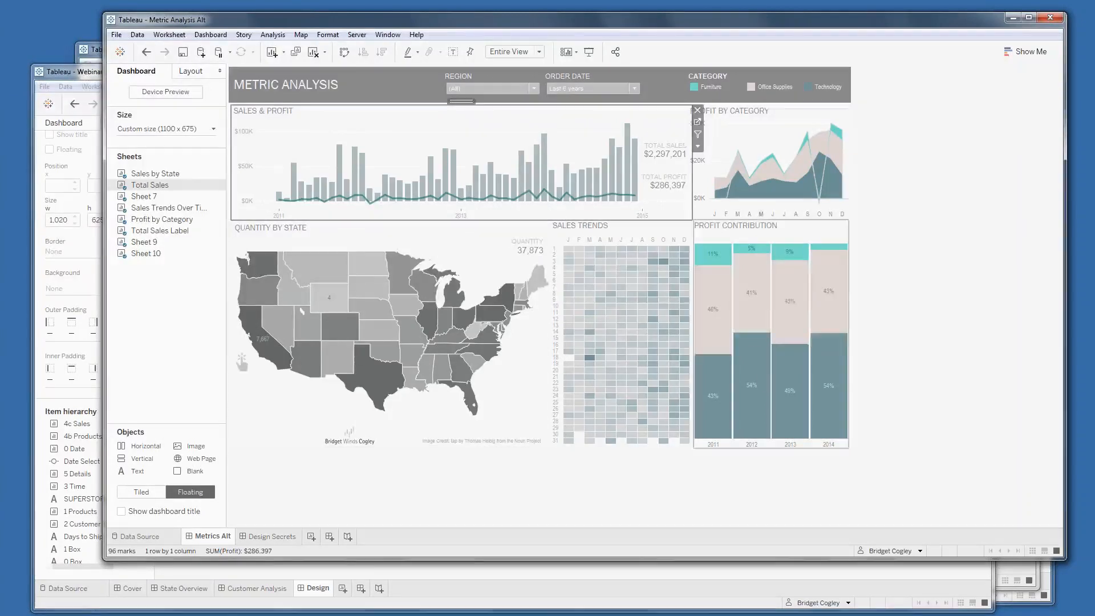
mouse_move(765, 185)
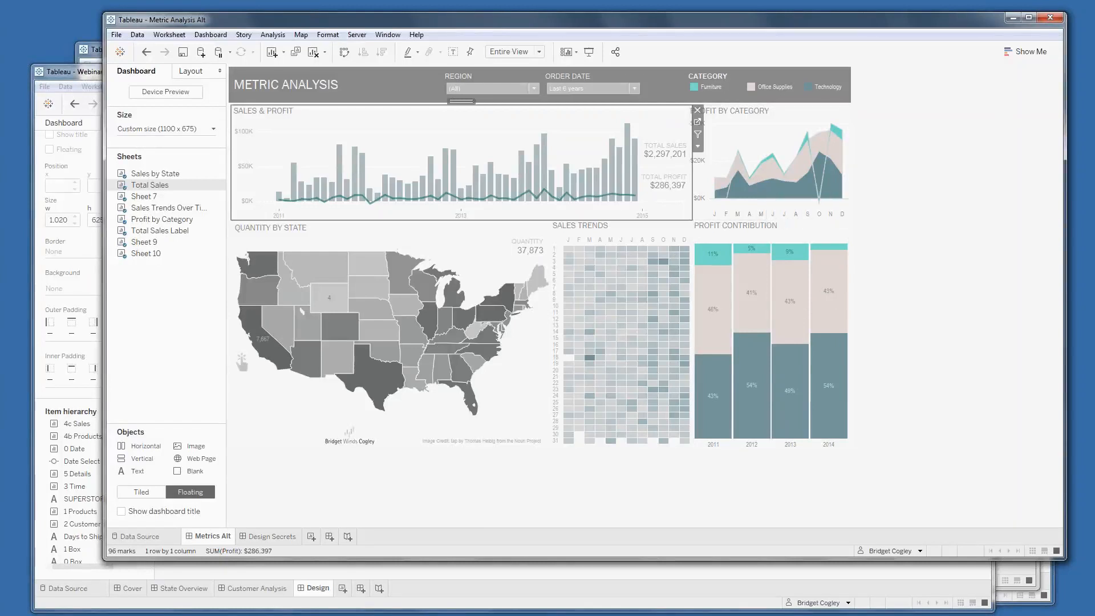
mouse_move(431, 381)
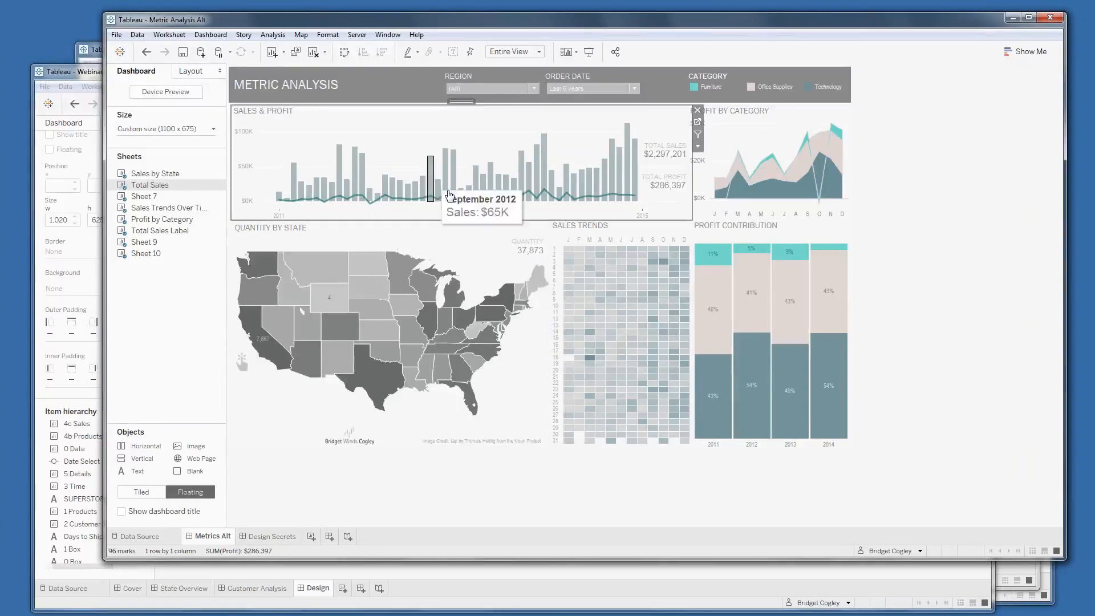
click(192, 71)
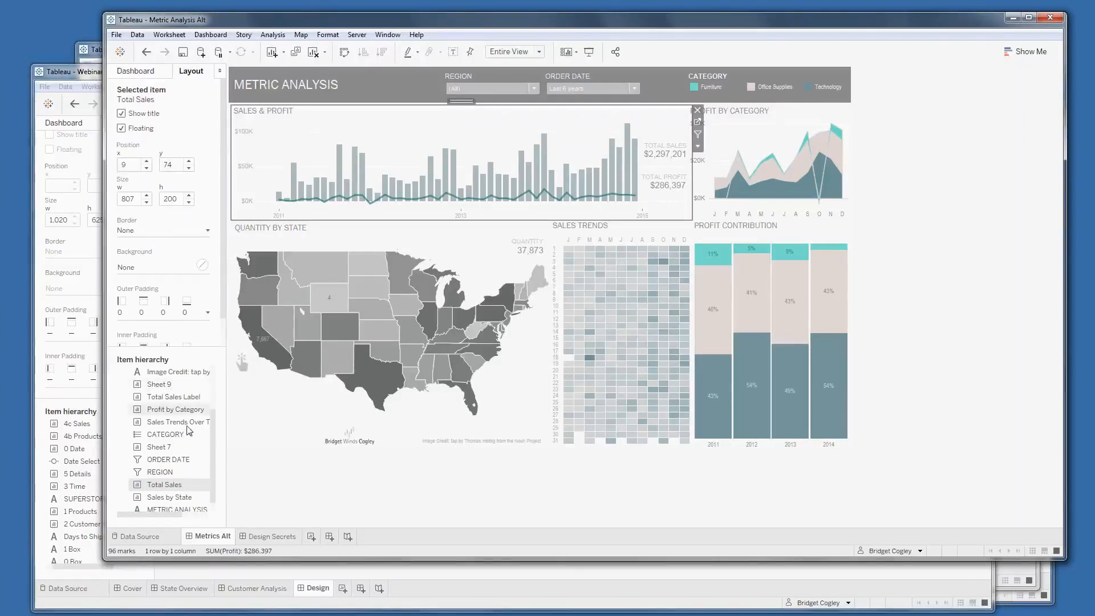
scroll(171, 471, down, 1)
scroll(171, 465, up, 6)
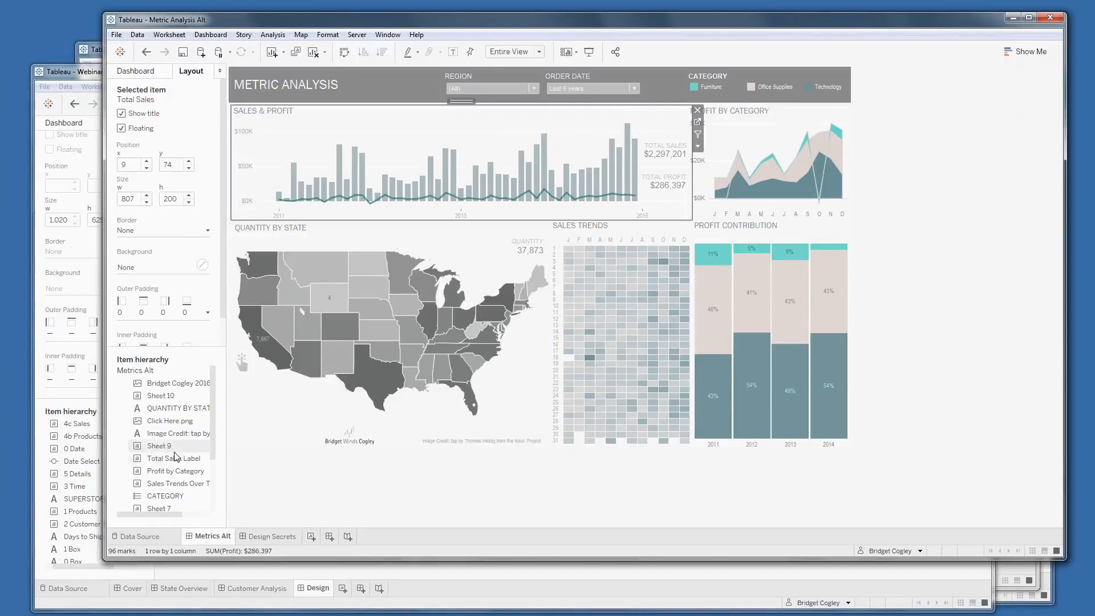
Step: Select the Profit by Category, Profit Contribution, Quantity by State and Sales Trends charts in turn to inspect their floating layout properties
mouse_move(399, 395)
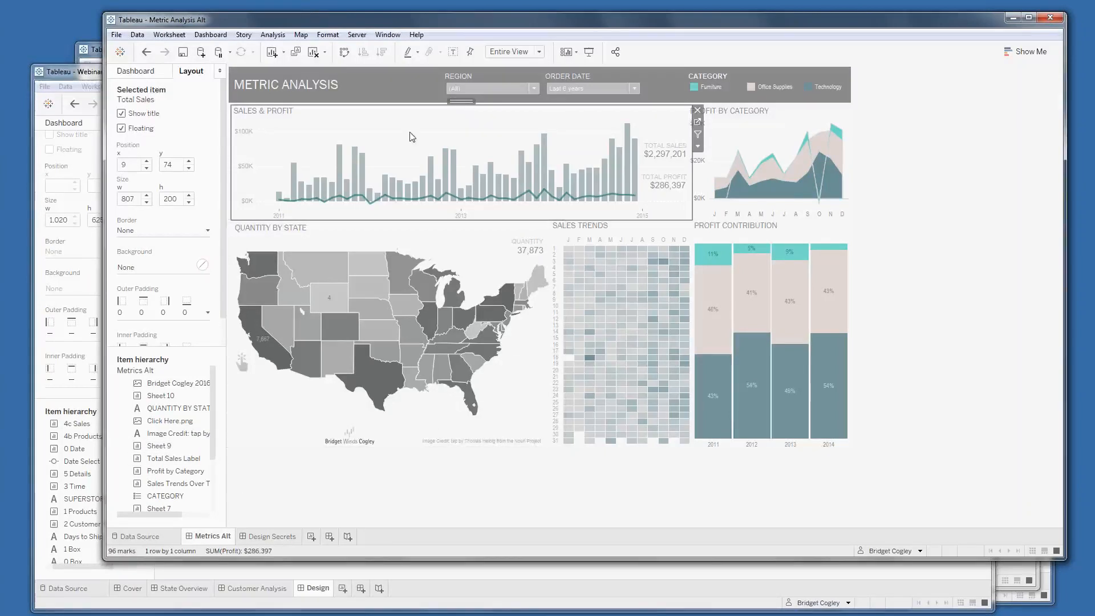
click(765, 160)
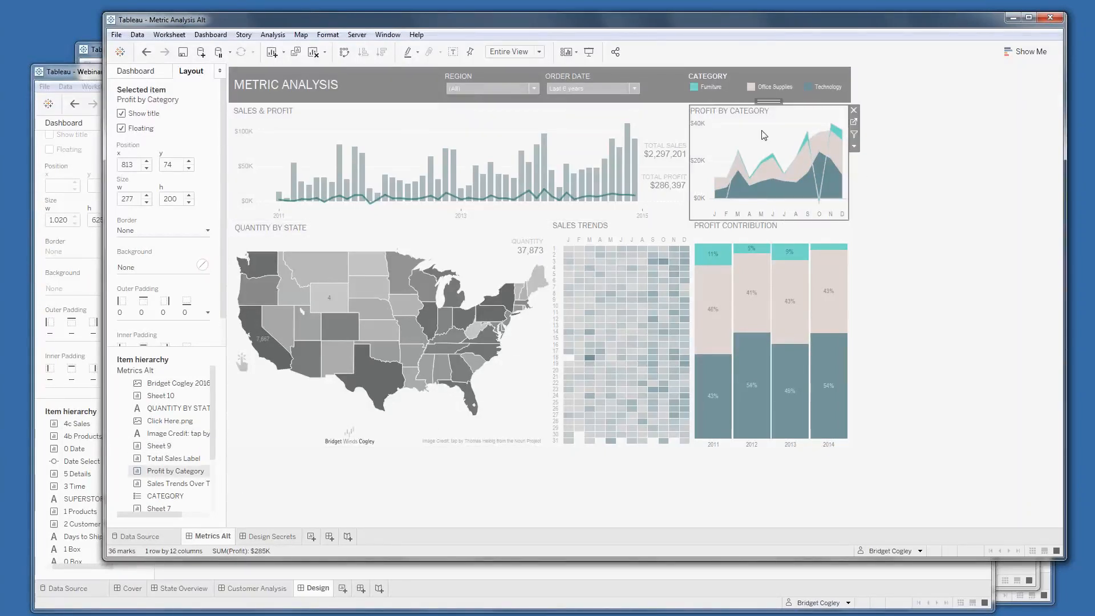
click(789, 251)
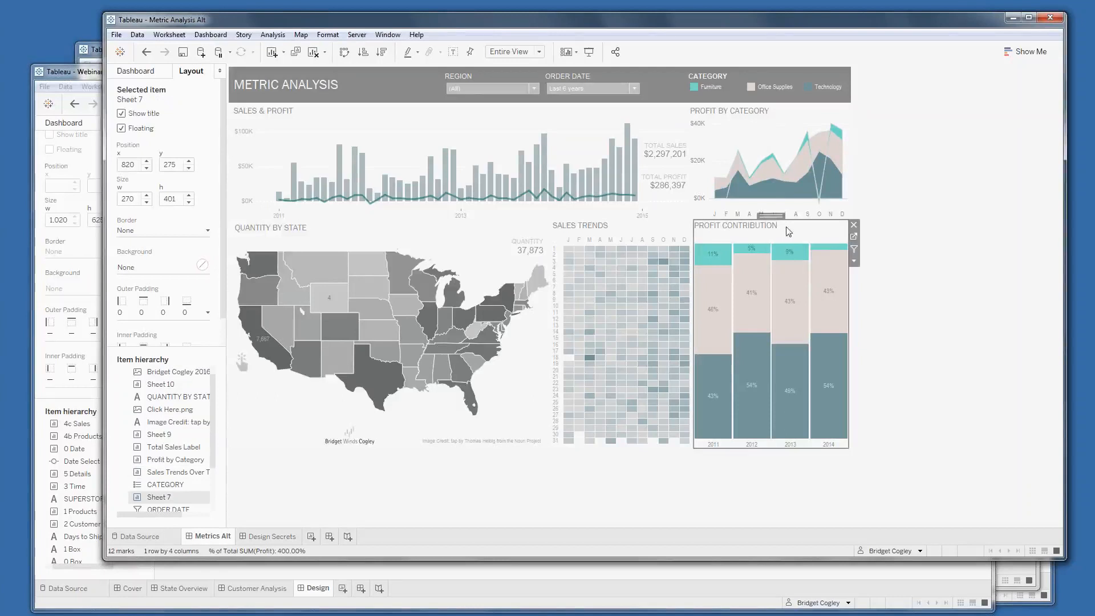
click(656, 231)
click(500, 230)
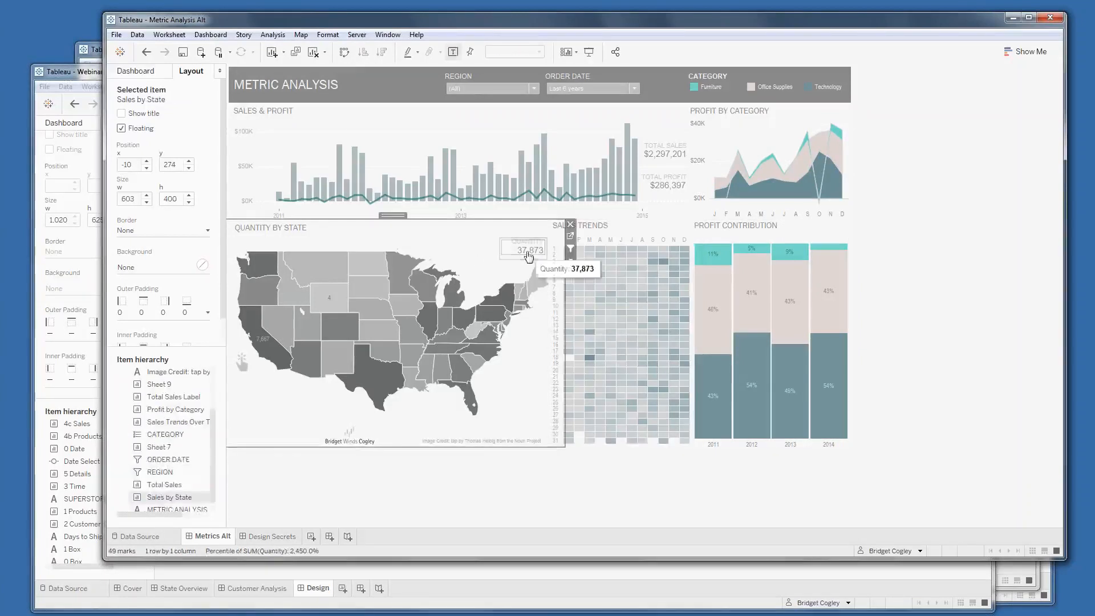
click(627, 171)
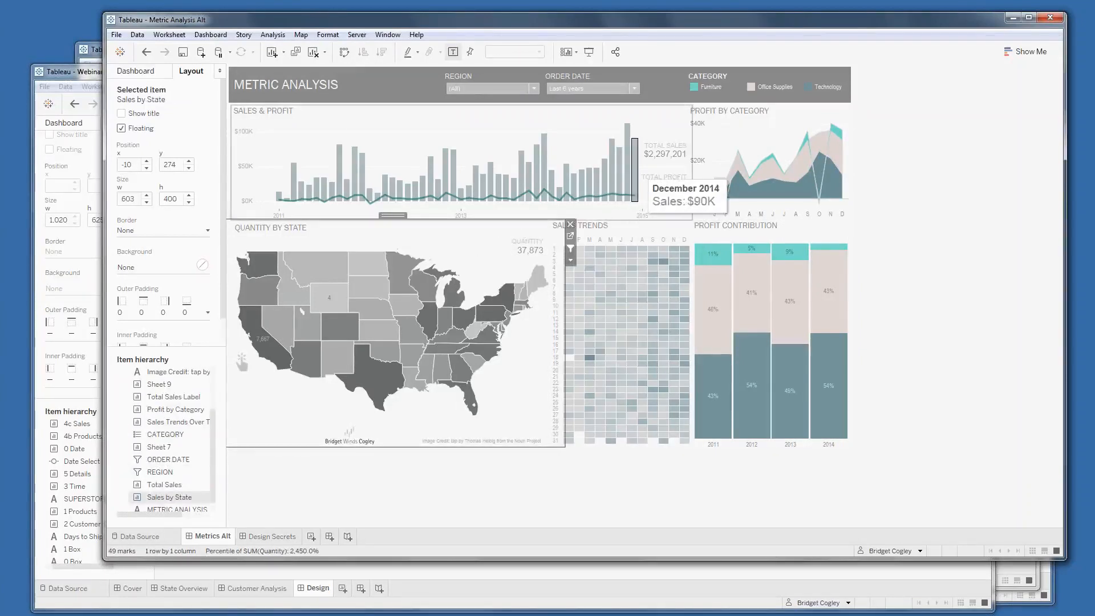
click(724, 154)
click(615, 236)
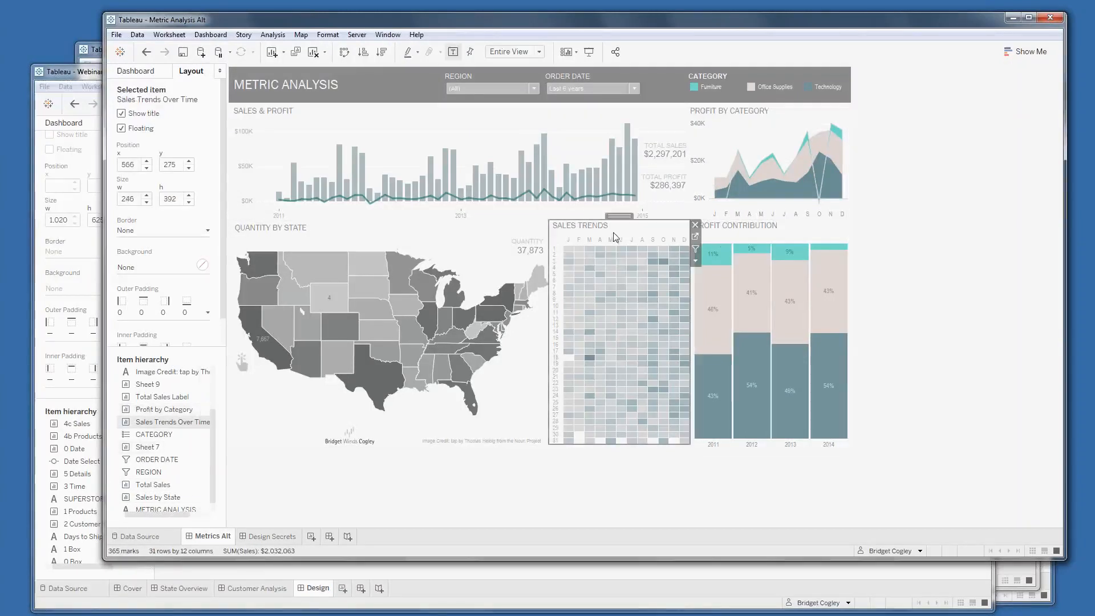
Step: Inspect the layout properties of the floating Quantity label on the map and the Total Sales label beside the Sales & Profit chart
click(430, 244)
click(528, 246)
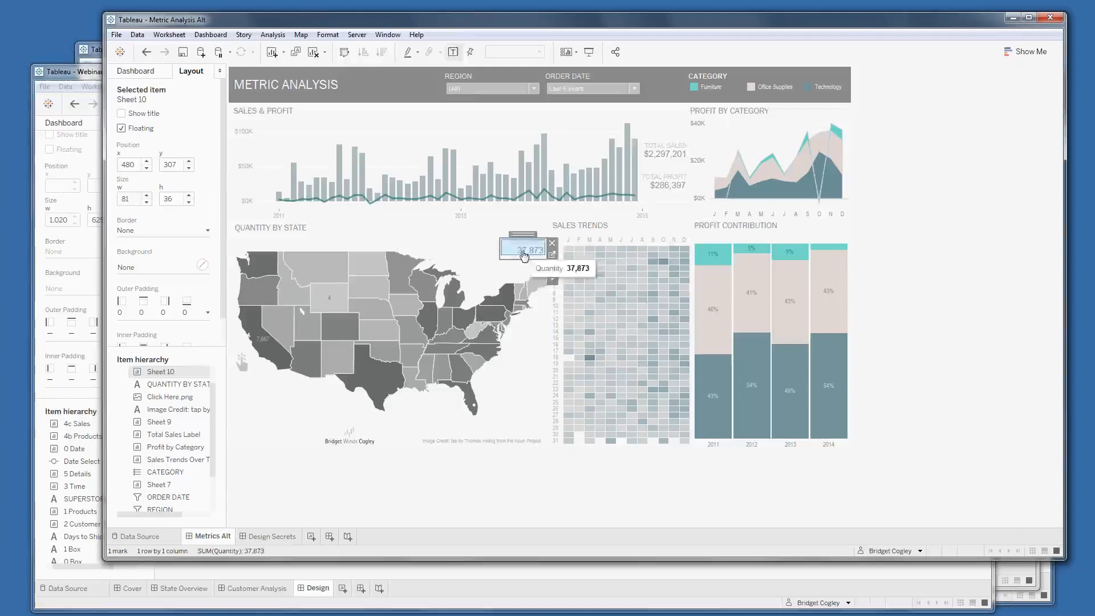
click(663, 181)
click(654, 150)
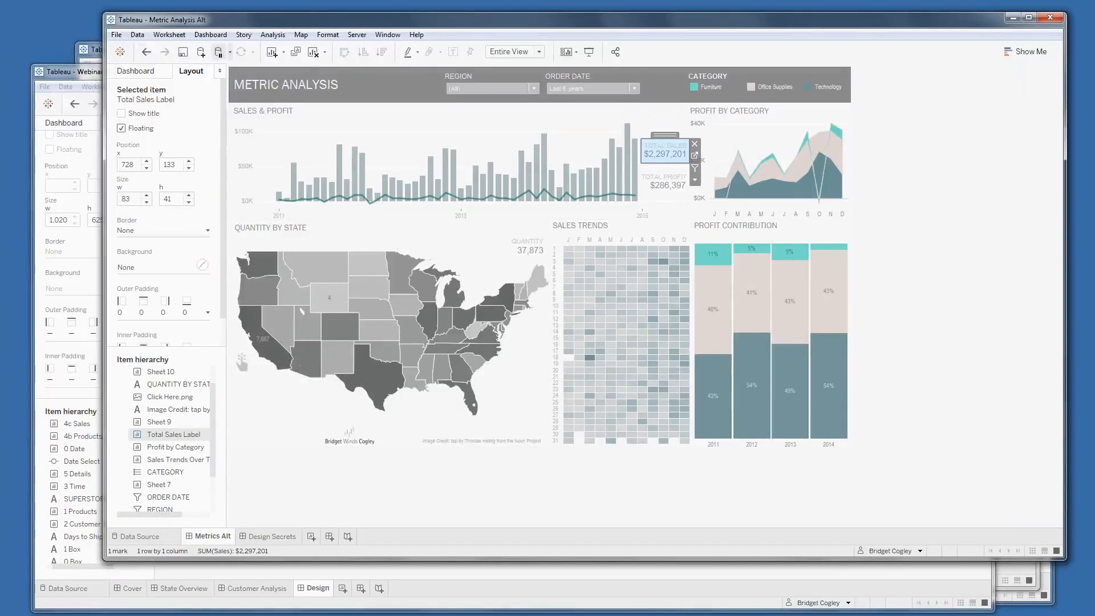
Step: Switch to the Columbus zoo workbook, show its Home dashboard and open the animal list for the green North America region
click(79, 72)
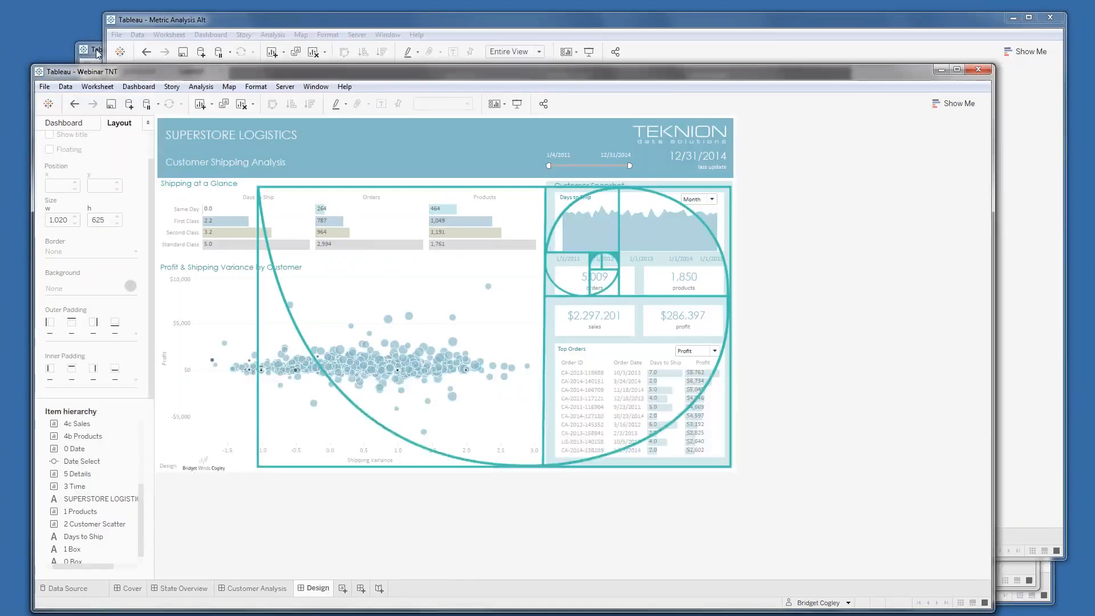
click(97, 51)
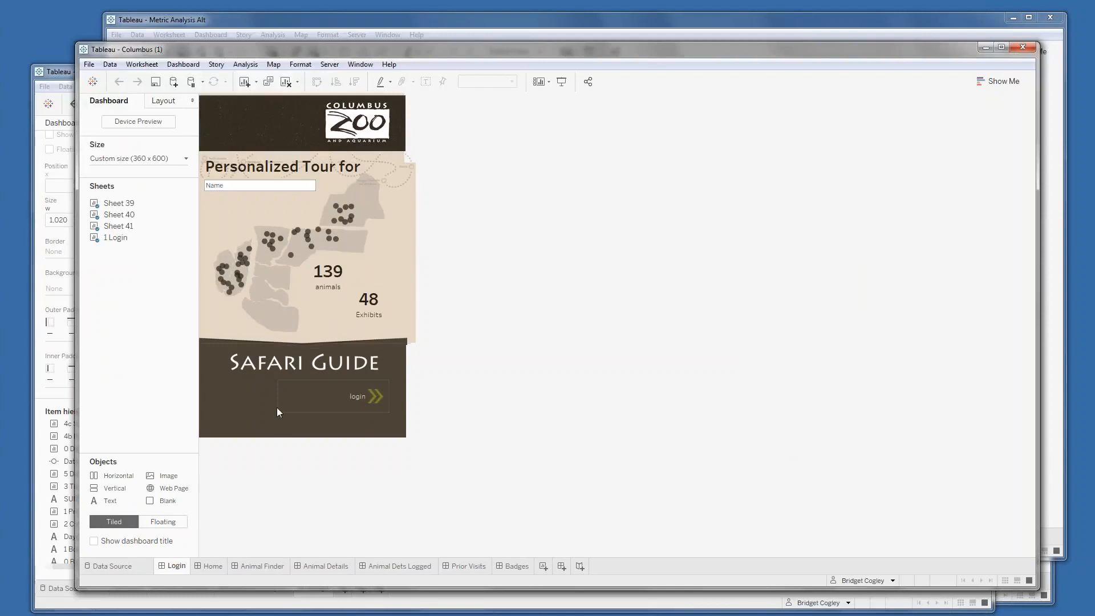
click(204, 569)
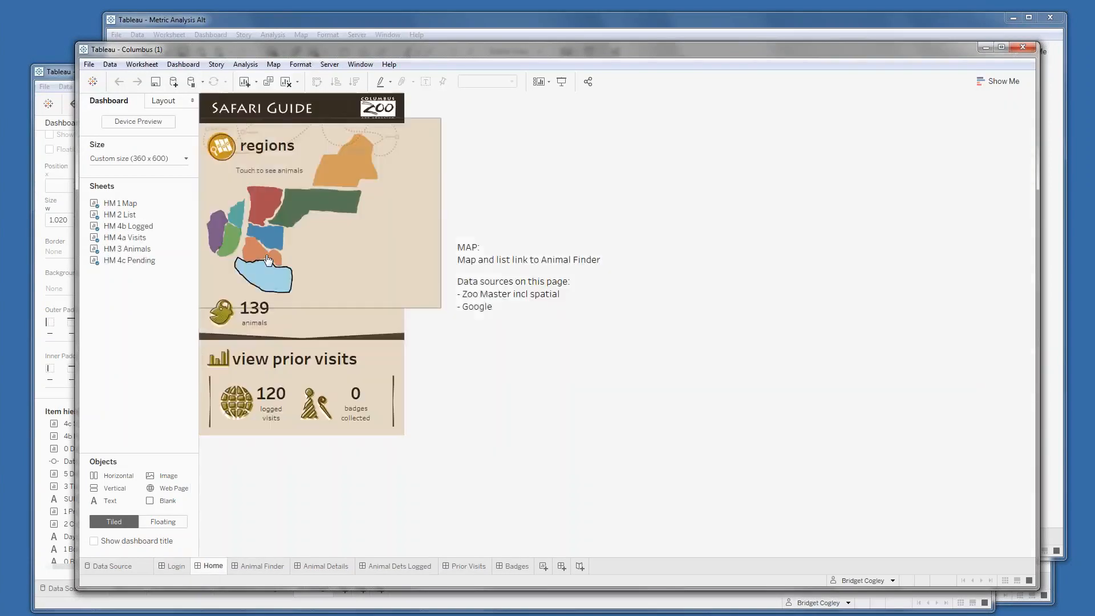
click(318, 207)
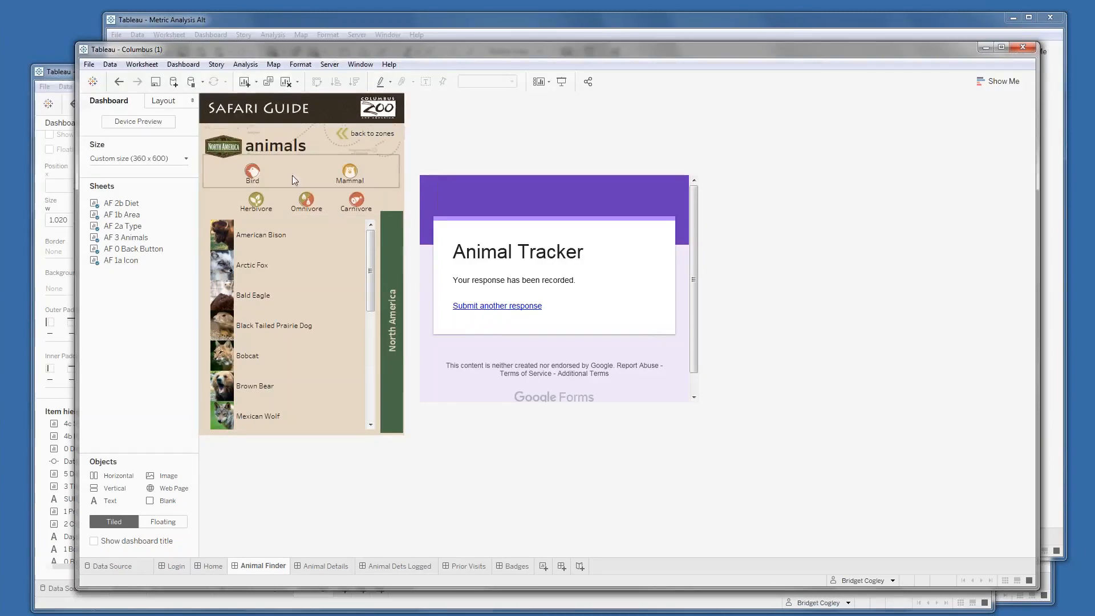
Step: Review the list of dashboard actions defined for Animal Finder and close it
click(175, 64)
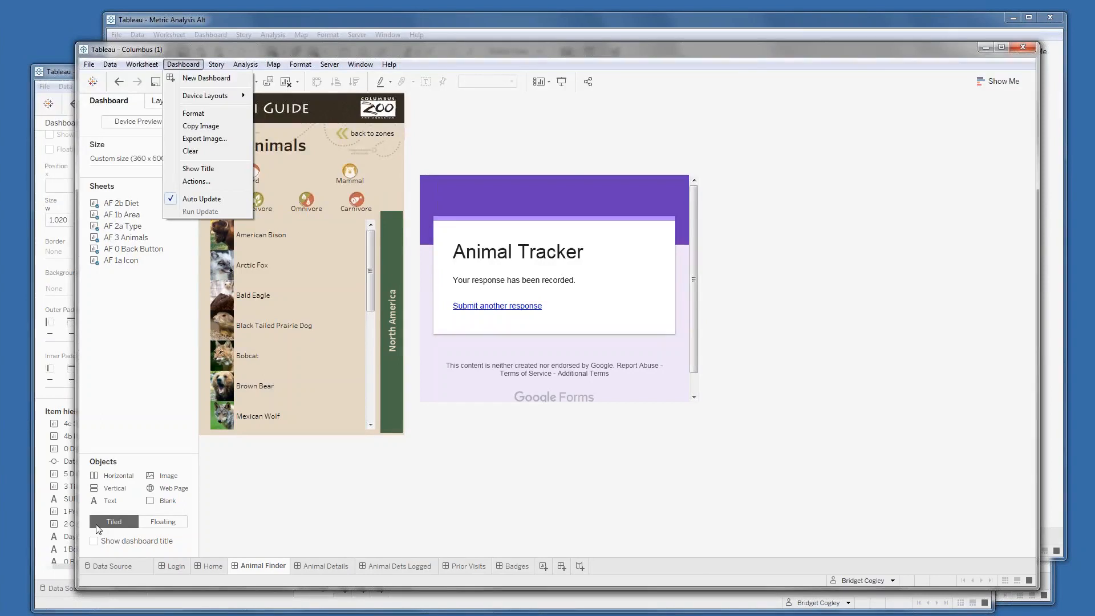
mouse_move(159, 64)
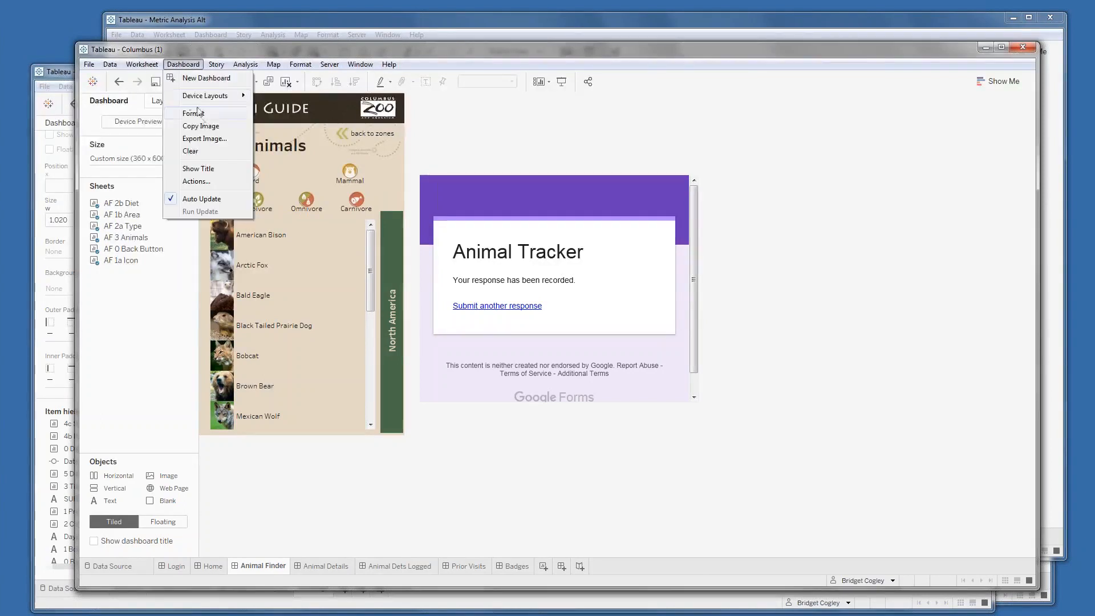
click(200, 182)
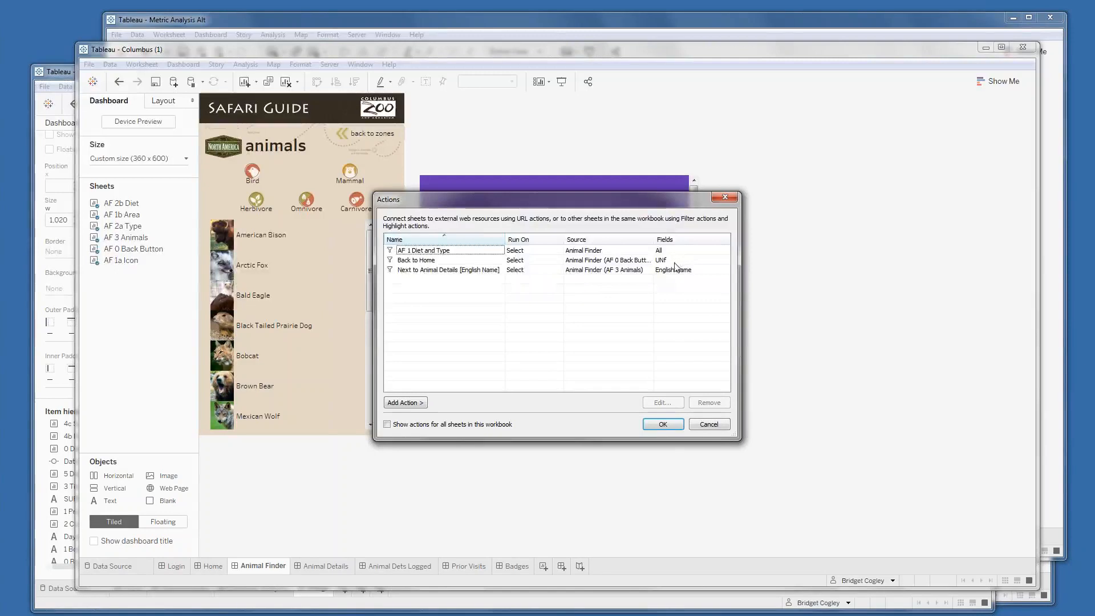
click(661, 424)
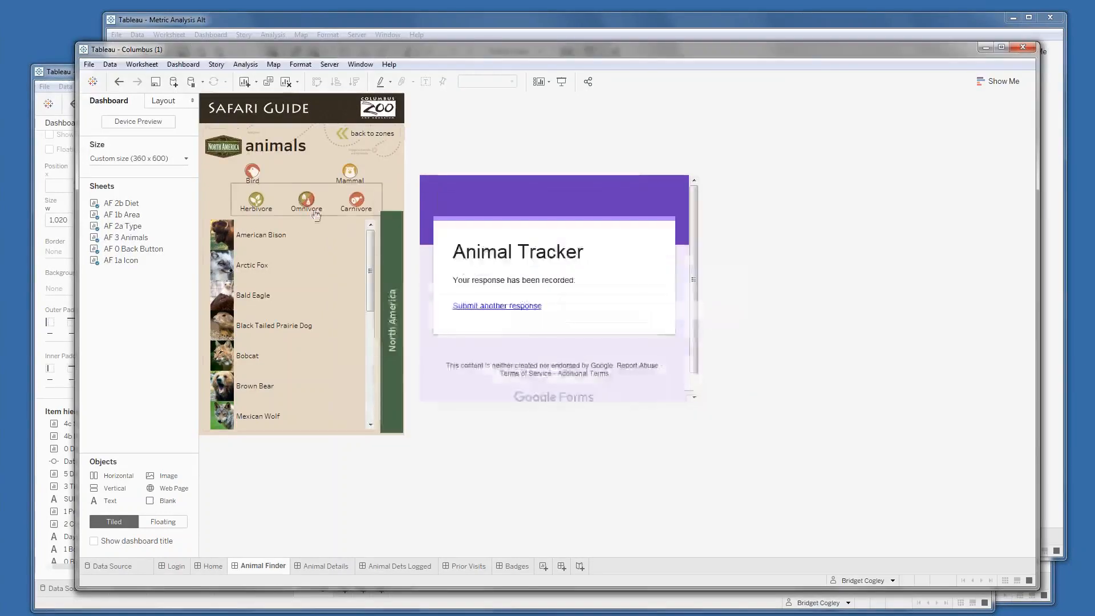
Step: Open the American Bison details from the animal list, log a sighting and return to the animal list
click(227, 241)
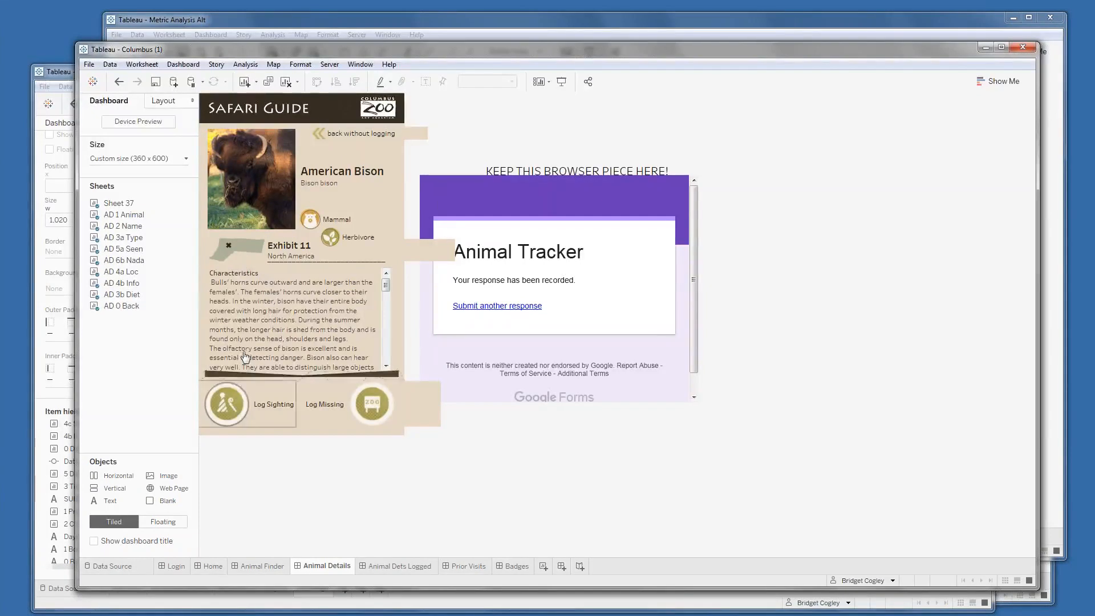
click(245, 405)
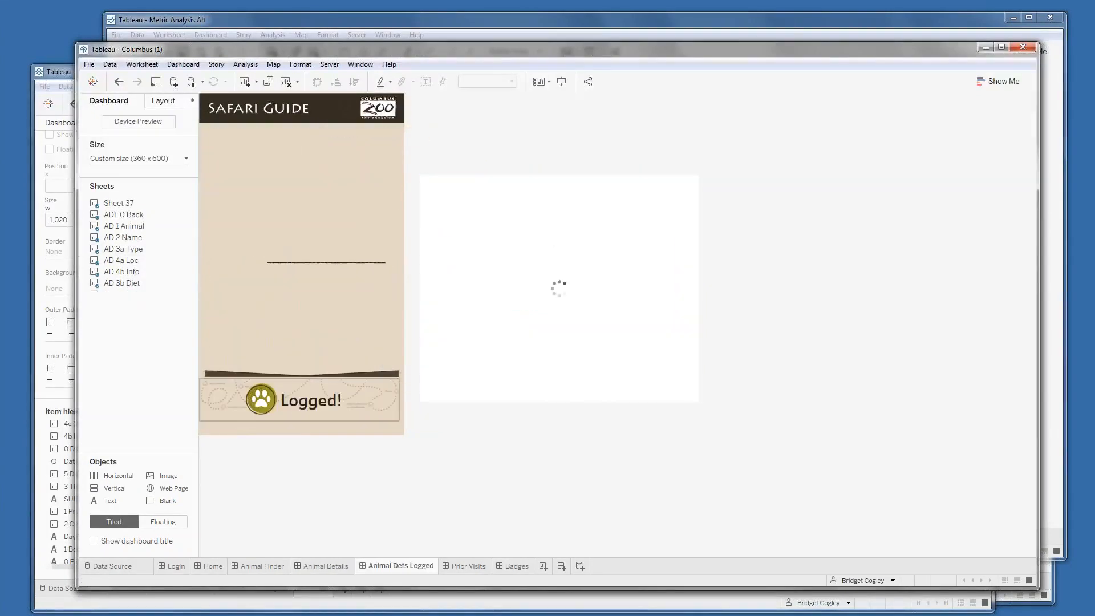
click(340, 137)
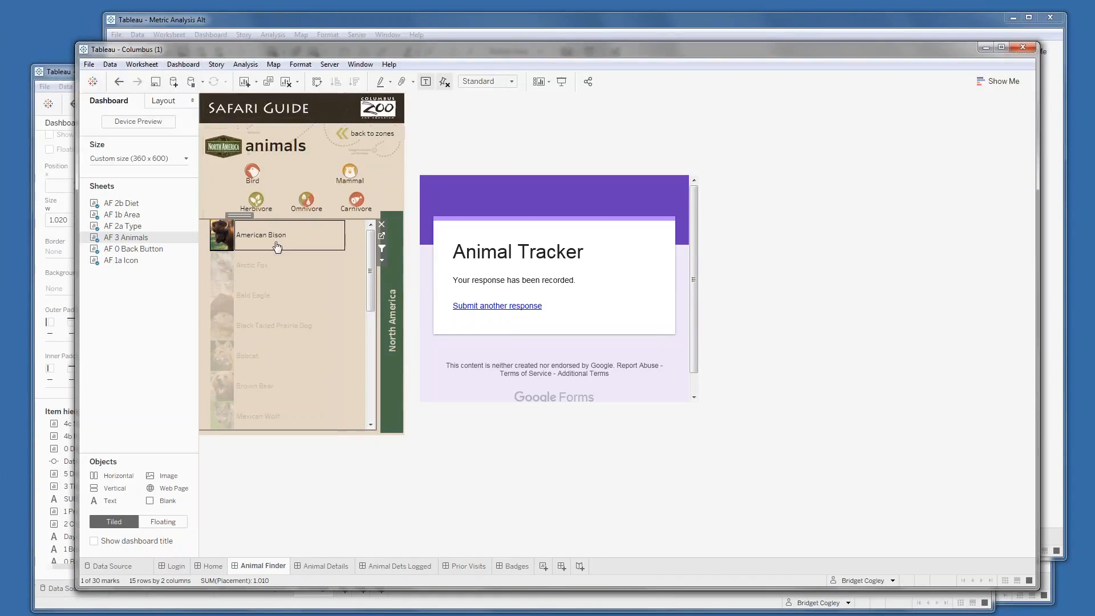
Step: Switch to the Cut - A Cinemetrics Viz workbook, preview its Research and Training the lens files, and return to its Home dashboard
click(69, 73)
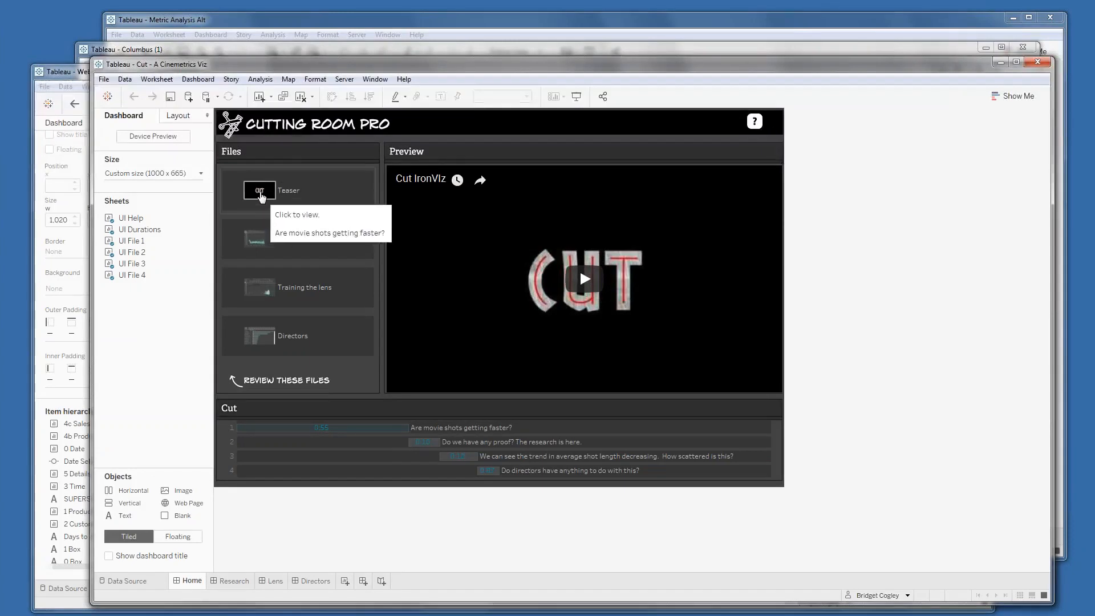
click(261, 195)
click(257, 241)
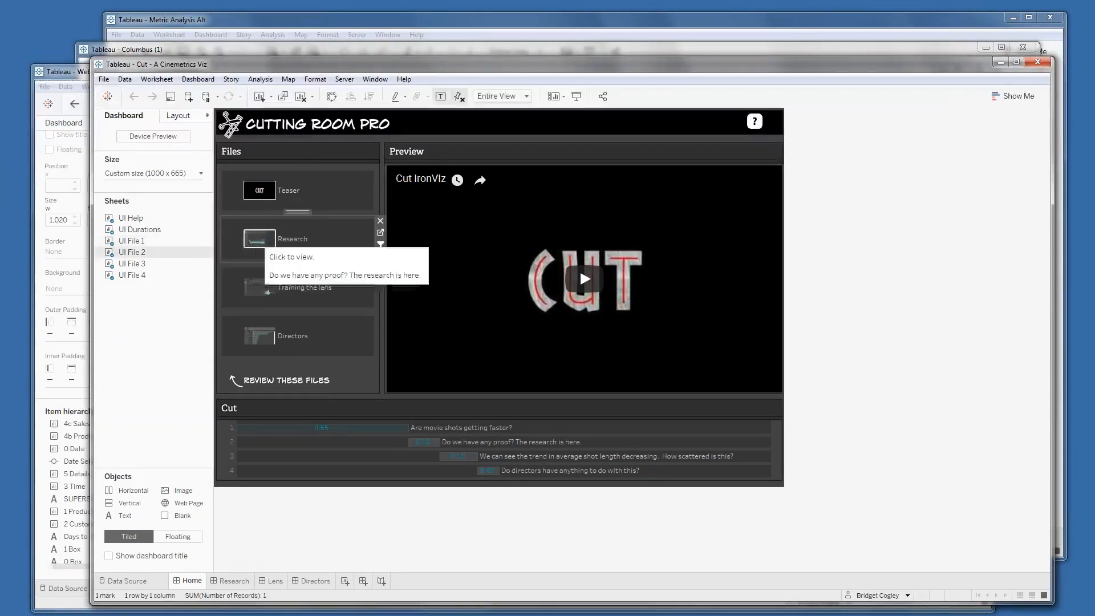
click(257, 241)
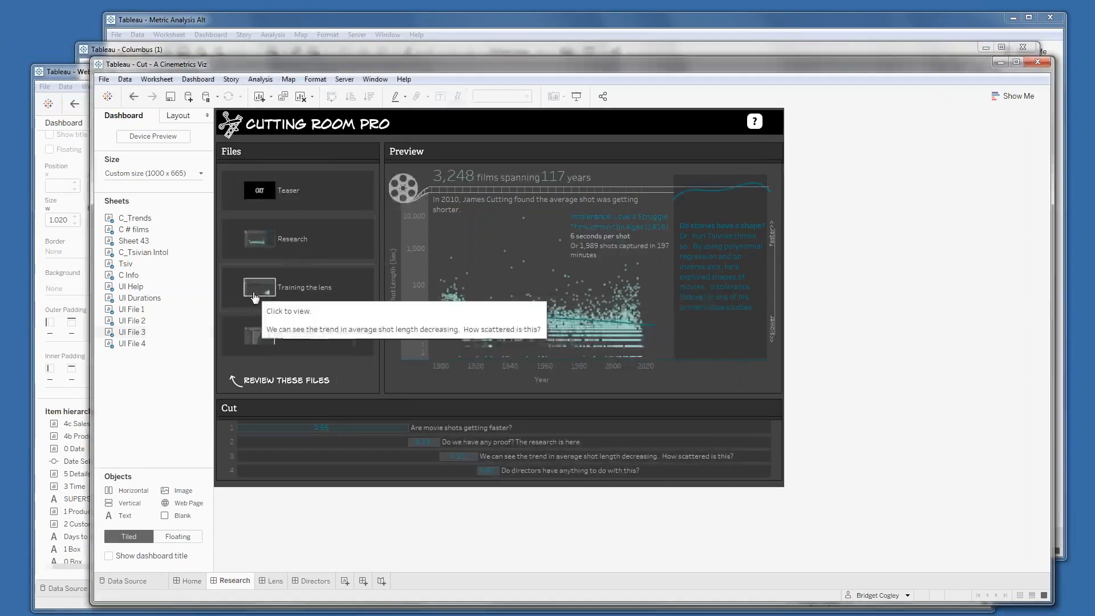
click(253, 292)
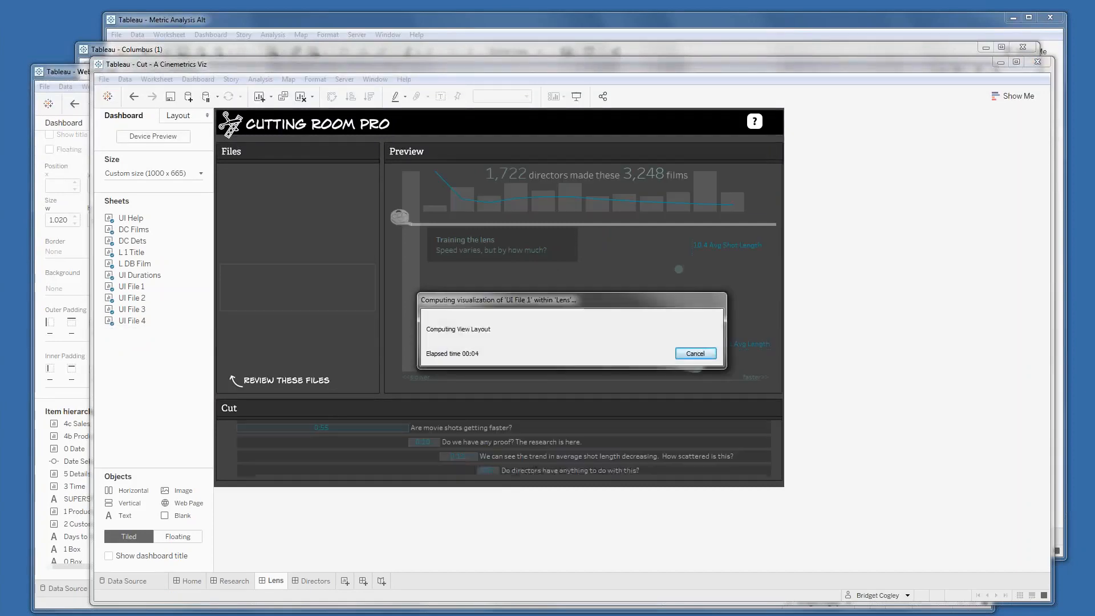
click(268, 245)
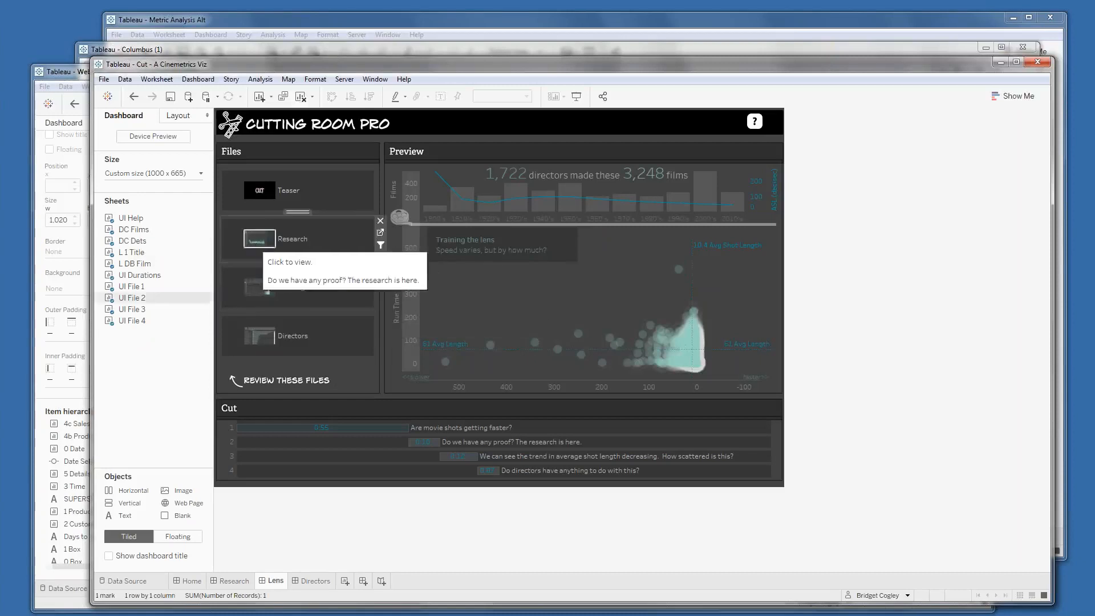
click(259, 196)
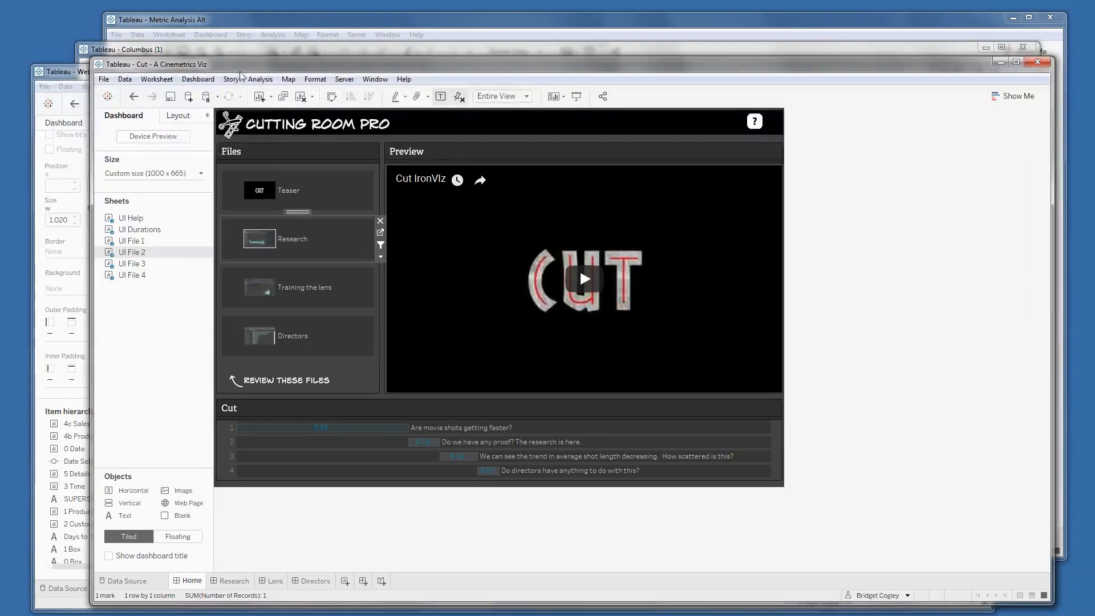
Step: Review the actions that link the Cut workbook's Home dashboard to its other dashboards and close the list
click(204, 80)
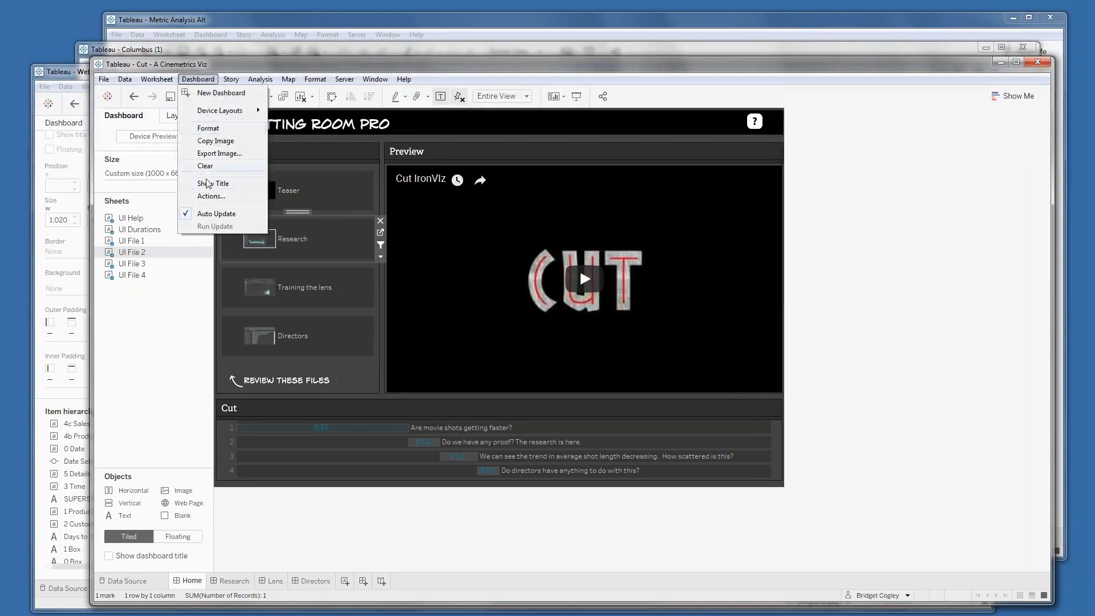
click(212, 197)
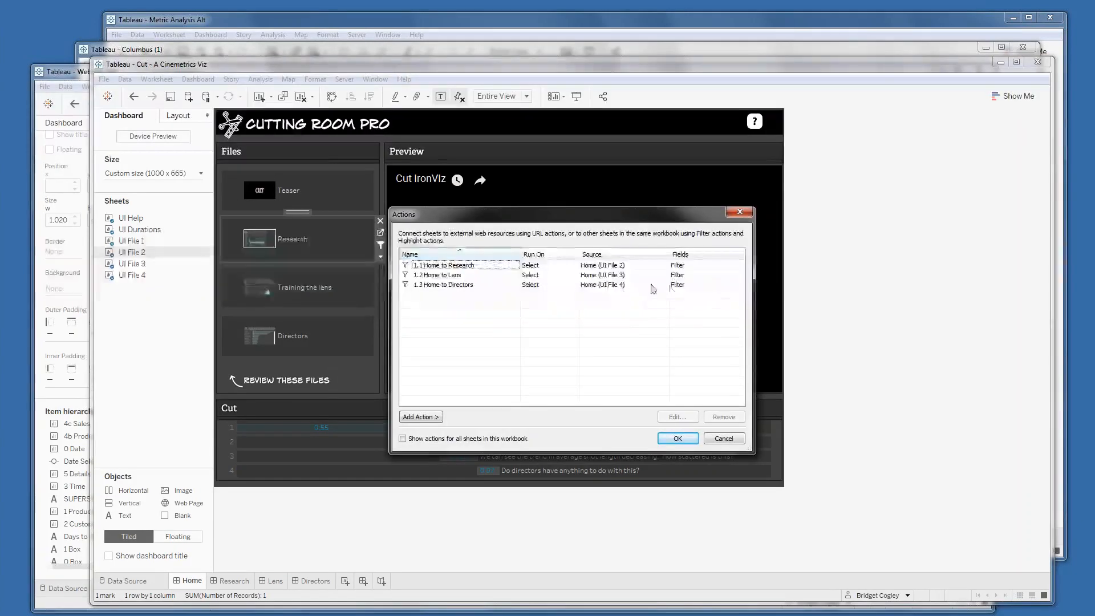
click(678, 438)
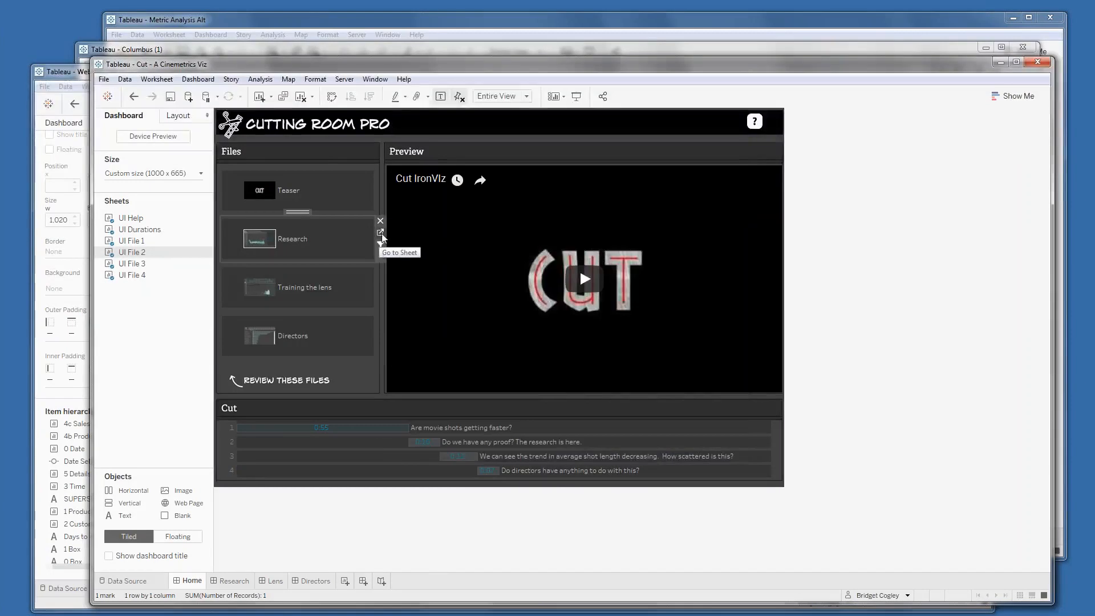
Step: Open the worksheet behind the Research file thumbnail and move the Cut workbook window aside
click(381, 232)
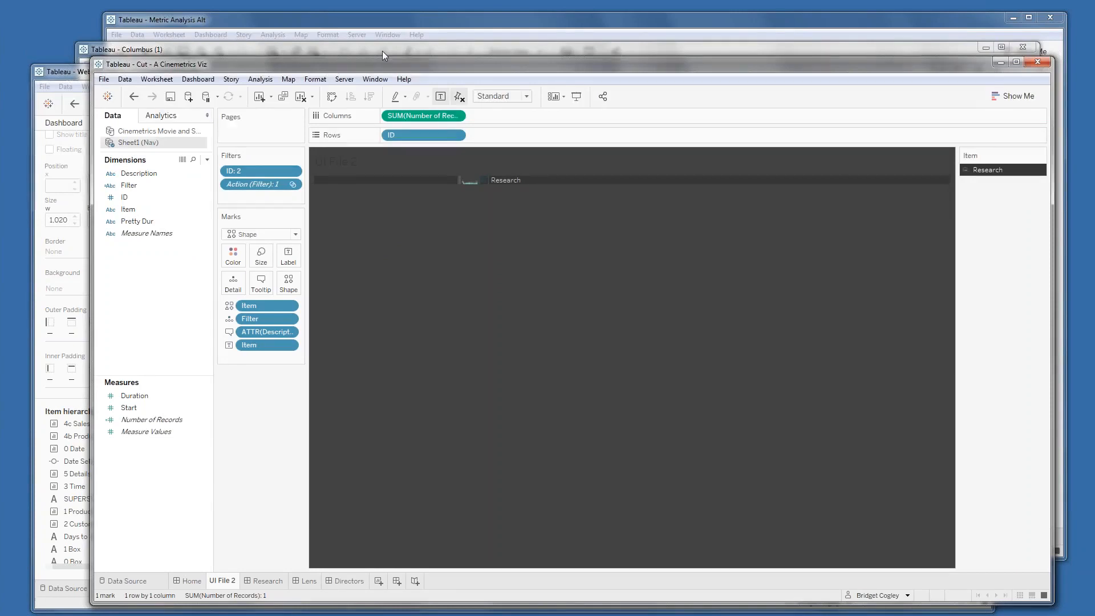
drag(315, 66, 425, 68)
Step: Switch to the Columbus workbook, open the worksheet behind the animal list and enlarge its data source list
click(405, 50)
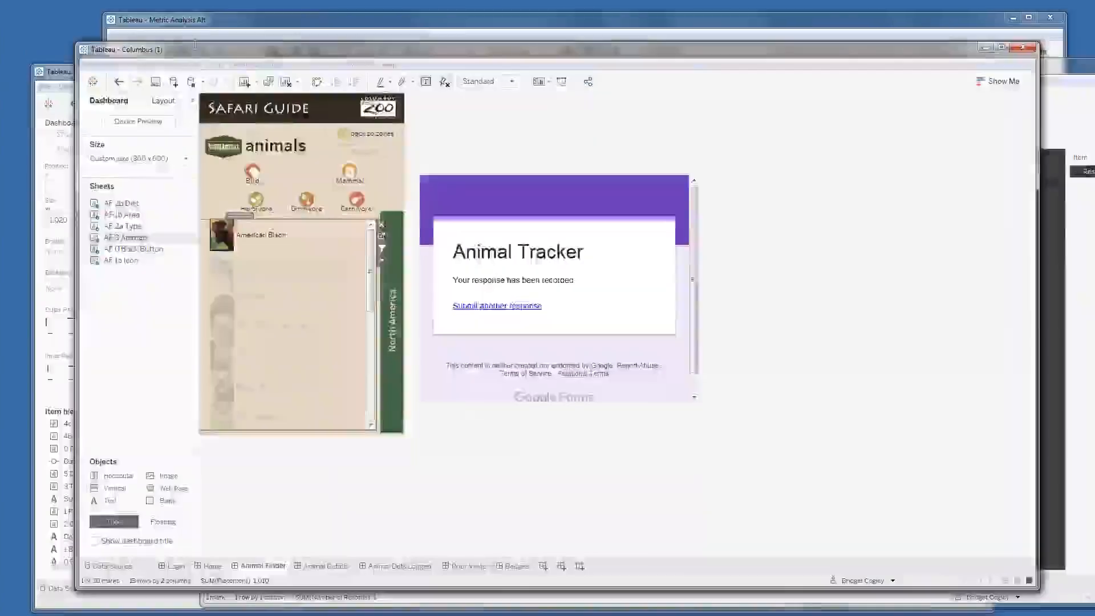
click(381, 236)
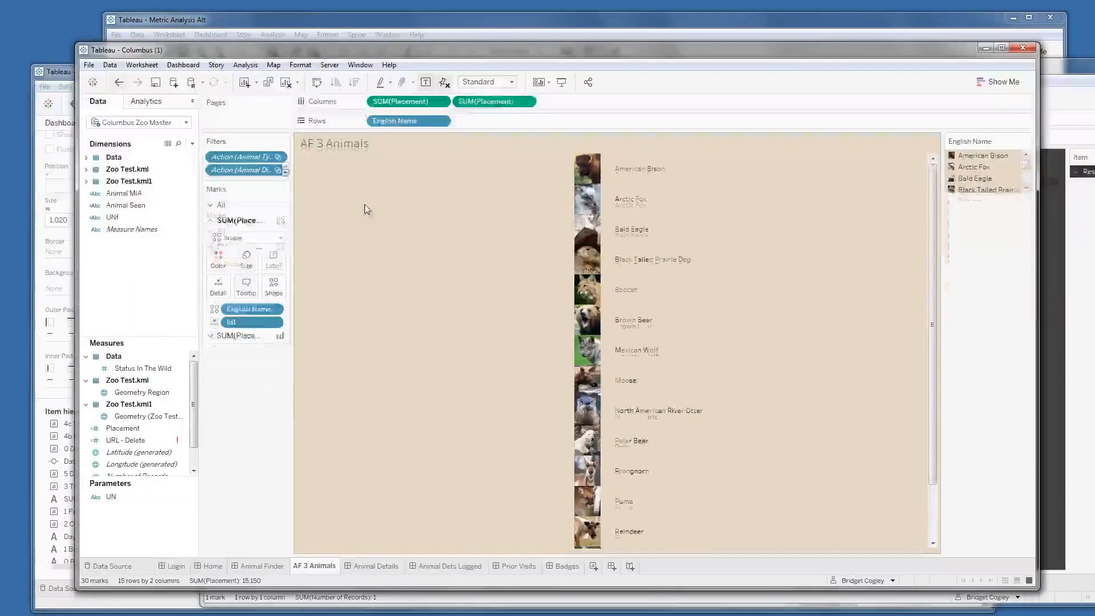
drag(118, 137, 117, 190)
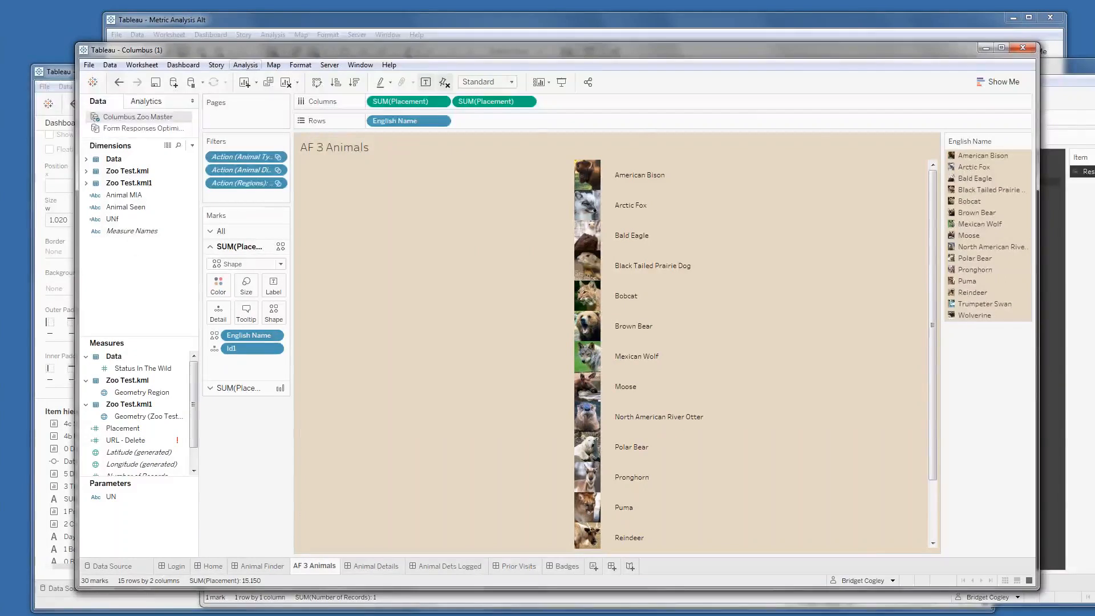
Step: Minimize the Webinar TNT and Metric Analysis Alt workbook windows and move the Columbus window toward the screen's upper-left corner
click(258, 22)
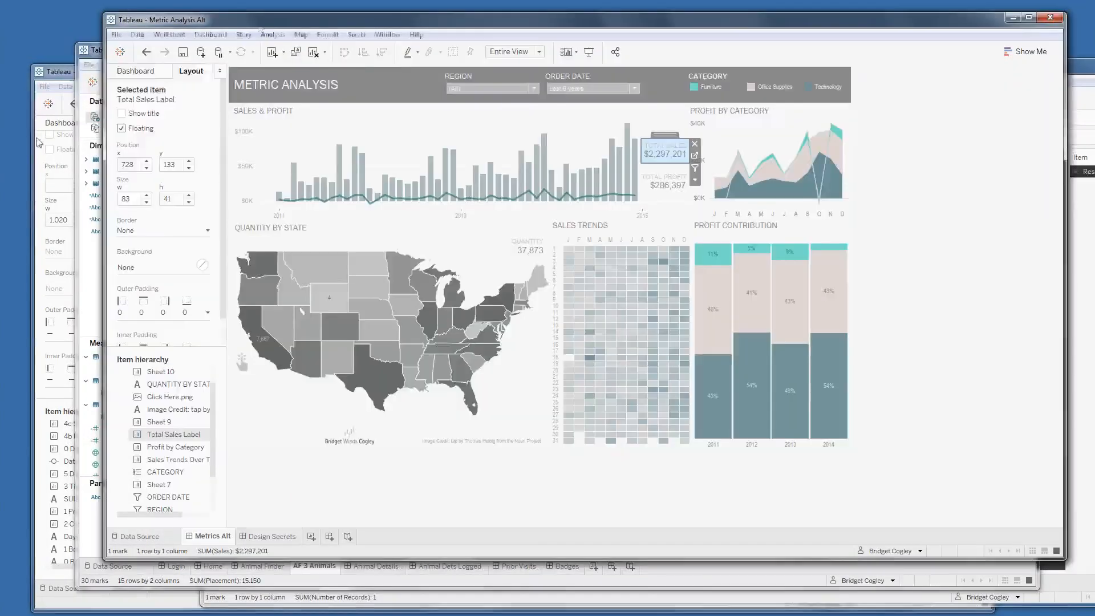
click(58, 77)
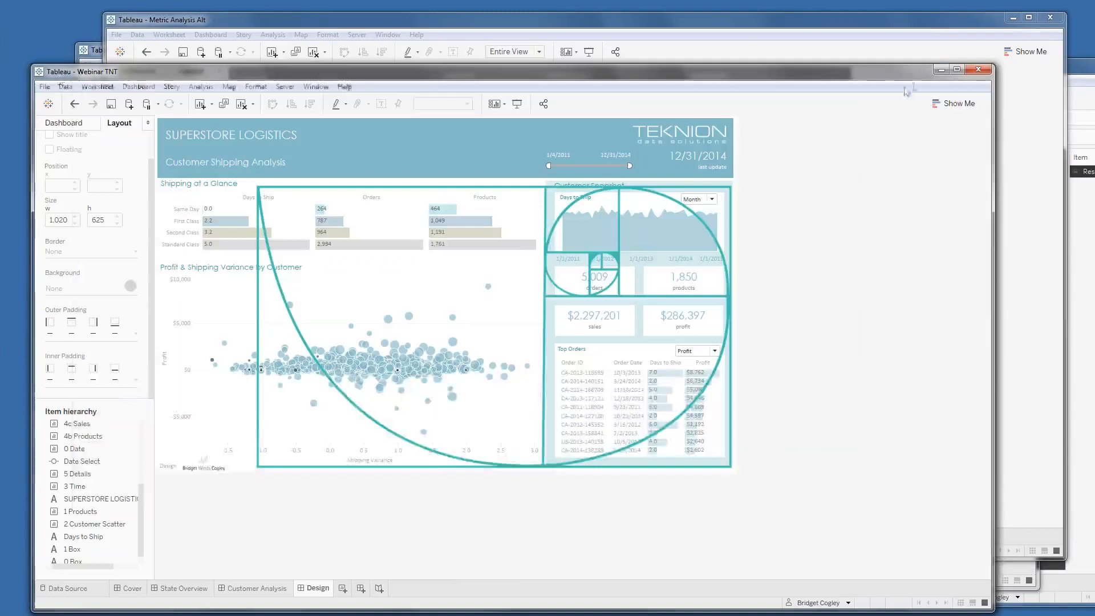
click(950, 69)
click(1012, 18)
drag(713, 53, 660, 33)
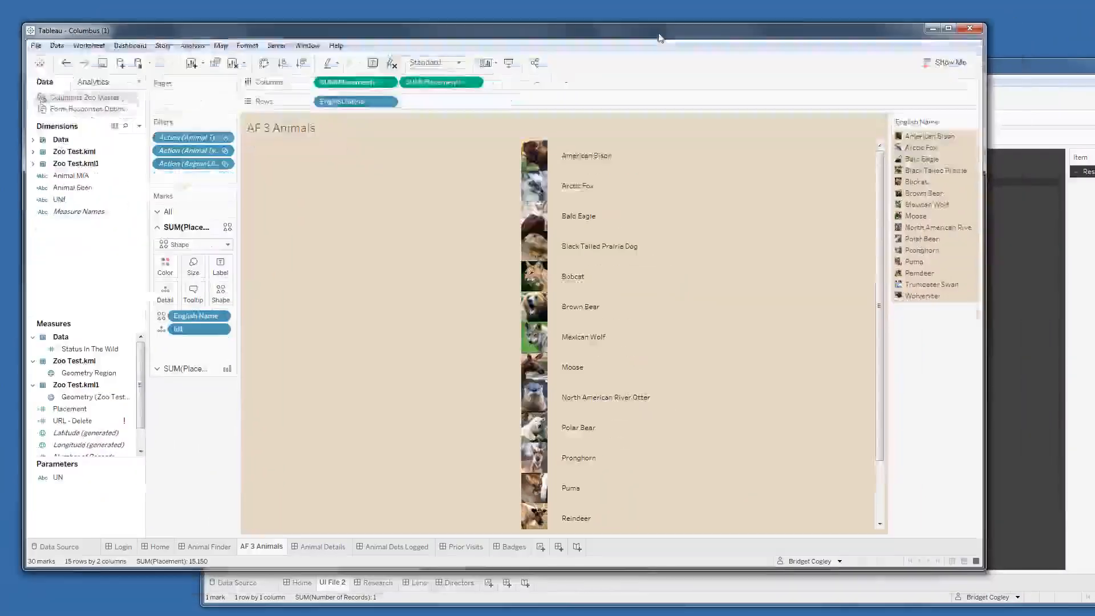
Step: Narrow the Columbus workbook window and inspect the Filter field's calculation in the Cut workbook's Sheet1 (Nav) data source
drag(984, 570, 655, 566)
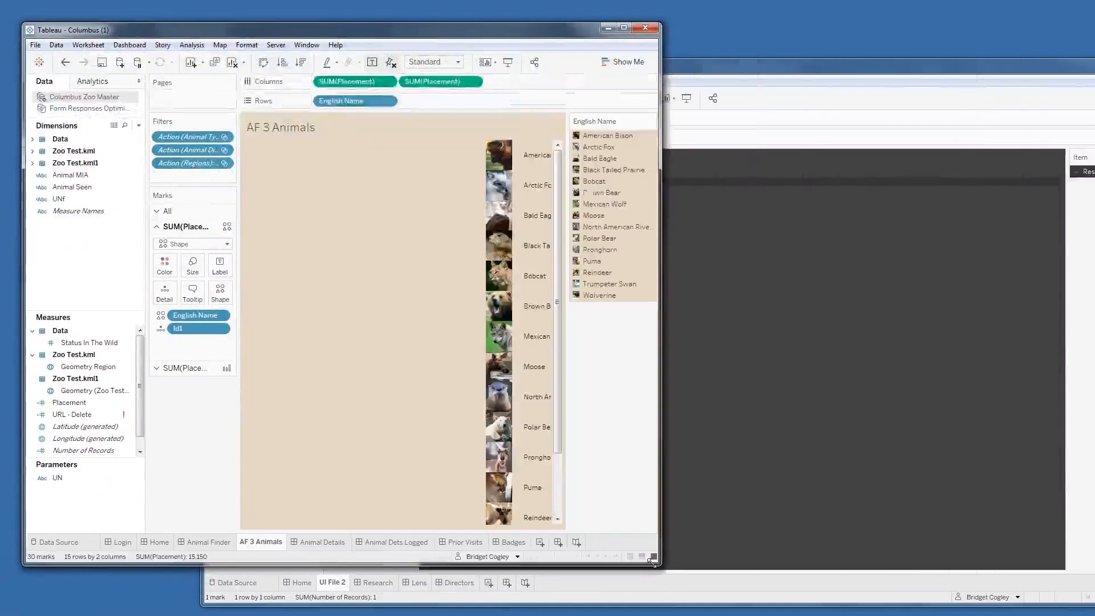
click(672, 594)
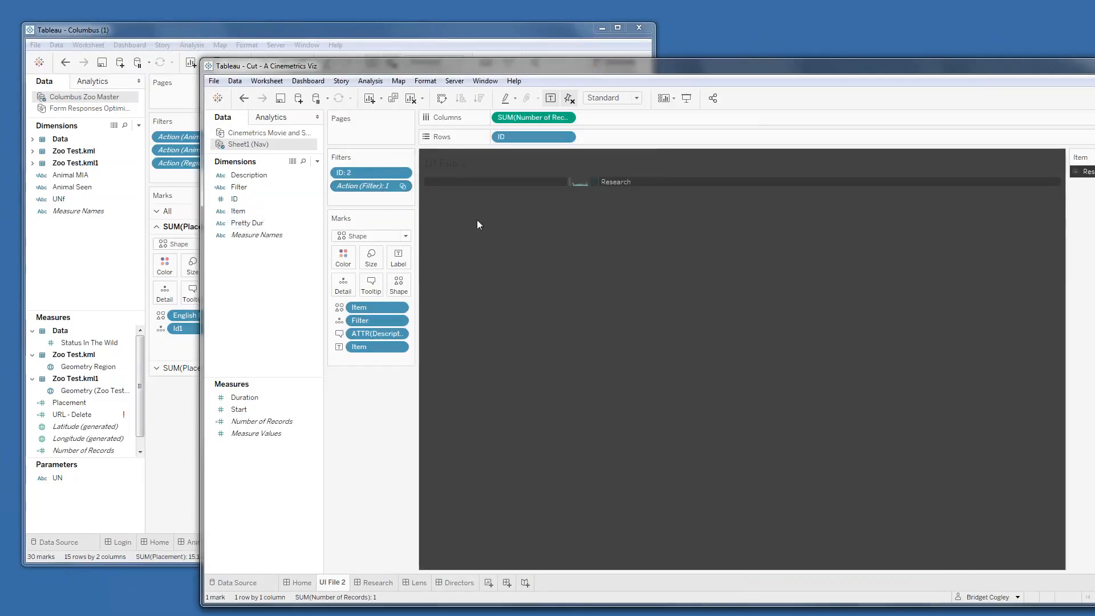
right_click(243, 188)
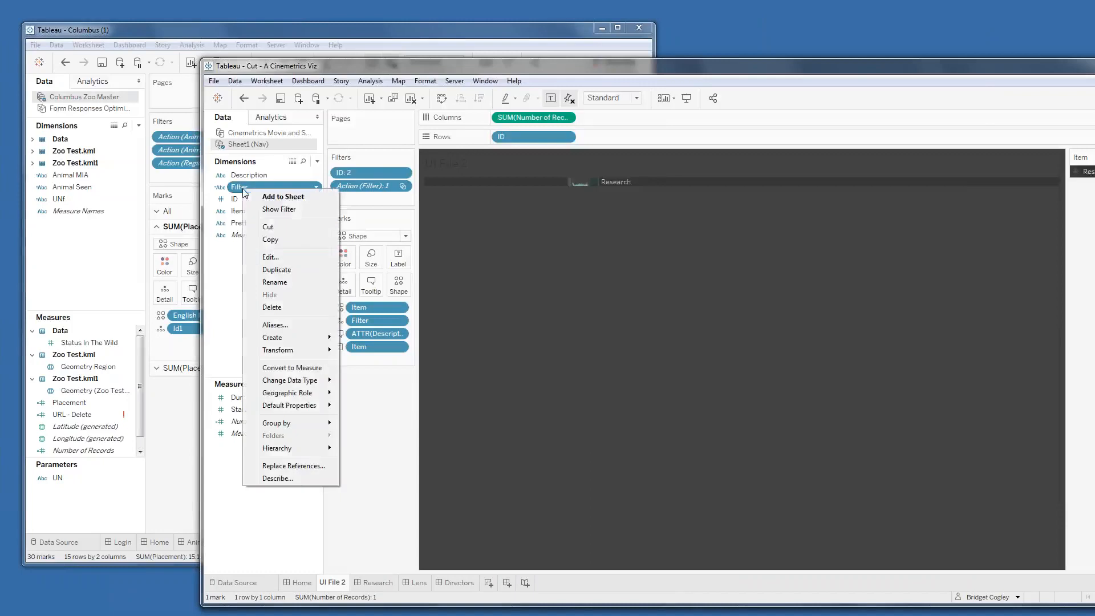
click(271, 257)
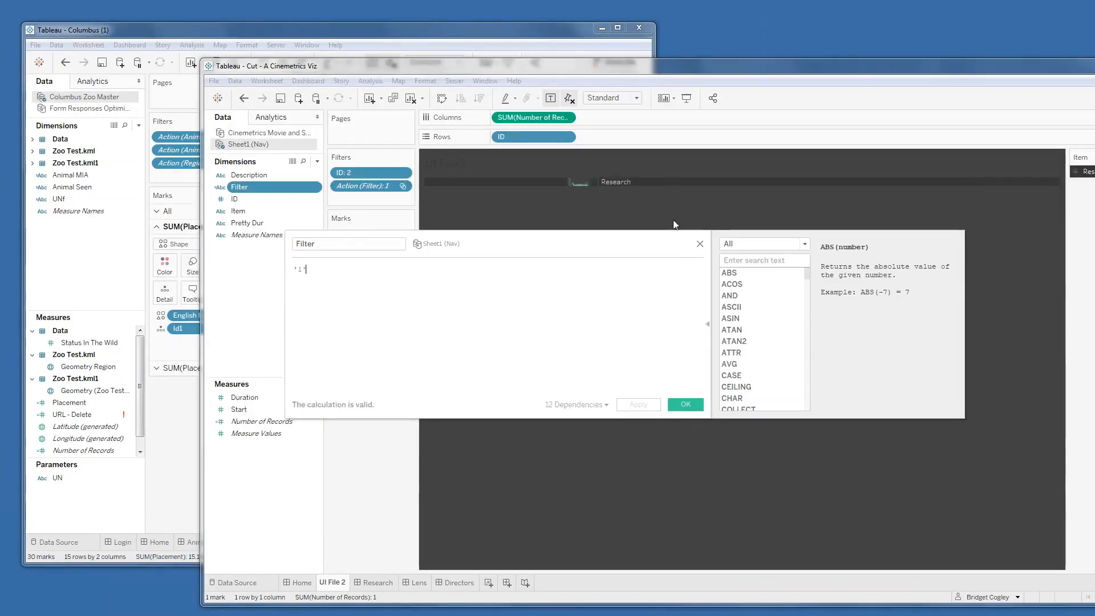
click(700, 244)
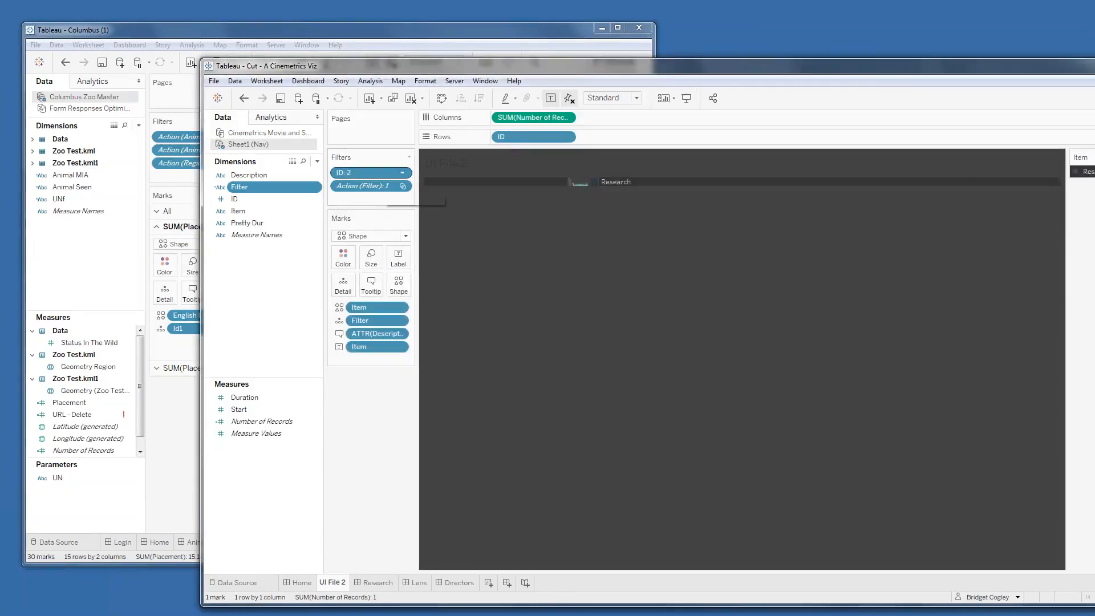
Step: Return to the Cut workbook's Home dashboard, inspect the settings of its 1.1 Home to Research filter action and close the action list
click(308, 81)
mouse_move(276, 81)
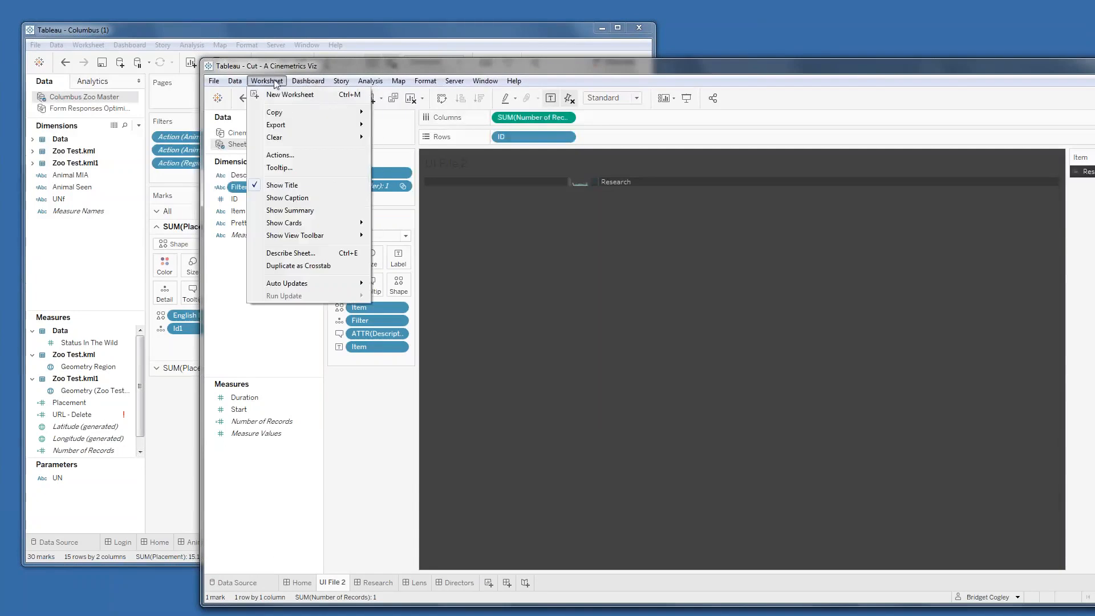
click(301, 583)
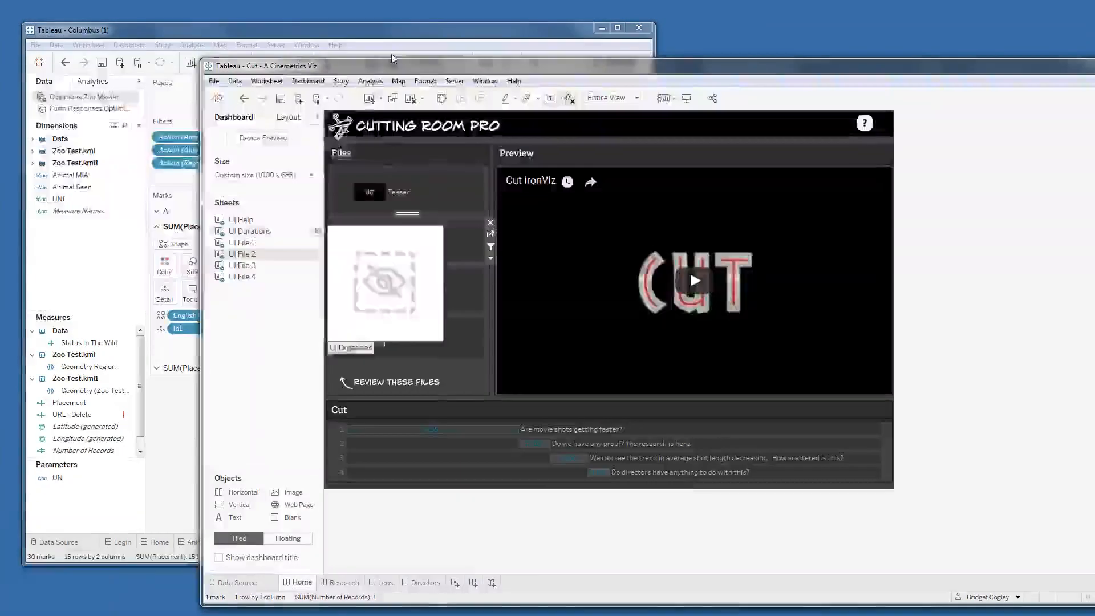
click(308, 81)
click(321, 198)
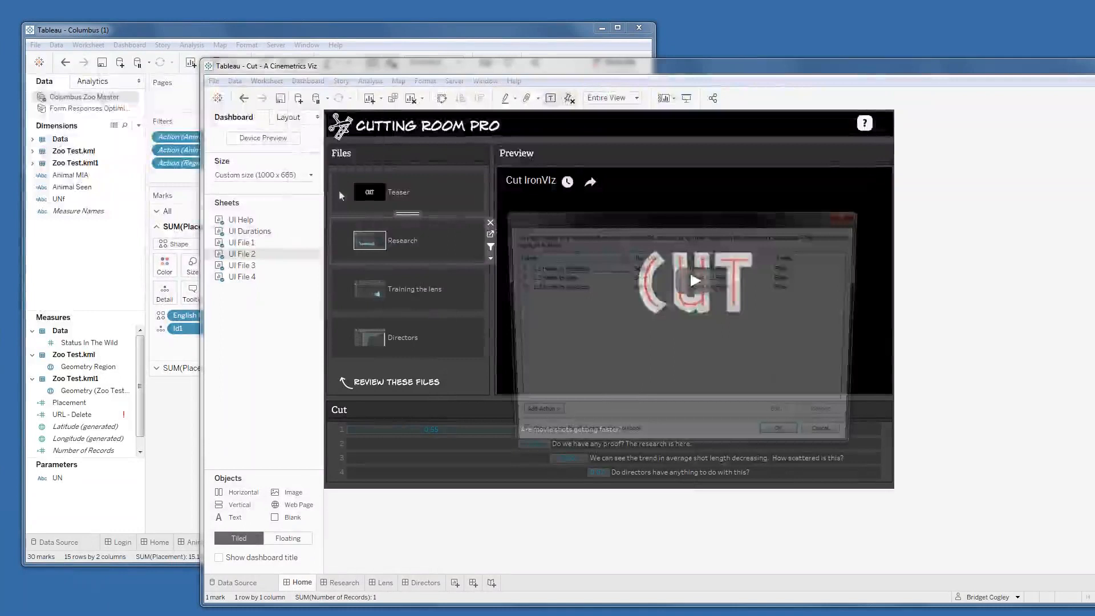
click(584, 270)
click(786, 420)
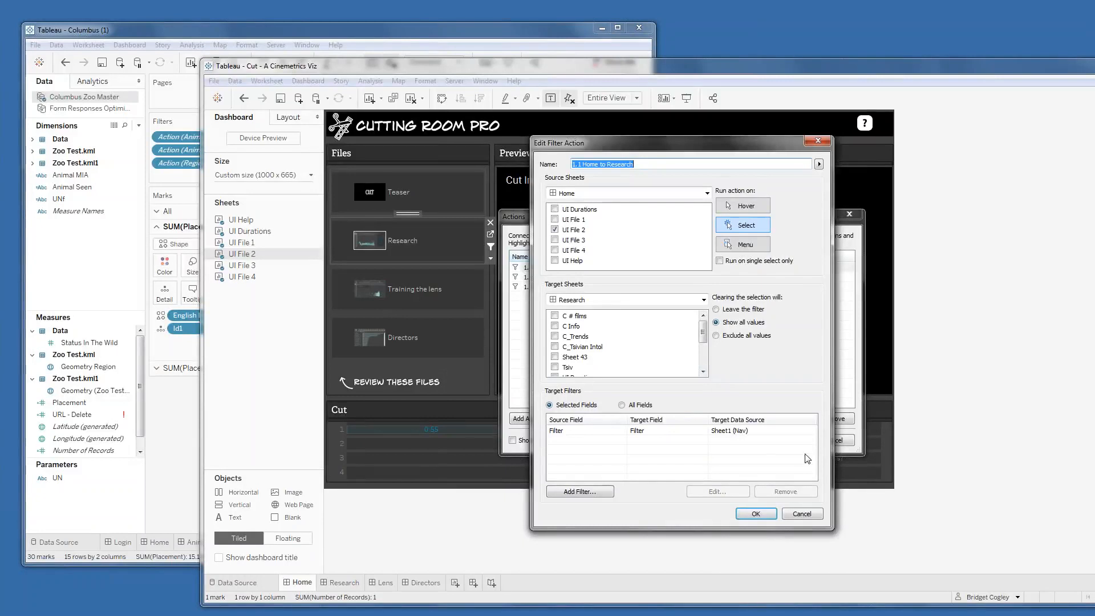
click(756, 514)
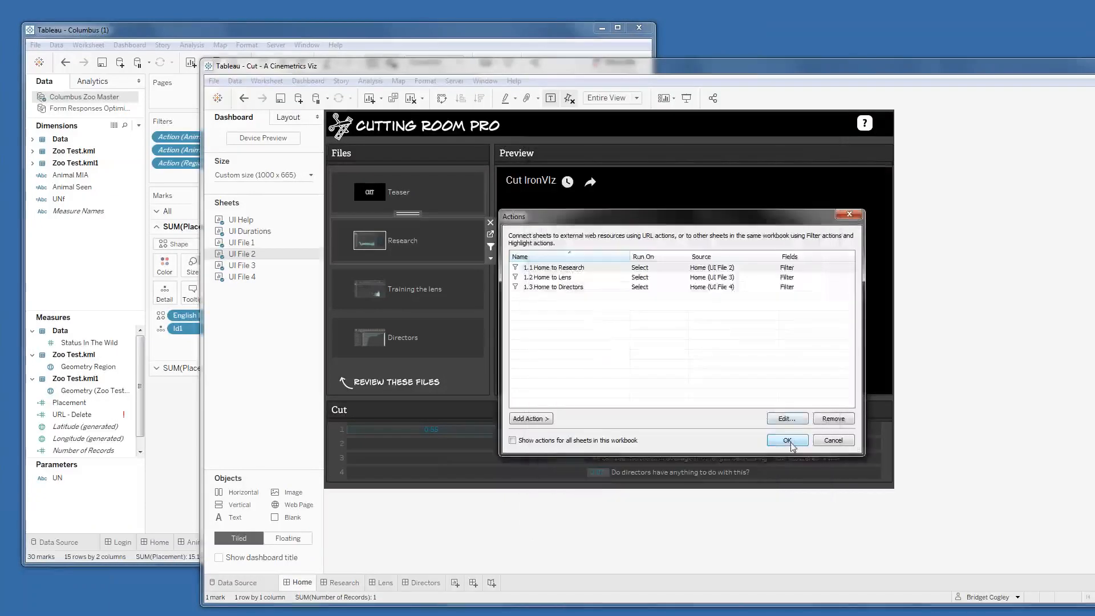
click(792, 439)
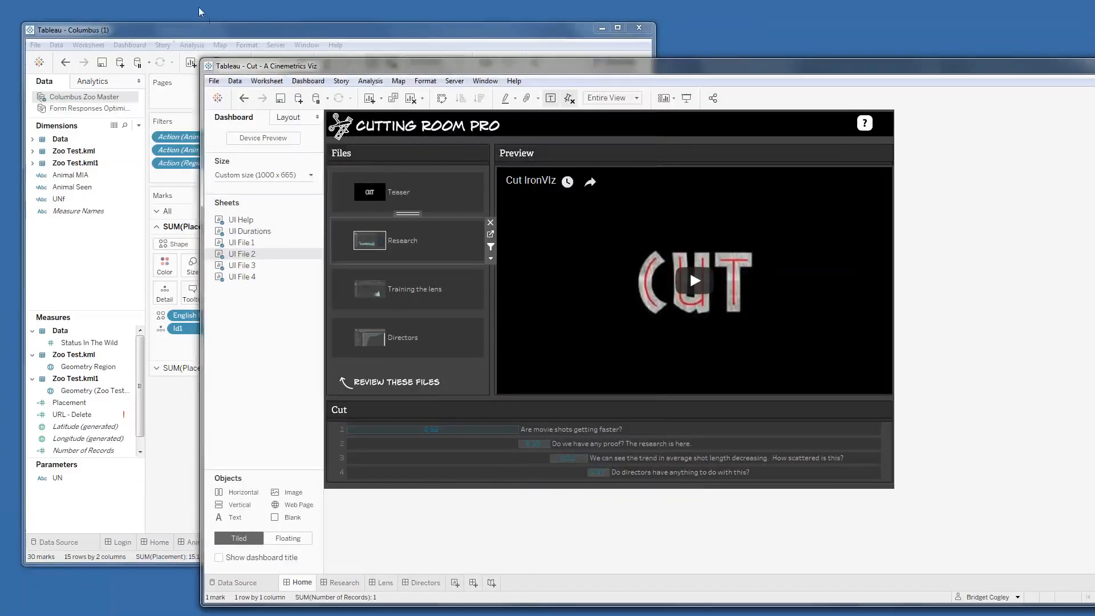
Step: Open the Columbus workbook's Animal Finder dashboard and compare it with the Cut workbook's Home dashboard
click(167, 36)
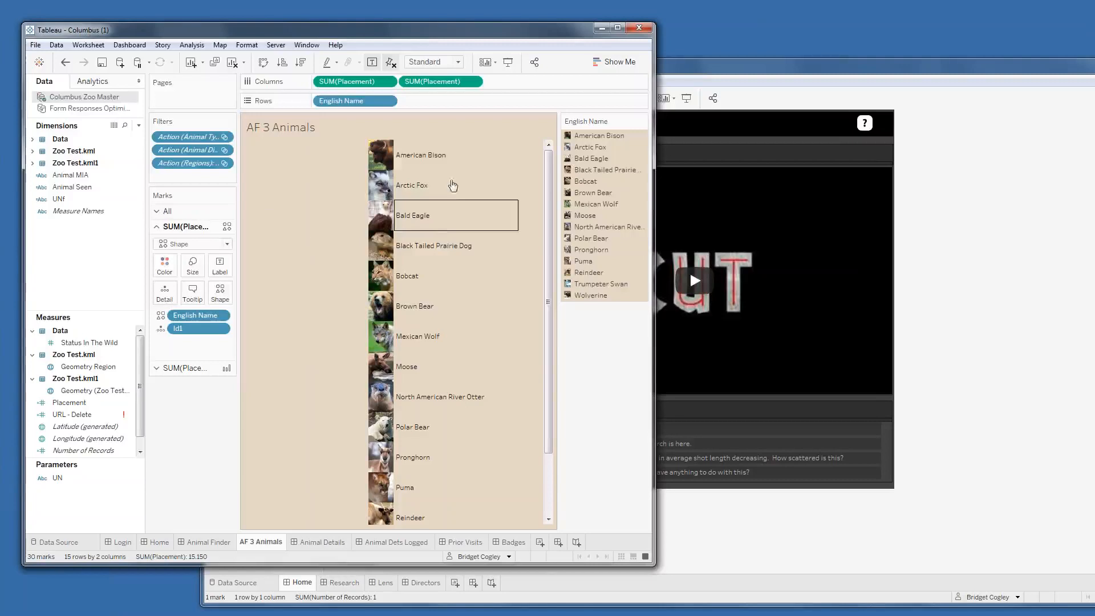
click(200, 540)
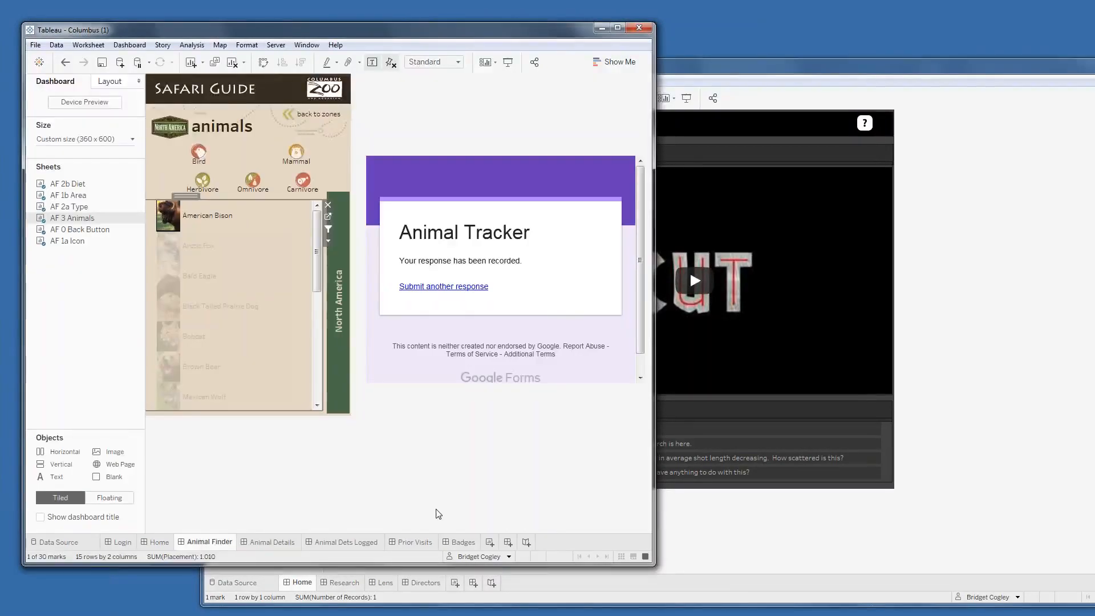
click(724, 583)
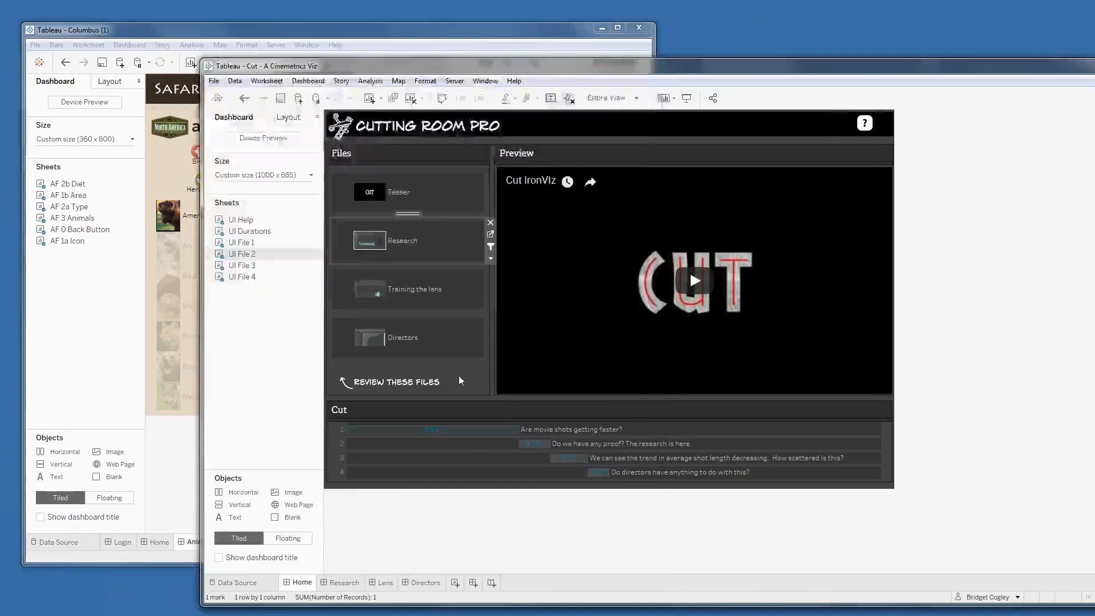
click(179, 467)
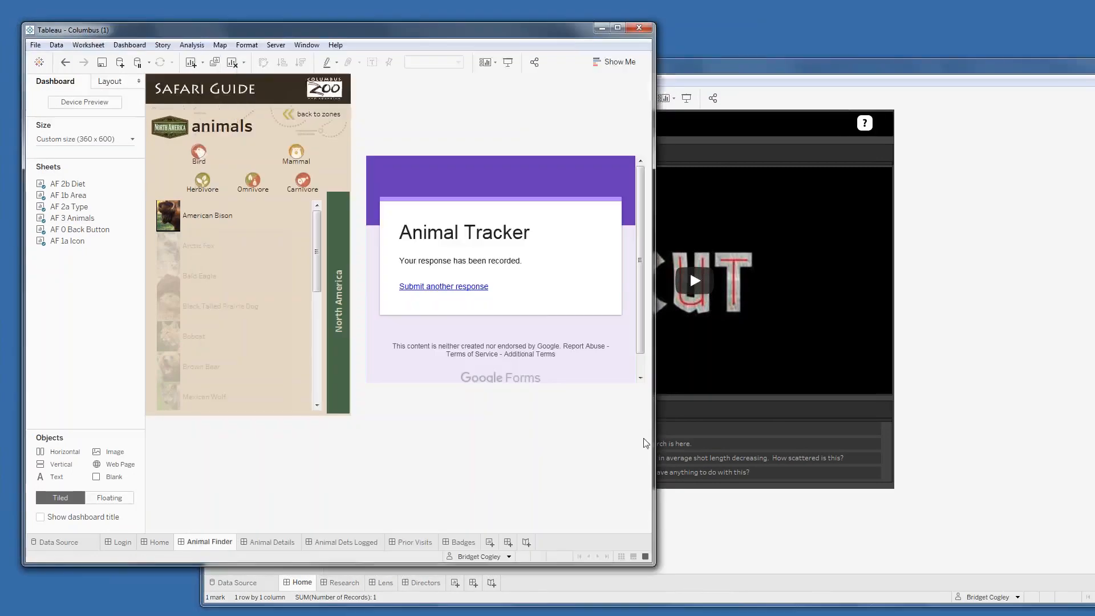
click(733, 523)
click(176, 457)
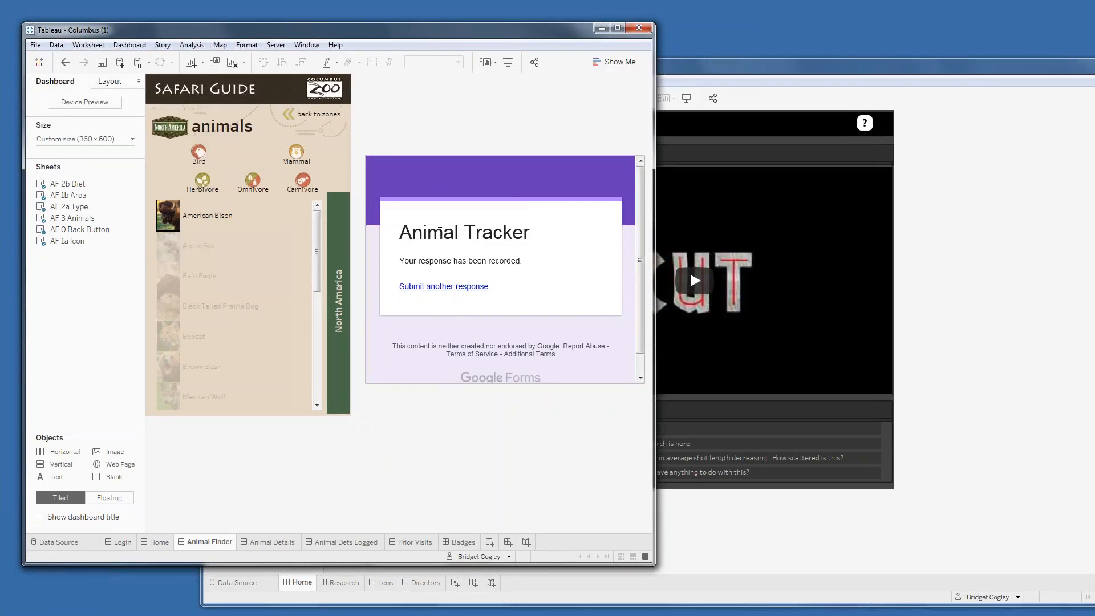
Step: Review the actions defined on the Animal Finder dashboard and close the list
click(122, 44)
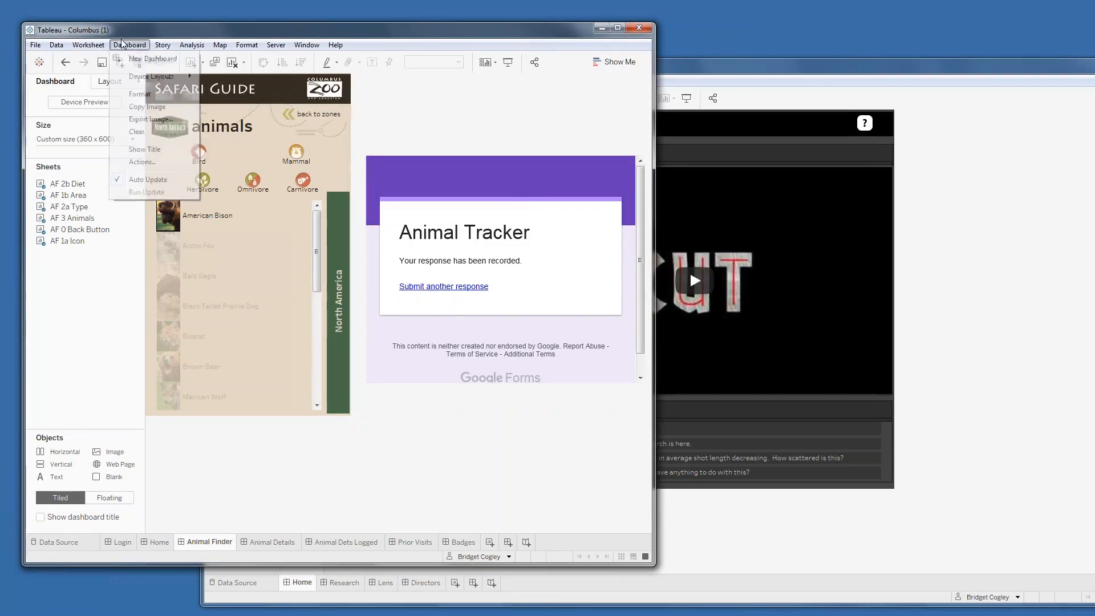
click(140, 138)
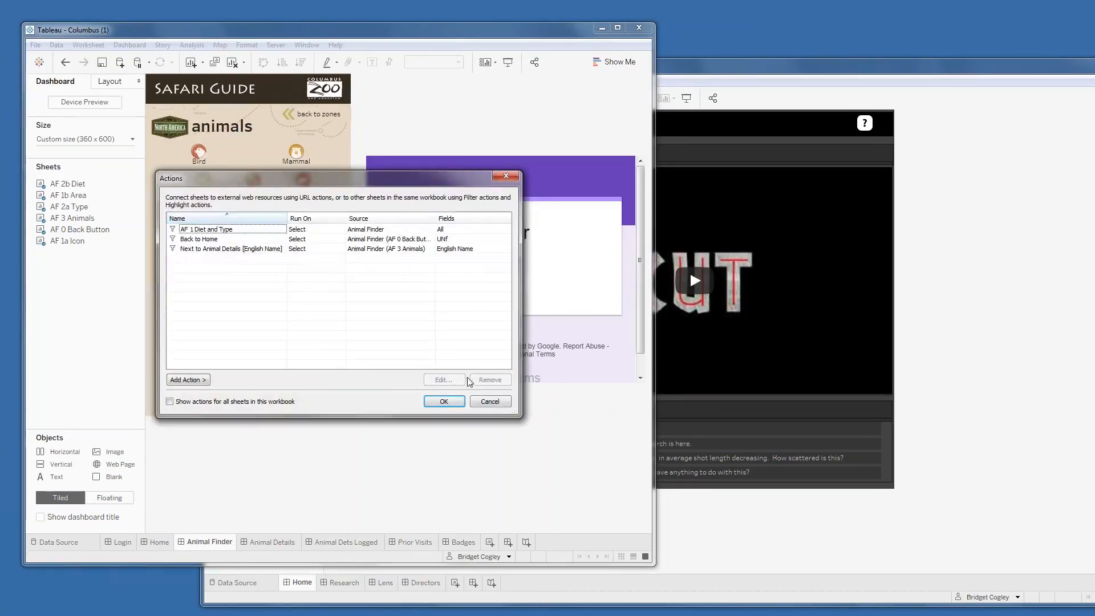
click(490, 401)
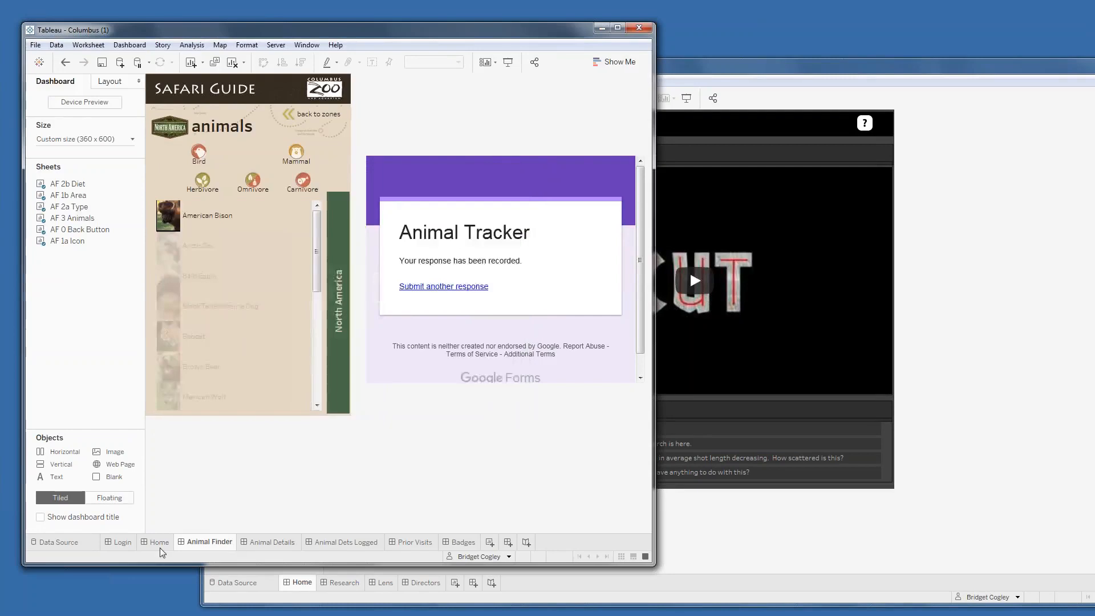
Step: Open the Animal Details dashboard and inspect the source sheets and URL of its ! Log MIA action
click(285, 542)
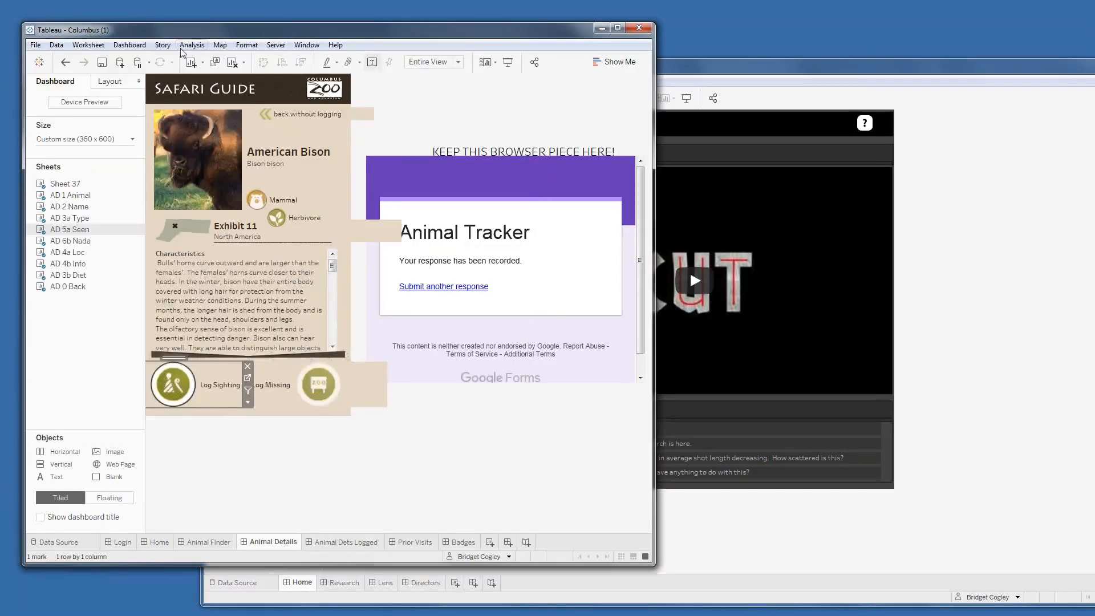
click(130, 45)
click(146, 163)
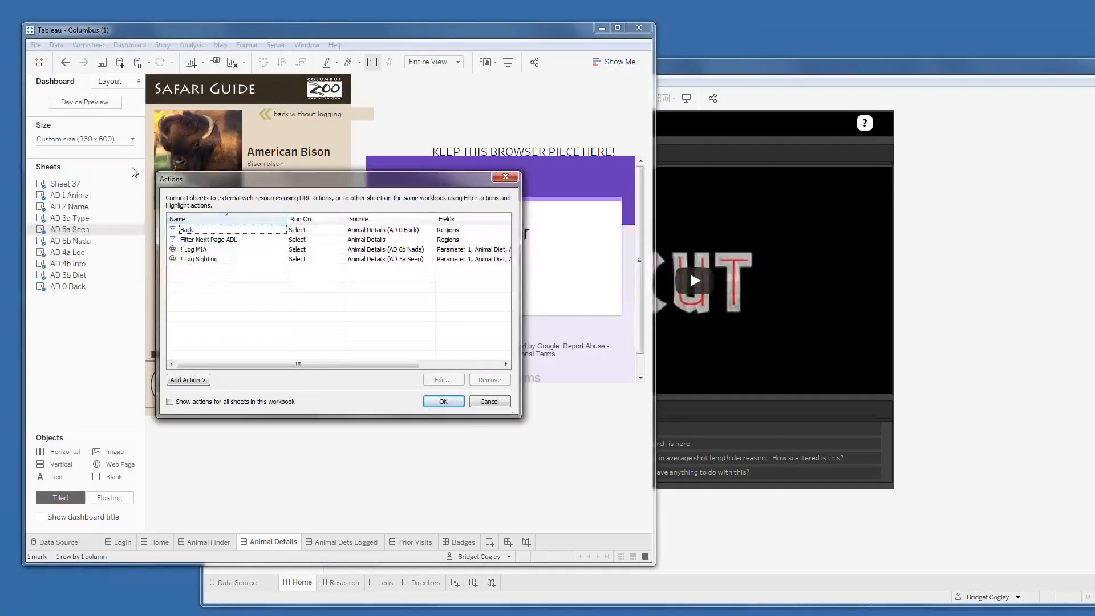
click(205, 250)
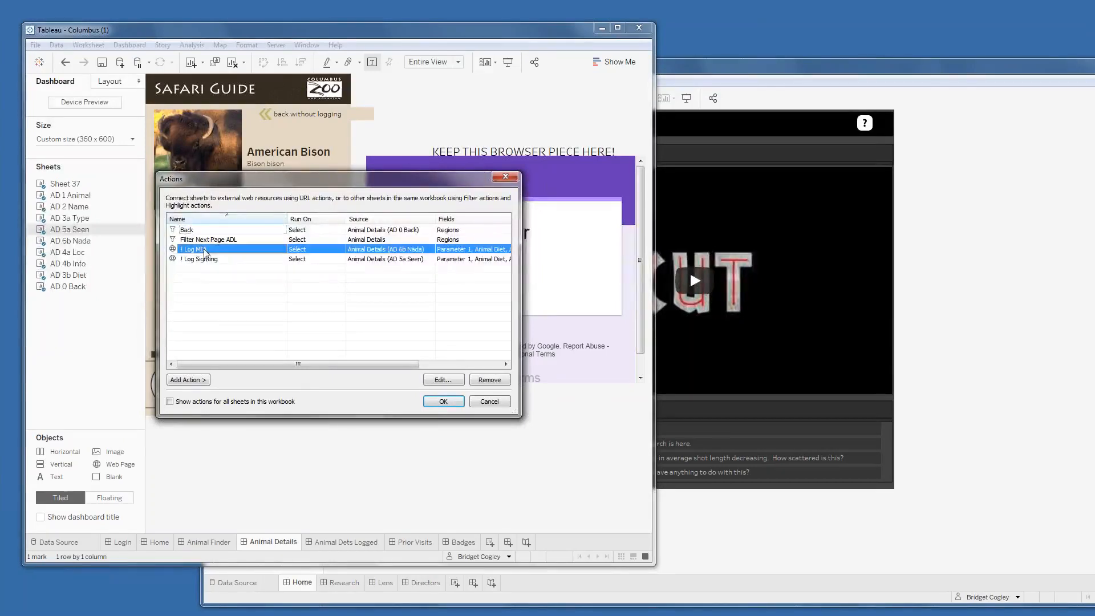
click(443, 379)
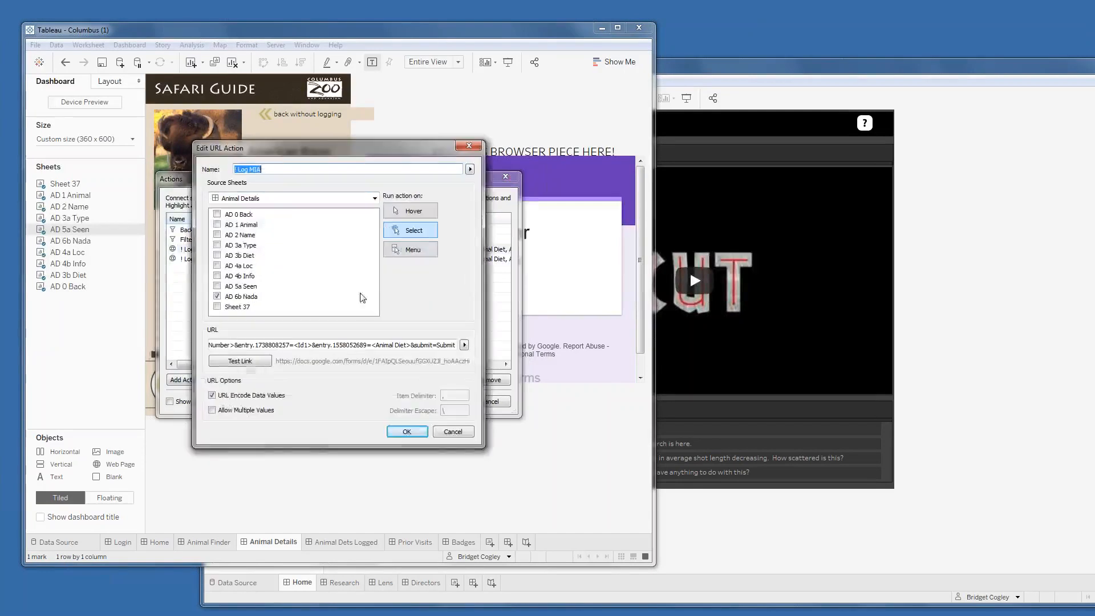
click(242, 342)
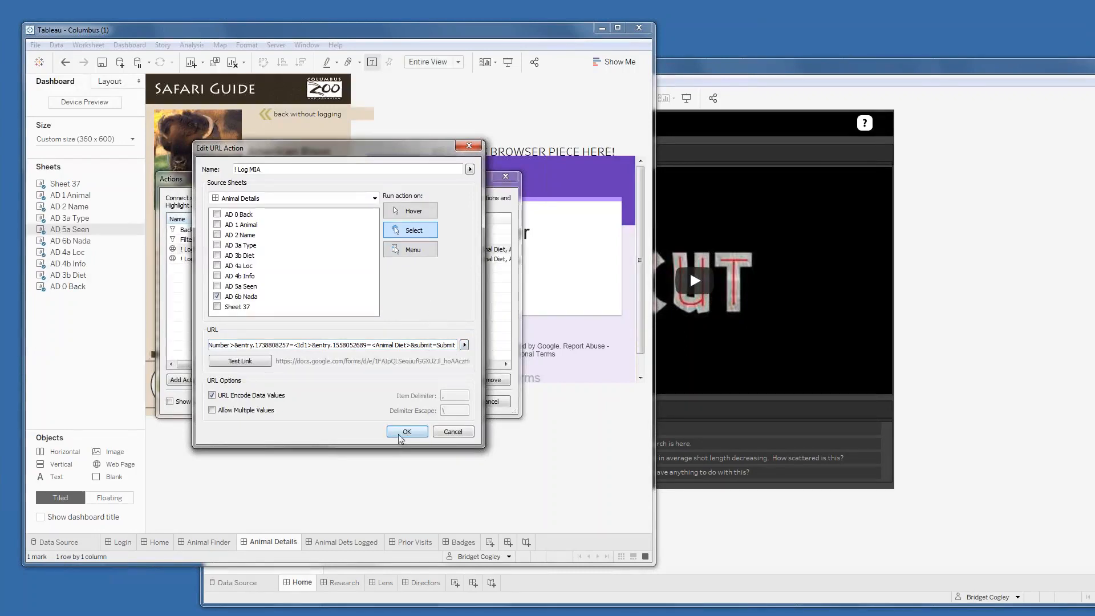
Step: Test the ! Log MIA action's link in the browser and return to the Animal Details dashboard
click(235, 362)
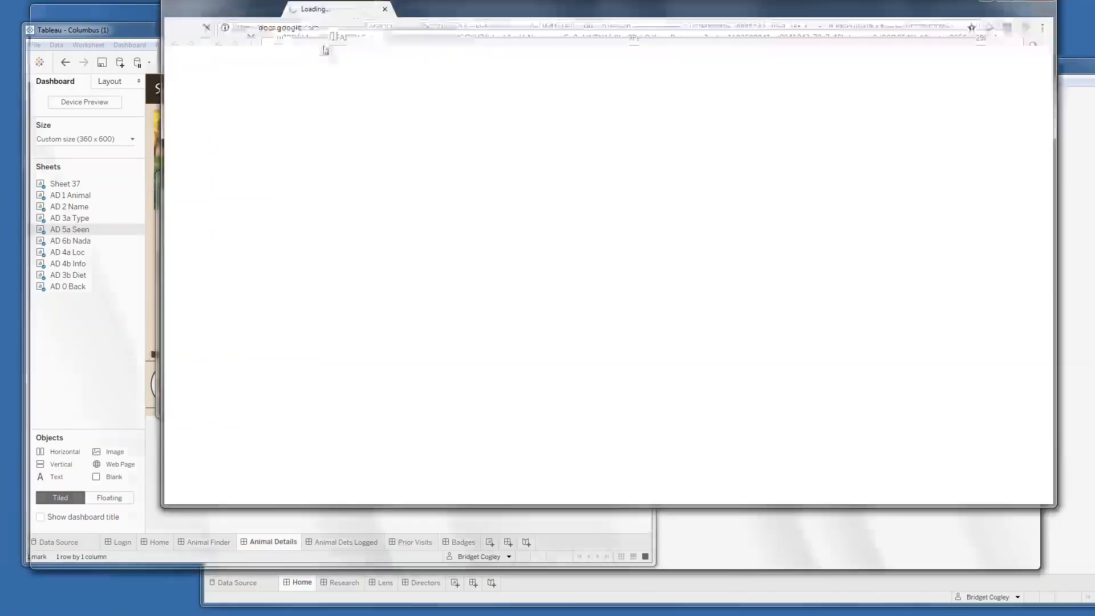
drag(324, 48, 316, 50)
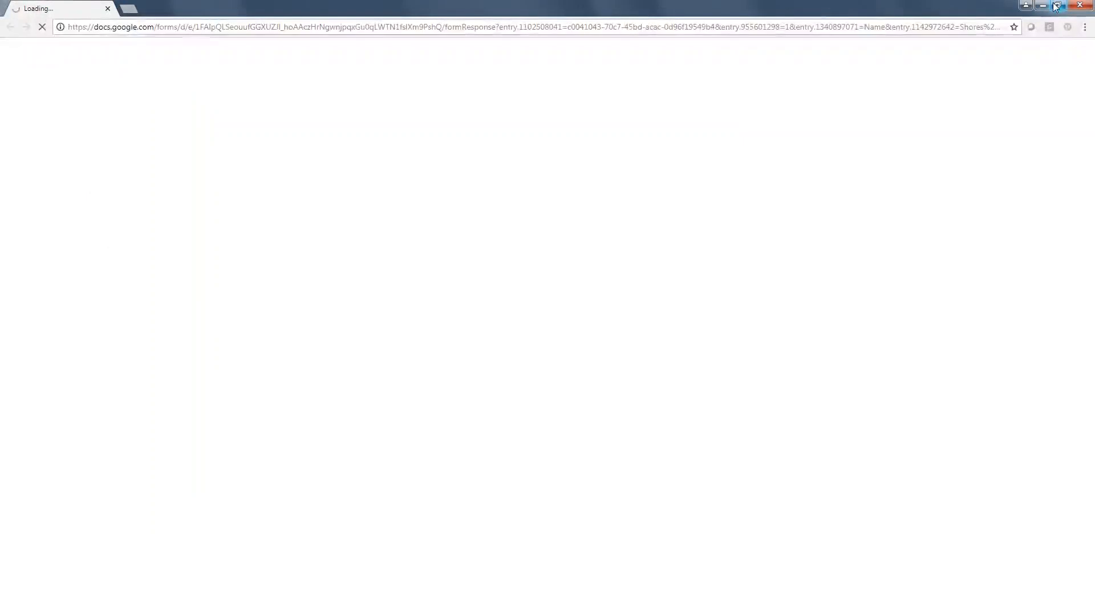
click(1059, 6)
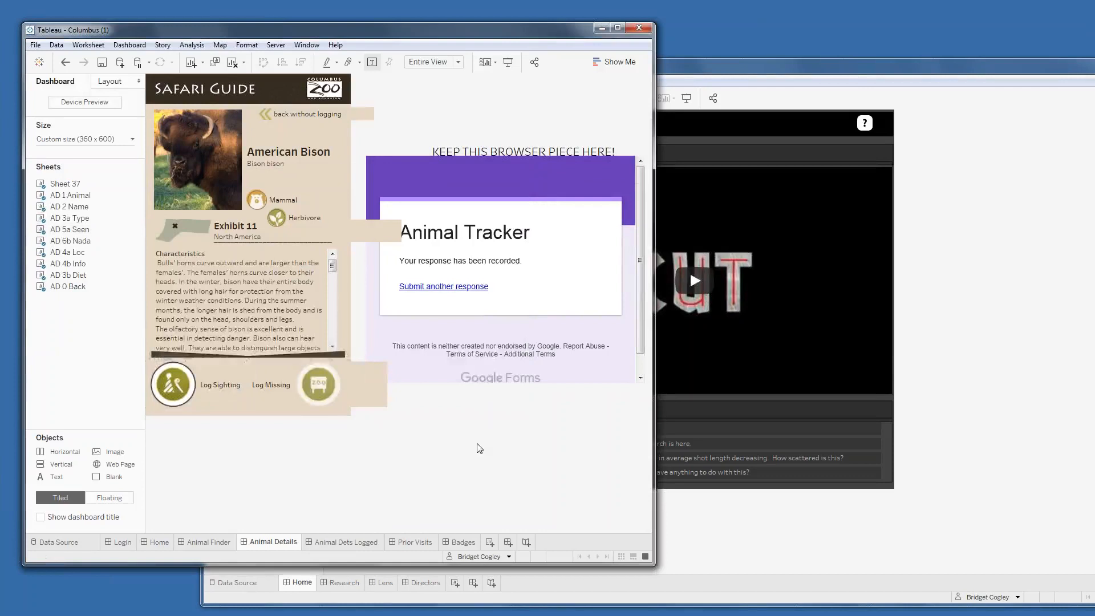
Step: Switch to the Brainz workbook and open the worksheet behind the preliterate brain image on the Shaping the Mind dashboard
click(462, 450)
key(alt+Tab)
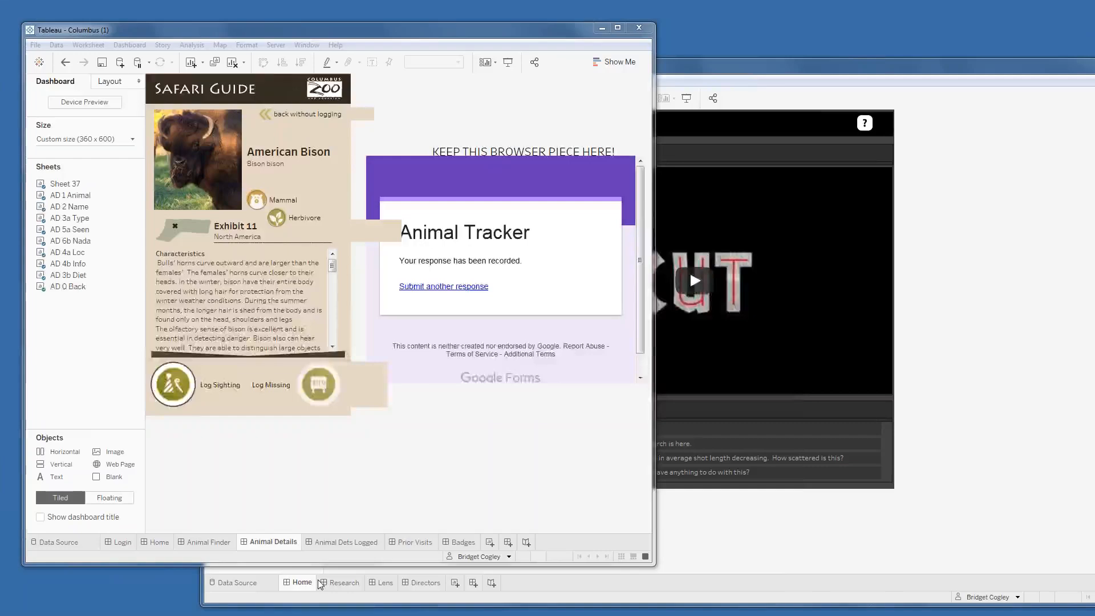
drag(319, 585, 376, 0)
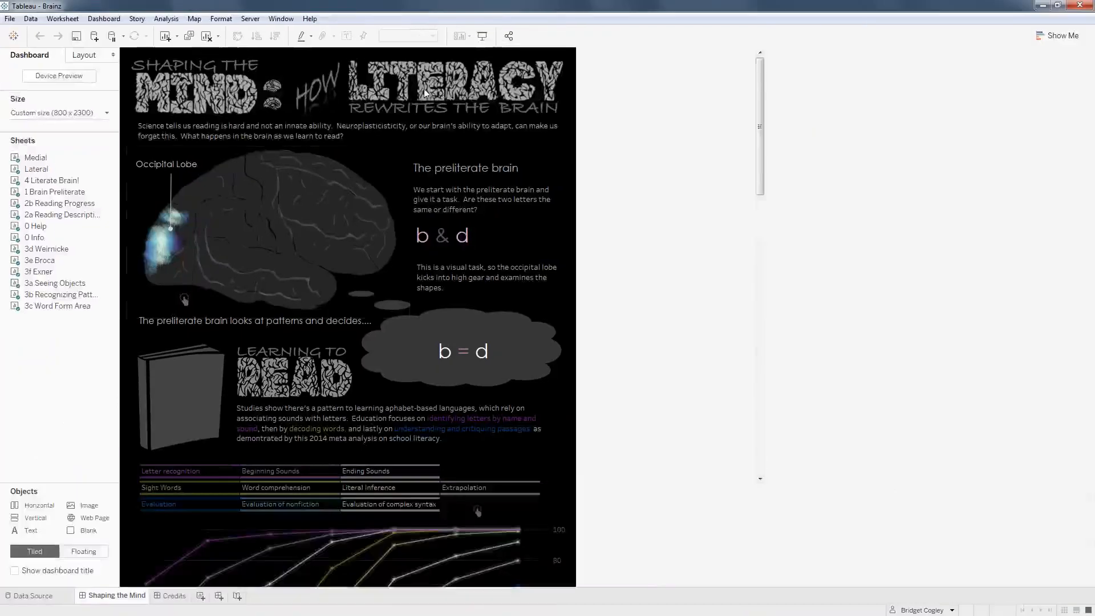
click(381, 177)
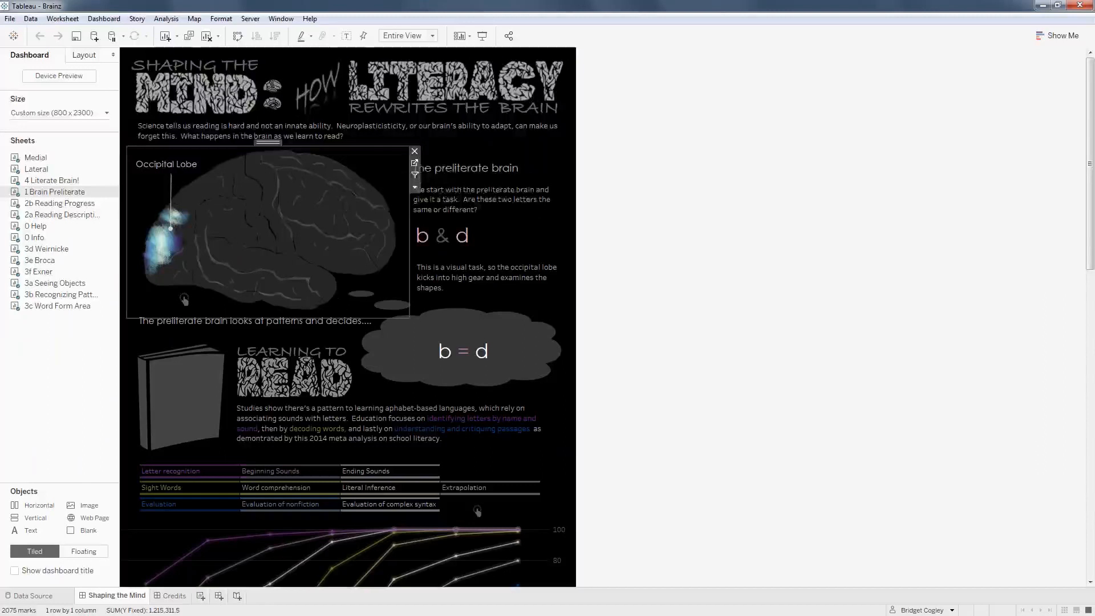
click(415, 163)
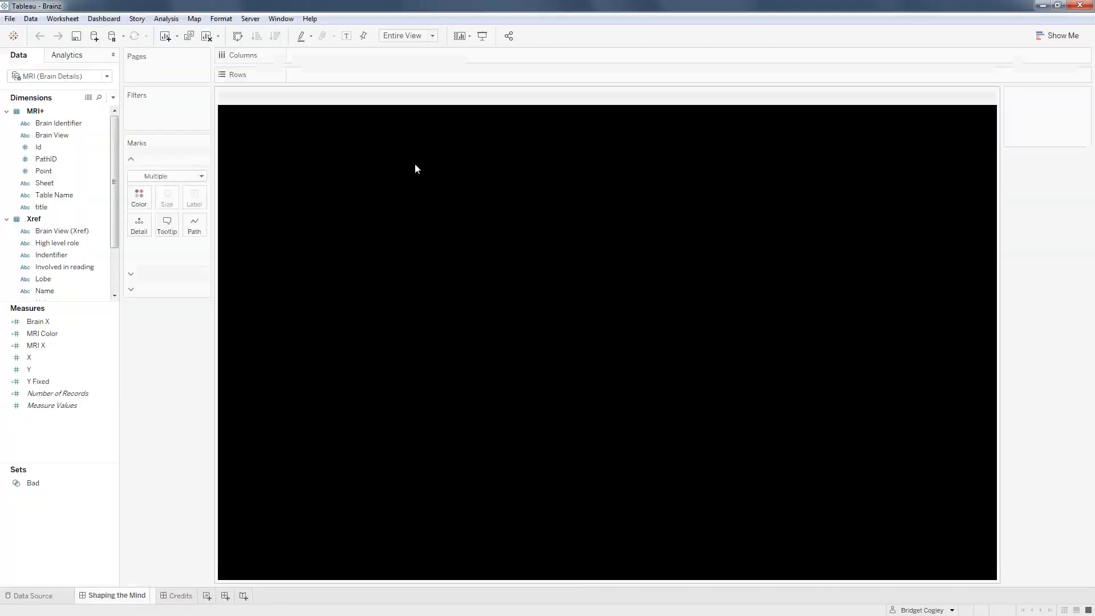
Step: Select several brain regions in the 1 Brain Preliterate worksheet one by one to examine their polygon shapes and tooltips
click(539, 190)
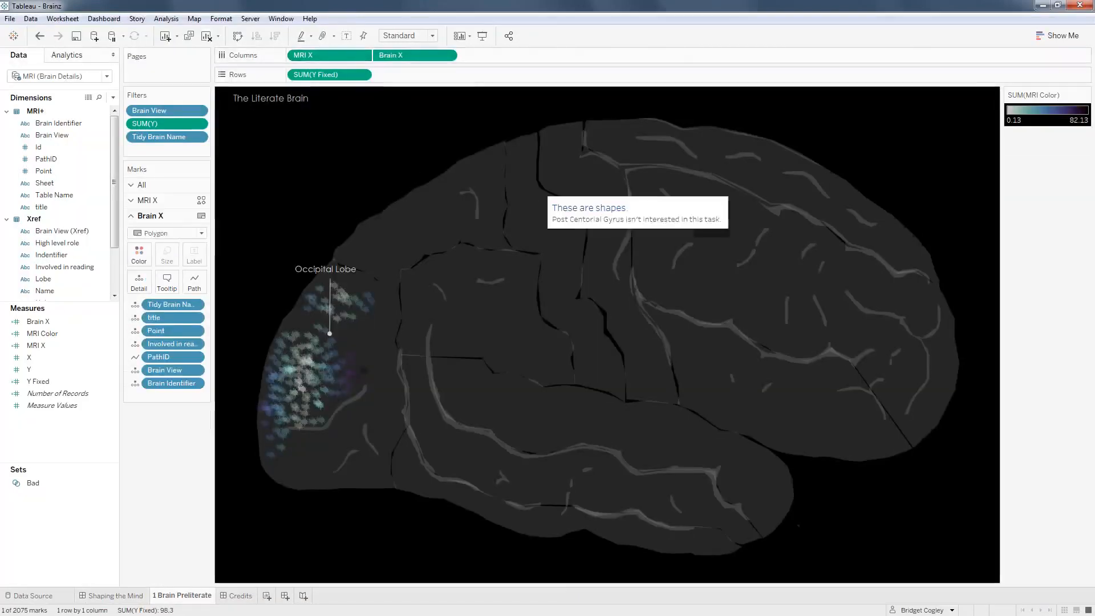
click(565, 166)
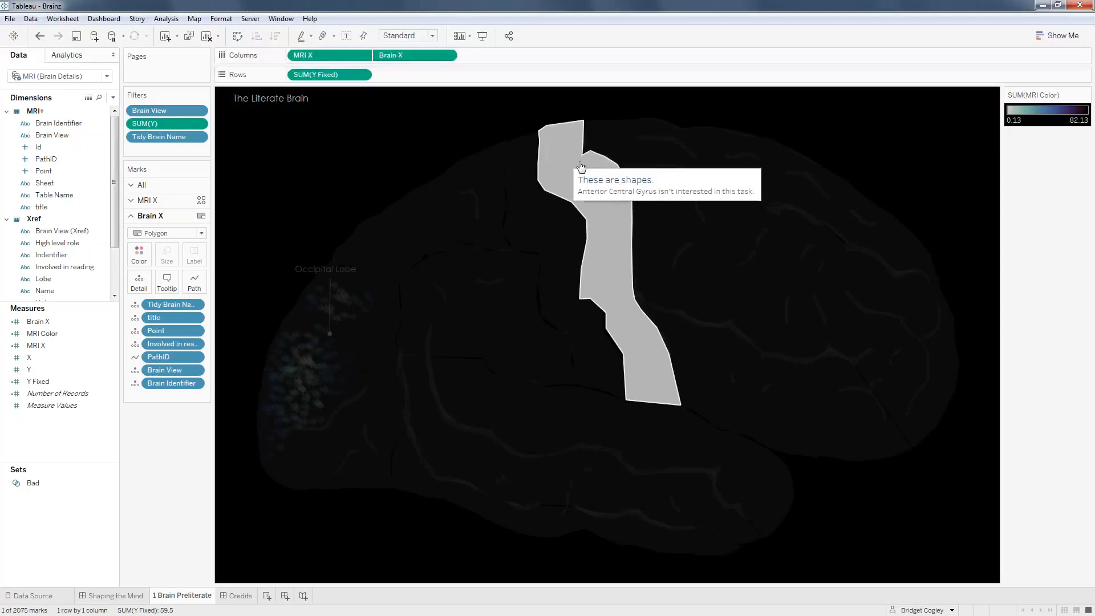
click(624, 145)
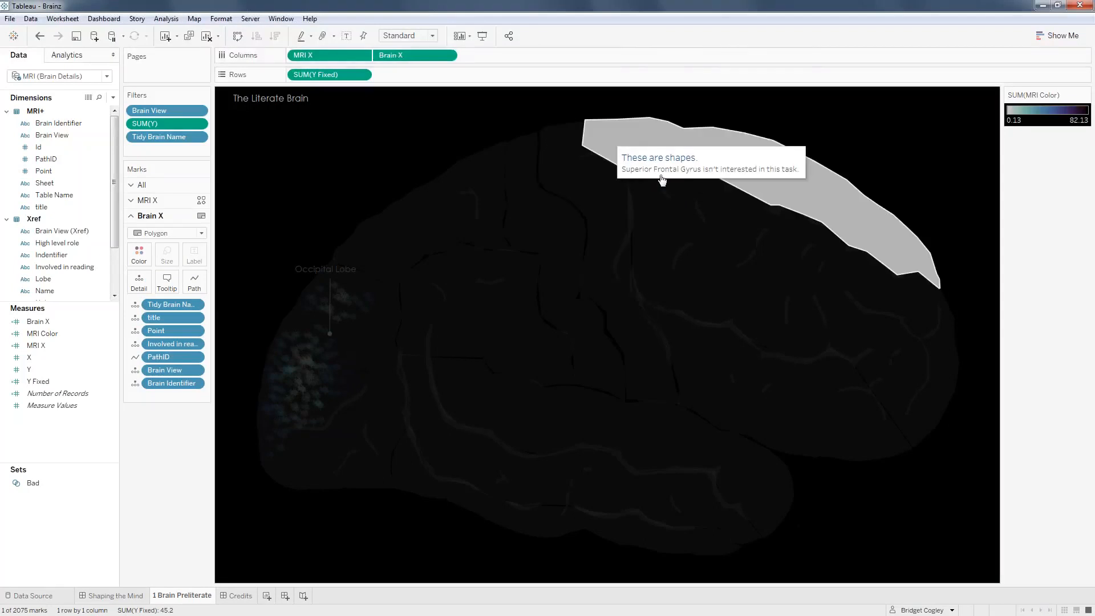
click(687, 204)
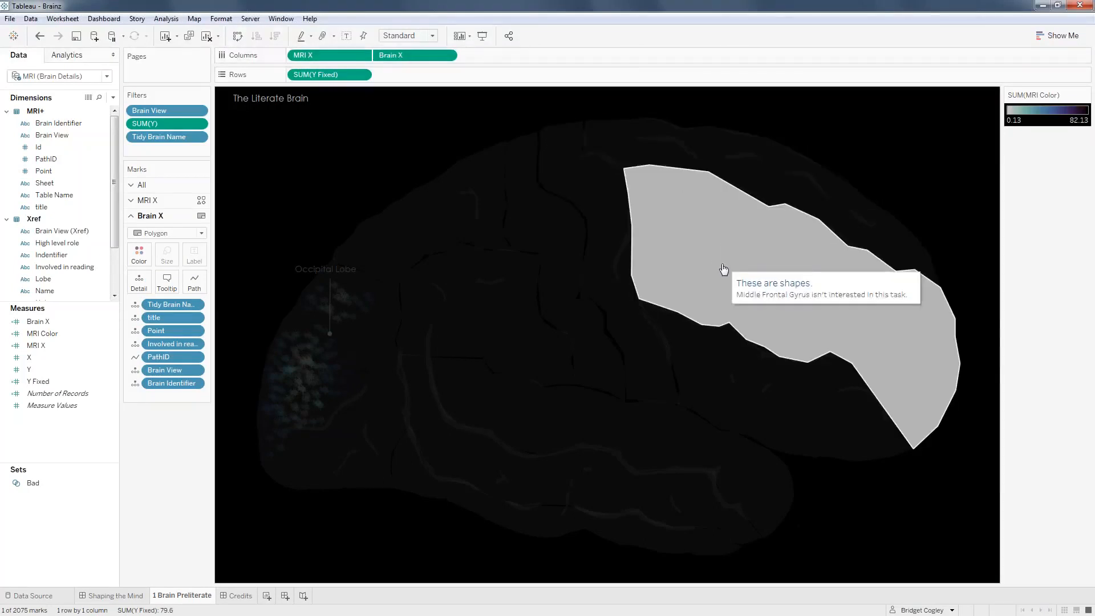
Step: Inspect the inferior frontal and postcentral gyrus polygons with their tooltips and clear the selection
click(716, 363)
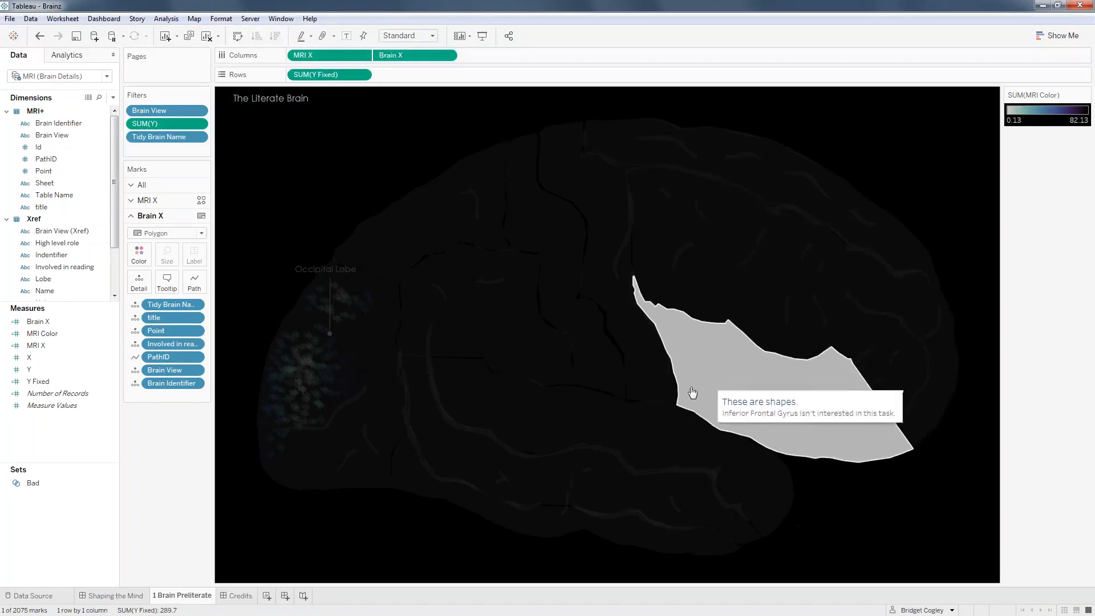
click(613, 381)
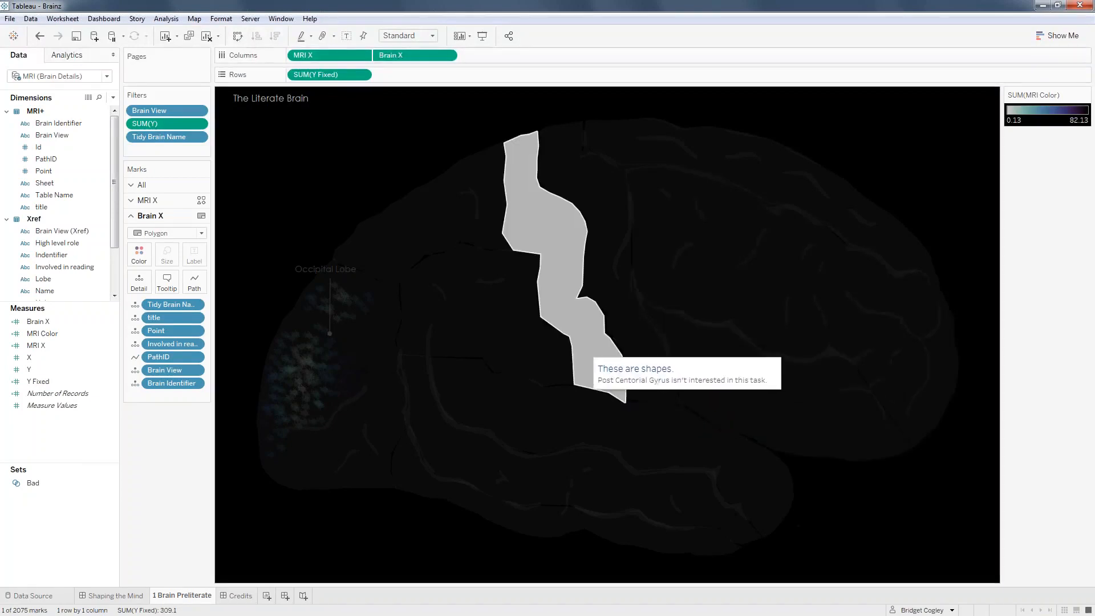
click(372, 163)
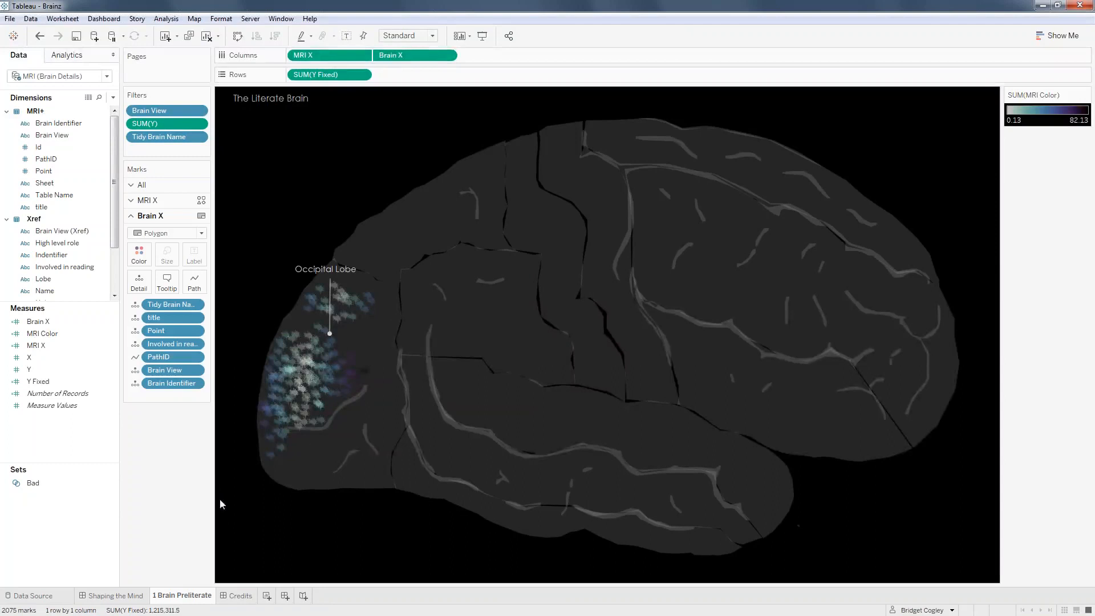
Step: Open the Credits dashboard and look through its source notes and the medial and lateral brain maps of the Brain Study Guide
click(237, 595)
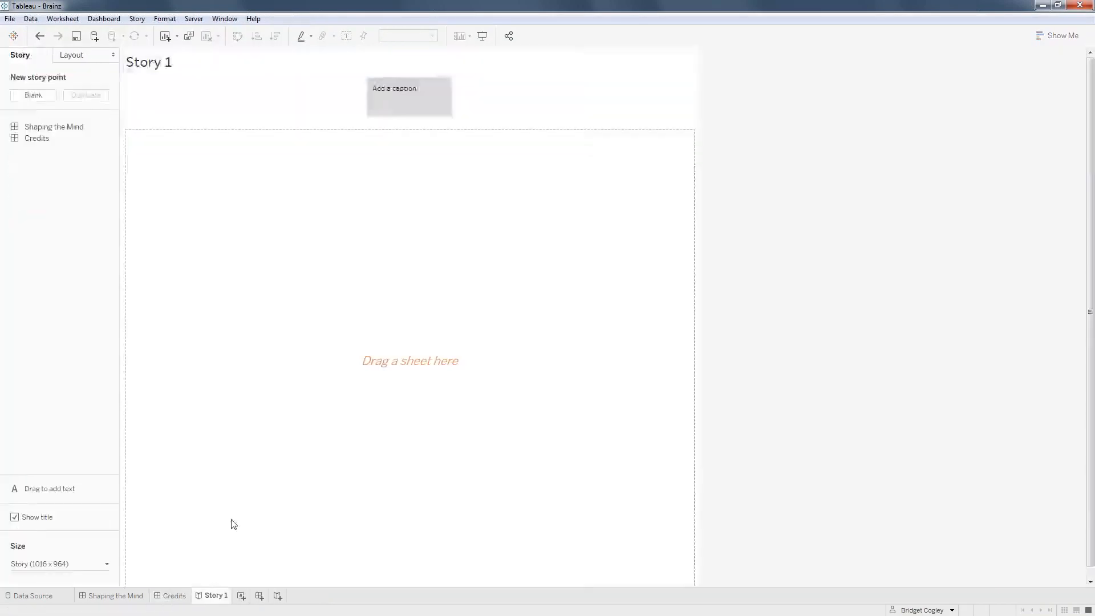
click(174, 597)
scroll(487, 394, down, 3)
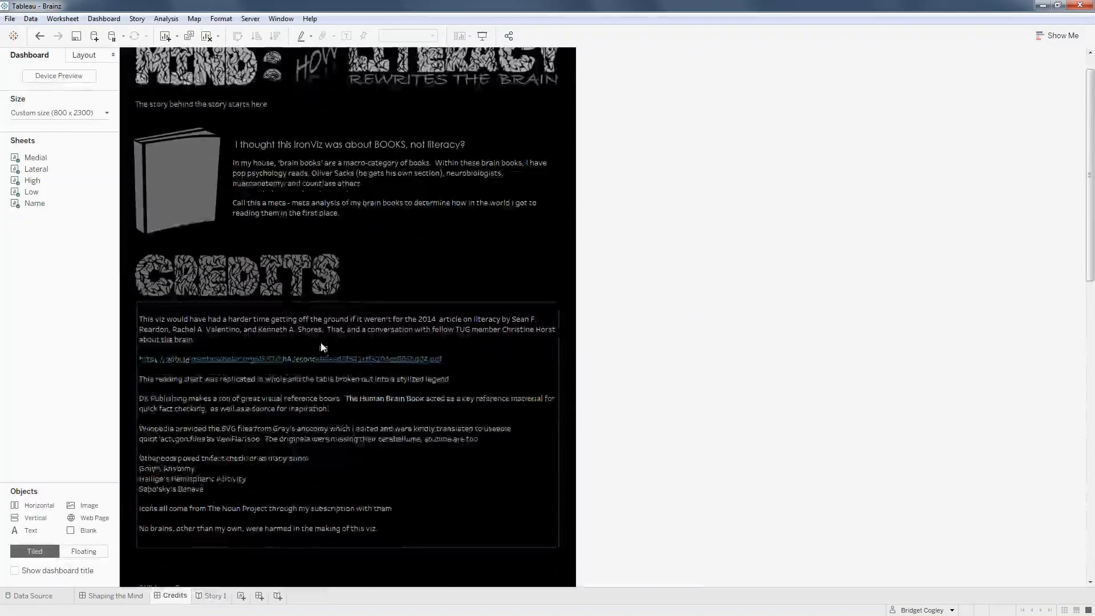
scroll(487, 394, down, 4)
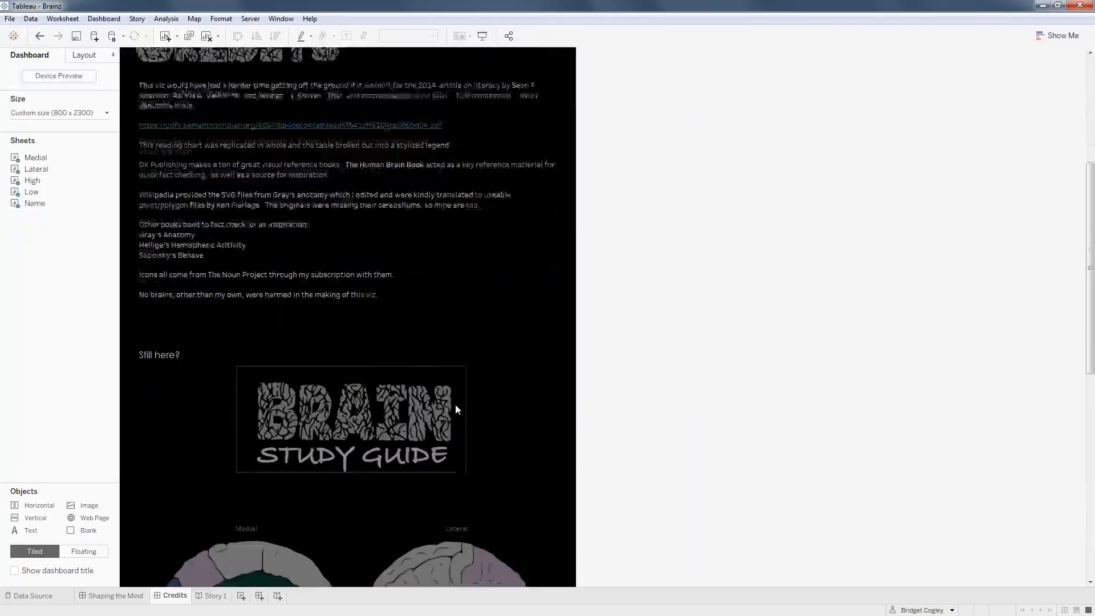
scroll(455, 409, down, 3)
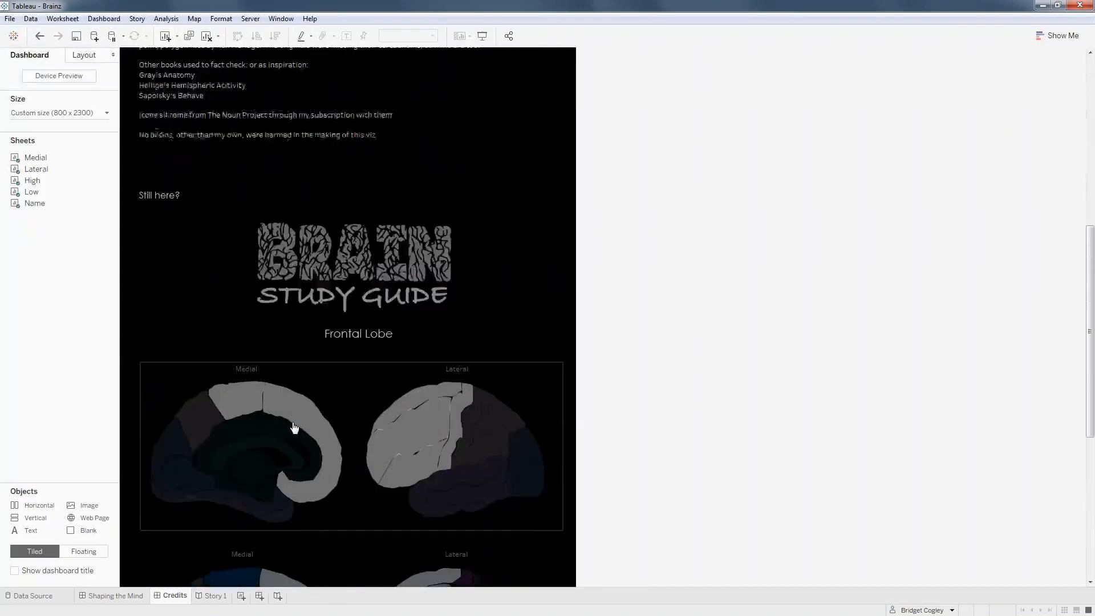
scroll(284, 412, down, 2)
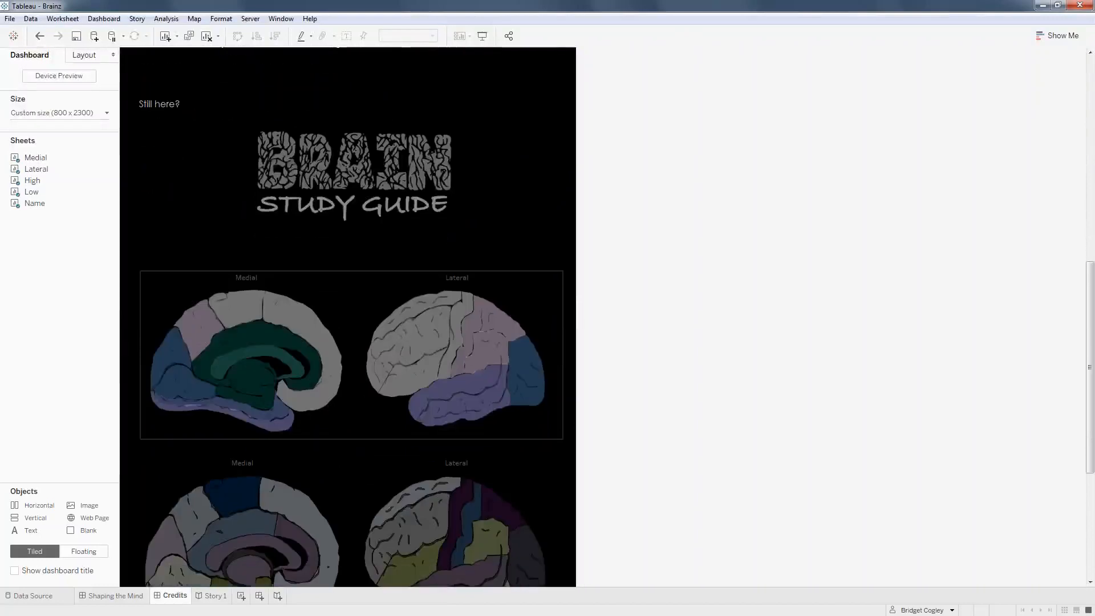
scroll(323, 362, down, 1)
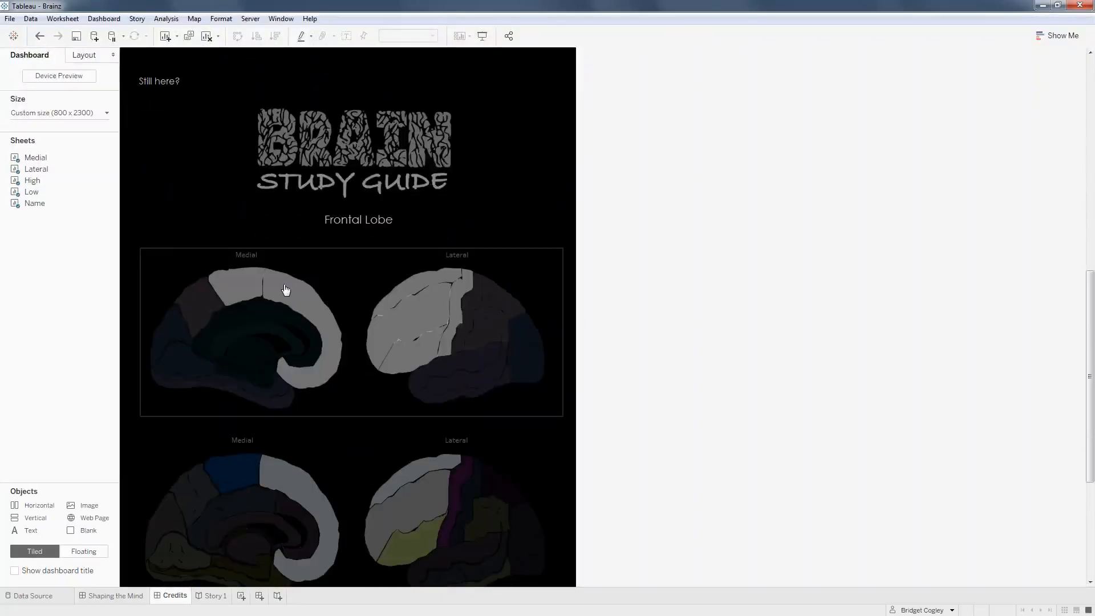
scroll(286, 291, down, 1)
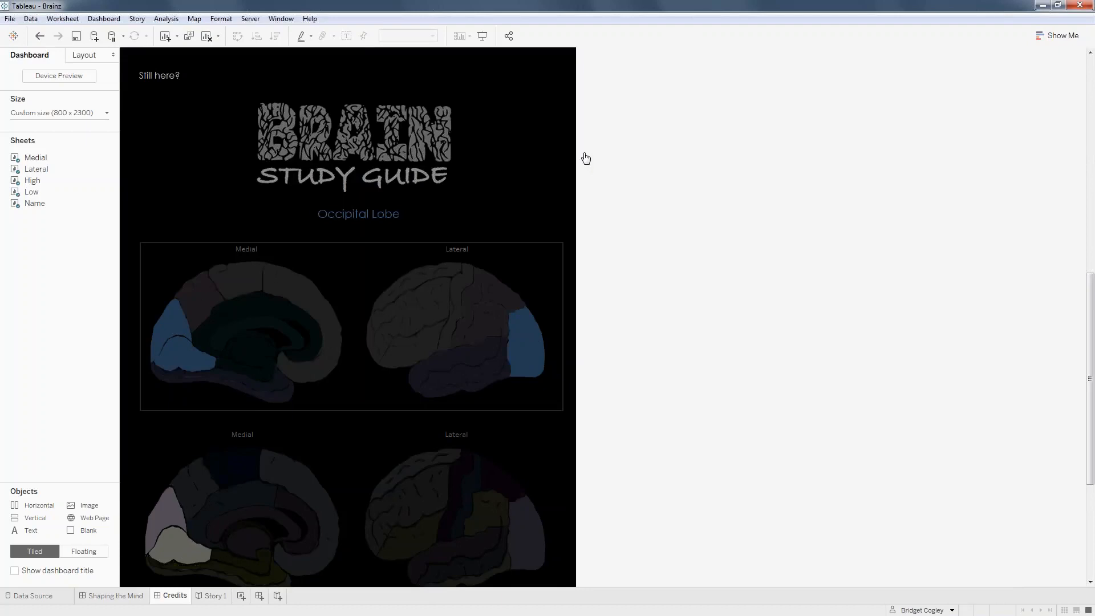
Step: Minimize the Brainz workbook and open the embedded Animal Tracker form's Submit another response link in the Chrome browser
click(1040, 7)
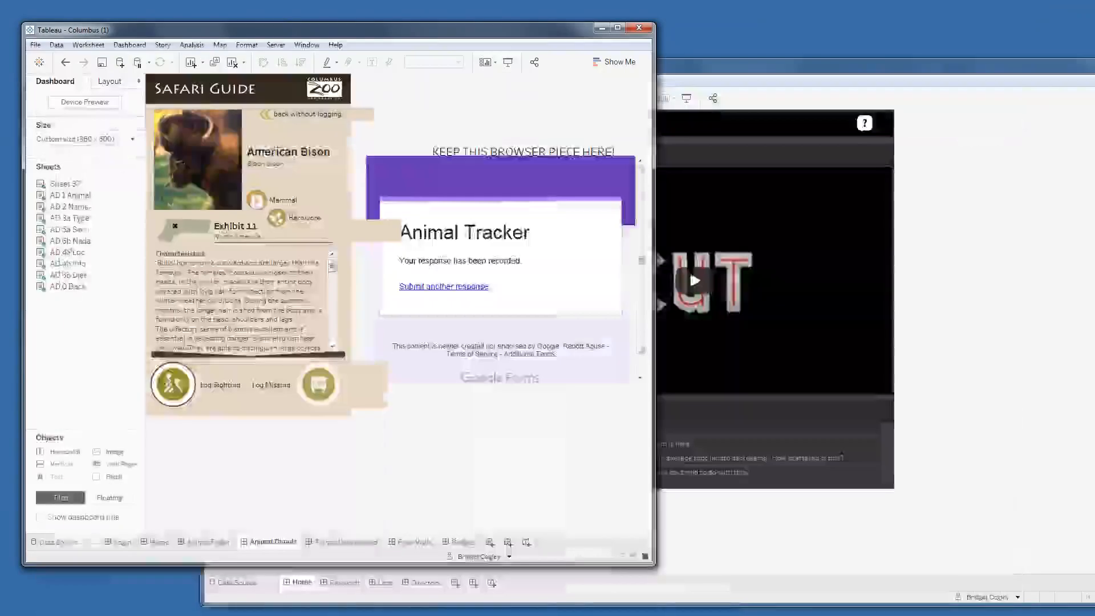
right_click(454, 286)
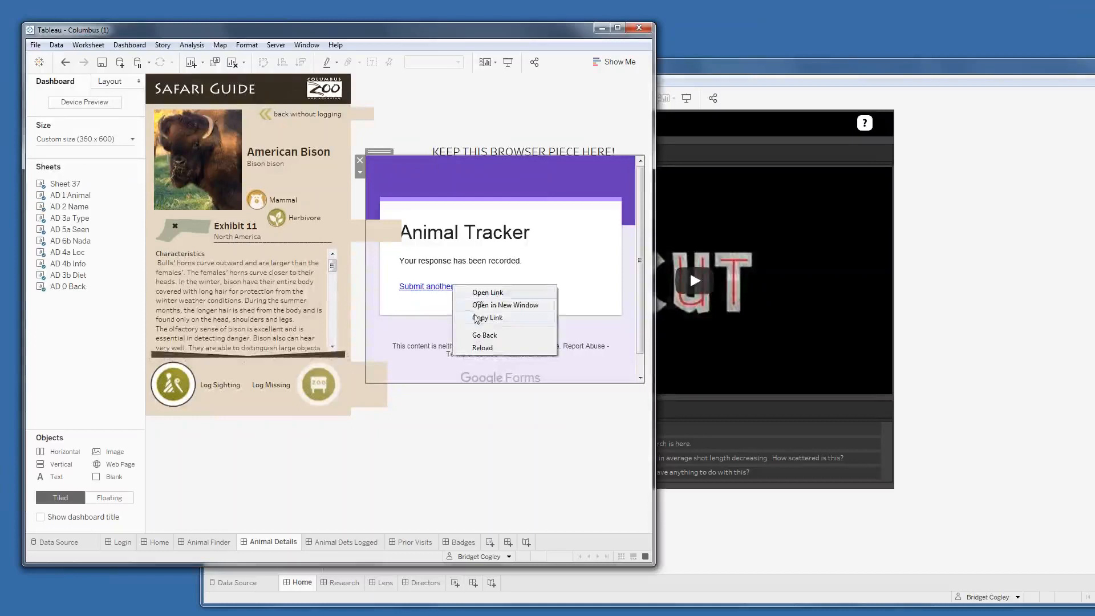
click(476, 318)
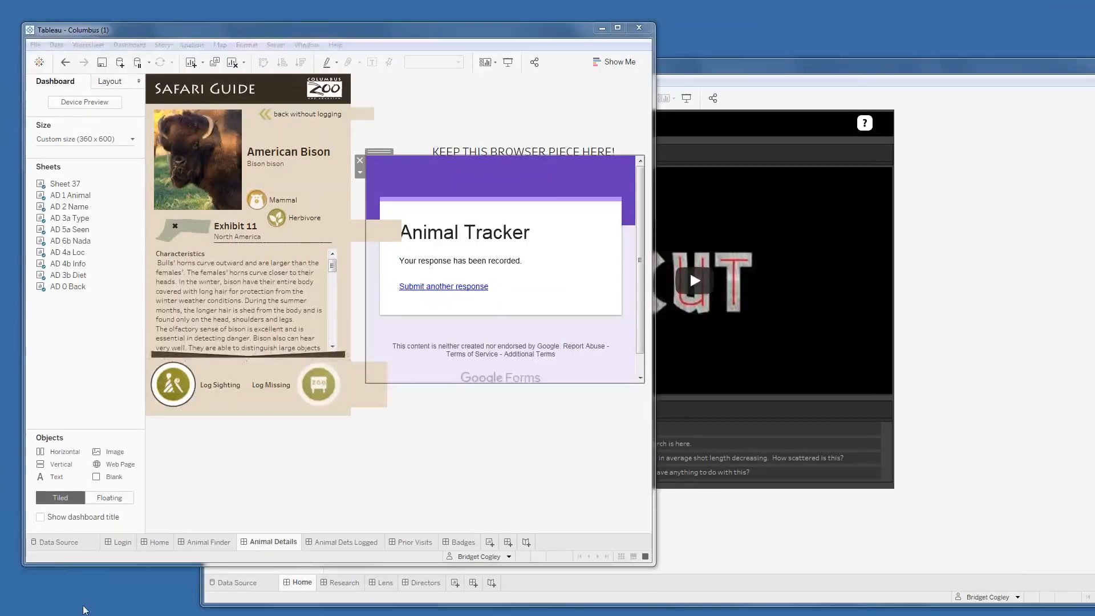
drag(81, 592, 251, 2)
Step: Review the prefilled fields of the Animal Tracker form, from Unique Key to Animal Diet
scroll(491, 298, down, 3)
scroll(487, 345, up, 1)
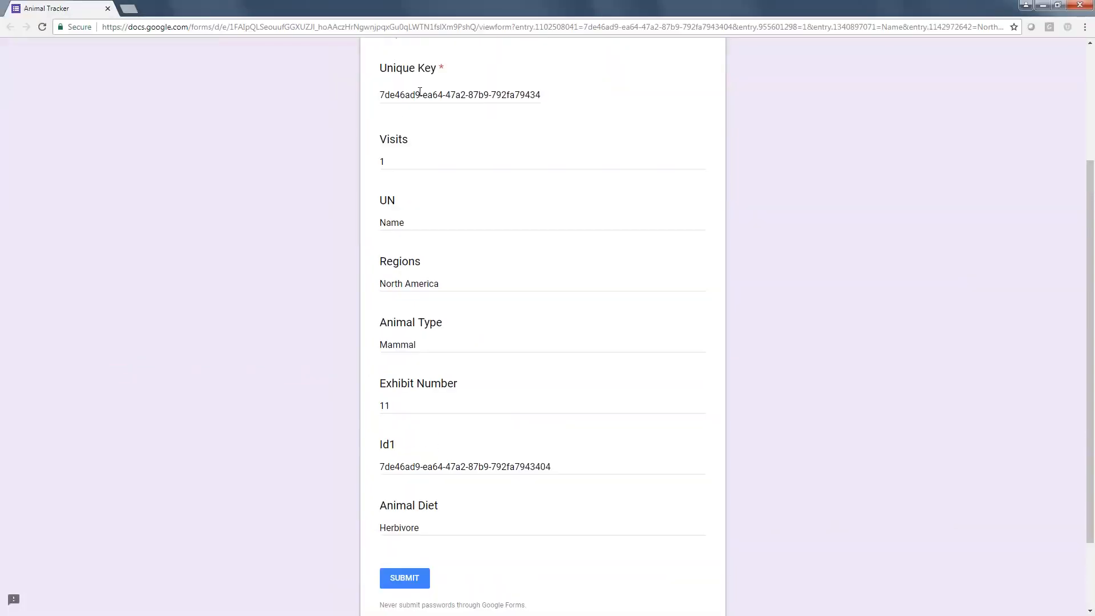
scroll(417, 93, up, 3)
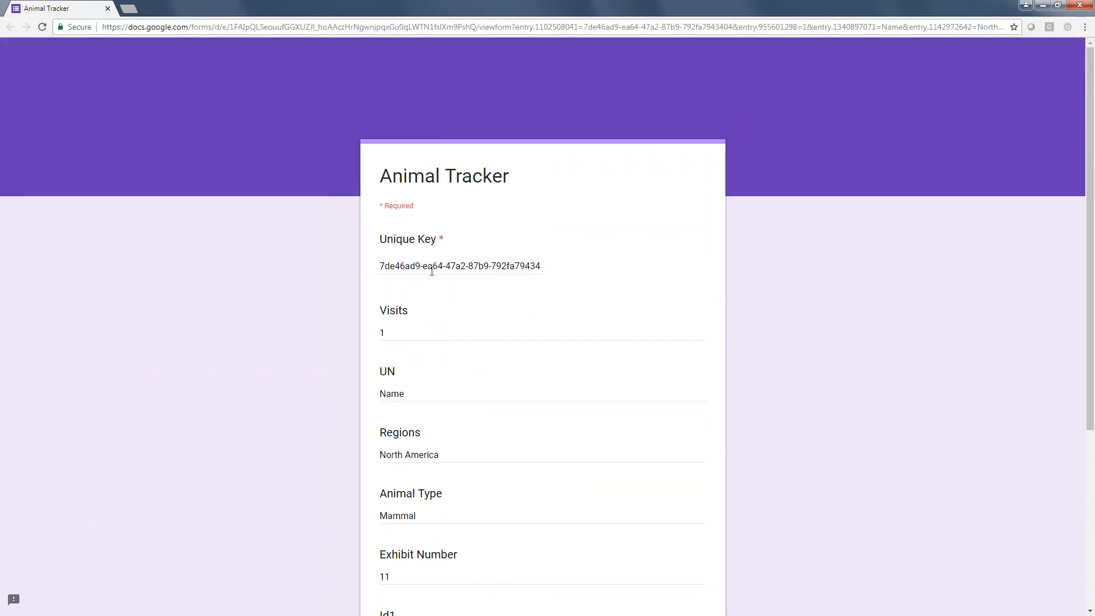
scroll(429, 268, down, 1)
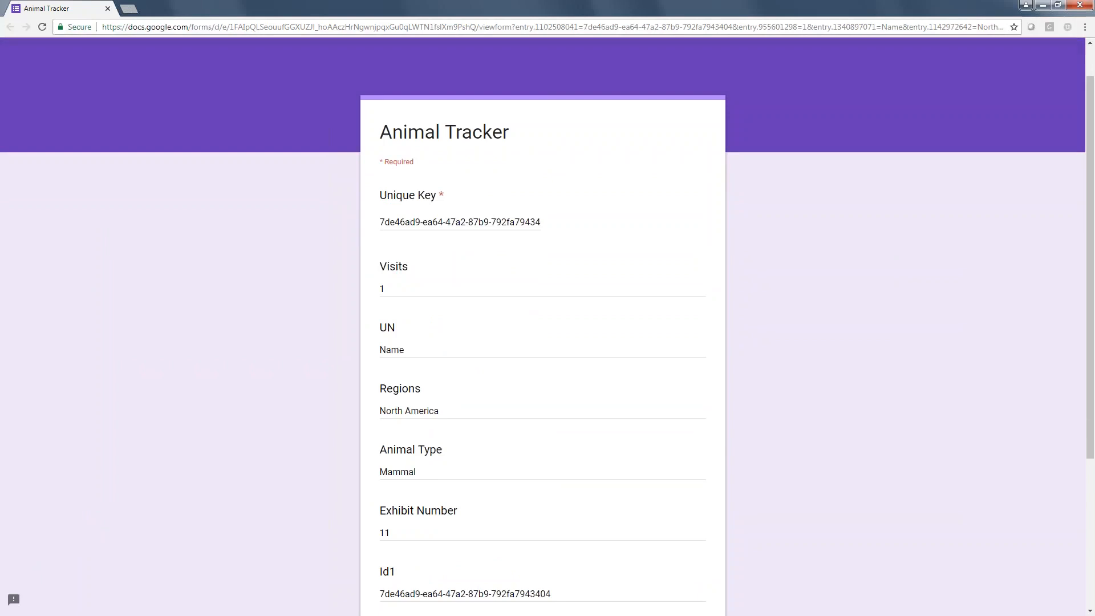
scroll(394, 285, down, 1)
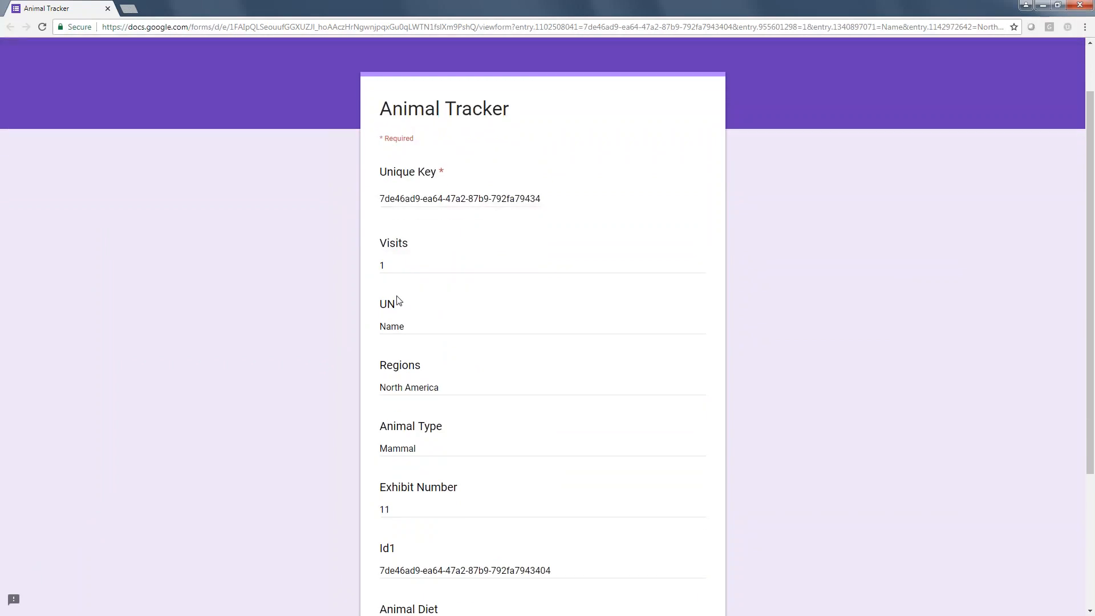
scroll(399, 285, down, 2)
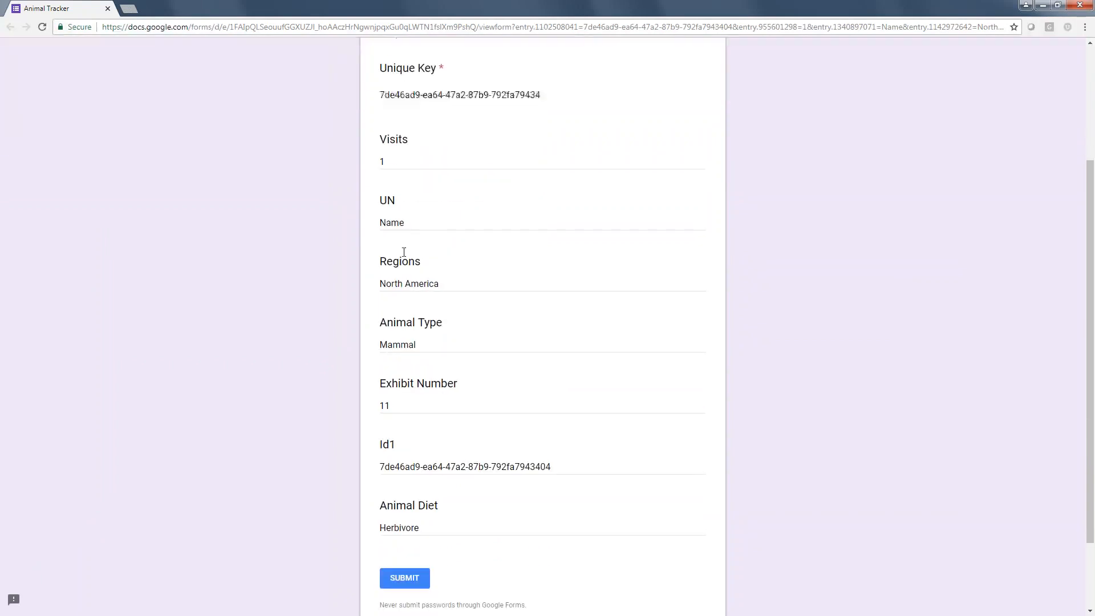
Step: Place the browser window beside the Columbus workbook and compare the Login dashboard's name entry with the form's prefilled fields
click(1058, 6)
drag(84, 165, 457, 196)
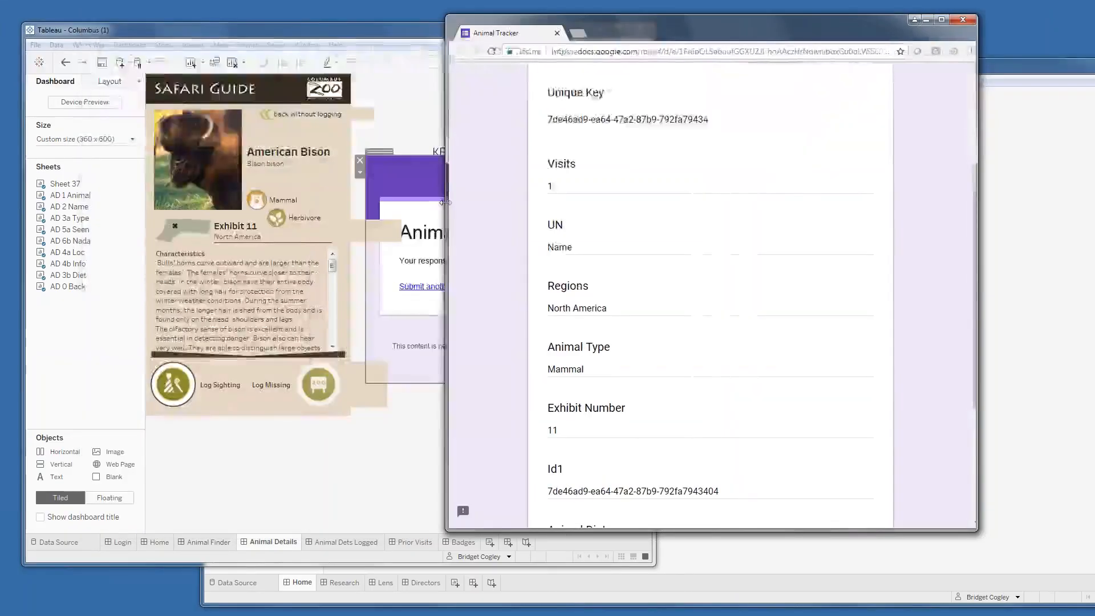
click(121, 542)
click(182, 166)
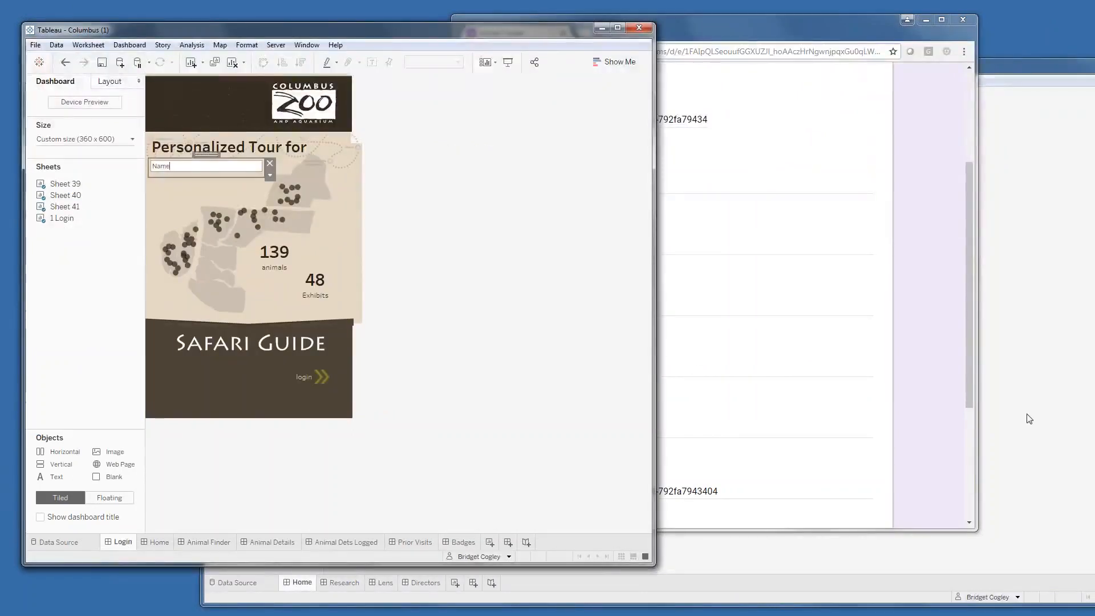
click(948, 396)
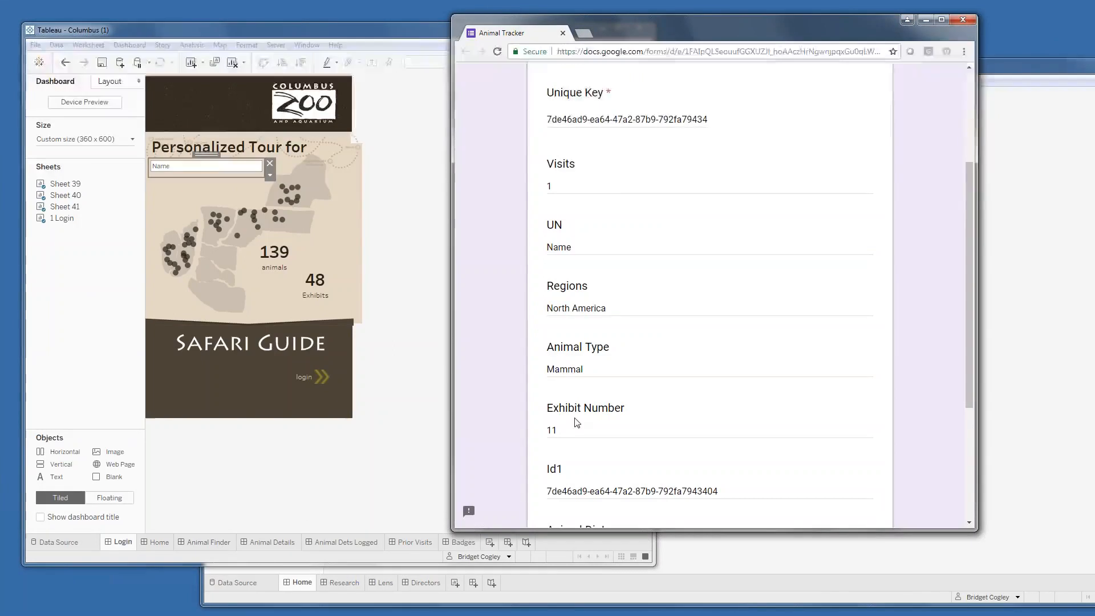
scroll(566, 430, down, 2)
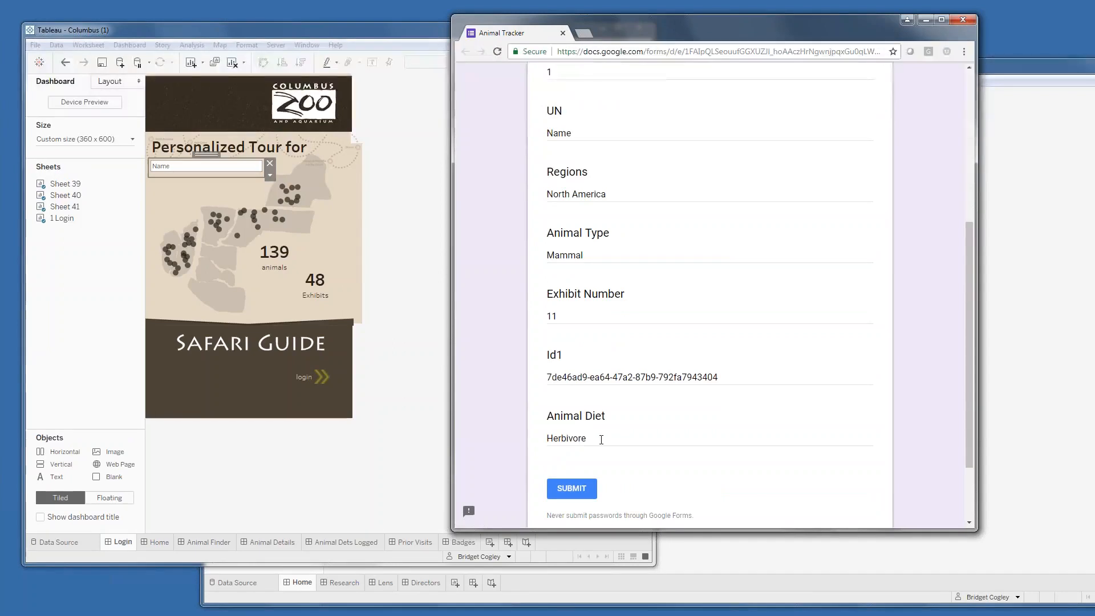
click(431, 418)
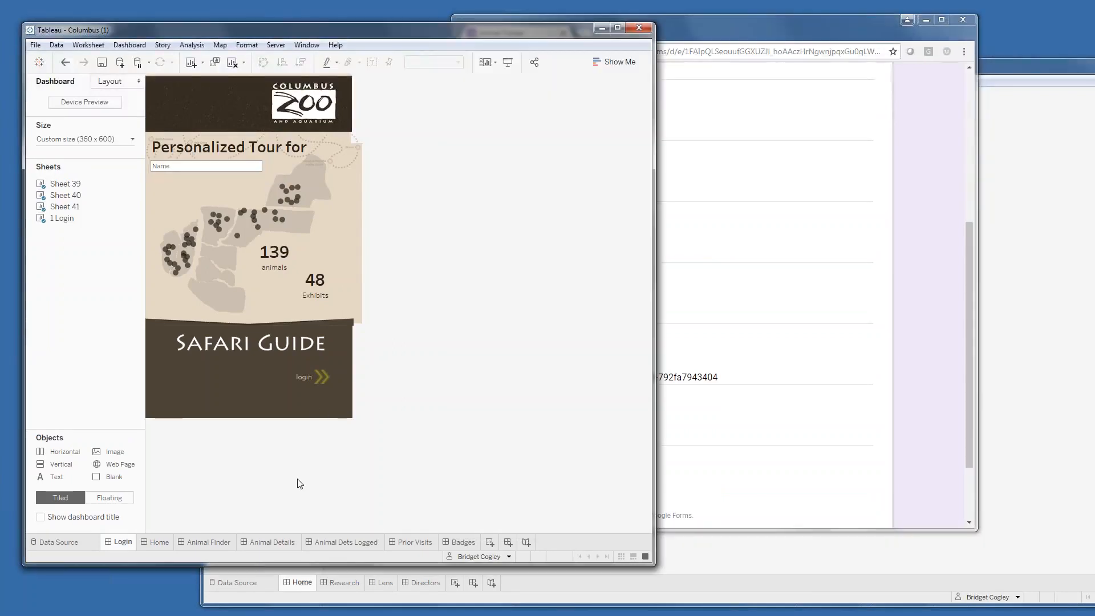
Step: View the Badges, Animal Finder, Animal Details and Prior Visits dashboards in turn
click(458, 543)
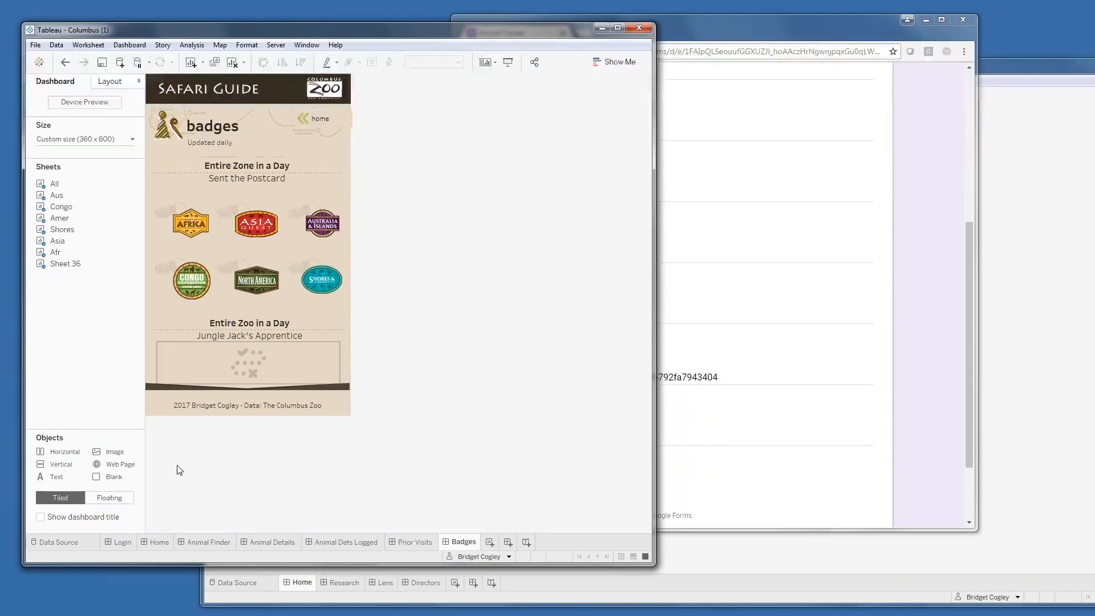
click(203, 544)
click(270, 546)
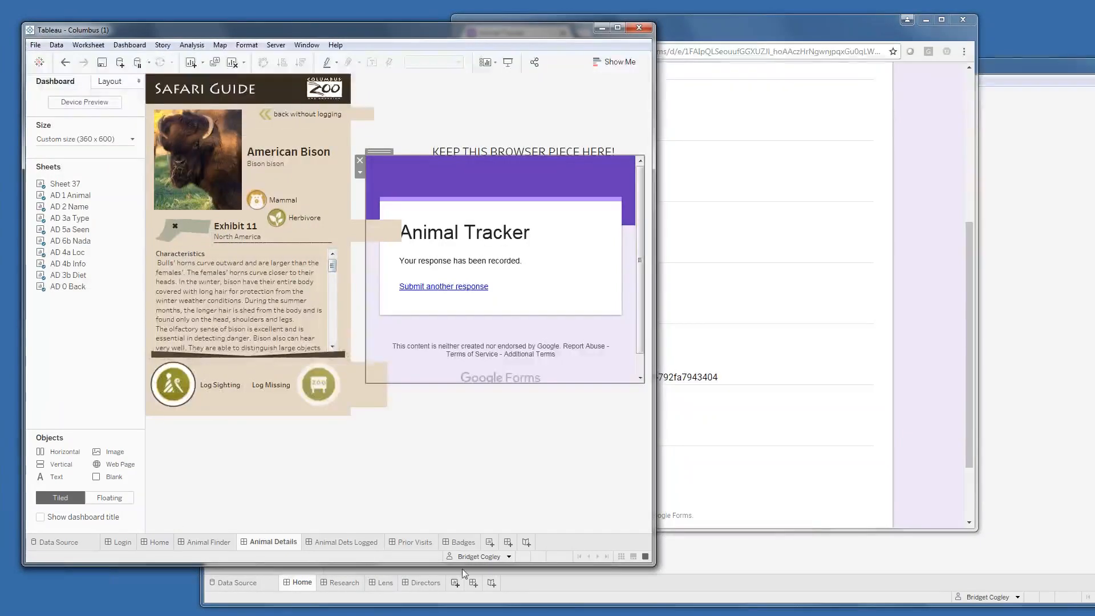
click(423, 543)
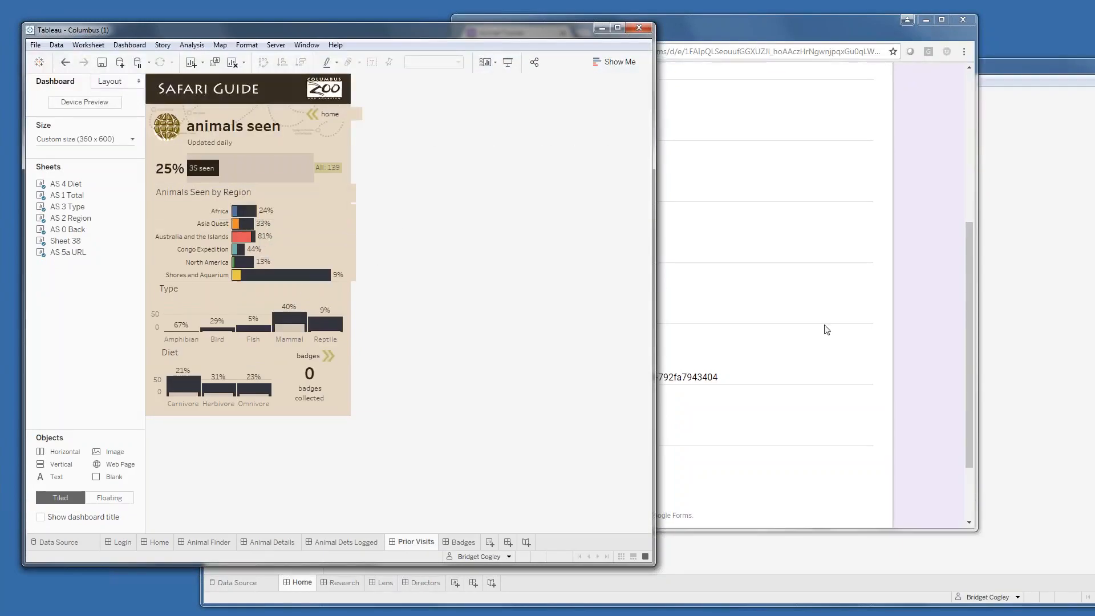
Step: Examine the Animal Tracker form's fields alongside the animals seen charts on the Prior Visits dashboard
click(921, 294)
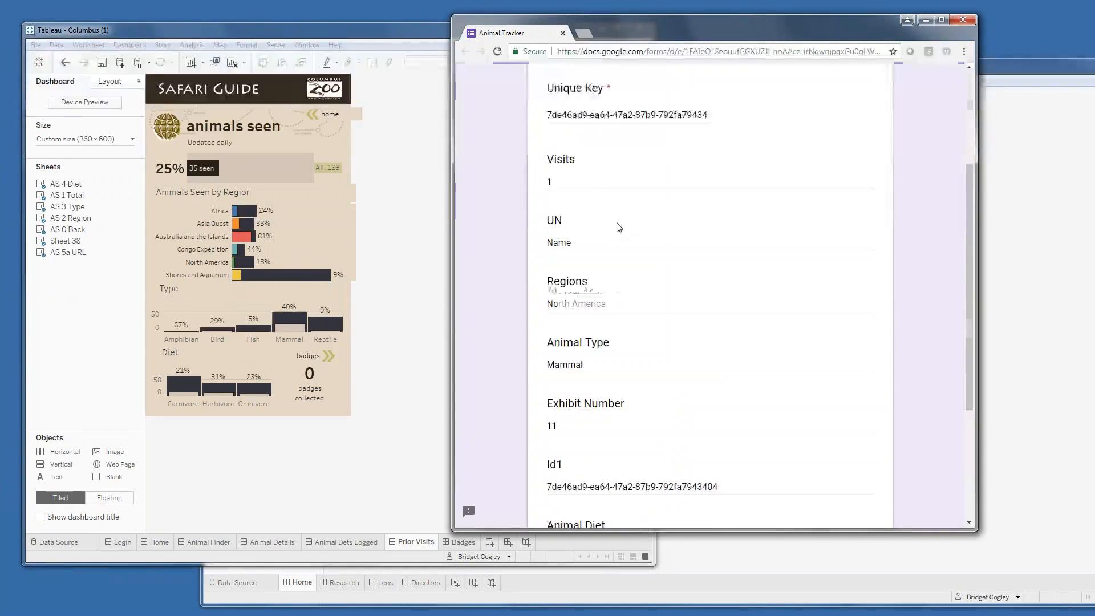
scroll(616, 240, down, 10)
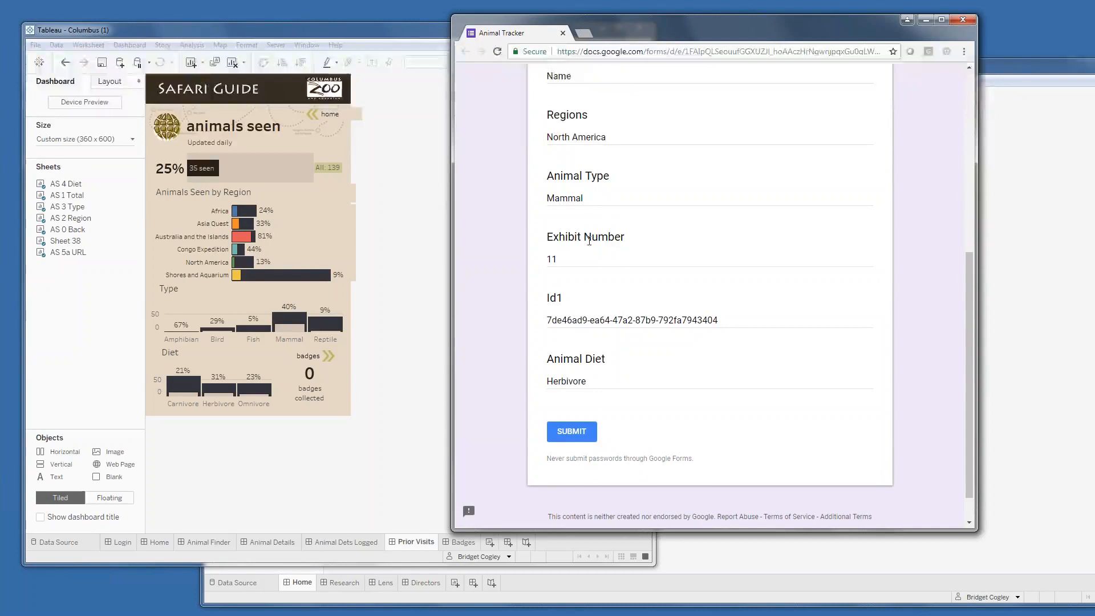
scroll(706, 317, up, 10)
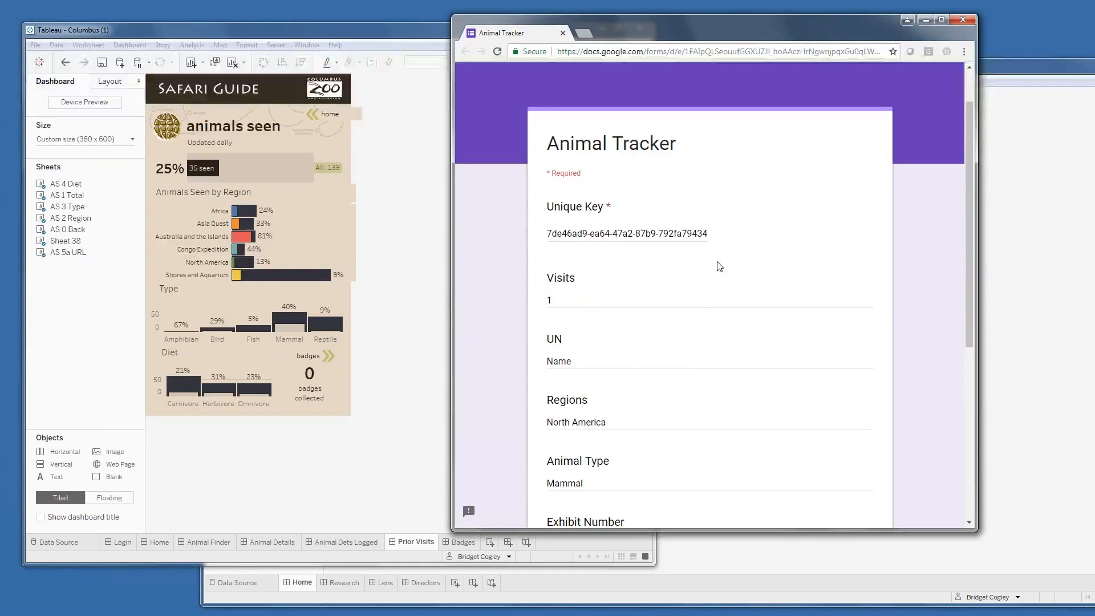
scroll(699, 278, down, 2)
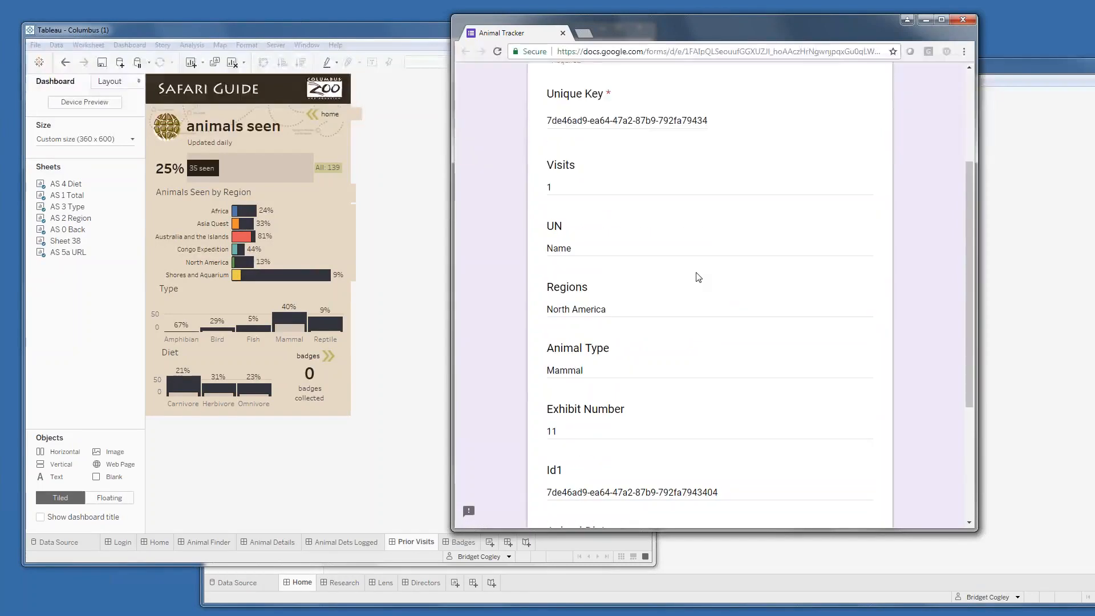
scroll(648, 255, down, 3)
scroll(647, 255, up, 6)
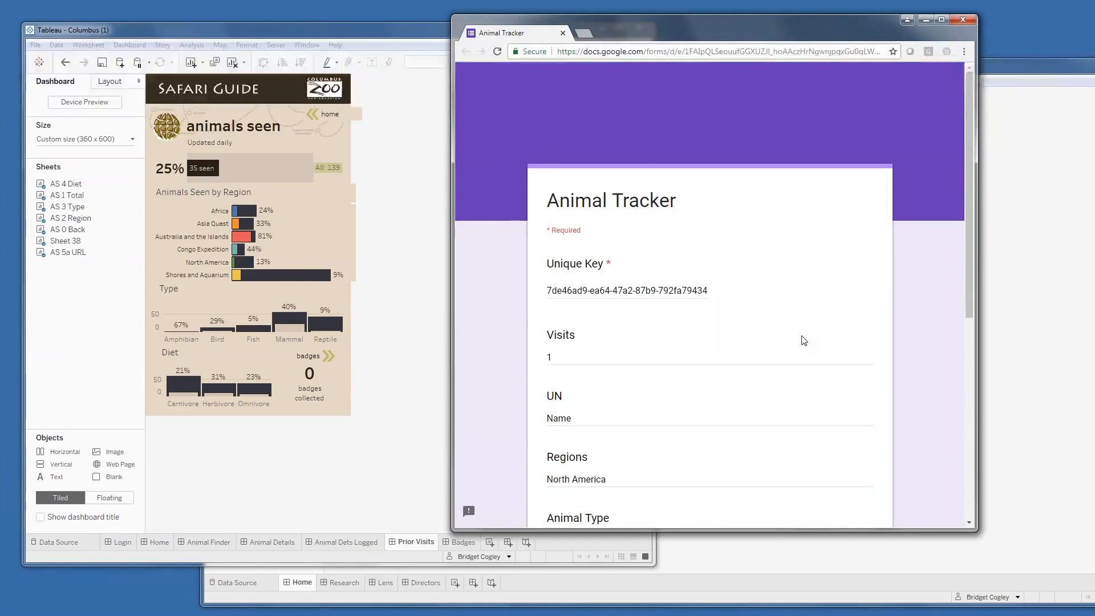
scroll(693, 308, down, 7)
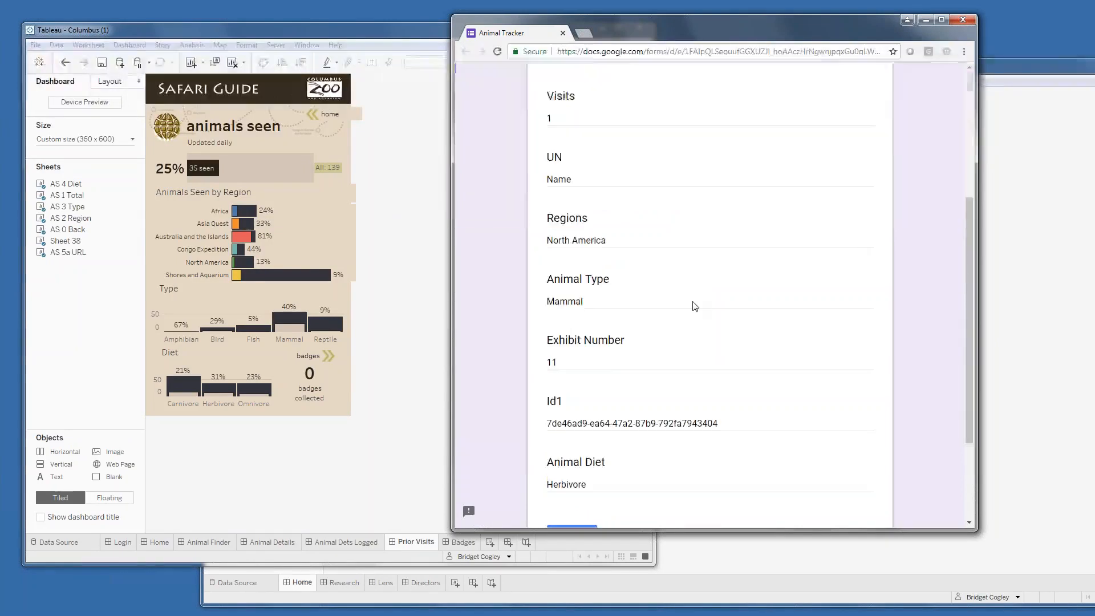
click(403, 325)
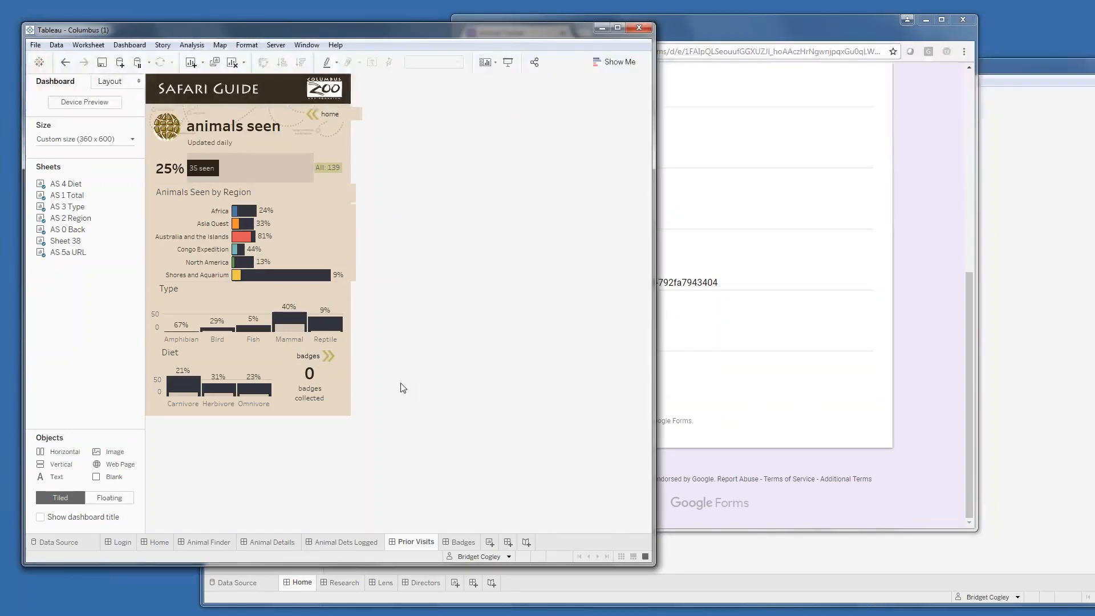
click(950, 216)
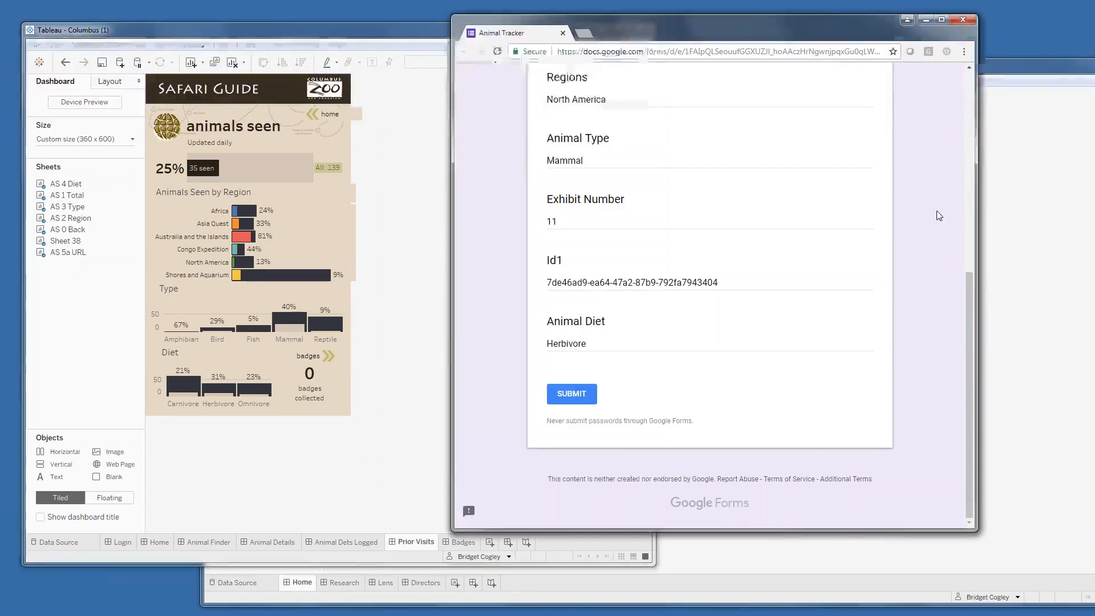
click(403, 259)
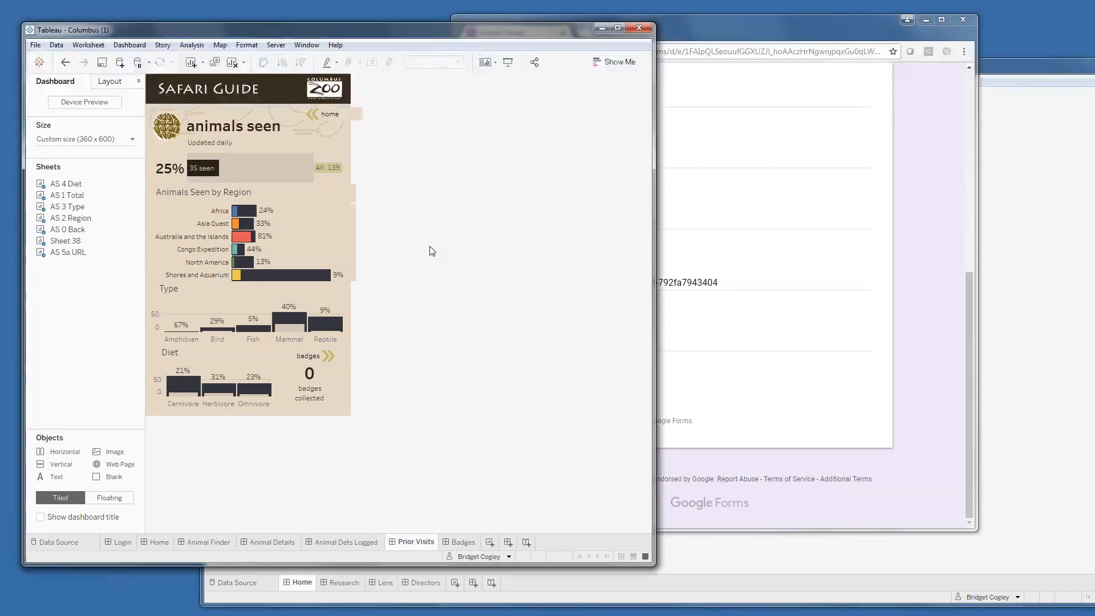
Step: Scroll through the Animal Tracker form again, checking every prefilled field between Unique Key and Animal Diet
click(939, 165)
scroll(639, 162, up, 7)
scroll(637, 166, down, 5)
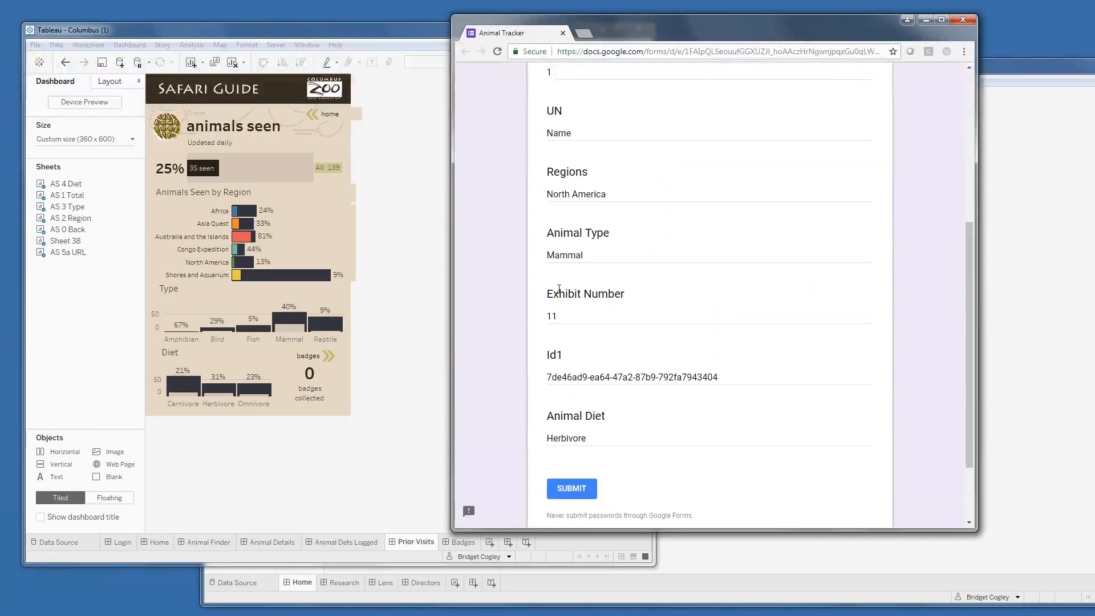
scroll(571, 288, down, 3)
scroll(572, 280, up, 6)
scroll(687, 253, up, 1)
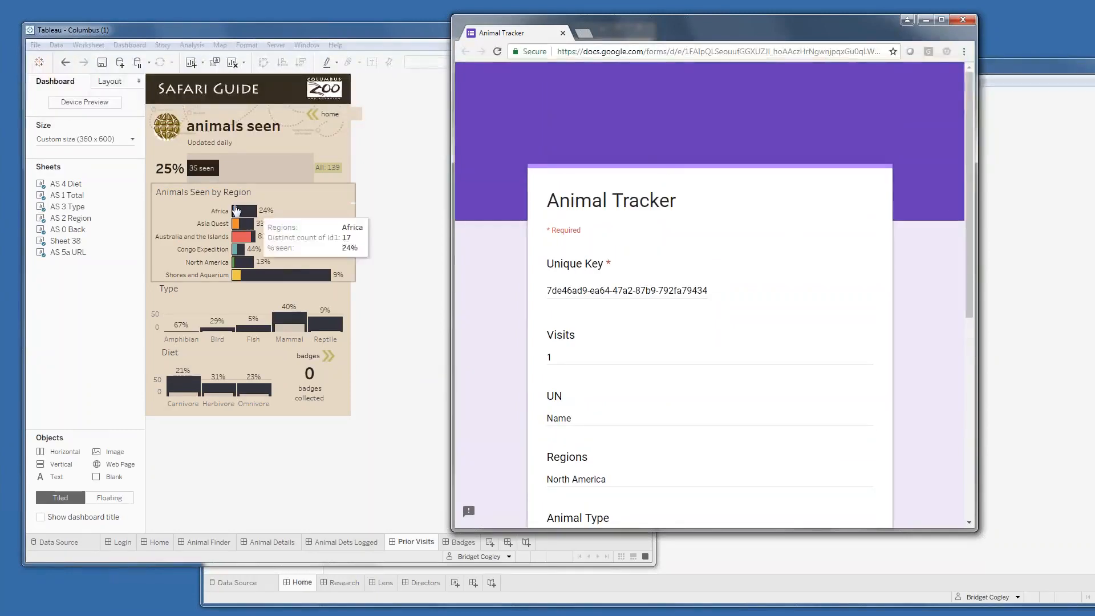
Step: Open the Type chart's worksheet from the Prior Visits dashboard and view its Form Responses Optimized data in an enlarged window
click(281, 292)
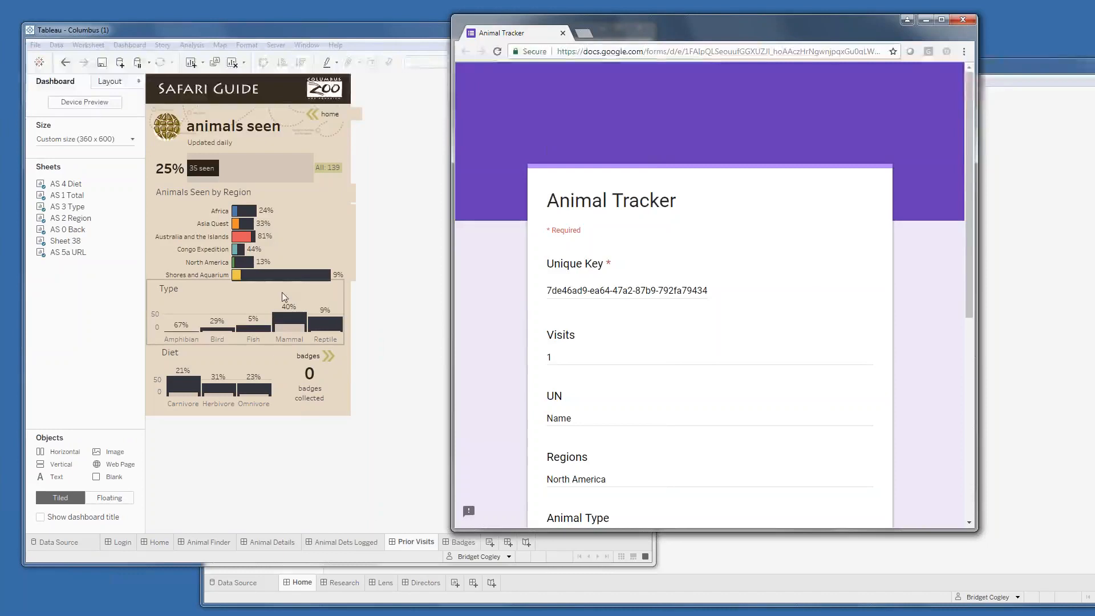
click(349, 295)
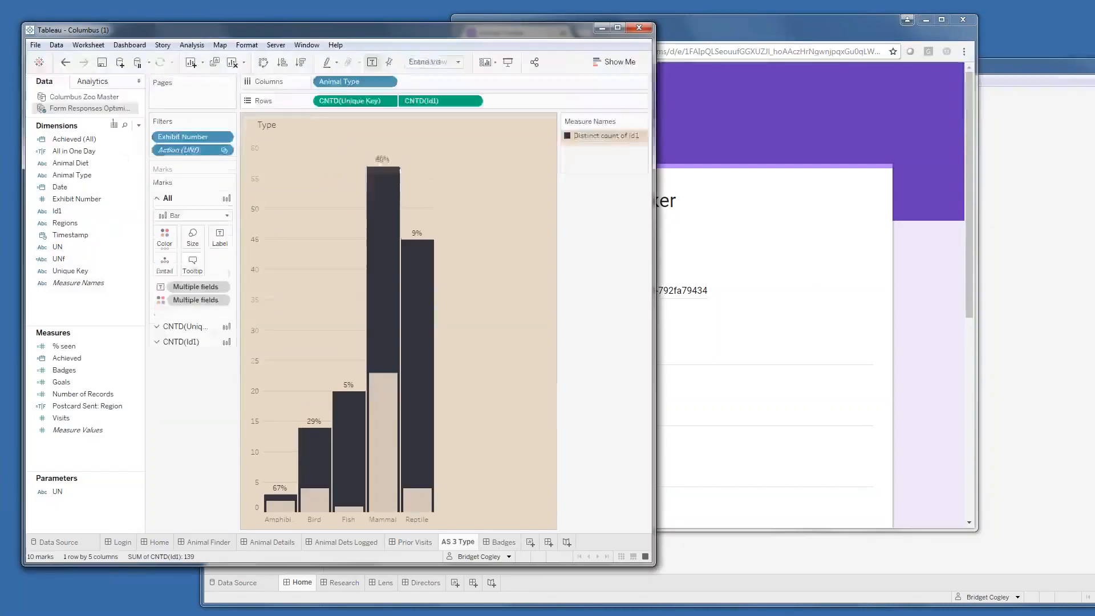
click(114, 125)
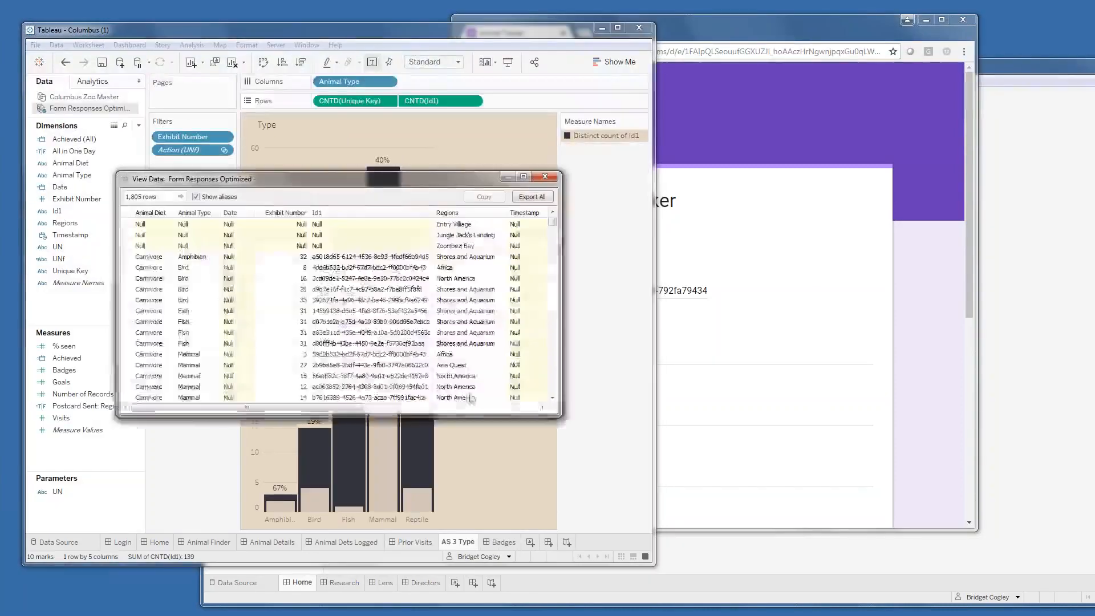
drag(563, 424, 941, 611)
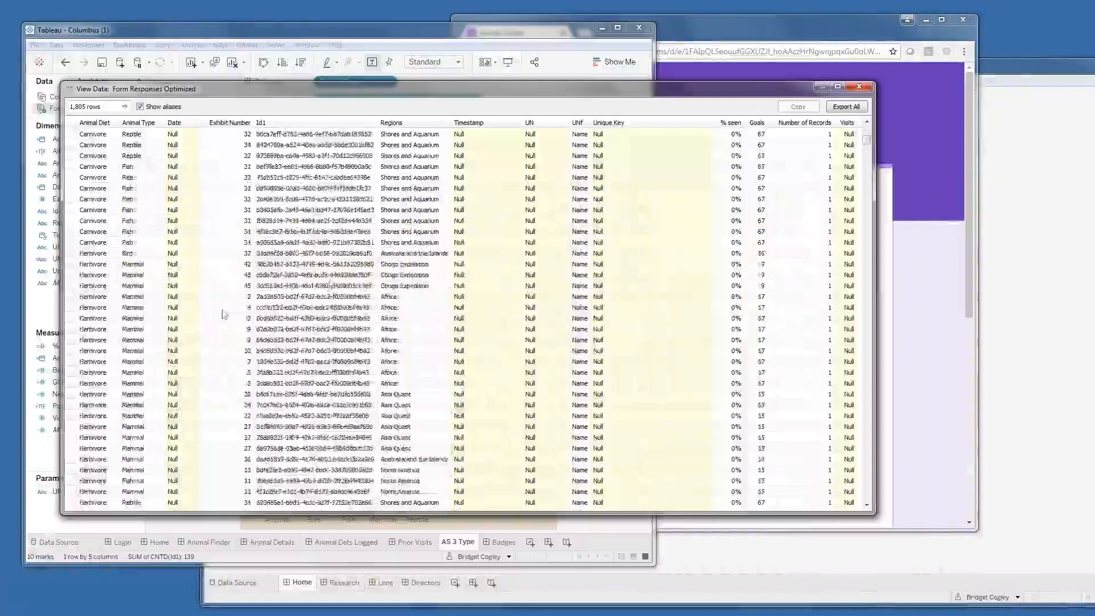
Step: Examine the logged form response rows, including their dates, timestamps, unique keys and visits
scroll(592, 422, down, 3)
scroll(592, 422, down, 8)
scroll(821, 448, down, 12)
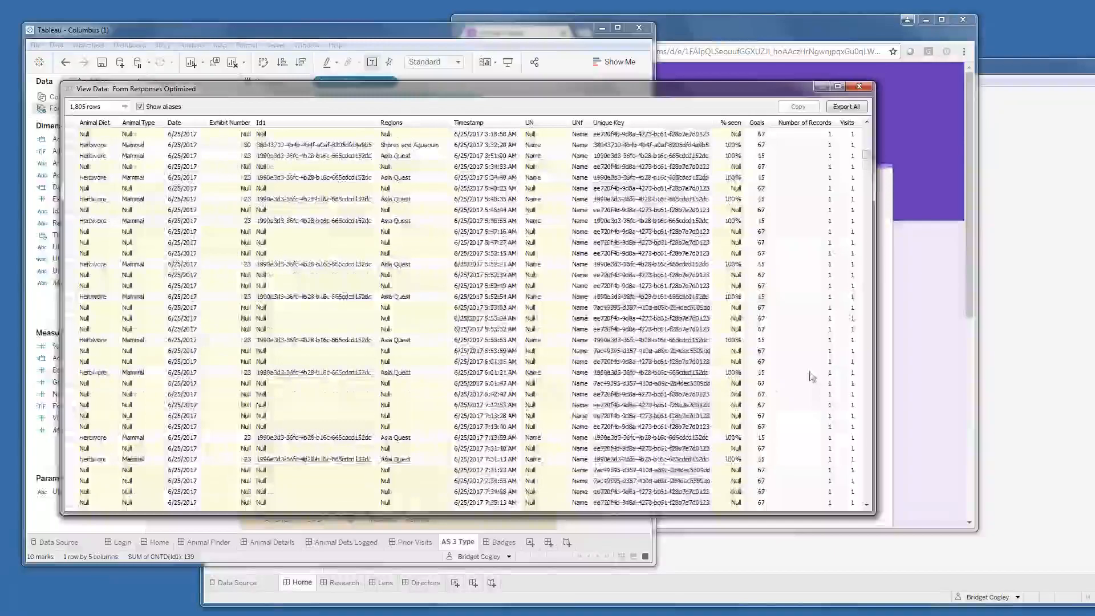
scroll(812, 377, down, 12)
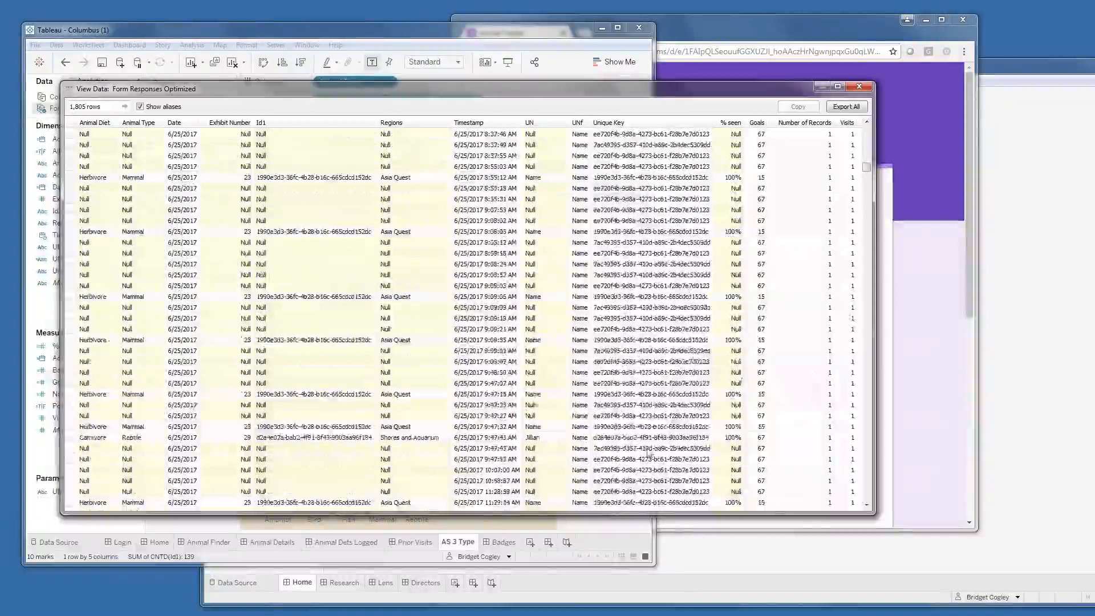
scroll(649, 454, down, 11)
scroll(211, 451, down, 5)
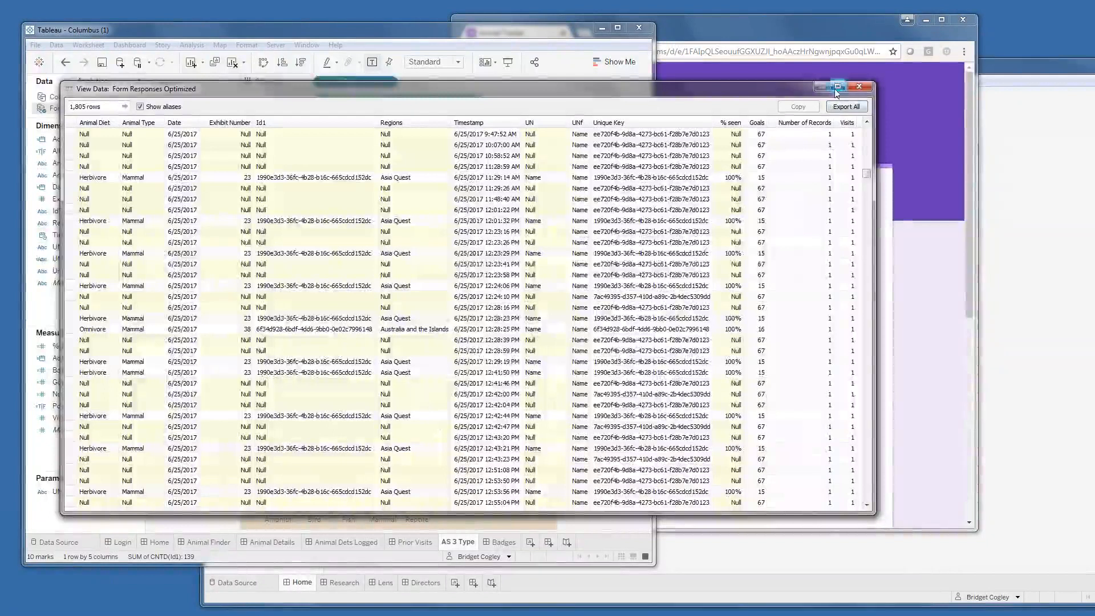
Step: Close the data view and show the Prior Visits and Badges dashboards
click(857, 88)
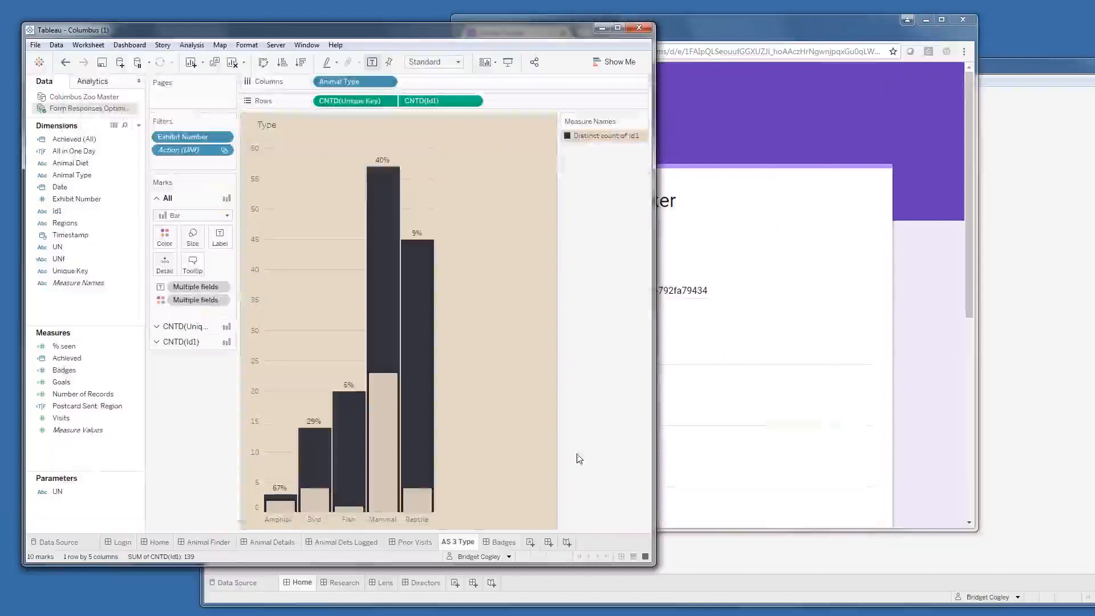
click(402, 538)
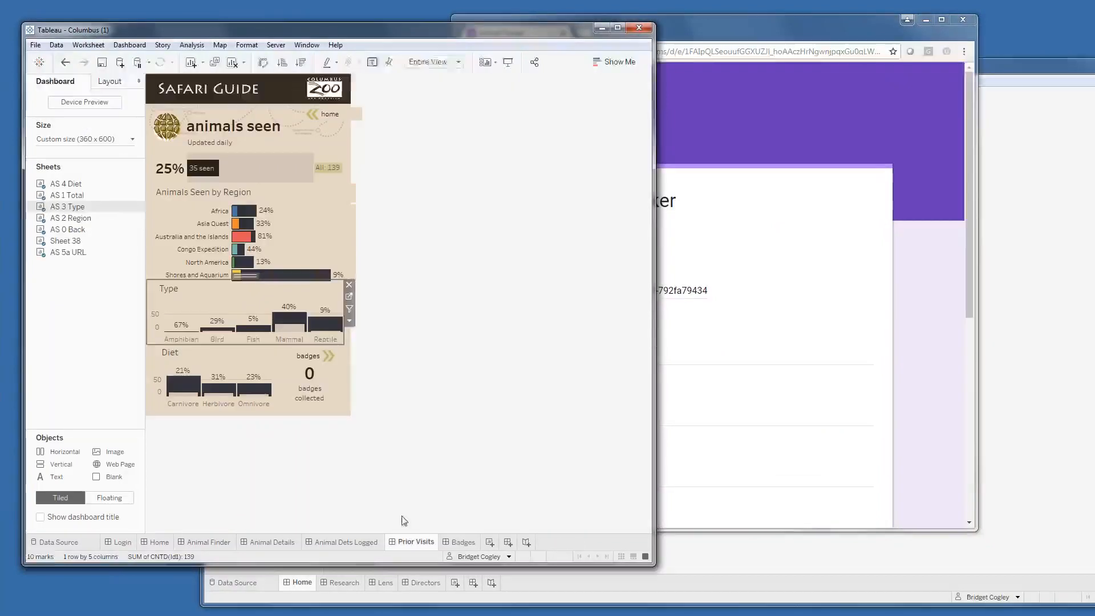
click(455, 542)
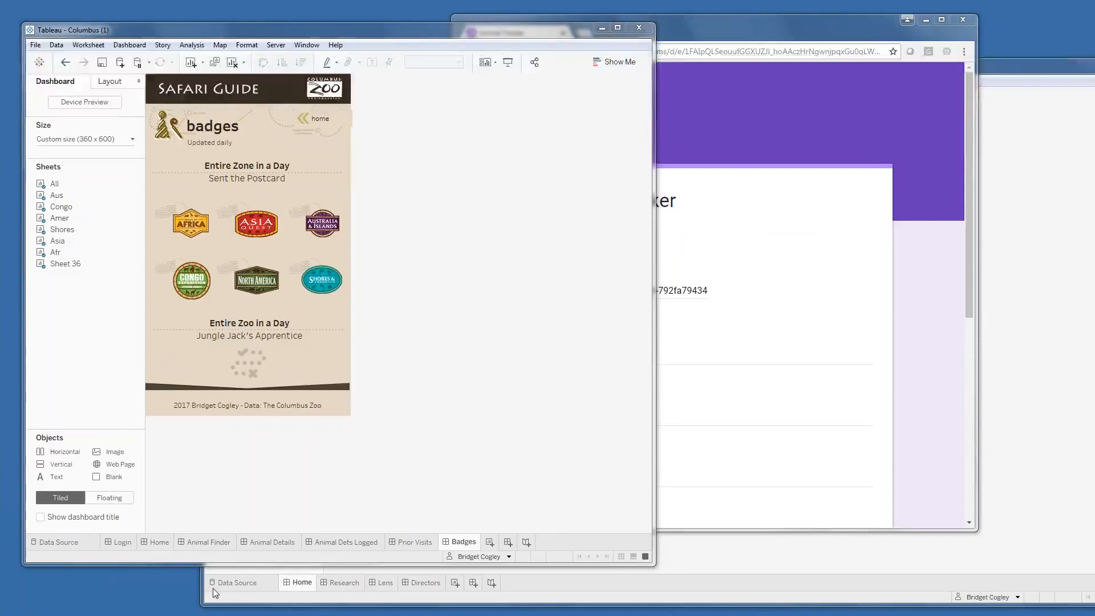
Step: Switch to the Tableau Public profile in the browser and open the Ohio School Report Card Matchup viz at Best Schools
drag(268, 615, 351, 27)
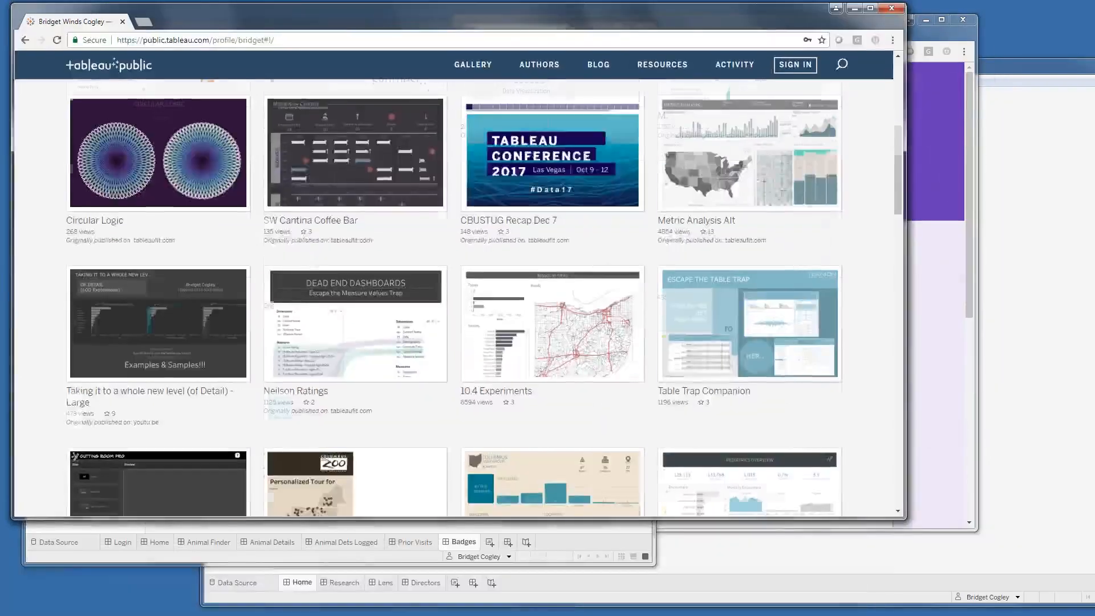
scroll(450, 344, down, 15)
scroll(450, 344, down, 5)
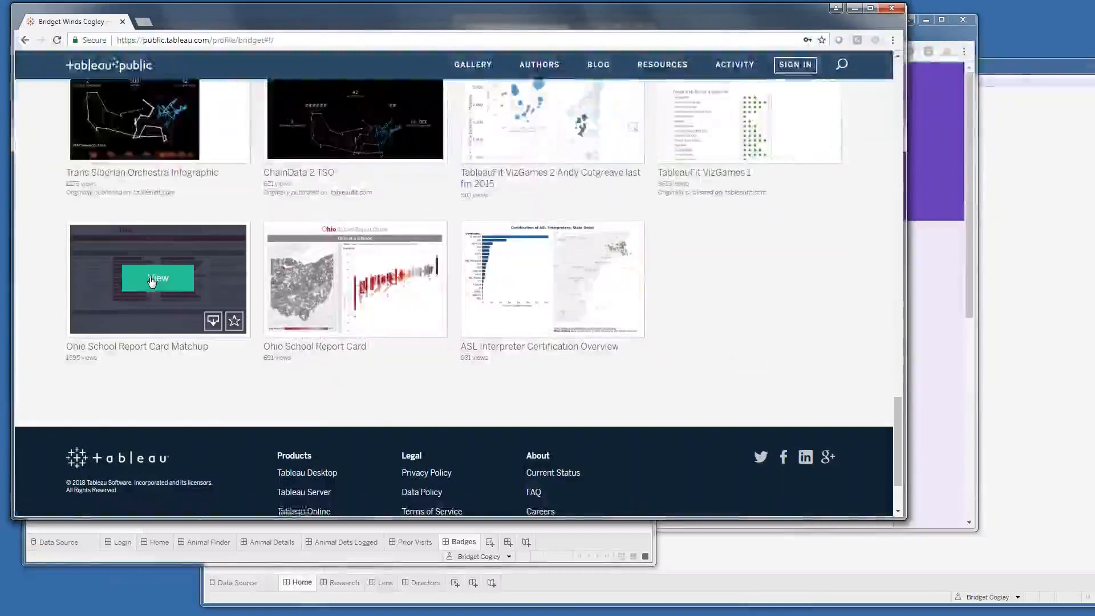
click(153, 283)
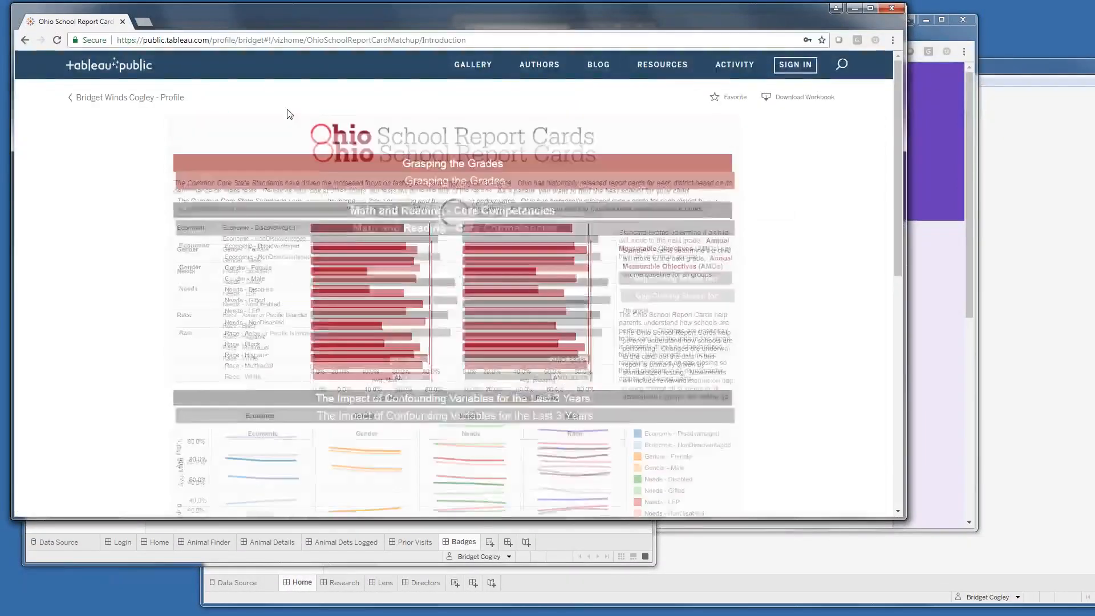
click(419, 120)
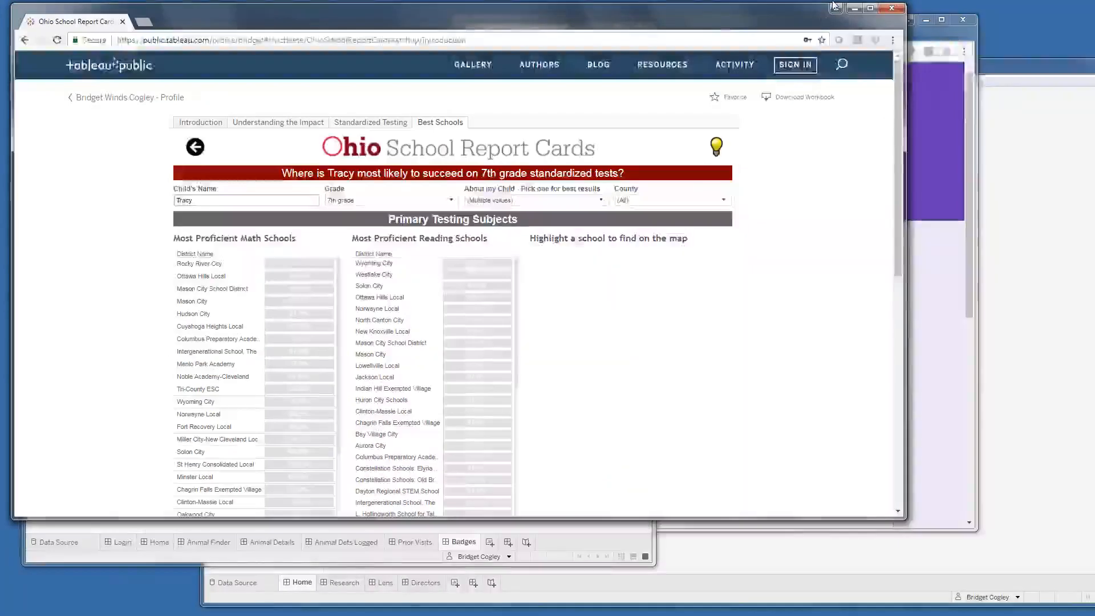
Step: Highlight Westlake City, Solon City and New Knoxville Local among the most proficient reading schools to locate each on the maps
click(477, 274)
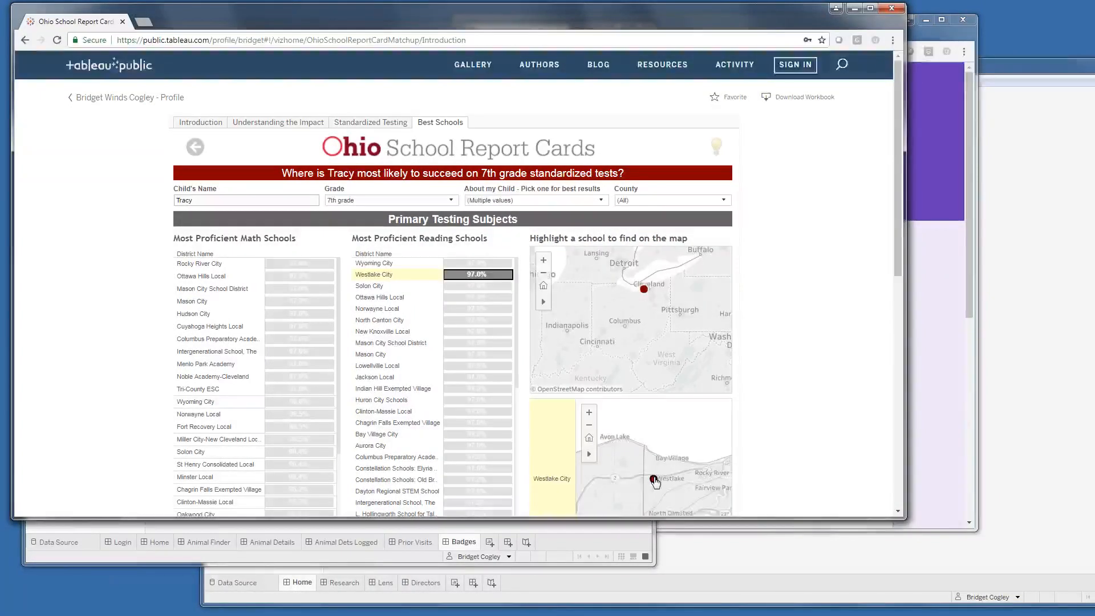
scroll(645, 432, down, 1)
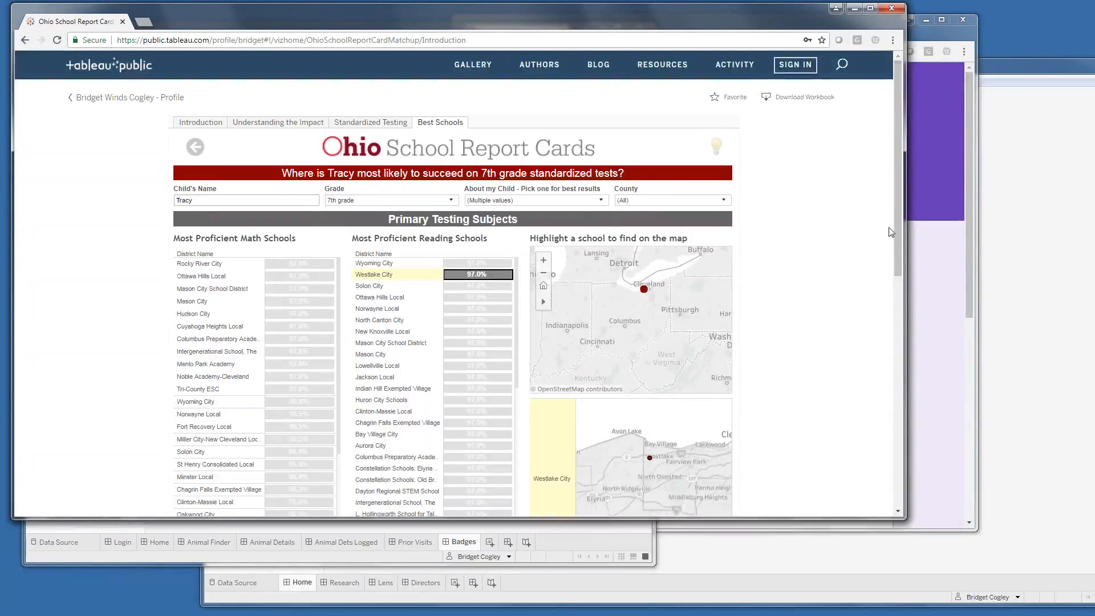
drag(899, 231, 921, 300)
click(648, 312)
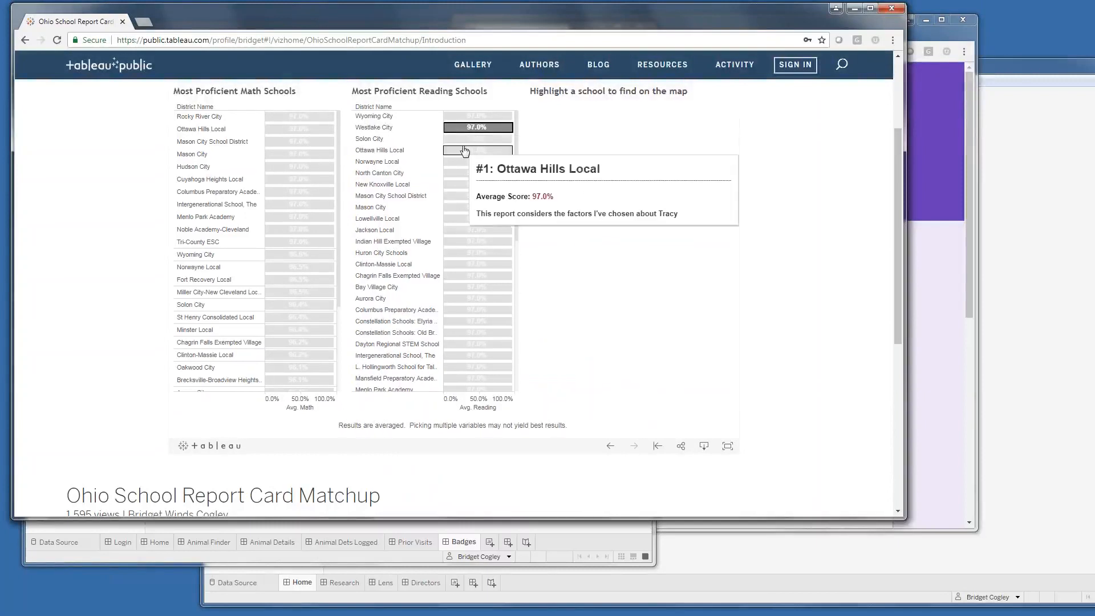
click(478, 138)
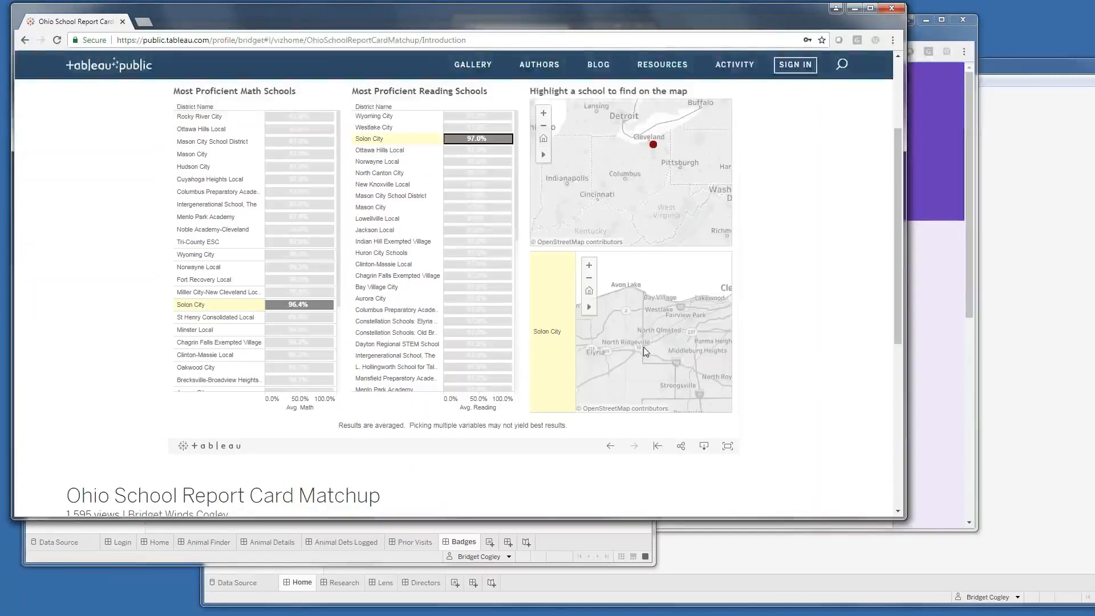
click(471, 183)
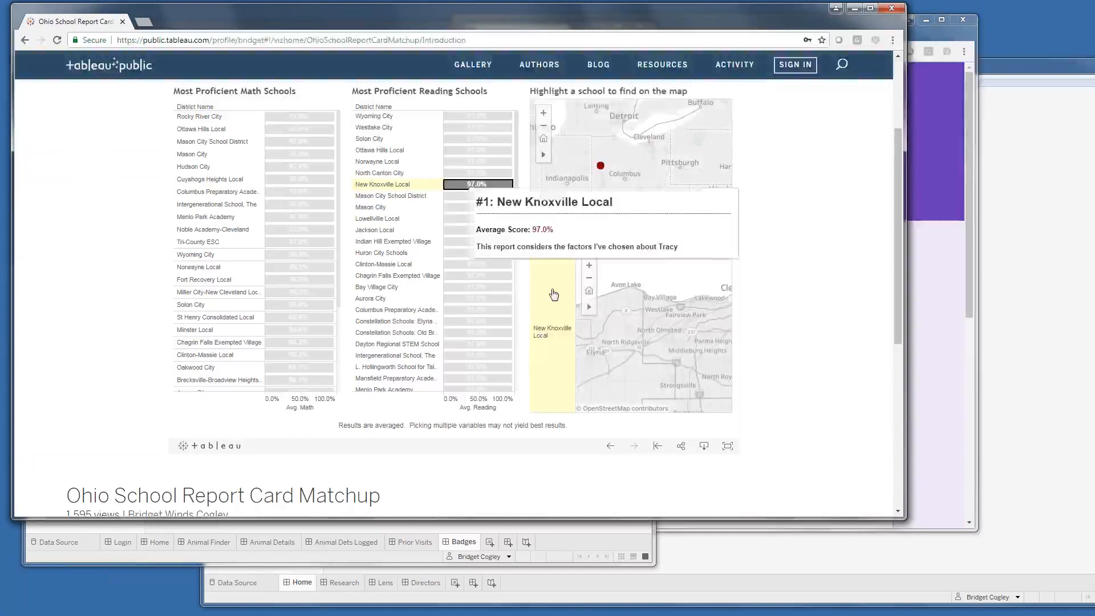
Step: Reload the viz, highlight Ottawa Hills Local in the reading schools list and select its point on the detail map
click(57, 40)
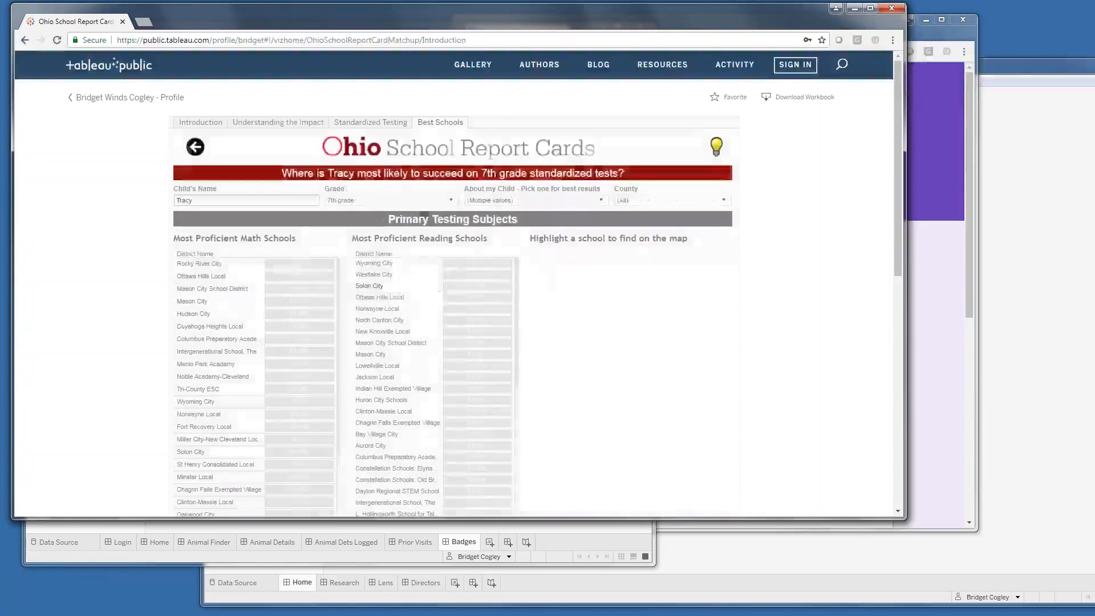
click(411, 301)
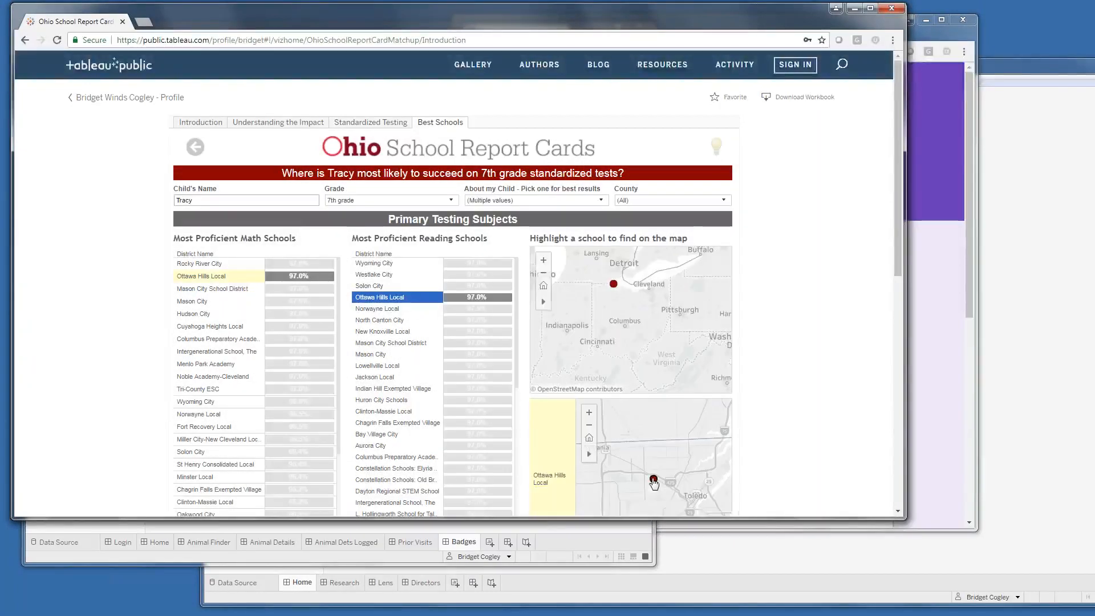
scroll(824, 399, down, 1)
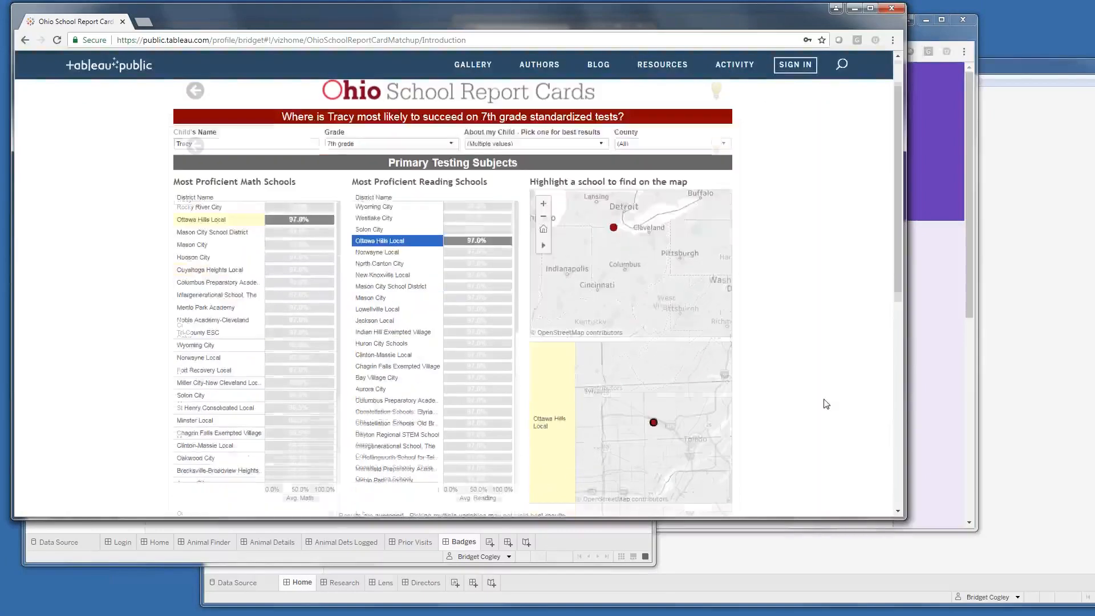
mouse_move(654, 423)
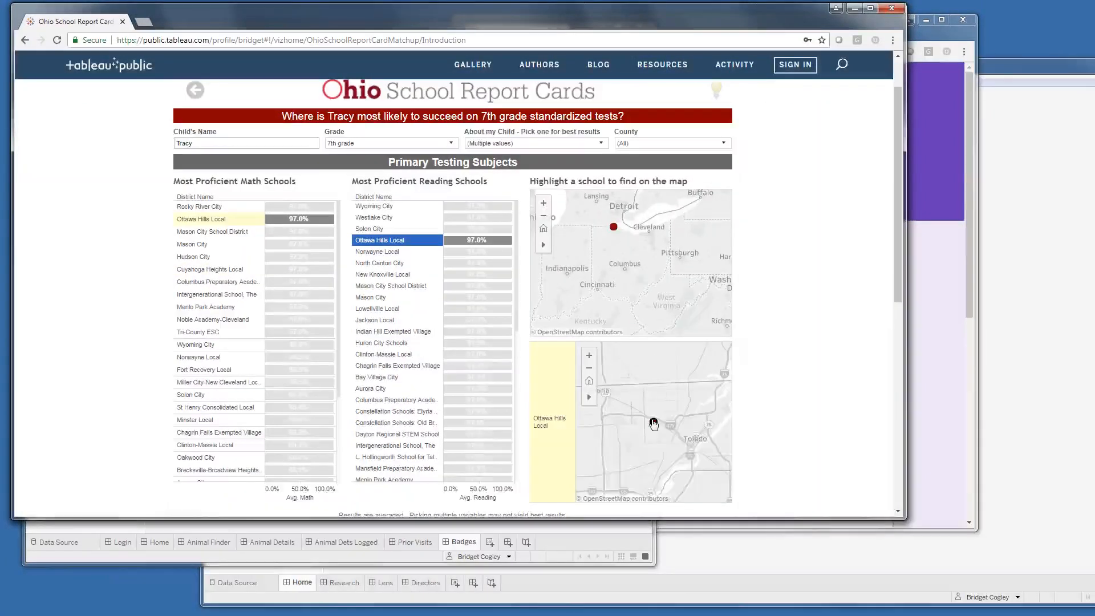
click(654, 422)
click(606, 482)
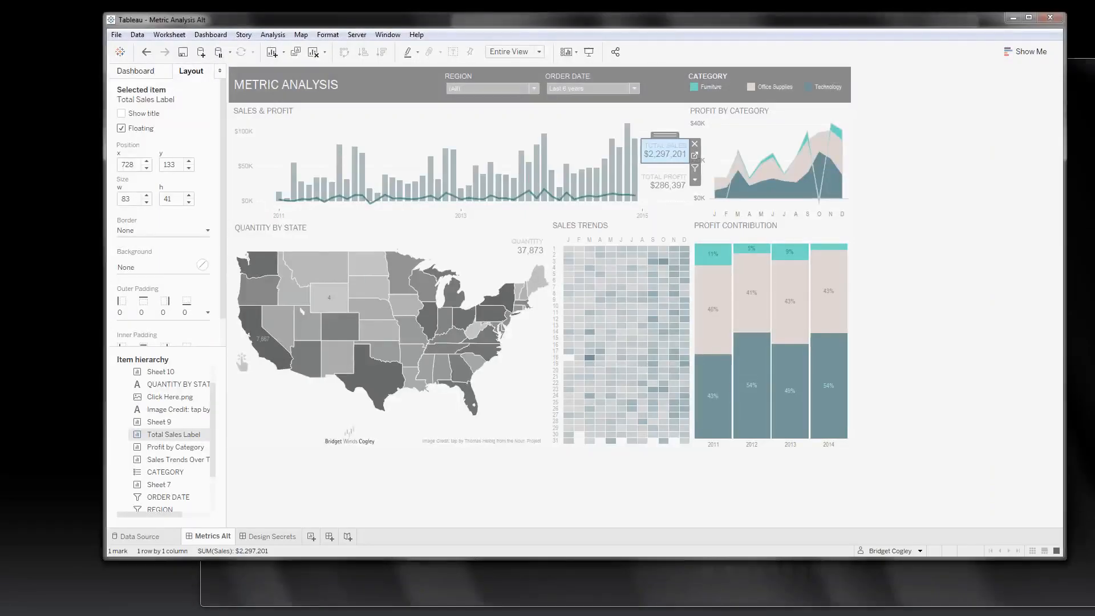
Step: Replace the Fibonacci spiral overlay on the Design Secrets dashboard with the "! Fib Upper Left" image
click(277, 536)
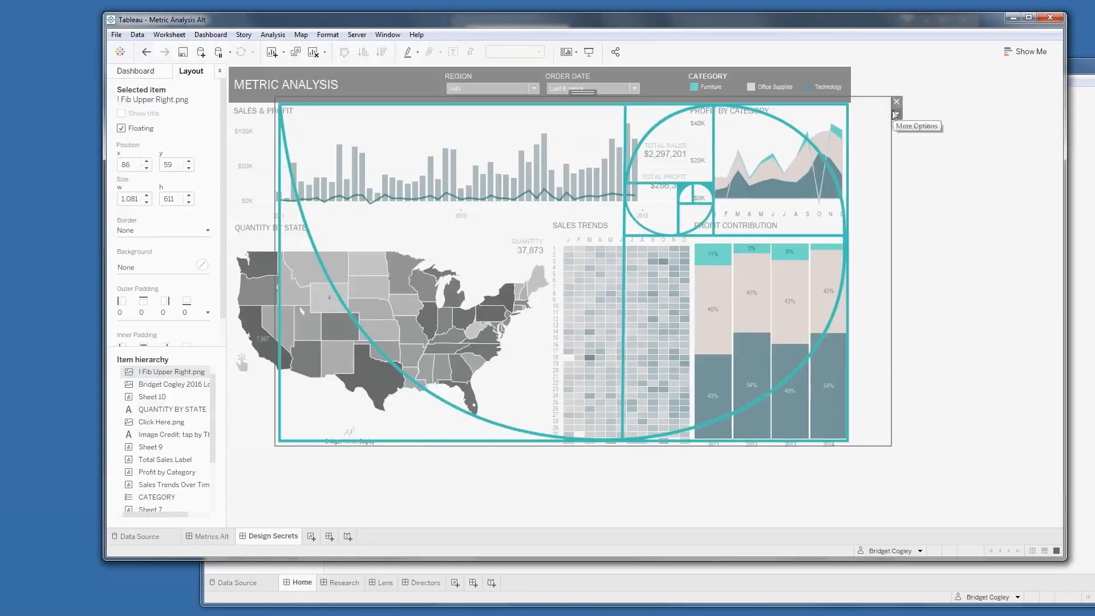
scroll(166, 385, up, 1)
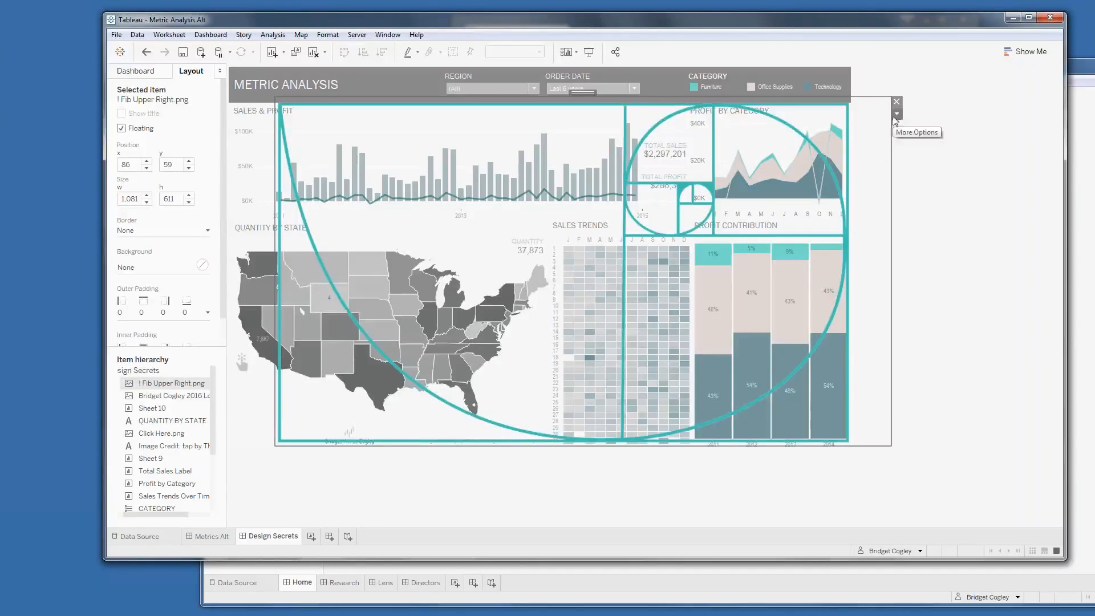
double_click(806, 160)
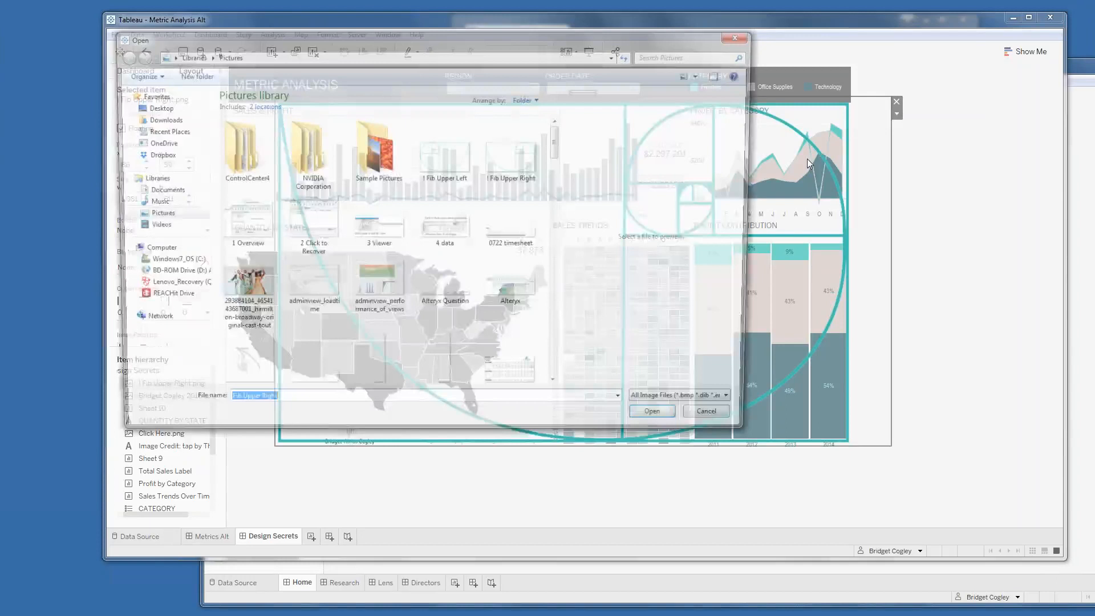
click(445, 153)
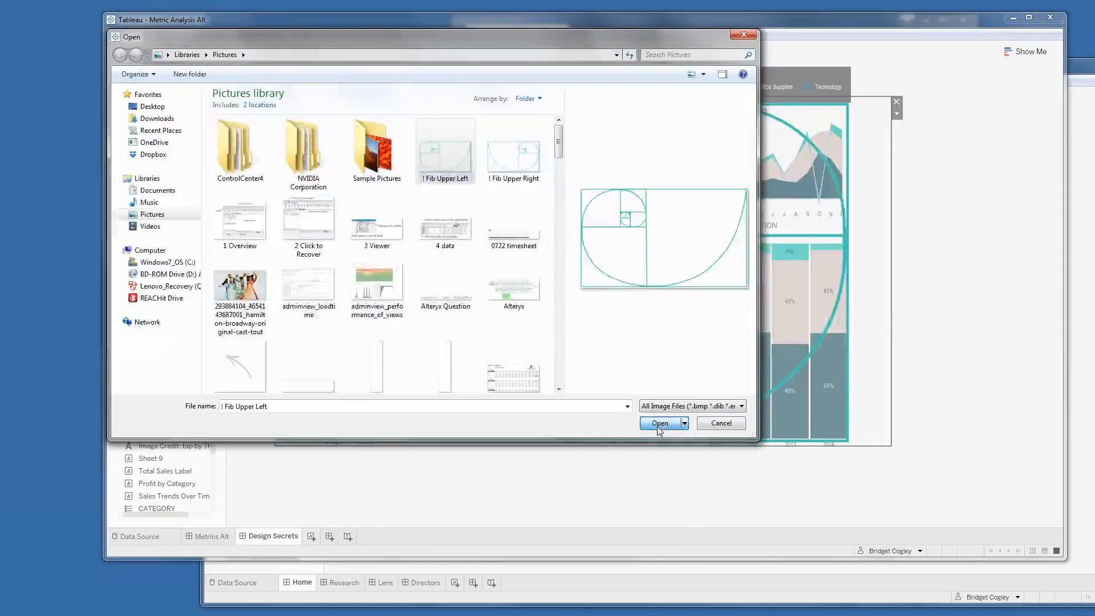
click(659, 427)
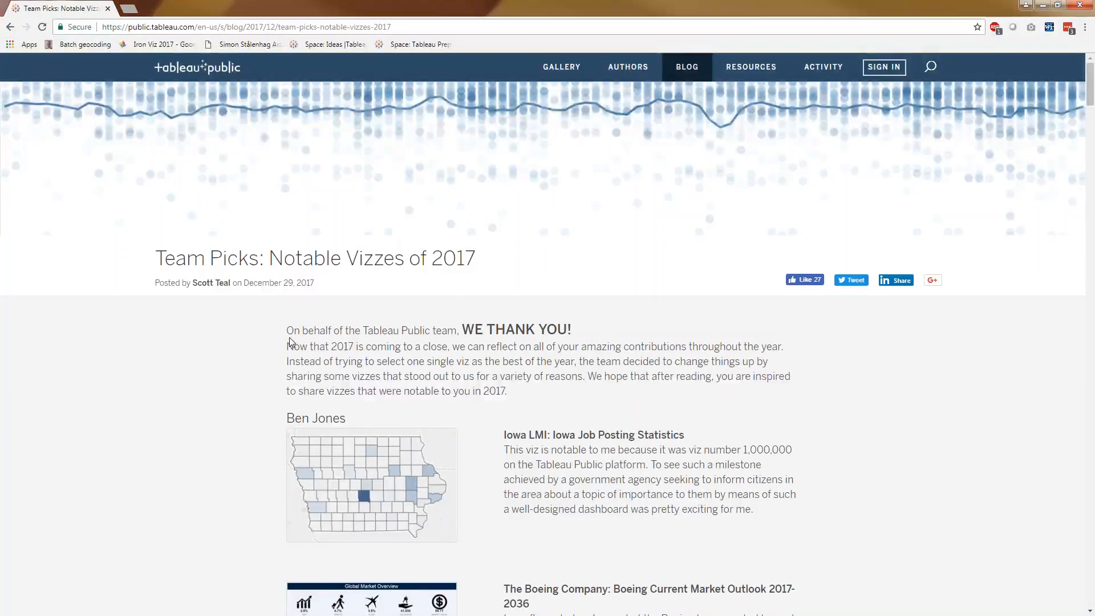
Step: Read the "Team Picks: Notable Vizzes of 2017" blog post from its introduction through the Boeing Current Market Outlook entry
scroll(279, 344, down, 1)
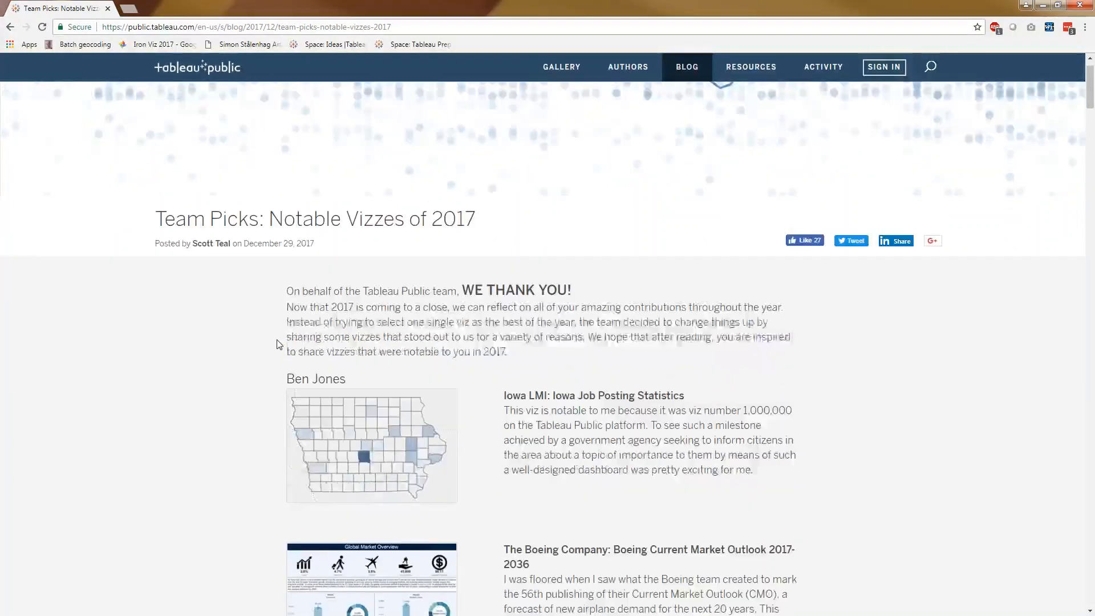
scroll(268, 317, down, 1)
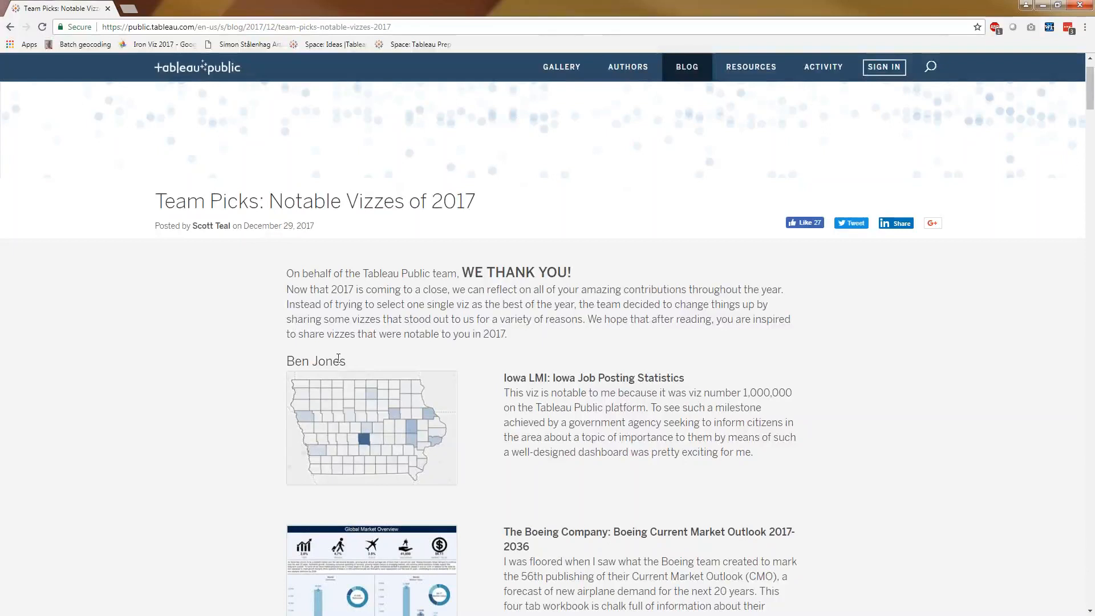
scroll(401, 363, down, 1)
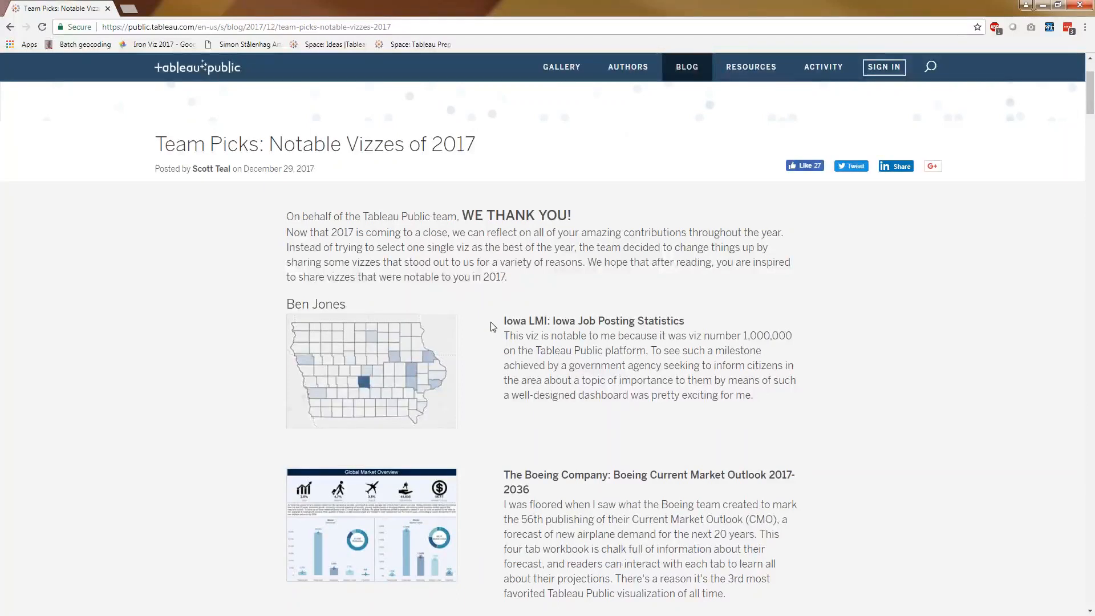
scroll(481, 360, down, 1)
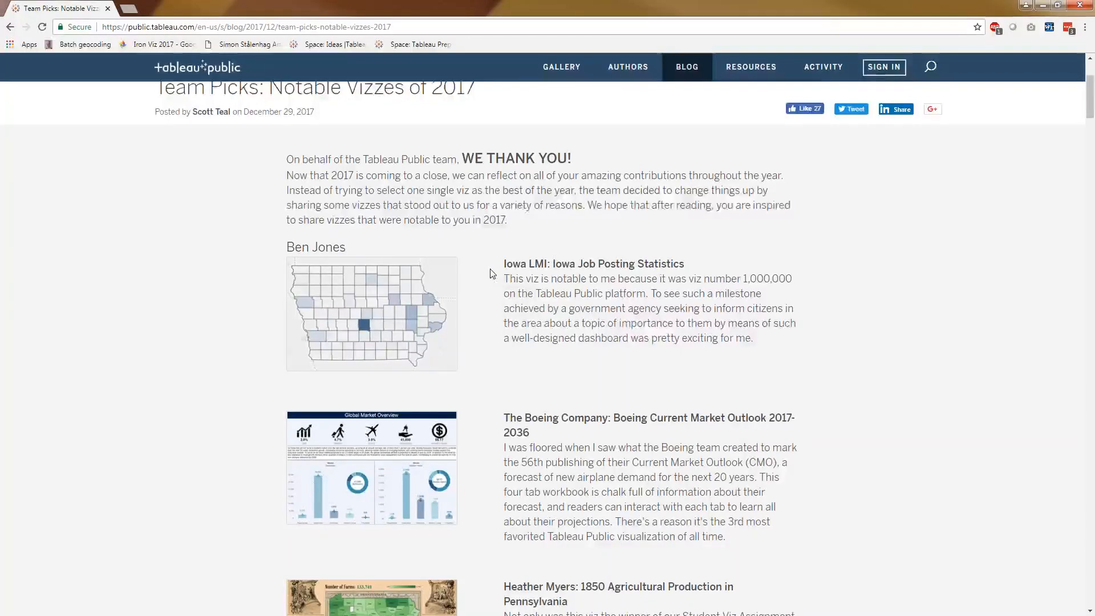
Step: Read the "Team Picks: Notable Vizzes of 2017" post from the Iowa Job Posting Statistics entry through Recreational Visits to National Parks
scroll(485, 301, down, 1)
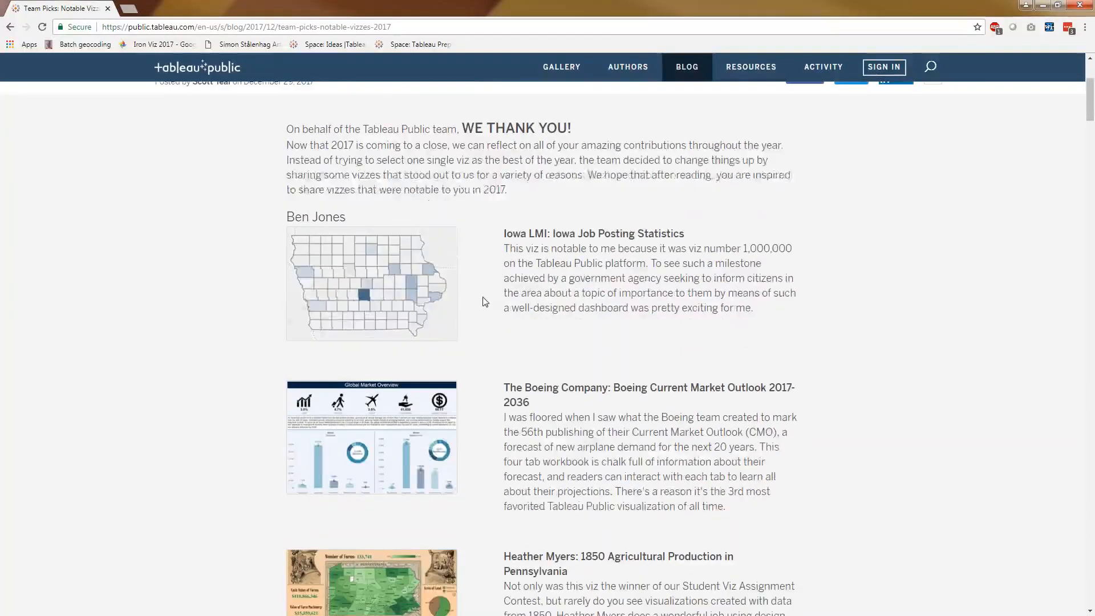
scroll(485, 301, down, 2)
scroll(485, 301, down, 1)
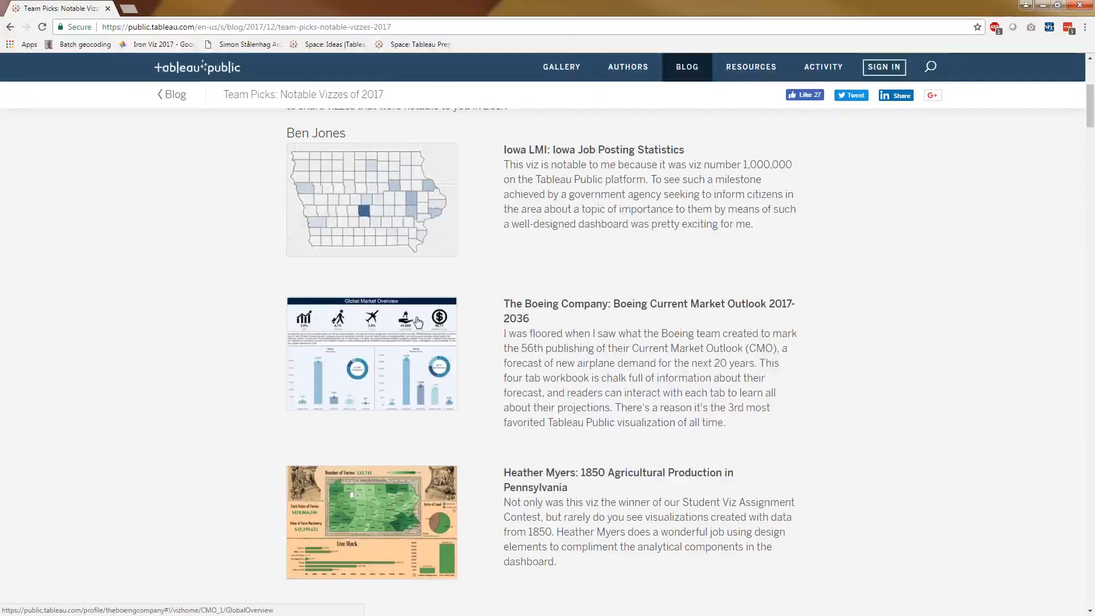
scroll(448, 358, down, 1)
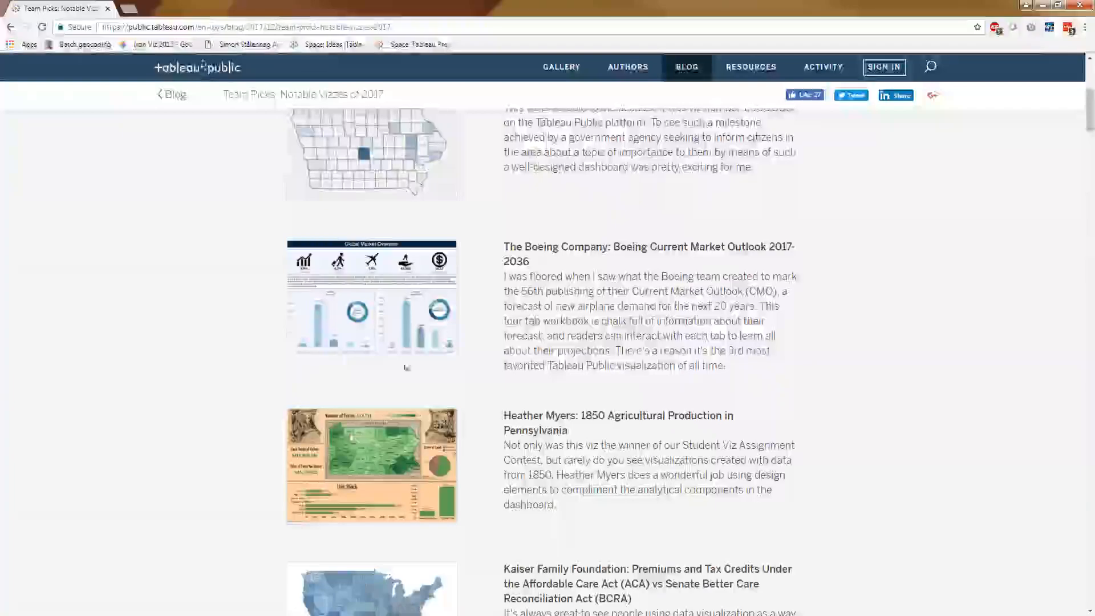
scroll(354, 313, down, 1)
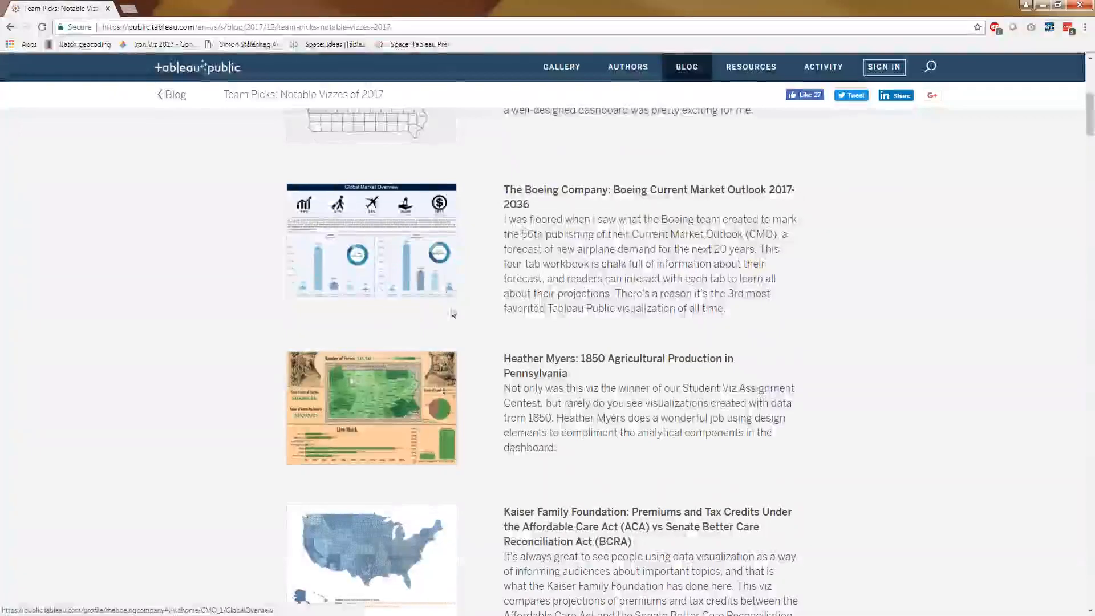
scroll(479, 305, down, 1)
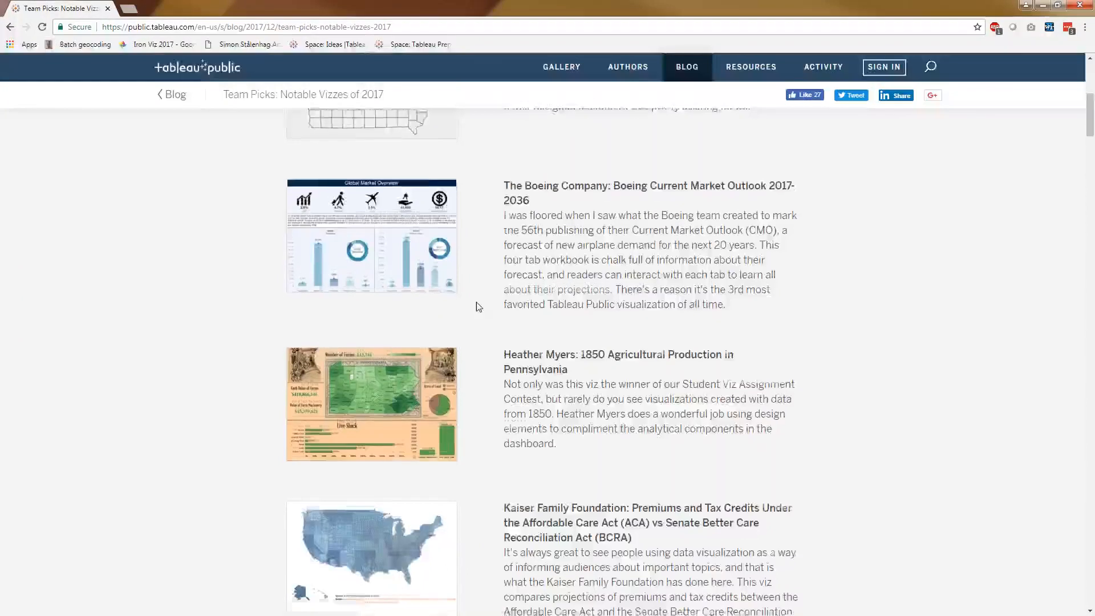
scroll(480, 303, down, 1)
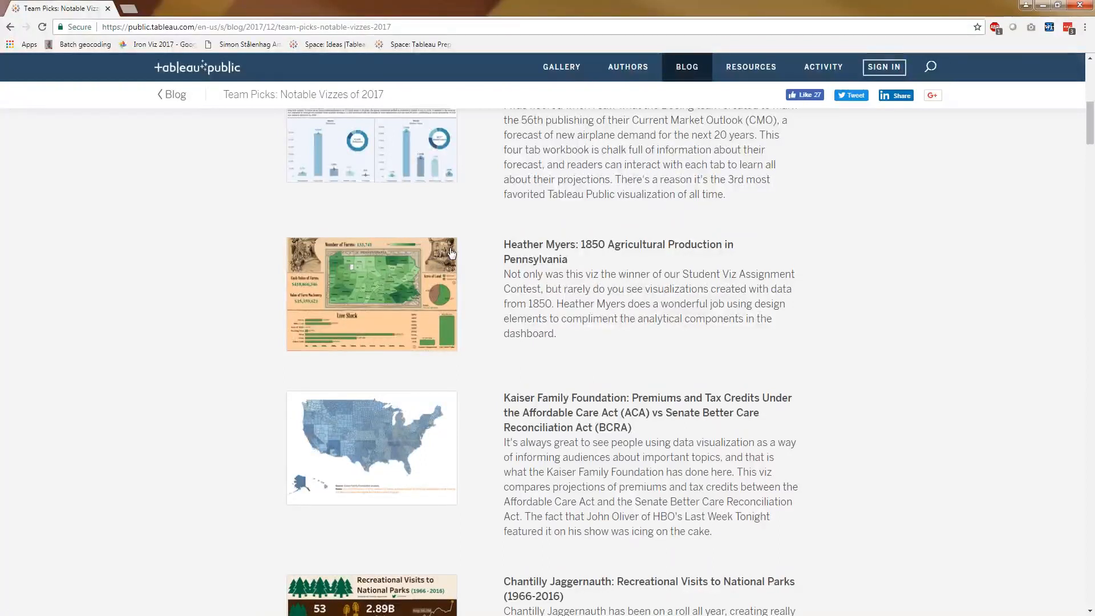
scroll(482, 361, down, 5)
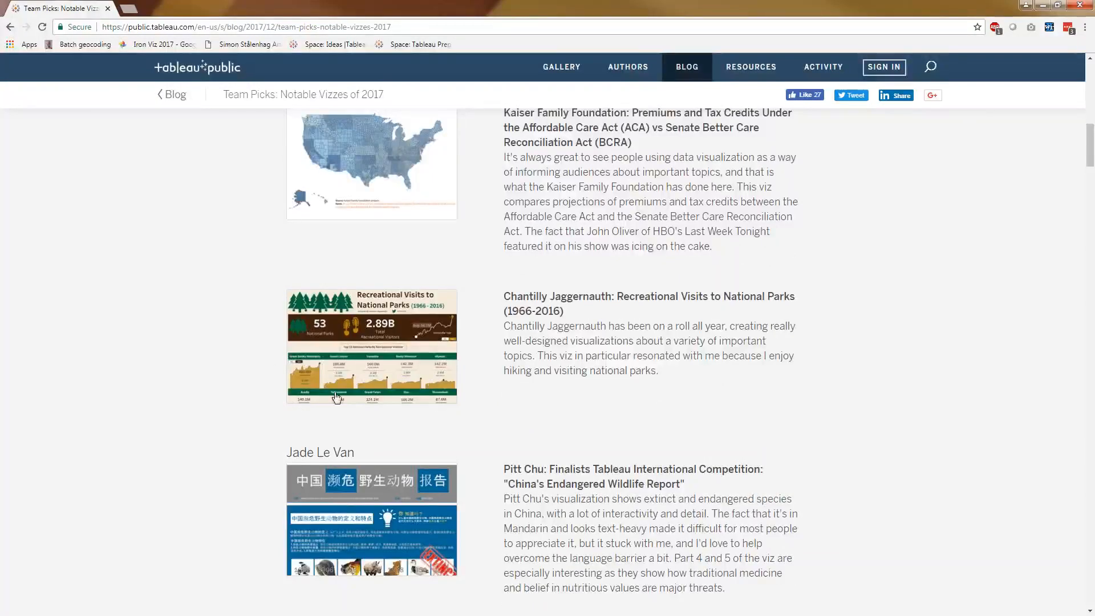
Step: Read the post's entries from "China's Endangered Wildlife Report" through K-Pop Artists and MommaBook to Oil and Gold
scroll(363, 393, down, 1)
scroll(362, 393, down, 1)
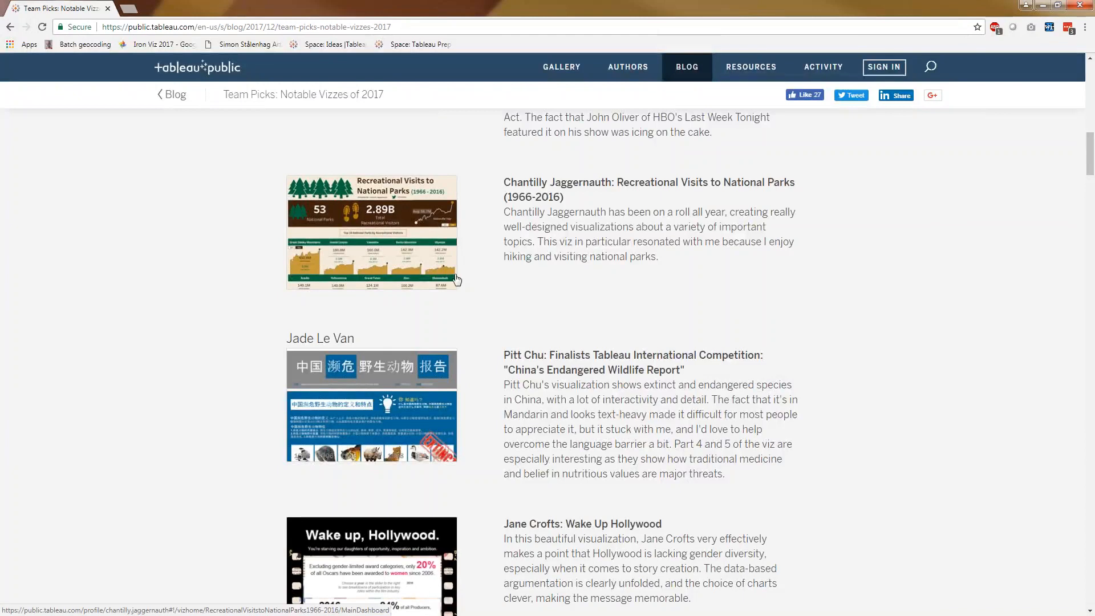
scroll(470, 318, down, 4)
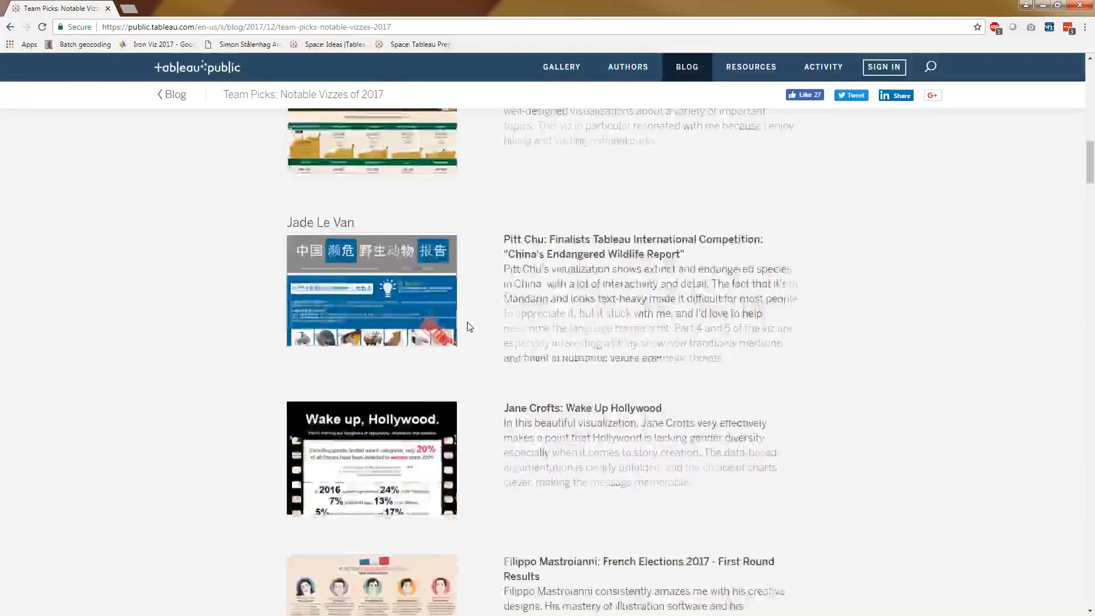
scroll(469, 308, down, 5)
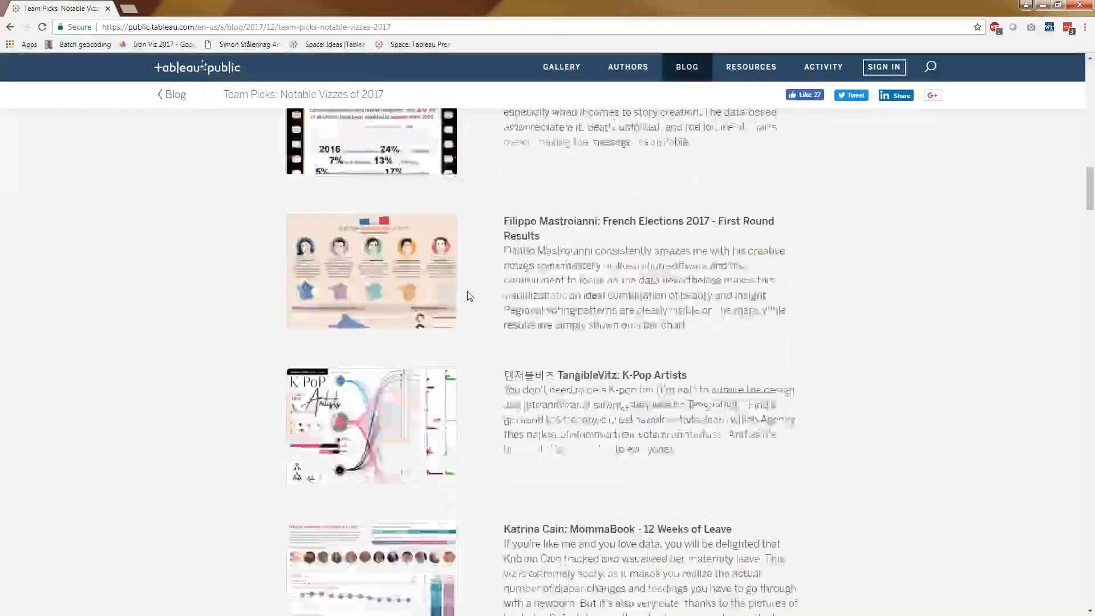
scroll(469, 296, down, 1)
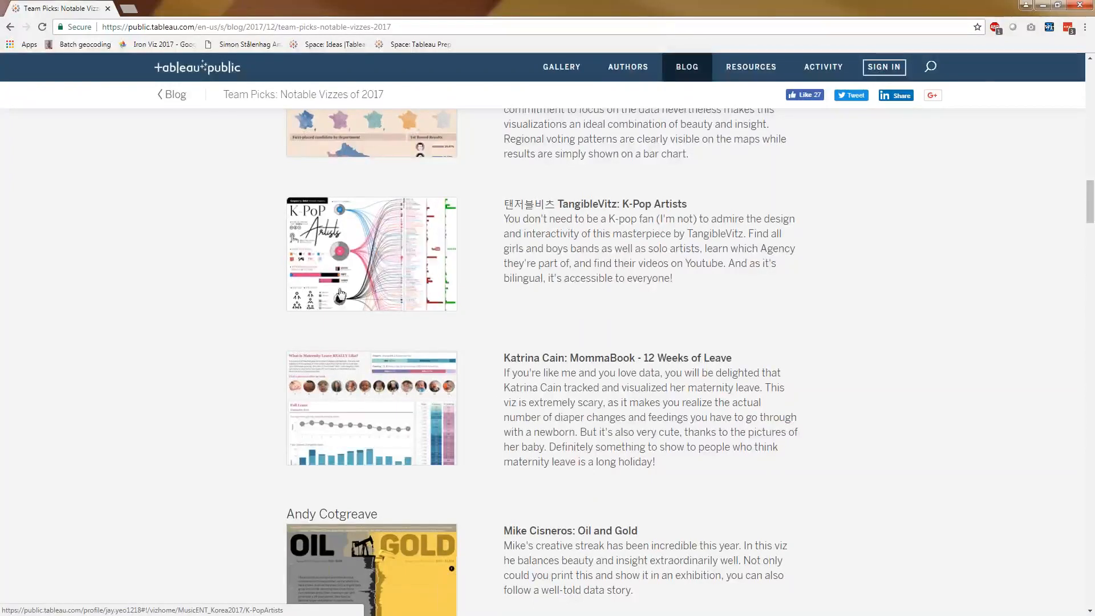
scroll(391, 247, down, 1)
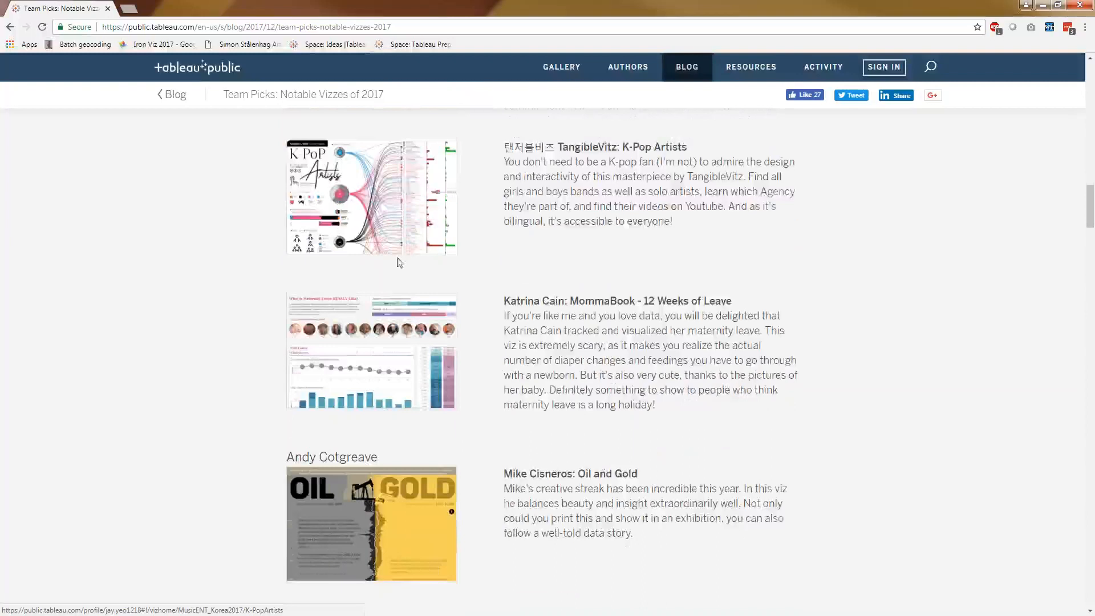
scroll(453, 252, down, 2)
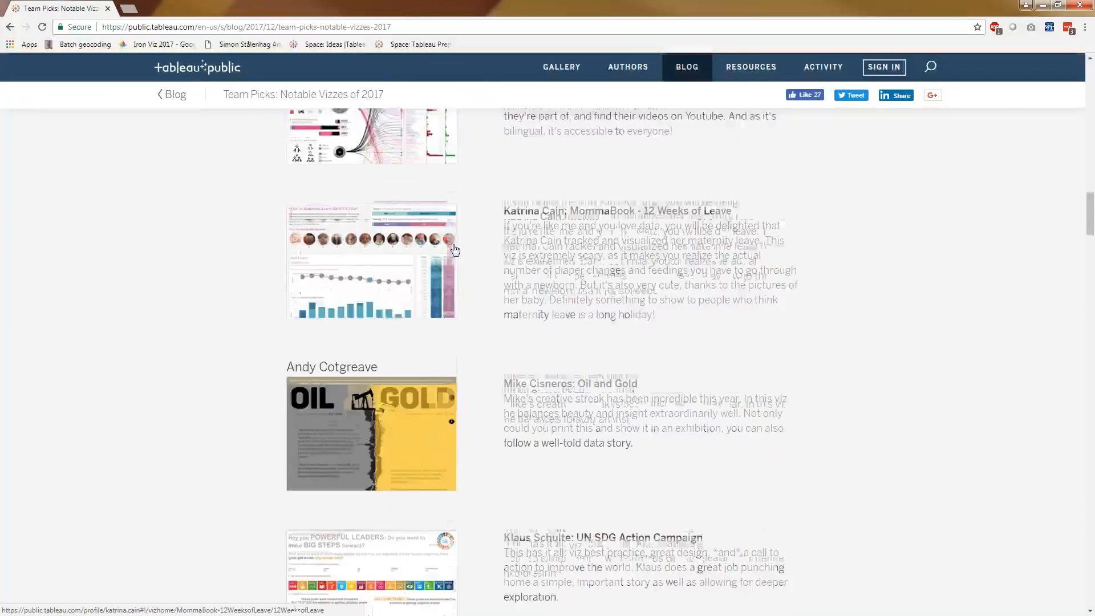
scroll(454, 249, down, 3)
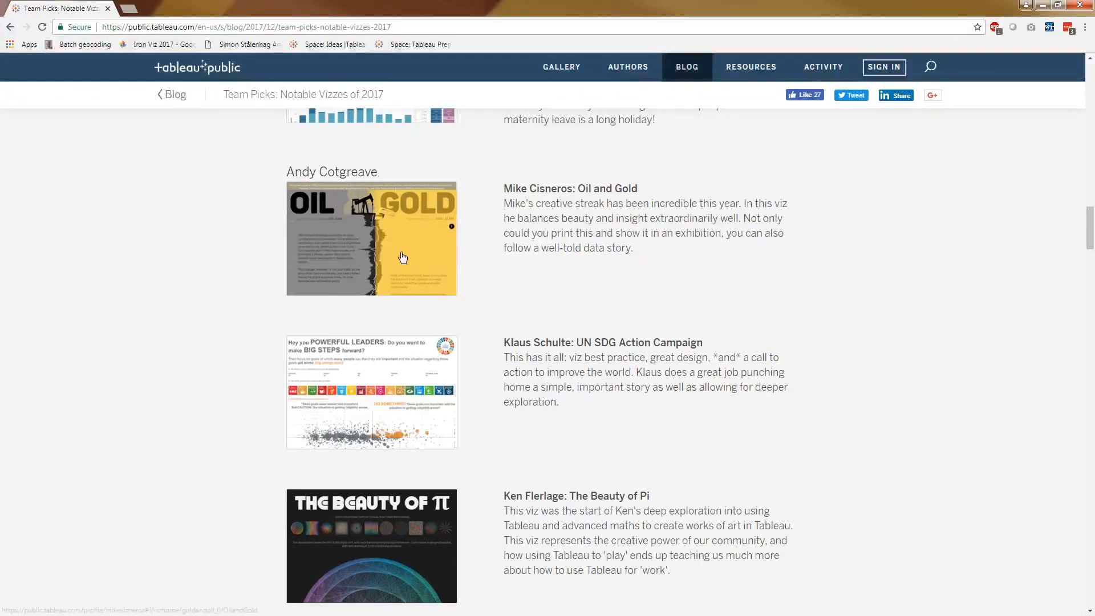
Step: Open the Oil and Gold viz from the blog post and examine it down to its footer and download option
click(403, 258)
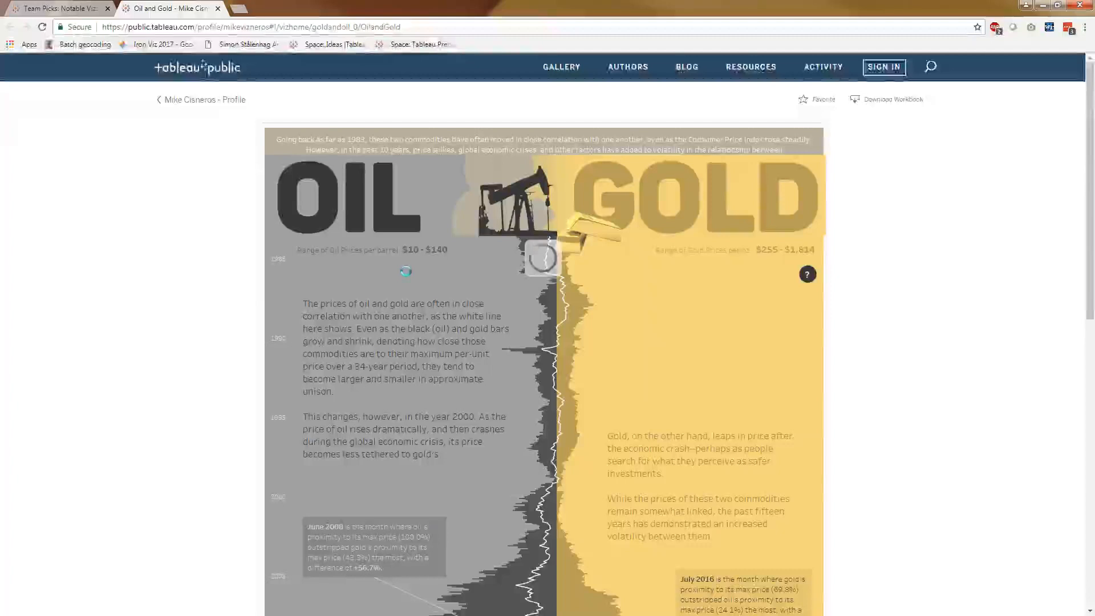
scroll(547, 343, down, 1)
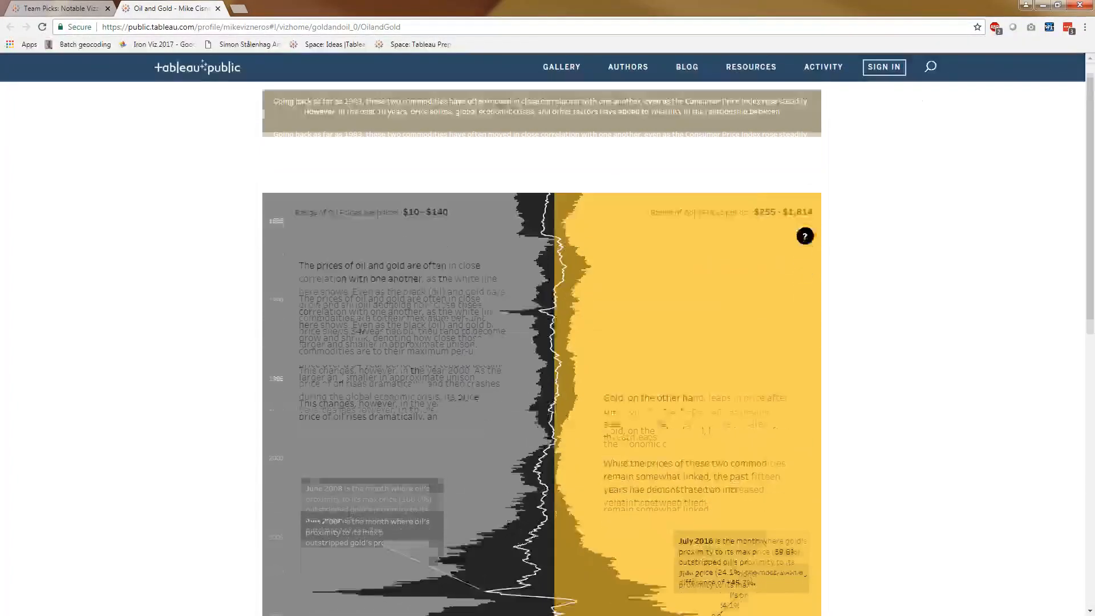
scroll(360, 327, down, 3)
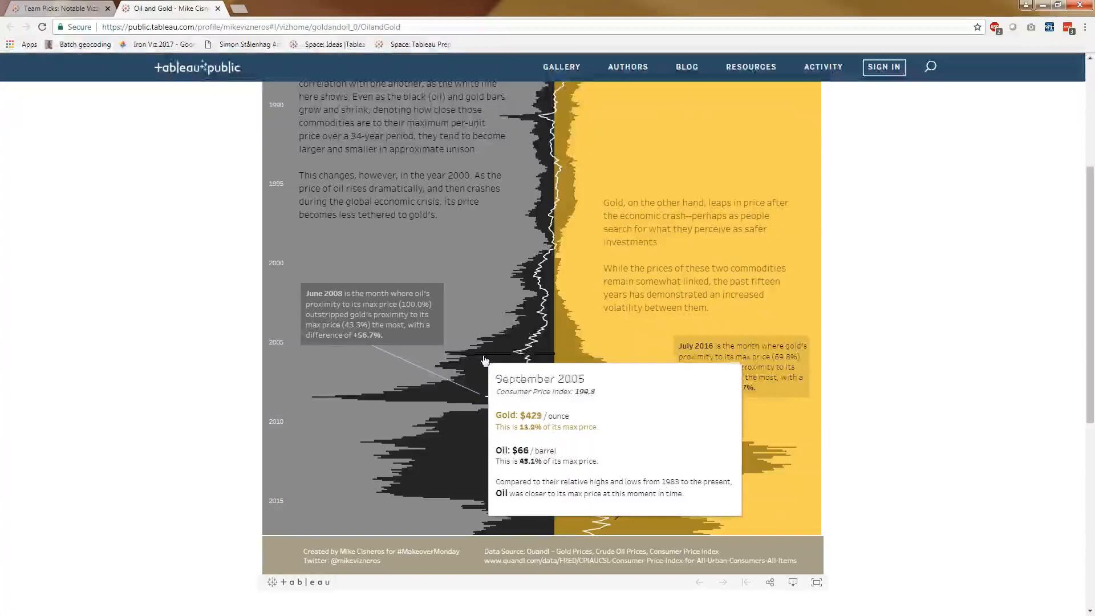
scroll(737, 279, down, 2)
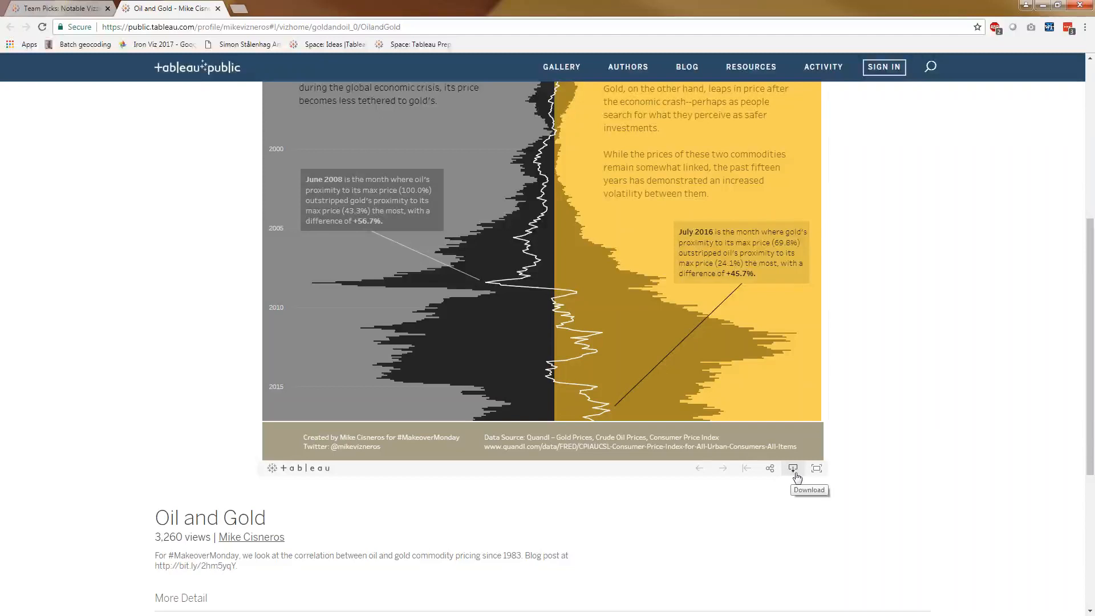
Step: Switch to Tableau and maximize the window with the downloaded "Oil and Gold (1)" workbook
drag(1094, 138, 1081, 137)
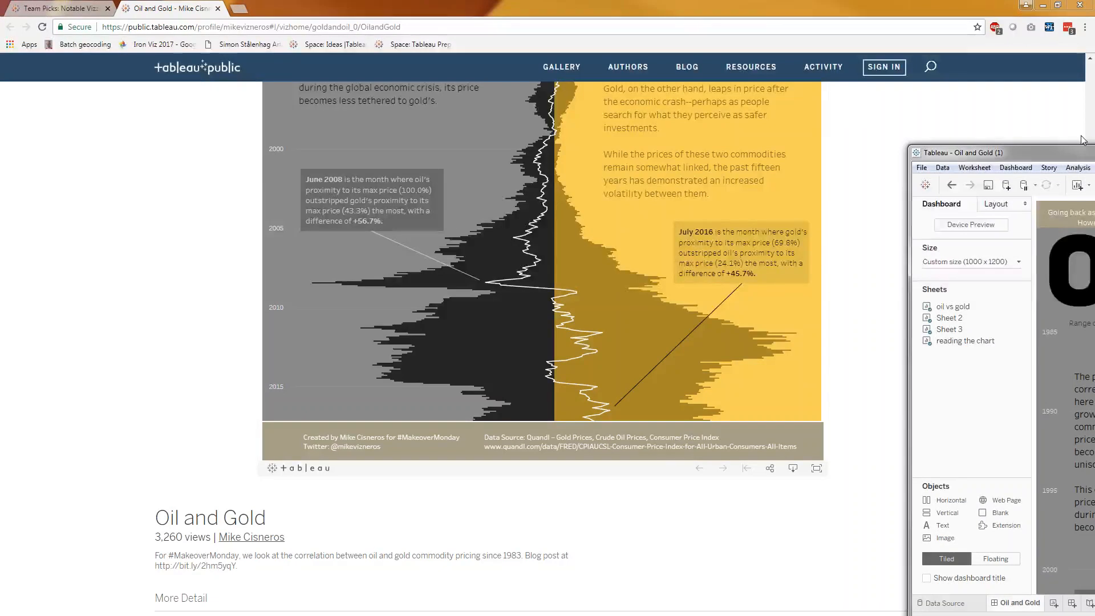
drag(1082, 139, 394, 2)
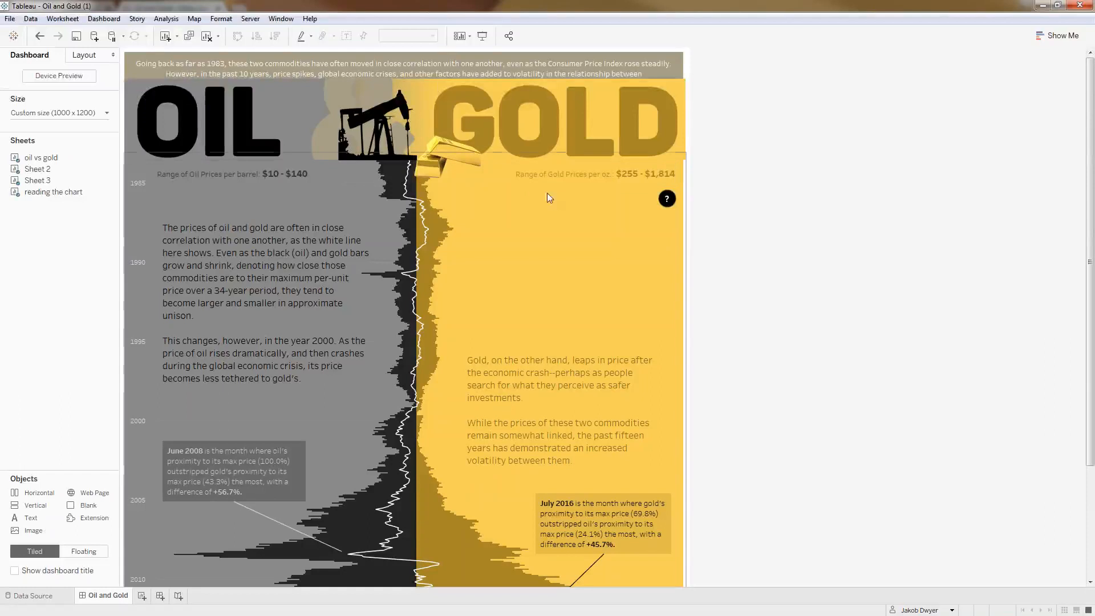
Step: Examine the Oil and Gold dashboard's mirrored bars, month tooltips, help marker, and the June 2008 and July 2016 annotations
mouse_move(667, 198)
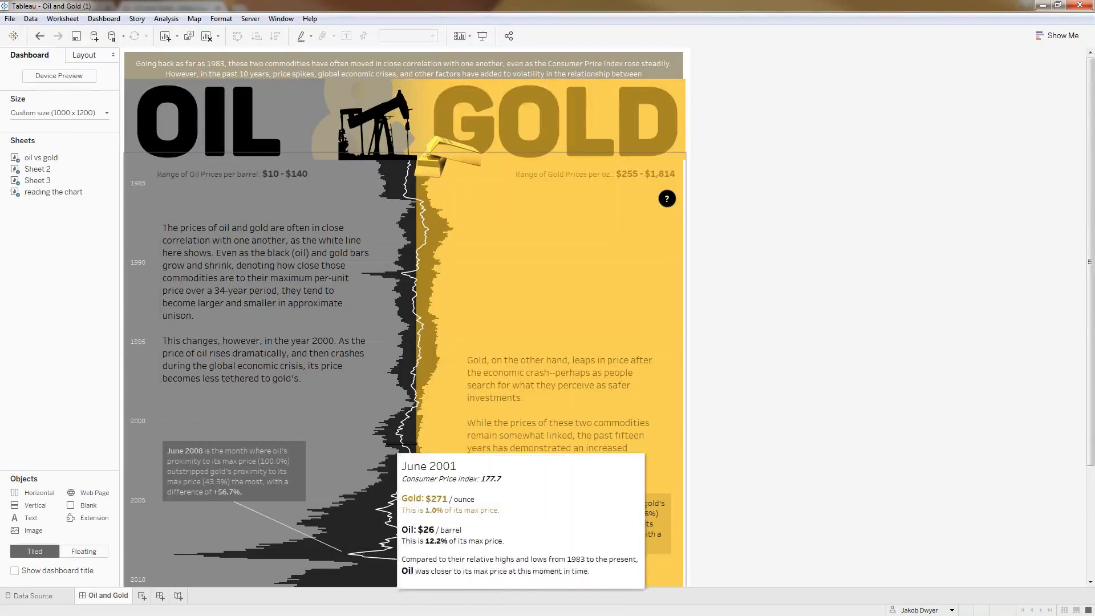
mouse_move(231, 543)
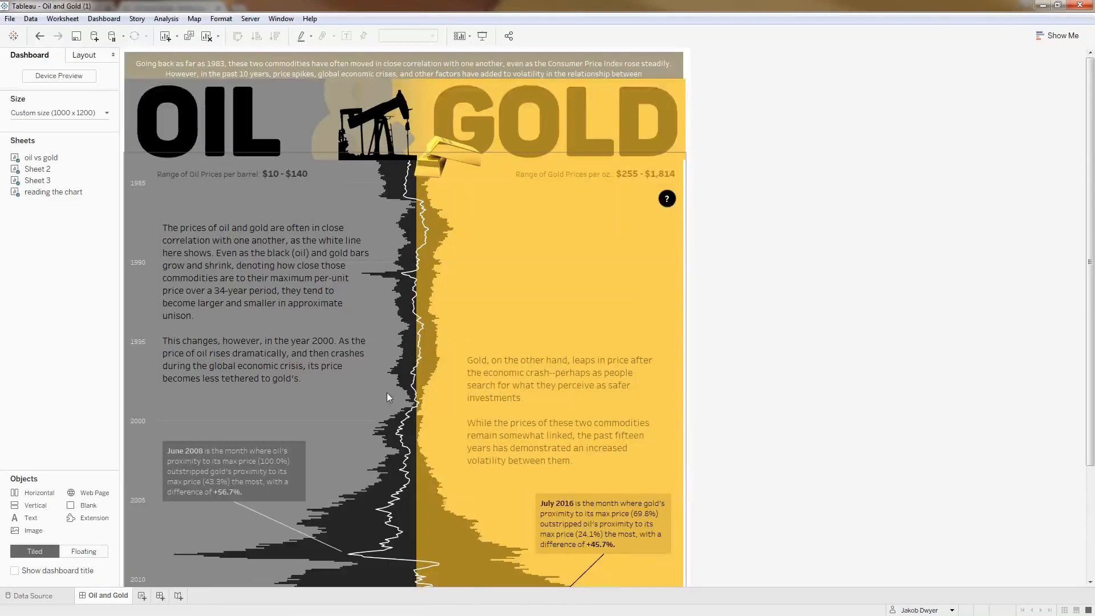
scroll(472, 346, down, 1)
mouse_move(479, 304)
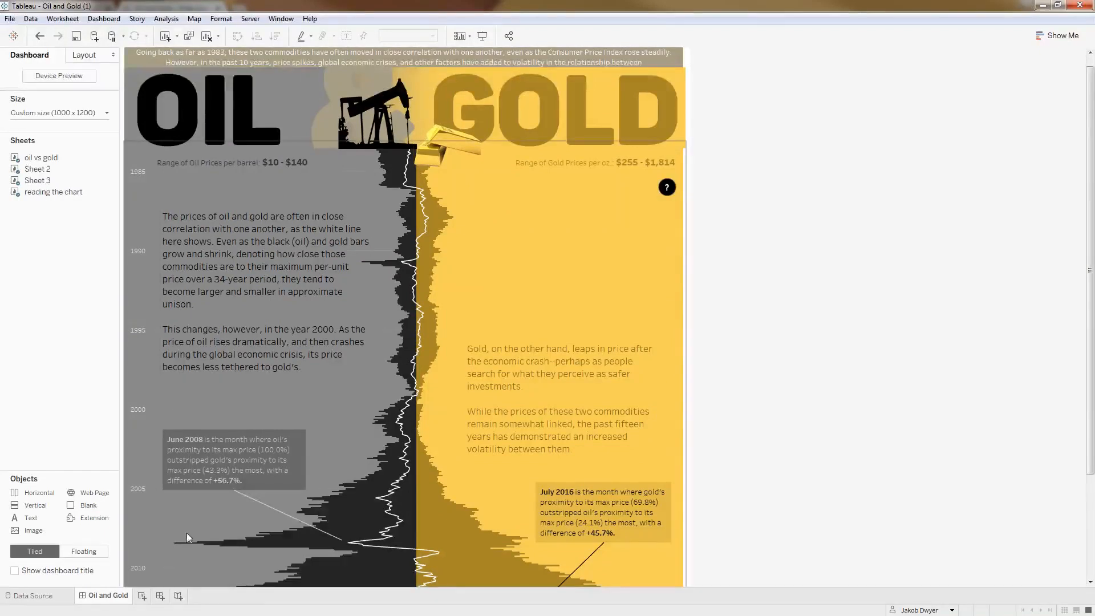
mouse_move(180, 546)
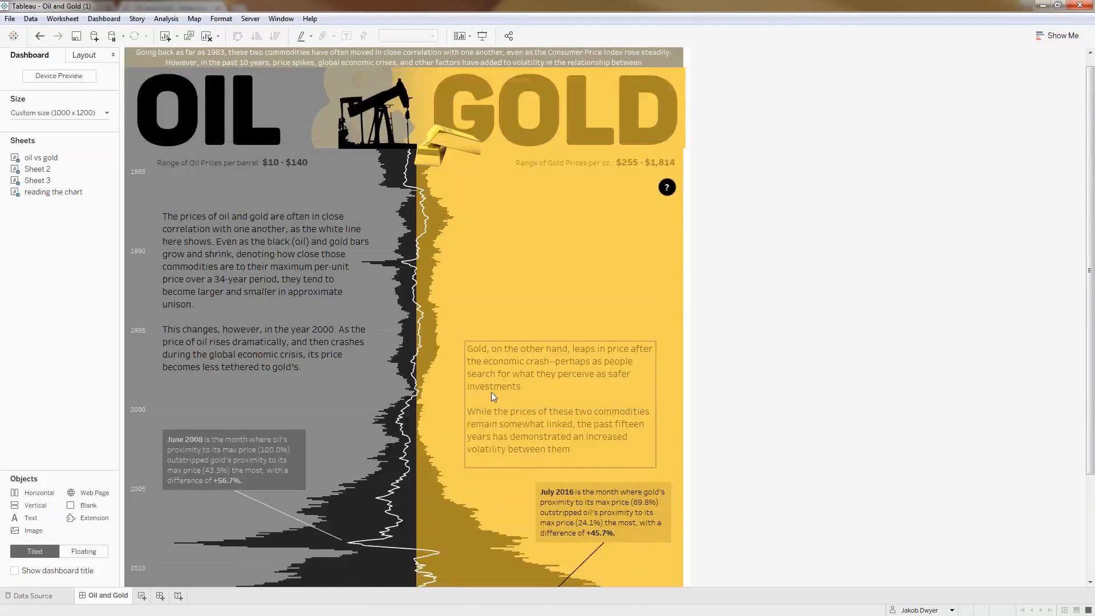
scroll(491, 392, down, 4)
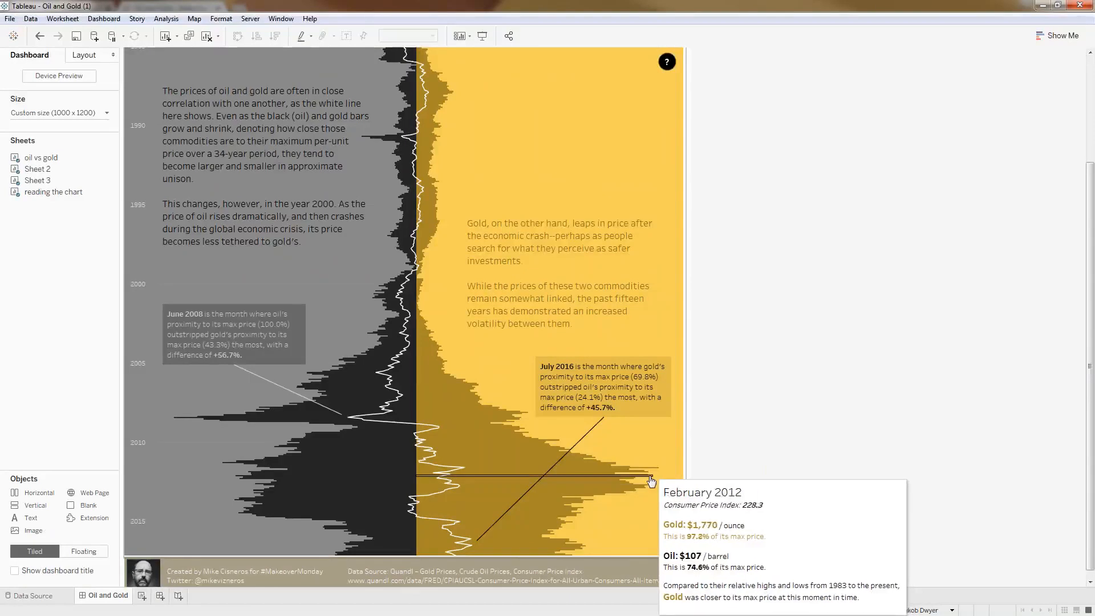
scroll(665, 433, down, 1)
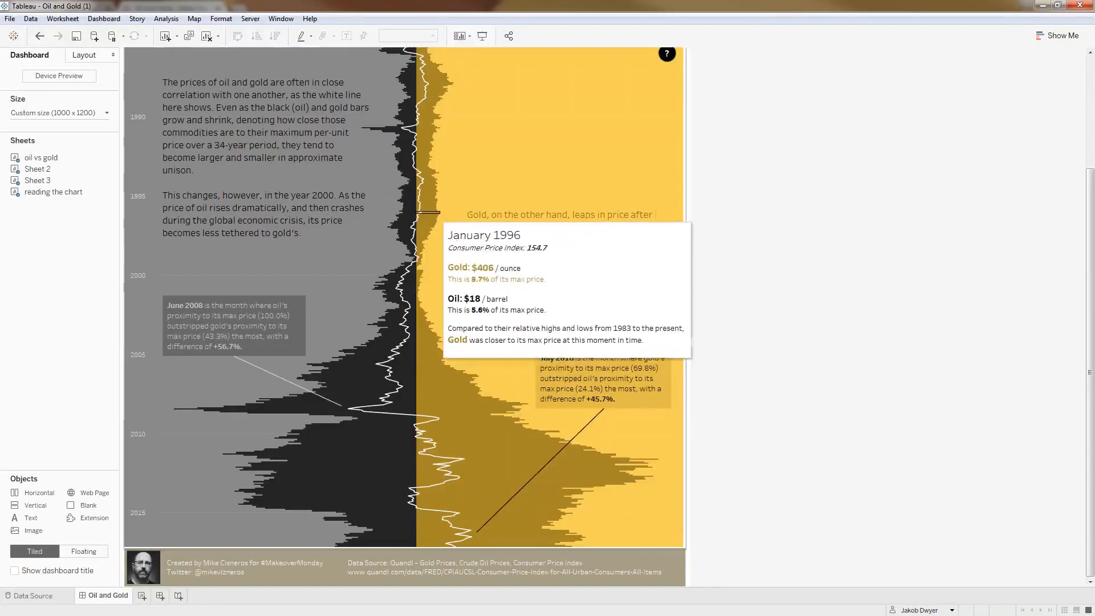
scroll(512, 315, up, 3)
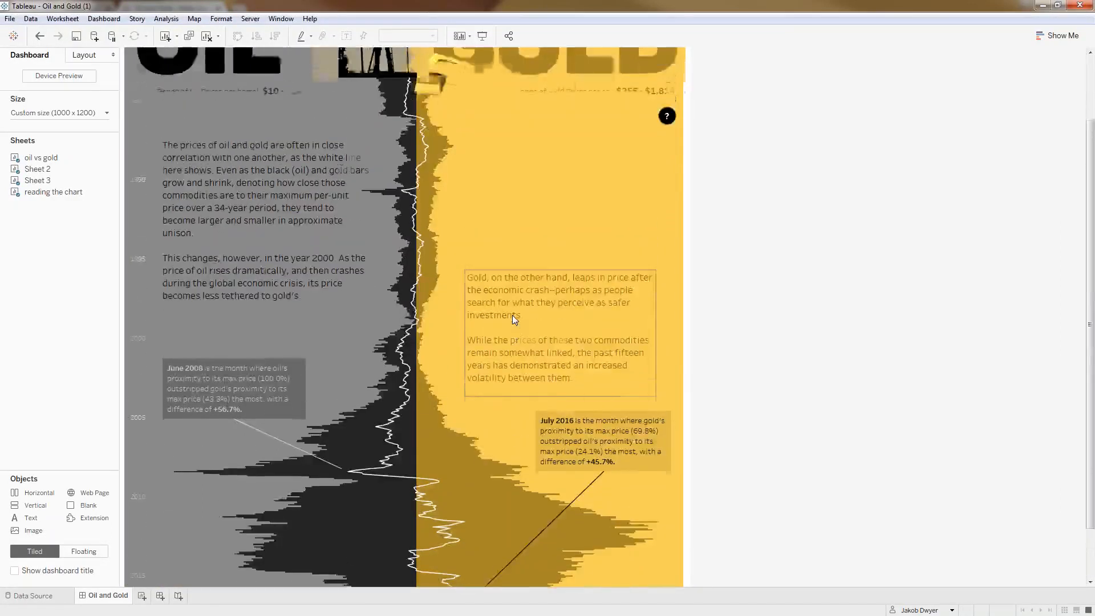
scroll(512, 315, up, 4)
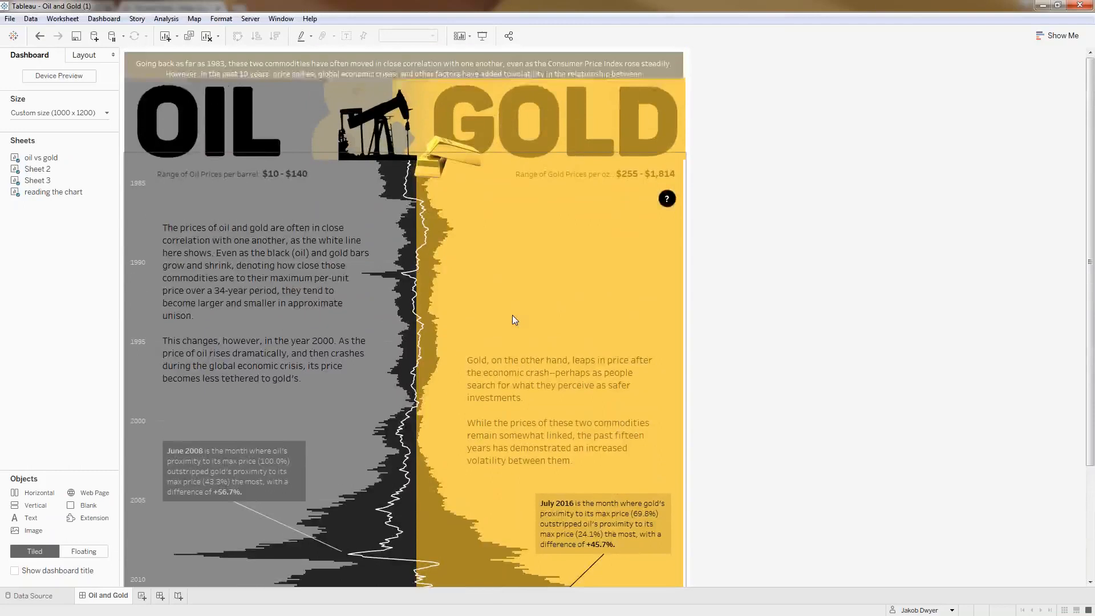
scroll(512, 315, down, 7)
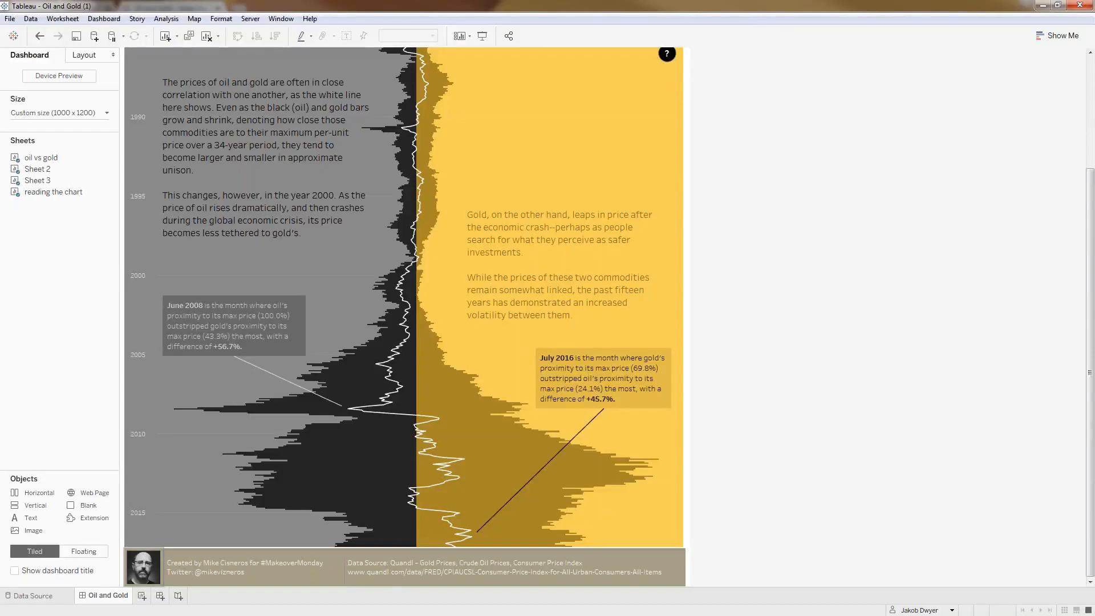
Step: View the author's Twitter profile through the photo in the dashboard's footer, and return to the Oil and Gold workbook in Tableau
click(141, 571)
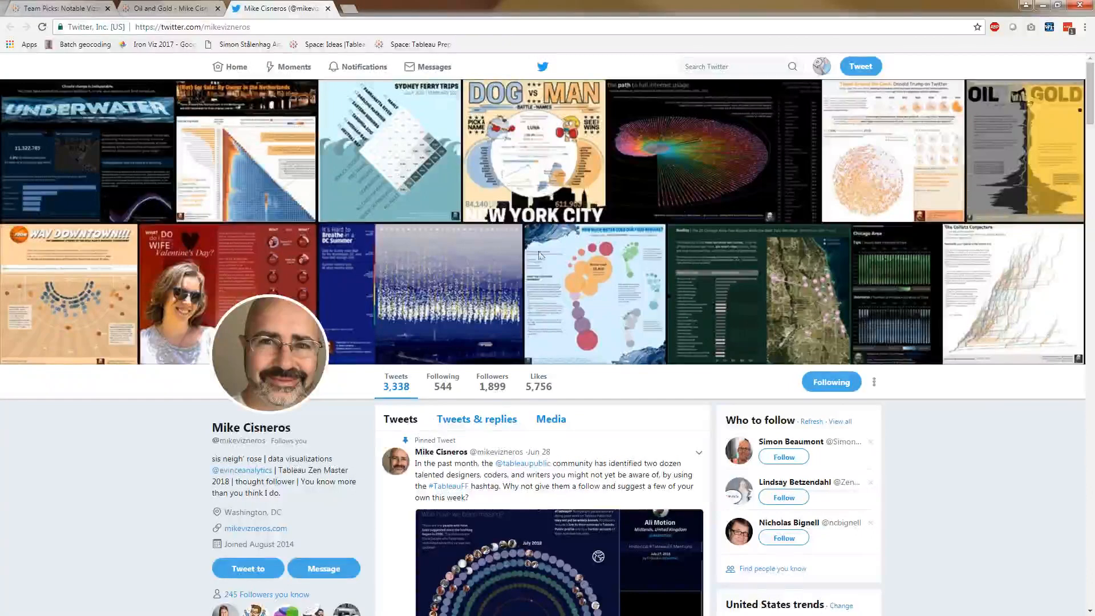
scroll(435, 345, down, 1)
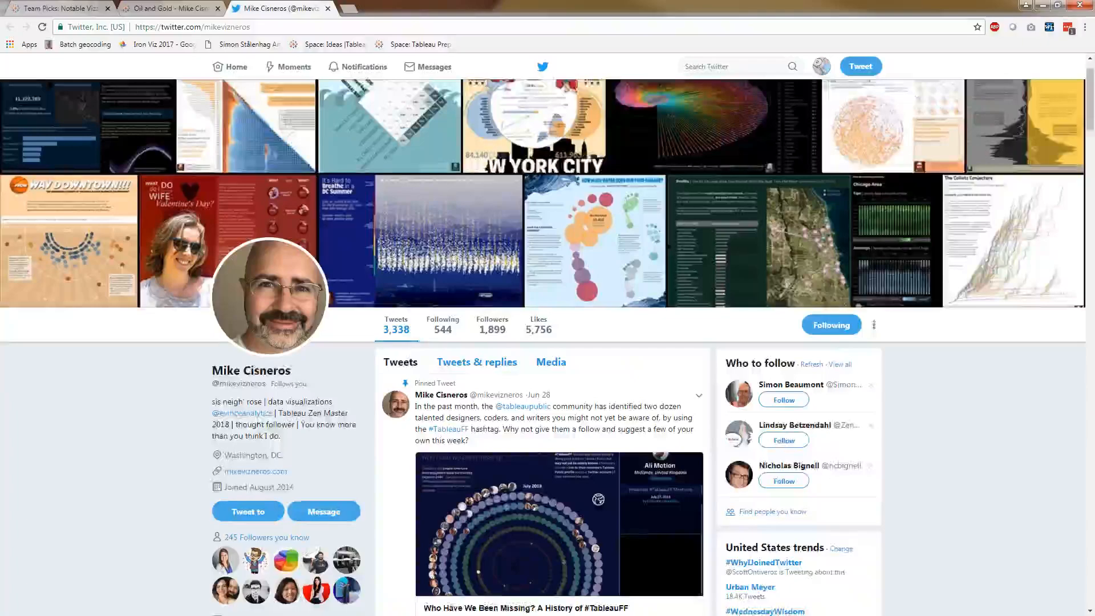
scroll(173, 471, down, 1)
scroll(159, 481, down, 3)
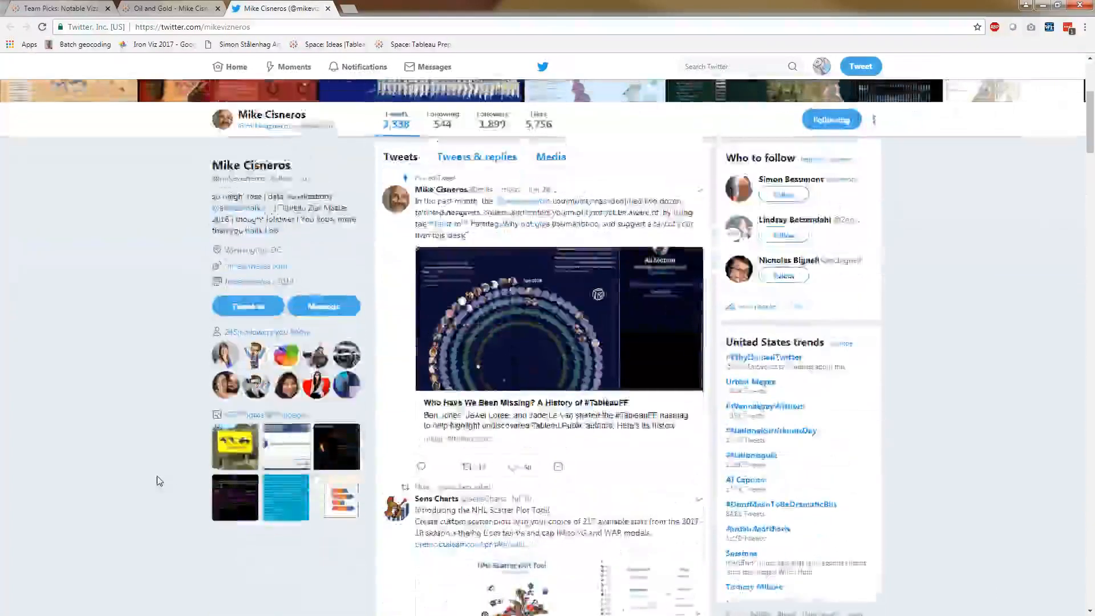
scroll(160, 481, up, 5)
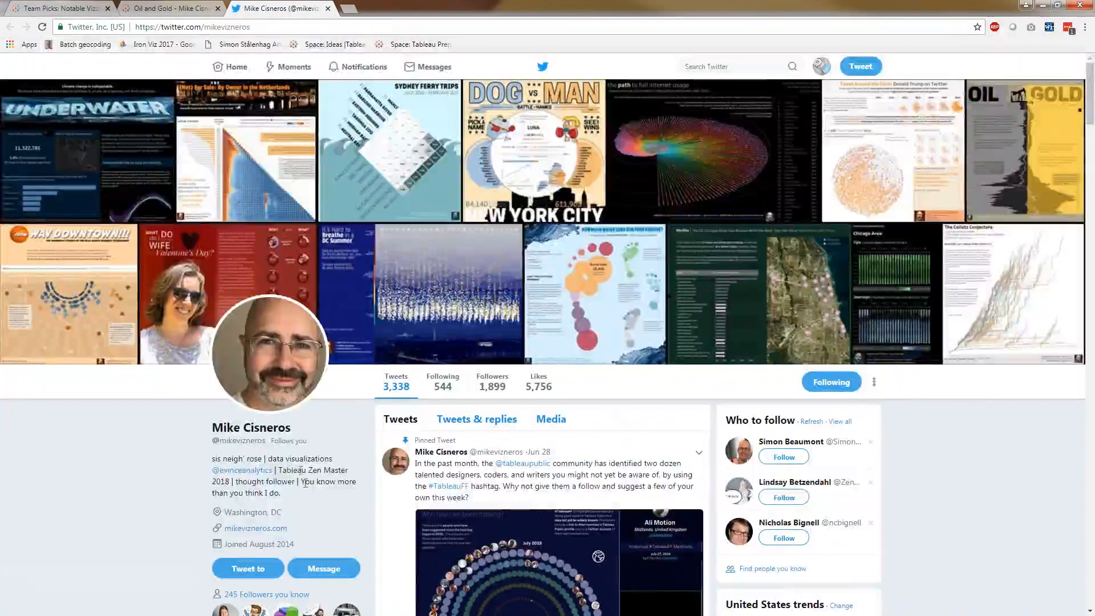
click(1046, 6)
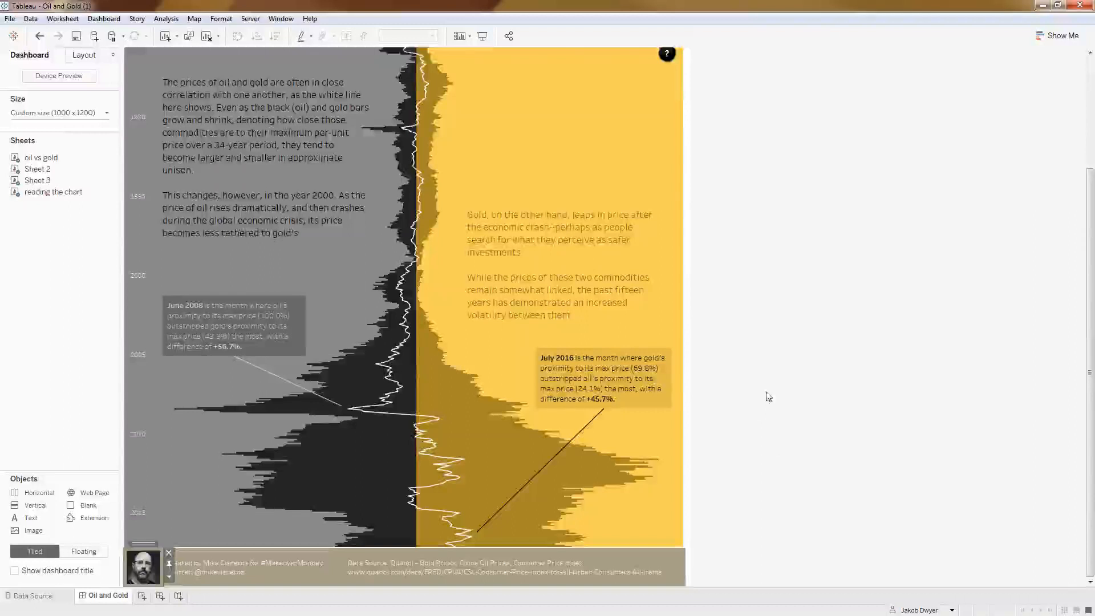
scroll(755, 409, up, 4)
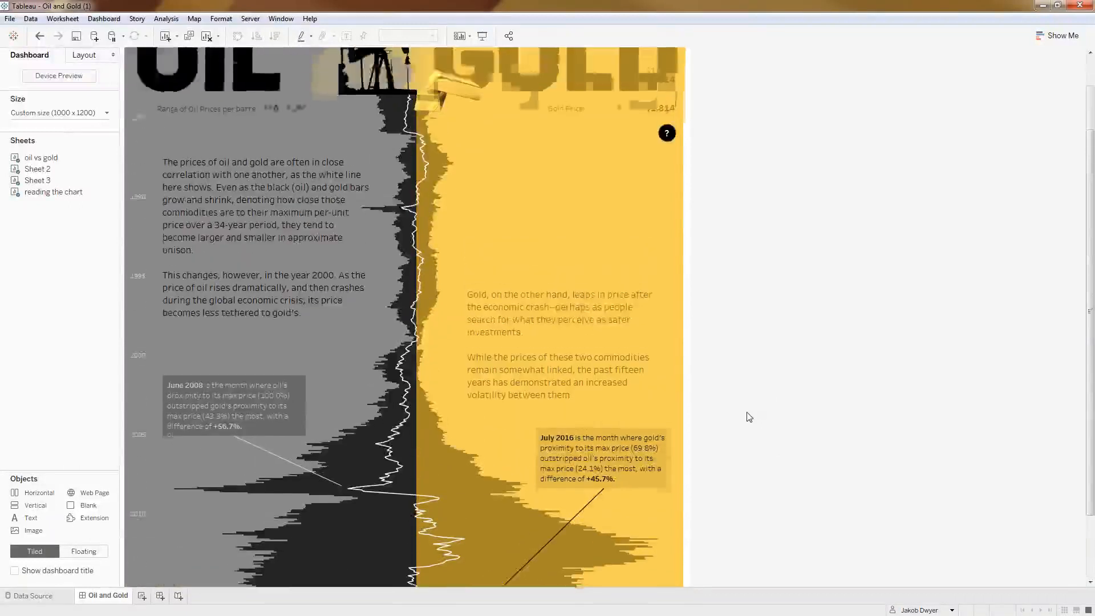
Step: Identify where the oil vs gold, Sheet 2, Sheet 3 and reading the chart sheets sit on the Oil and Gold dashboard
scroll(749, 416, up, 2)
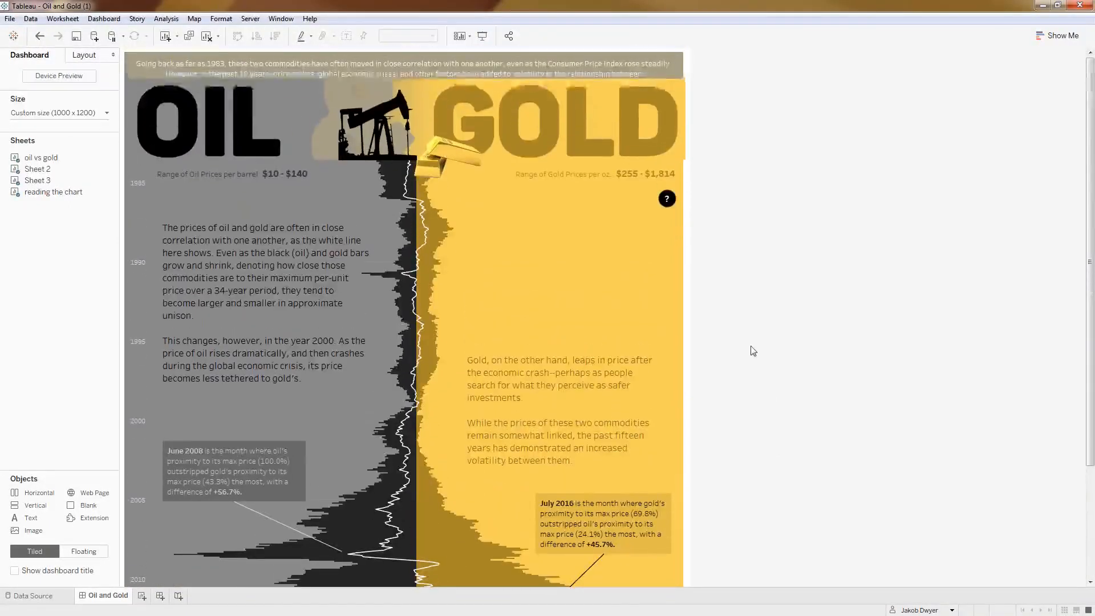
click(657, 267)
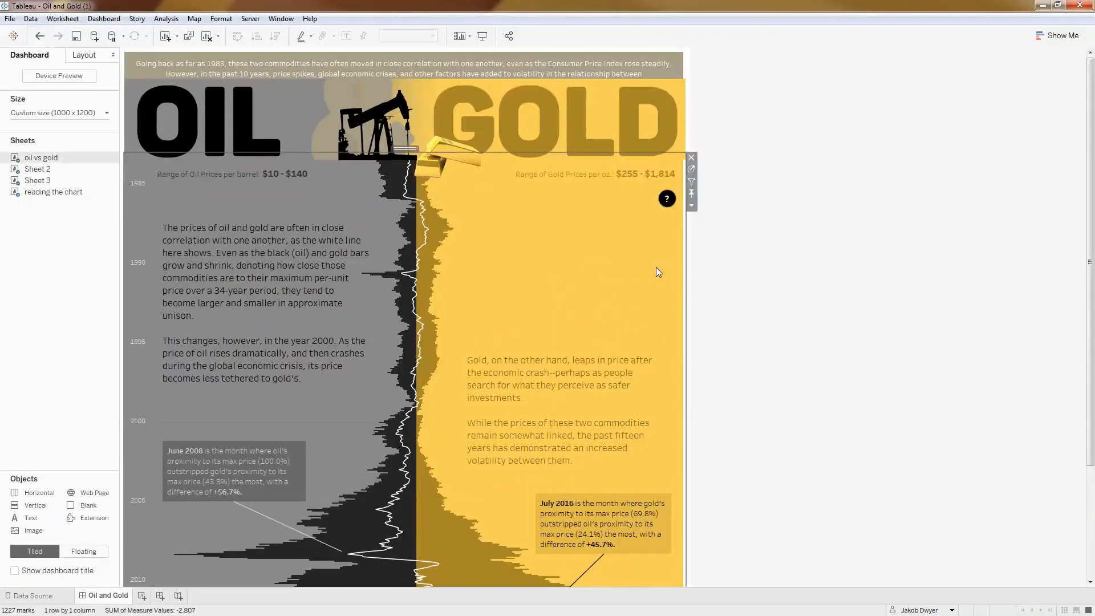
click(716, 284)
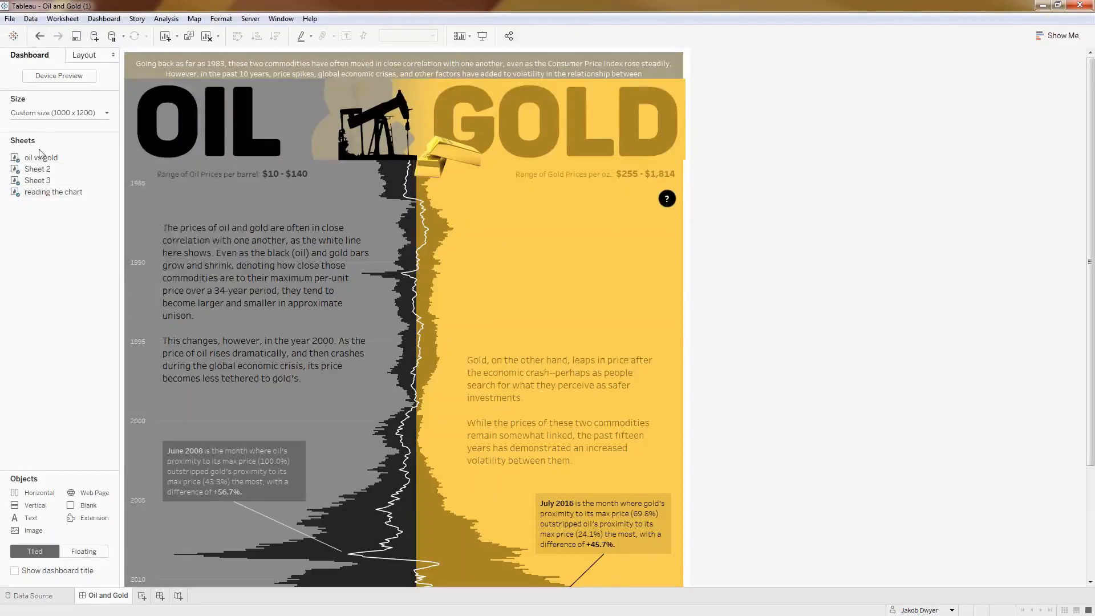
mouse_move(38, 156)
click(59, 159)
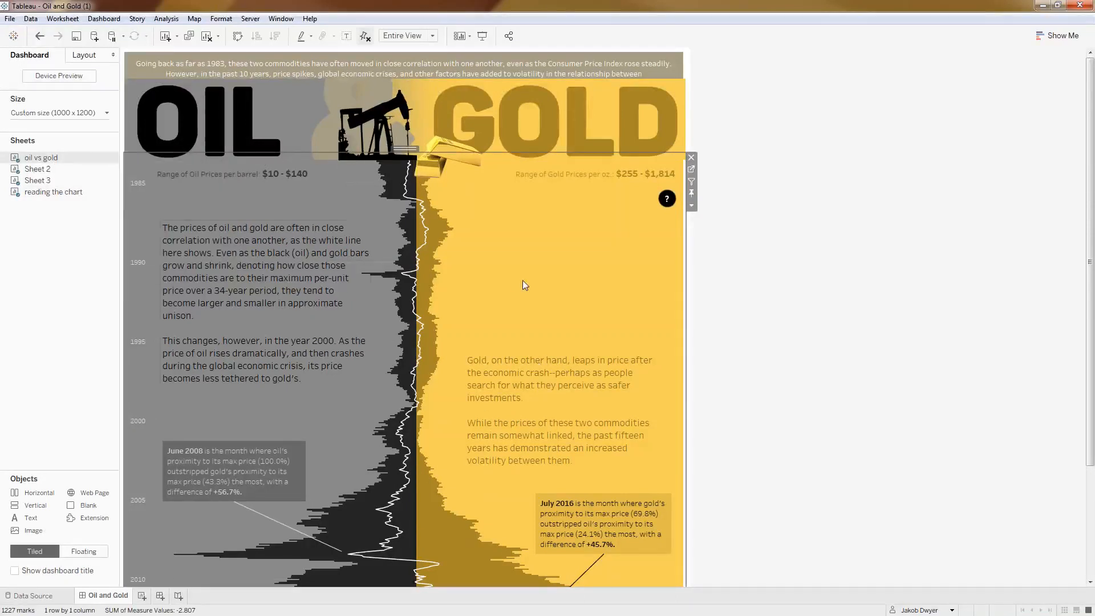
click(49, 179)
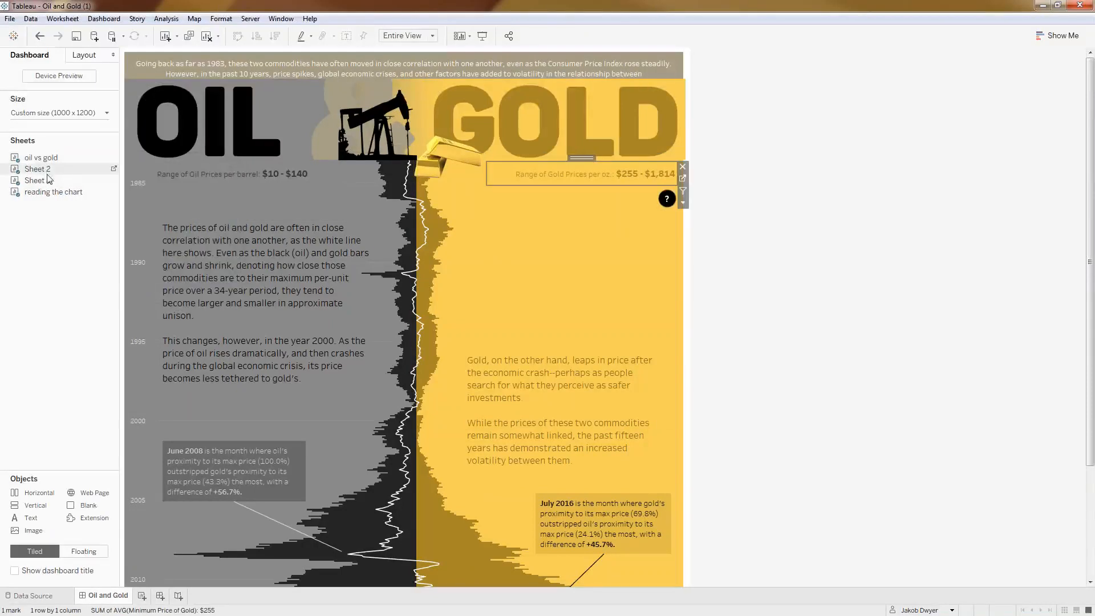
click(50, 180)
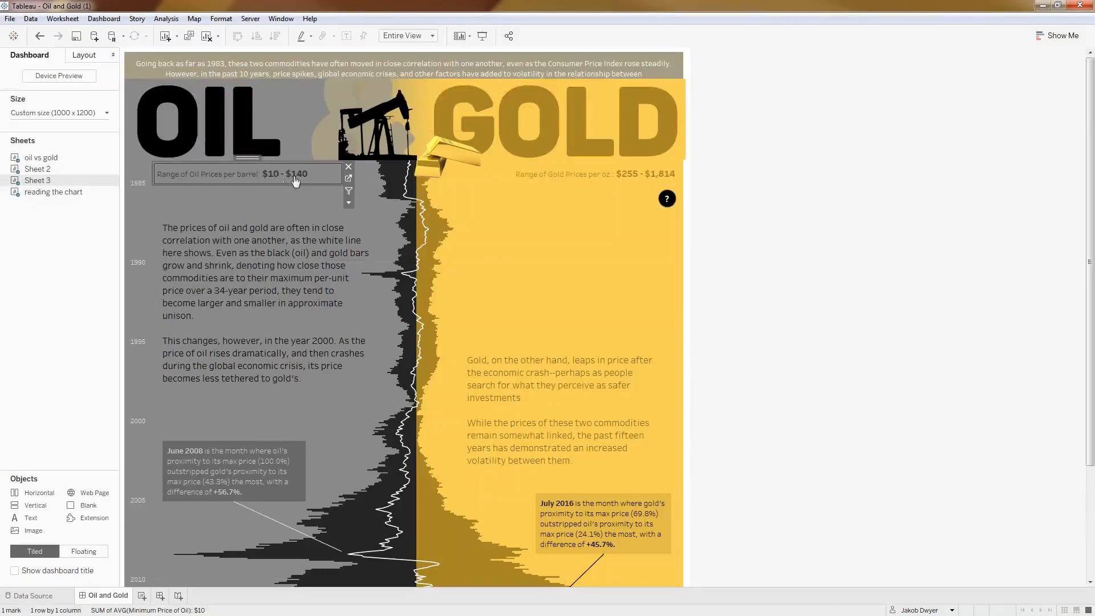
click(41, 194)
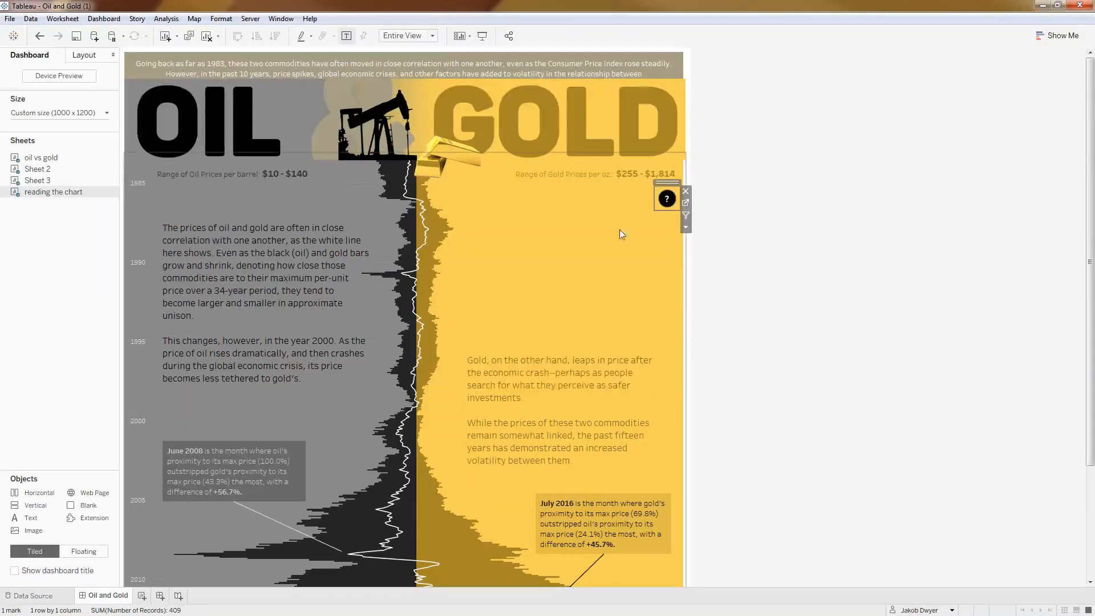
mouse_move(667, 201)
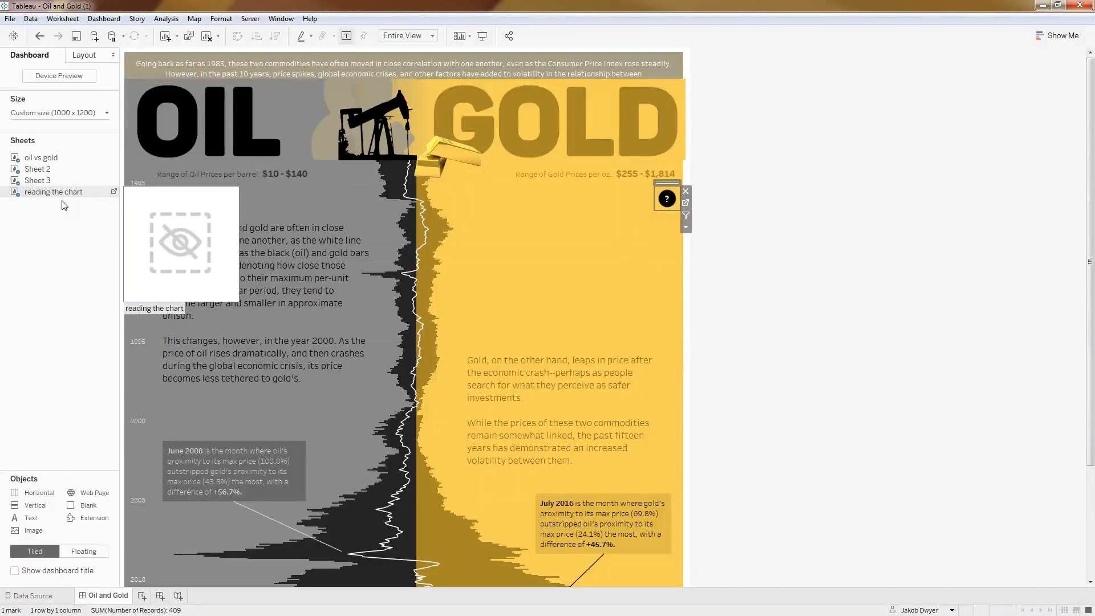
click(59, 280)
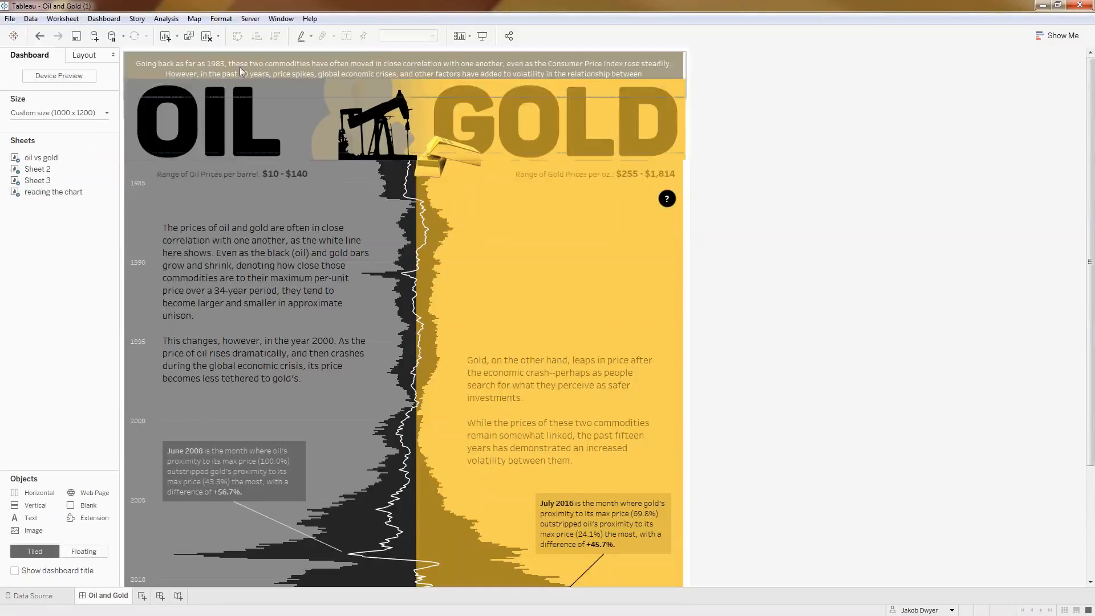
Step: Remove the introductory text object above the dashboard title and undo the removal
click(331, 66)
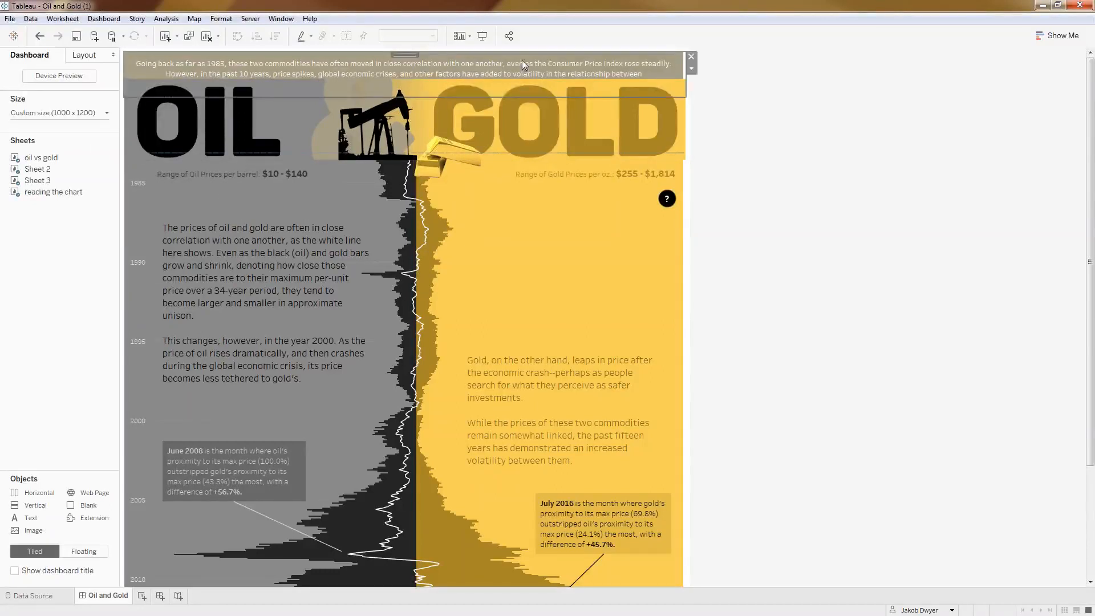
mouse_move(405, 56)
mouse_down()
mouse_move(423, 79)
mouse_move(423, 64)
mouse_up()
click(691, 56)
key(ctrl+z)
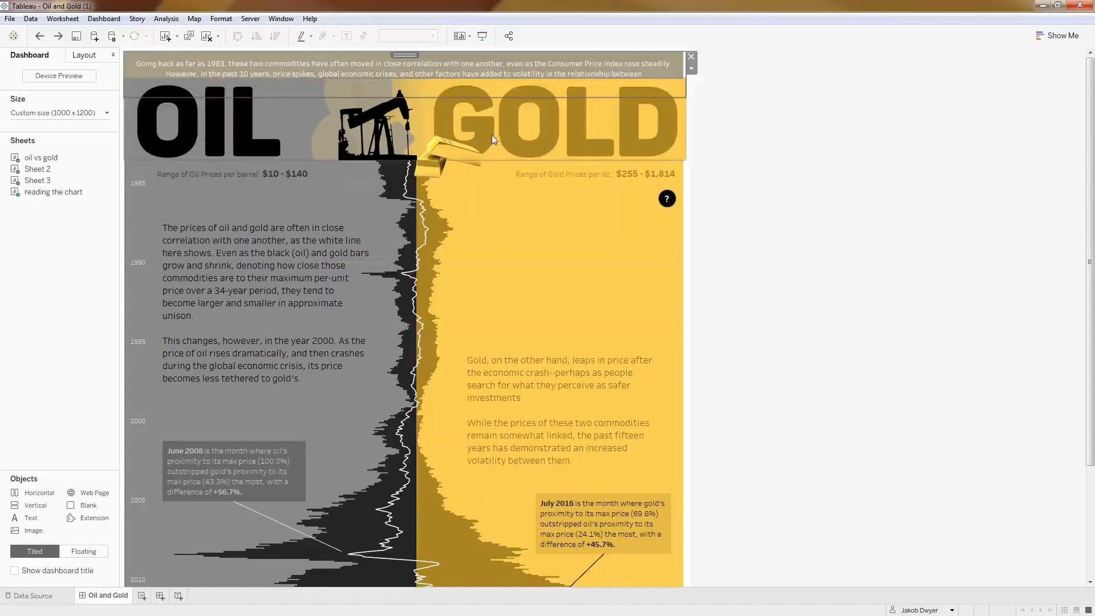
Step: Remove the oil pump, gold bars and "OIL & GOLD" title images from the dashboard header
click(368, 130)
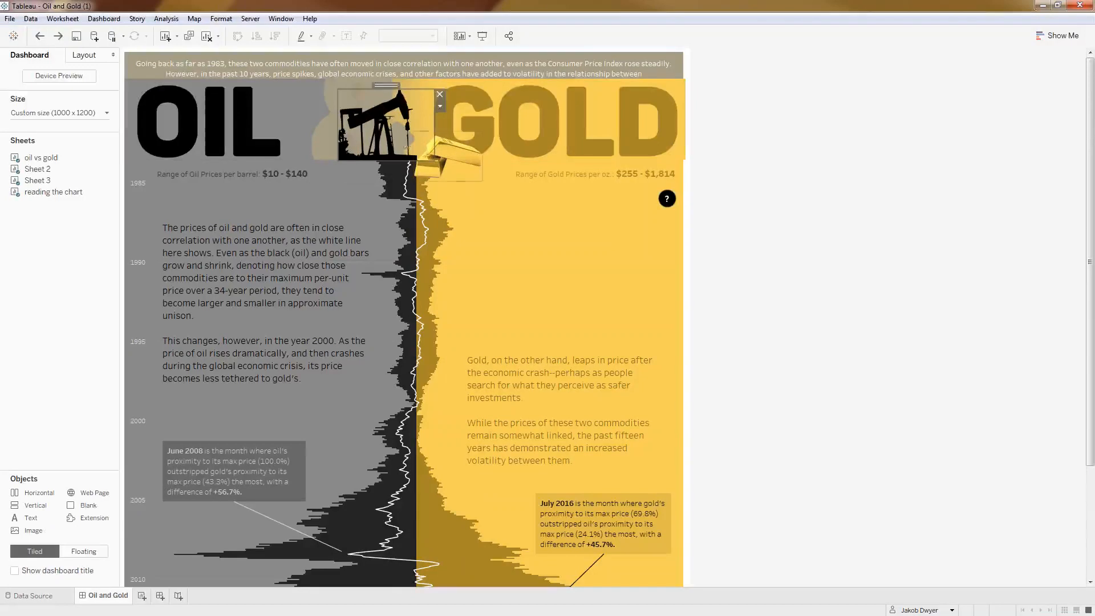
click(440, 95)
click(447, 150)
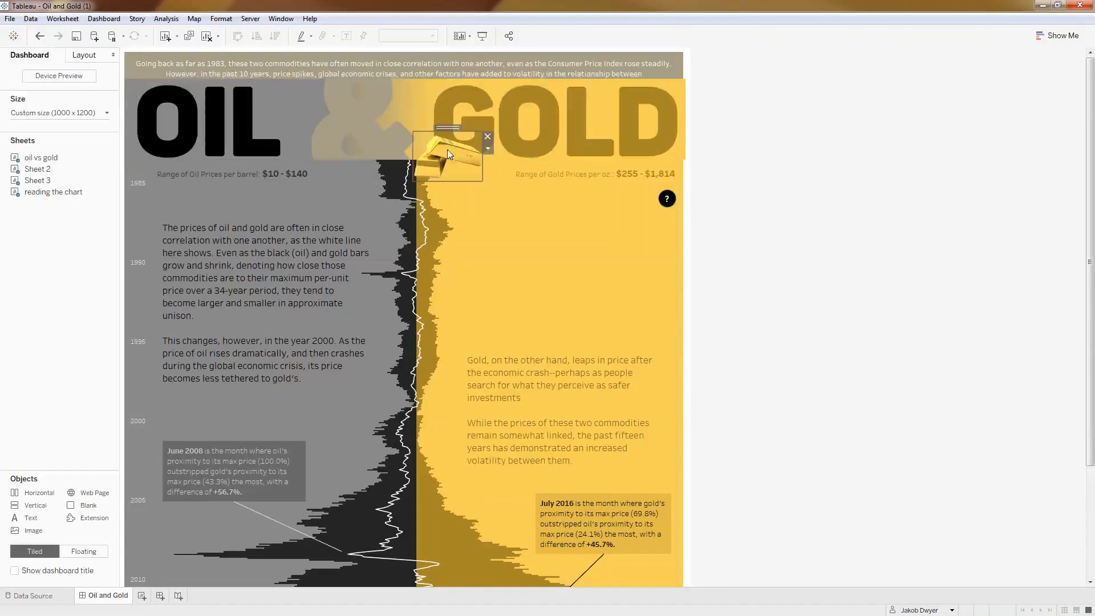
click(488, 135)
click(691, 83)
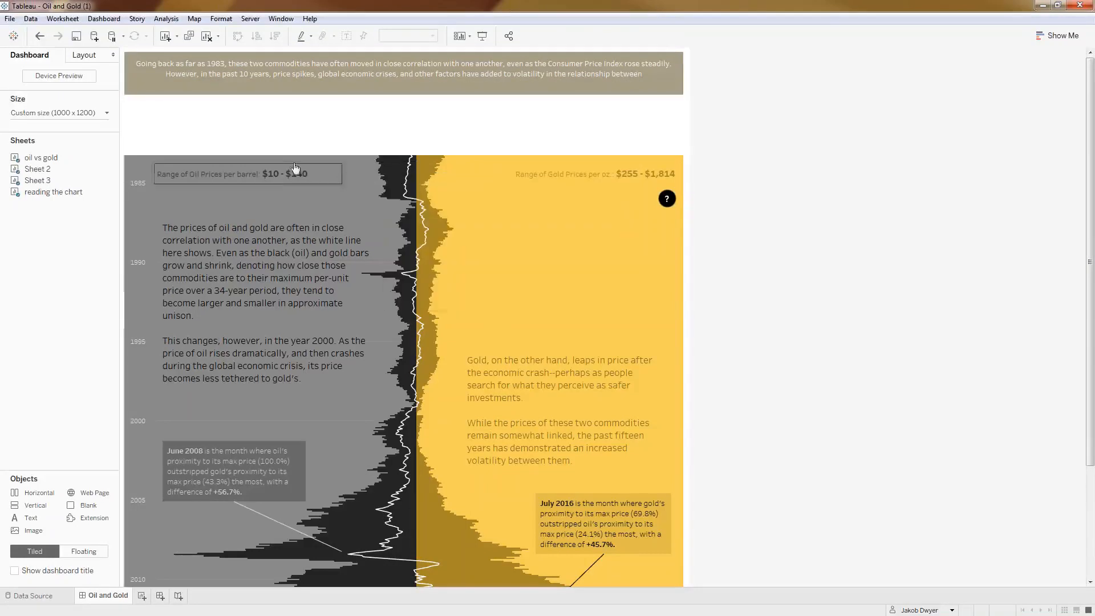
Step: Undo the removal of the three header images and deselect the dashboard object
key(ctrl+z)
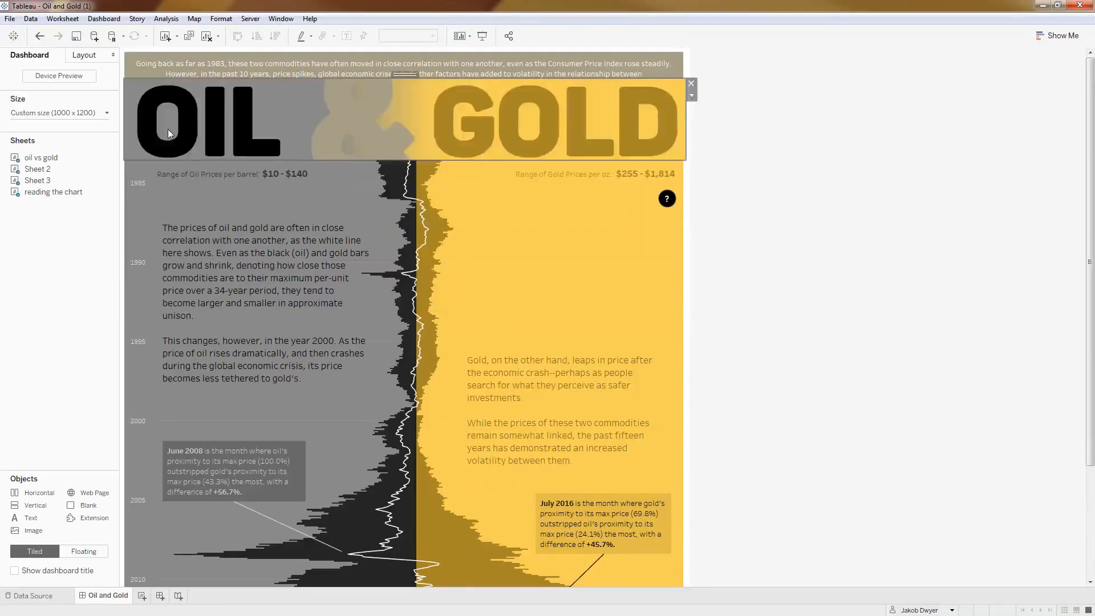
key(ctrl+z)
key(ctrl+z)
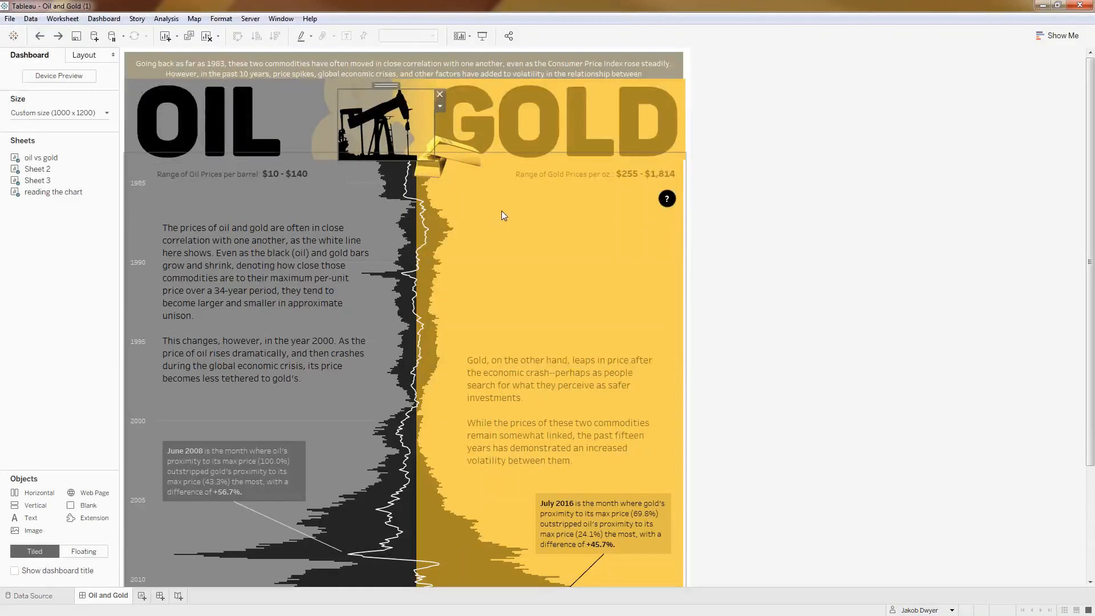
click(808, 186)
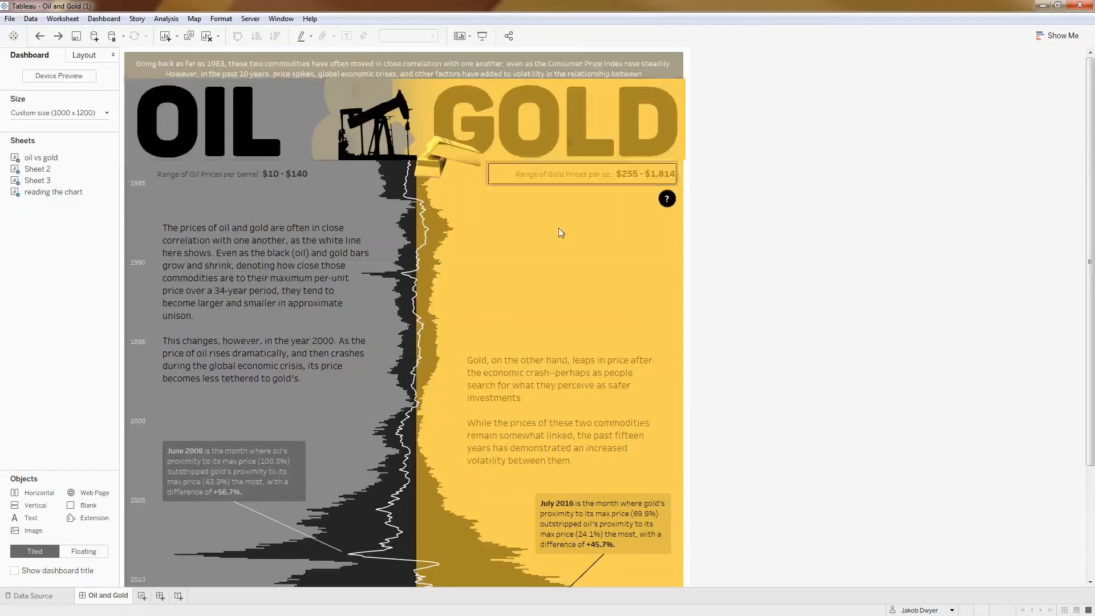
Step: Examine how the title image blends into the chart, and view the dashboard down to the data source footer and back
scroll(557, 245, down, 1)
scroll(556, 245, down, 1)
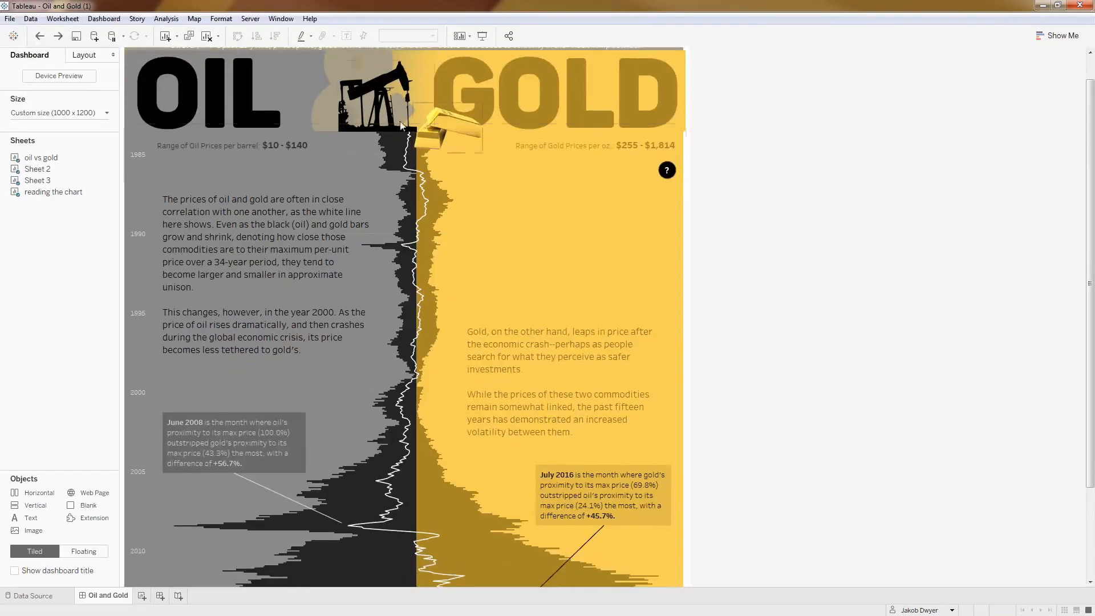
click(196, 99)
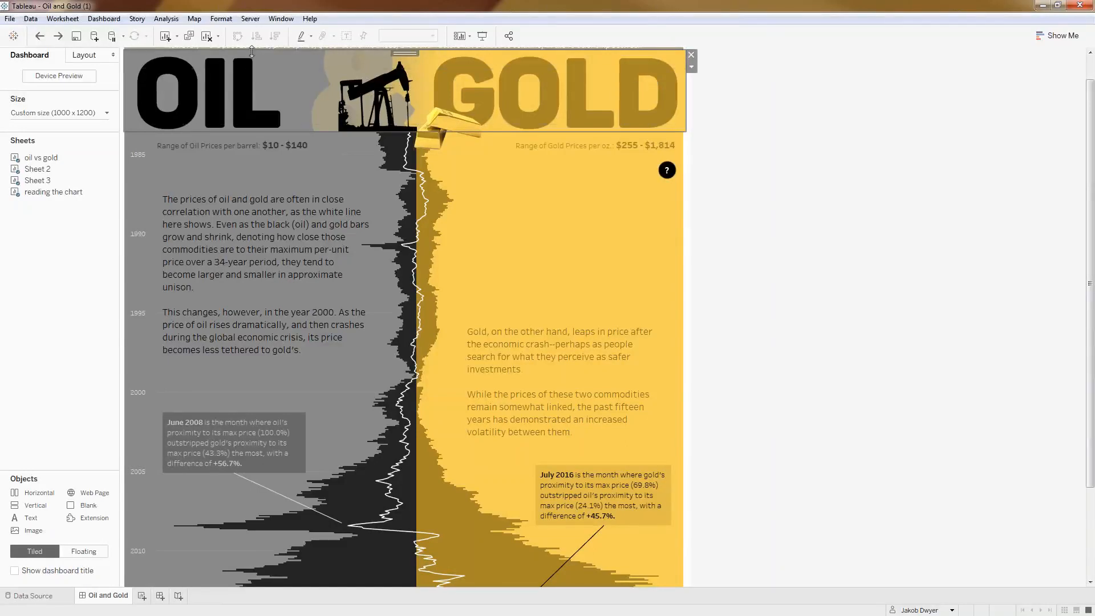
scroll(683, 327, down, 2)
scroll(687, 334, down, 3)
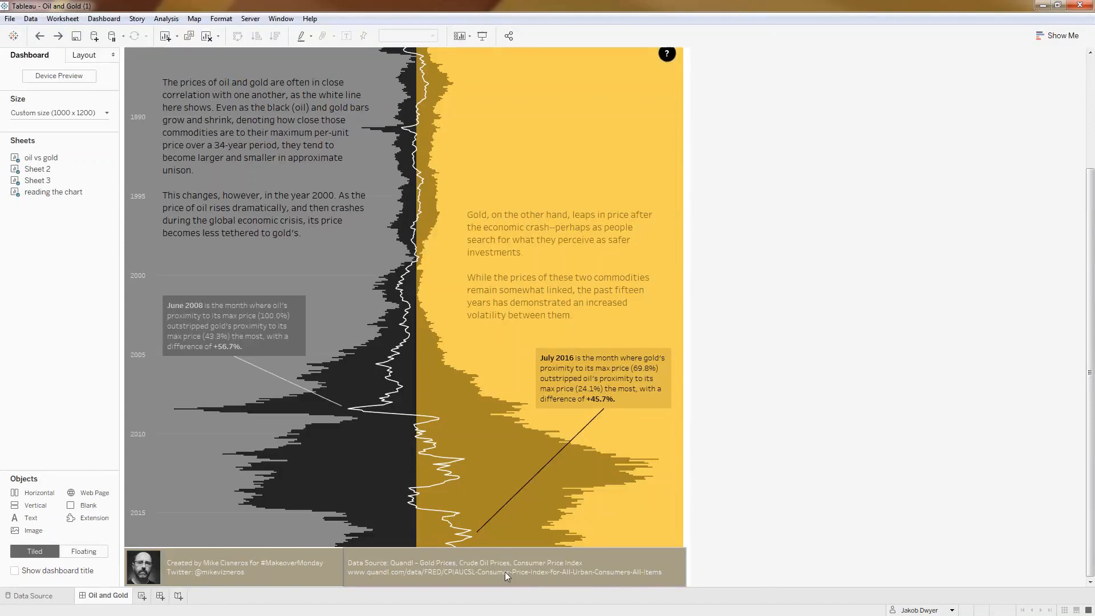
scroll(730, 354, up, 1)
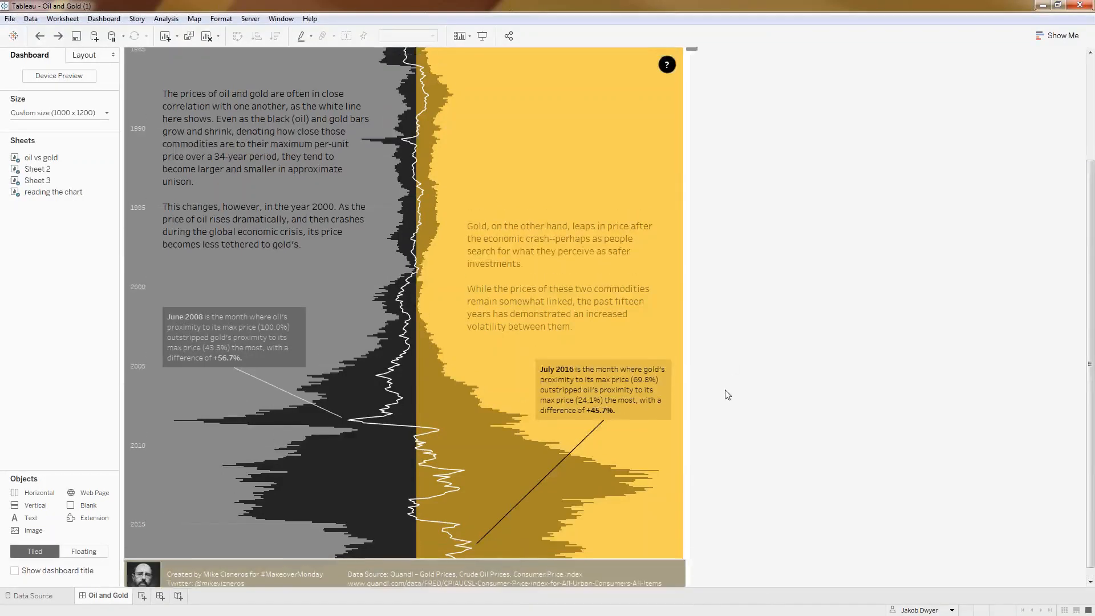
scroll(728, 395, up, 3)
scroll(725, 393, up, 2)
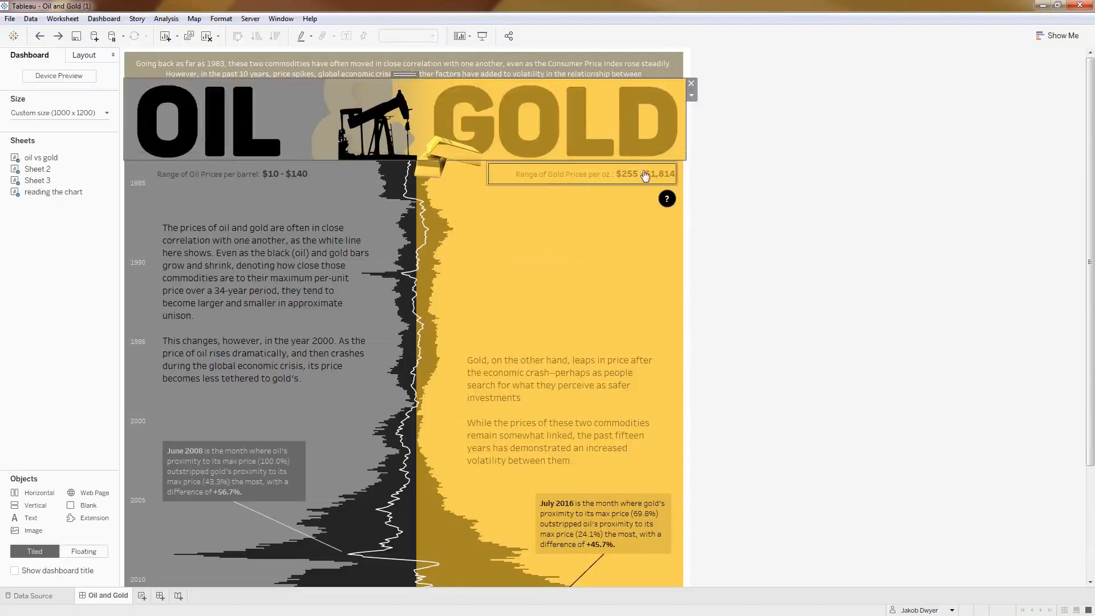
Step: View the question-mark marker's help text and open its "reading the chart" worksheet from the dashboard
mouse_move(668, 199)
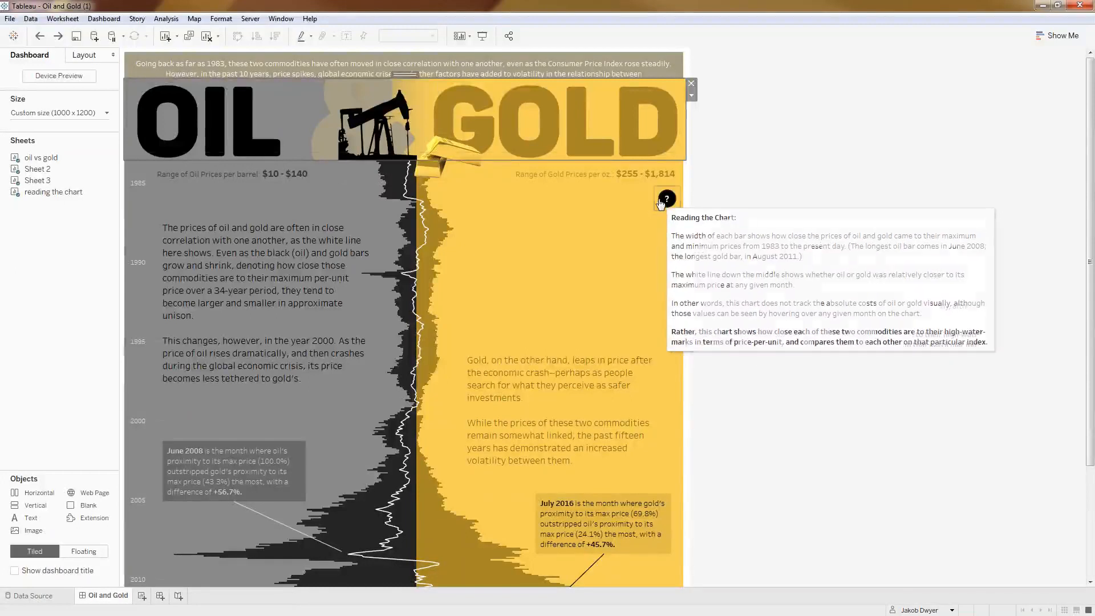
click(662, 199)
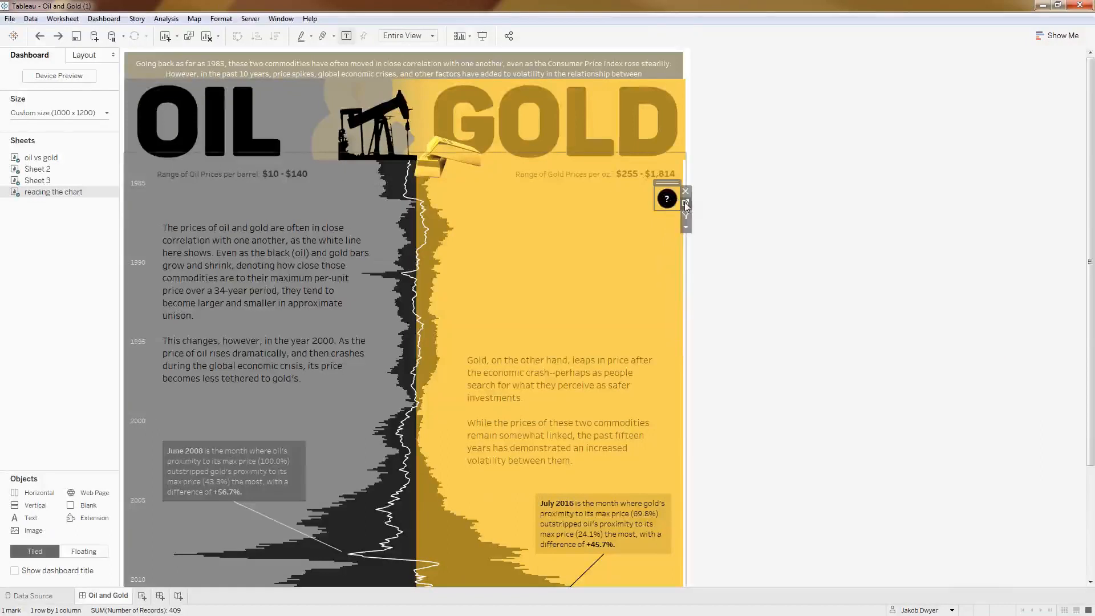
click(686, 204)
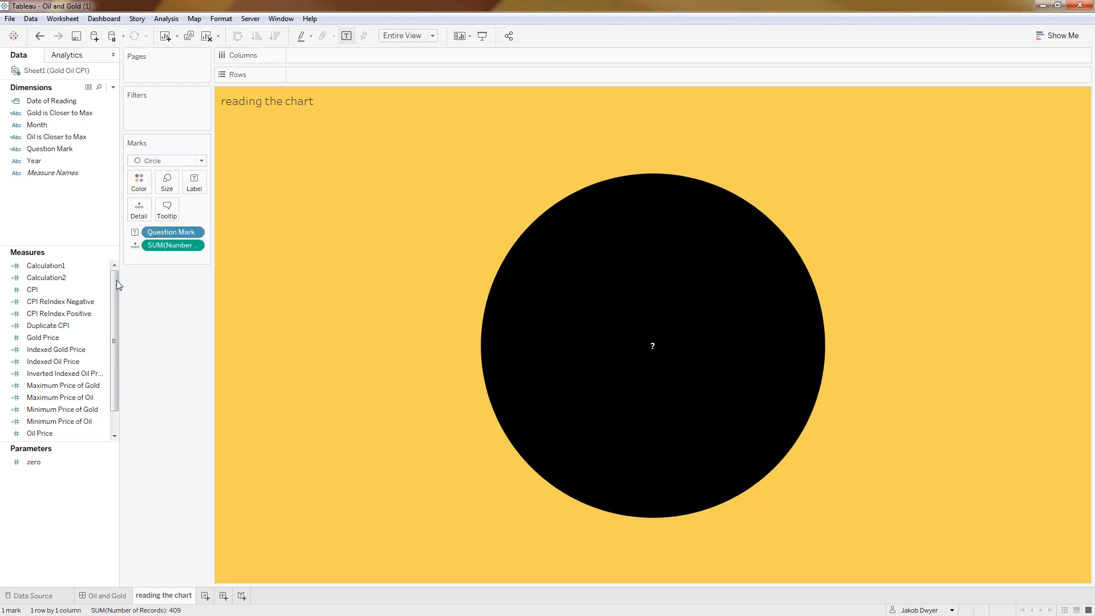
Step: Inspect the formula of the Question Mark calculated field and close it without changes
right_click(60, 149)
click(86, 216)
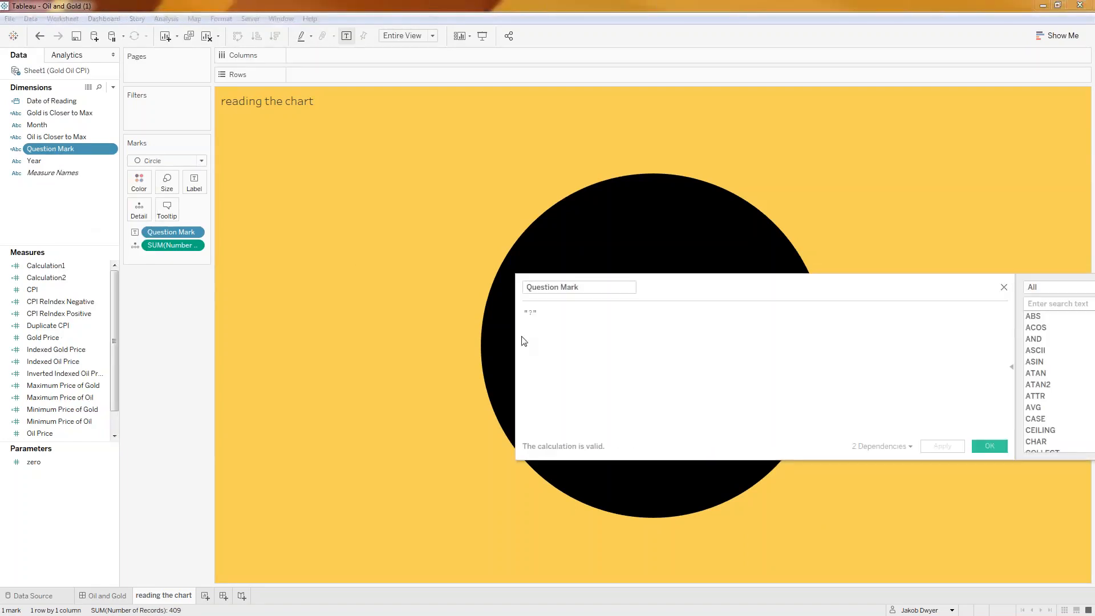
click(1004, 287)
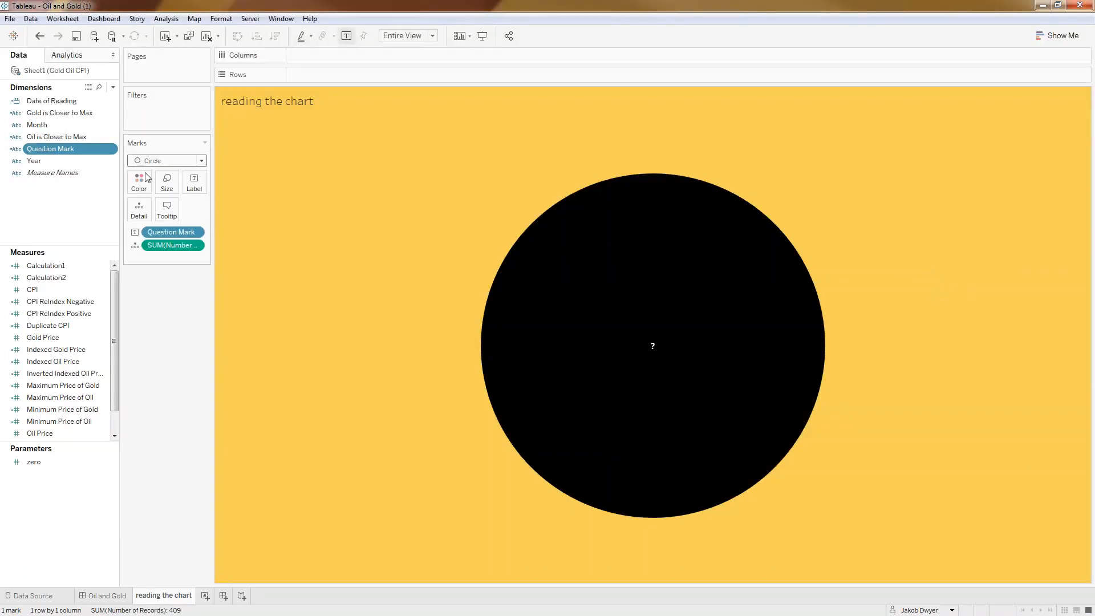
mouse_move(598, 217)
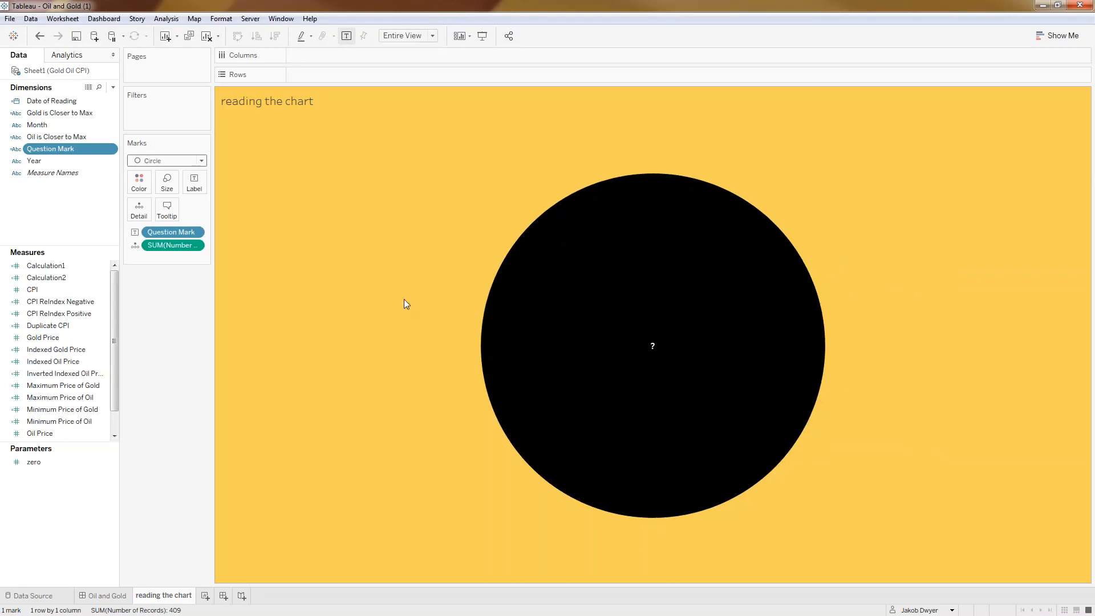
Step: Check the shading settings of the "reading the chart" worksheet and close the formatting options
click(221, 19)
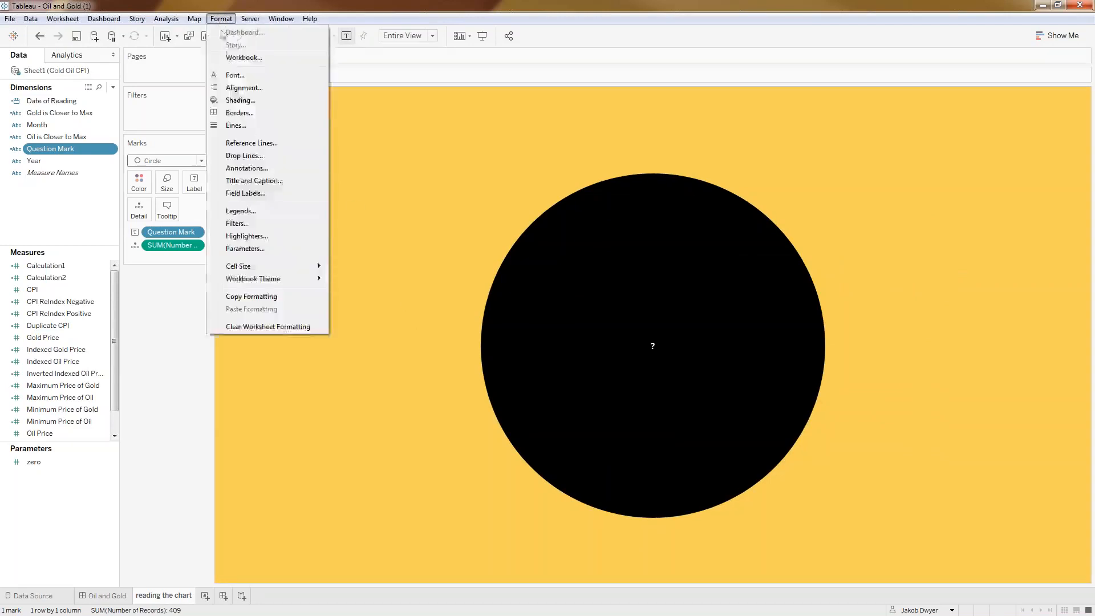
click(240, 99)
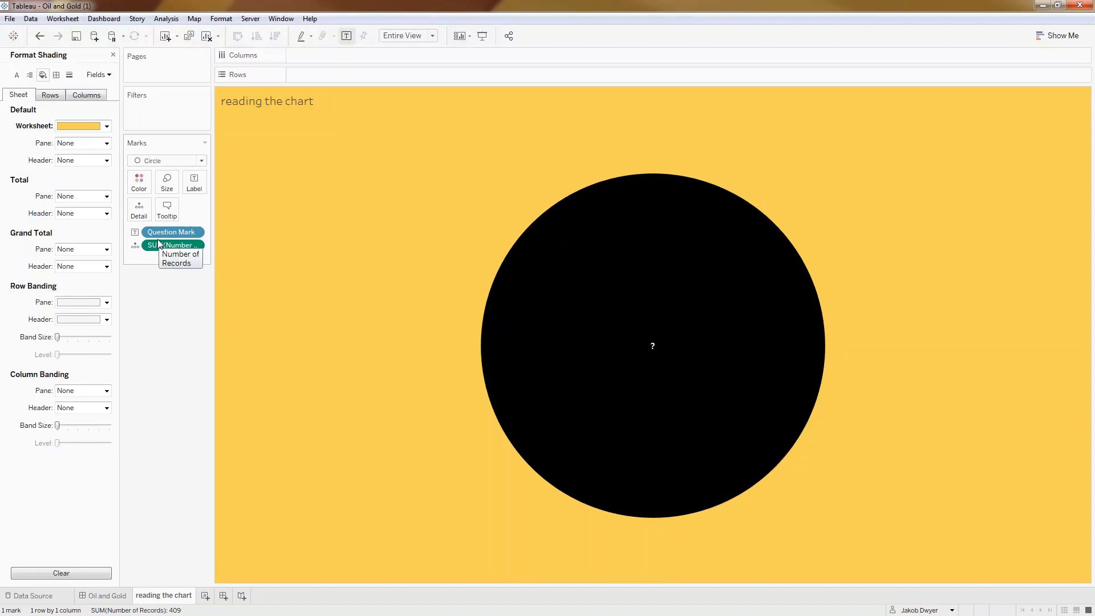
click(113, 55)
mouse_move(650, 339)
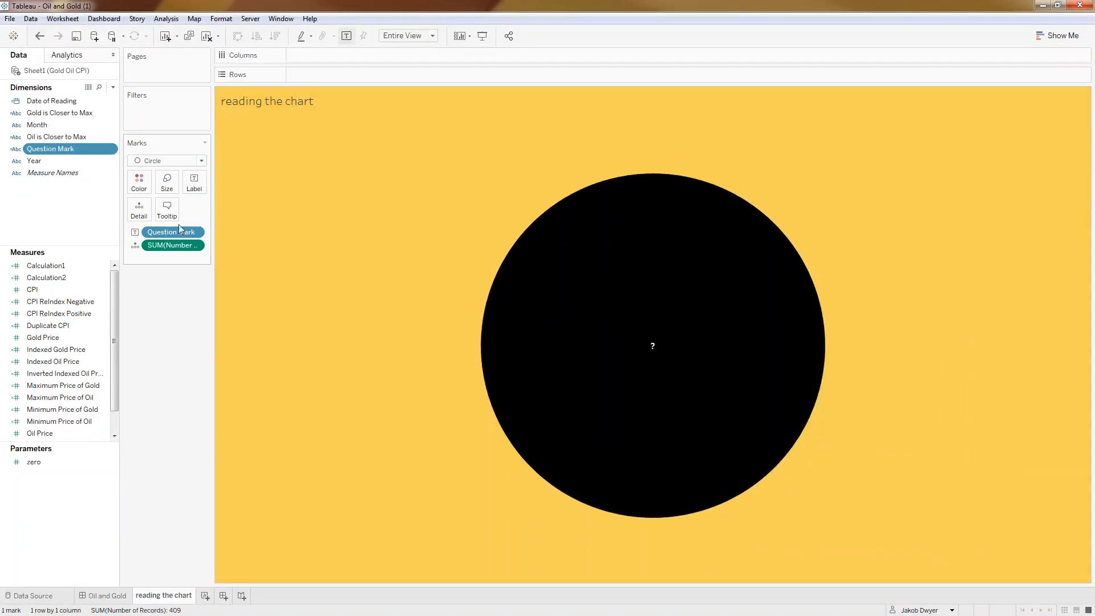
Step: Review the full "Reading the Chart" tooltip text of the circle mark in an enlarged editor and close it
click(167, 210)
drag(877, 210, 486, 193)
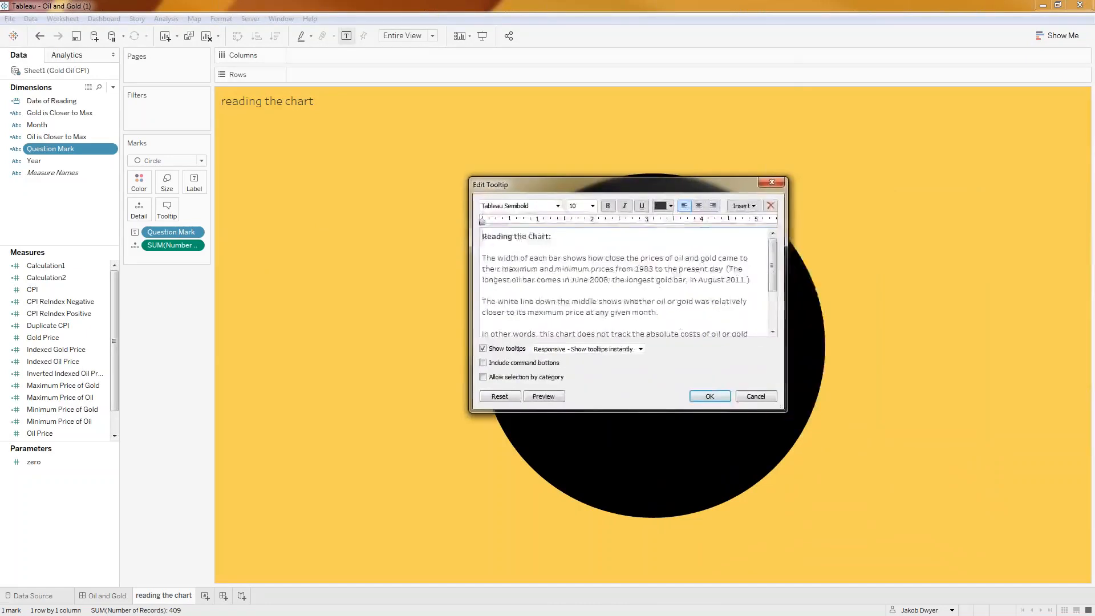
drag(785, 409, 963, 501)
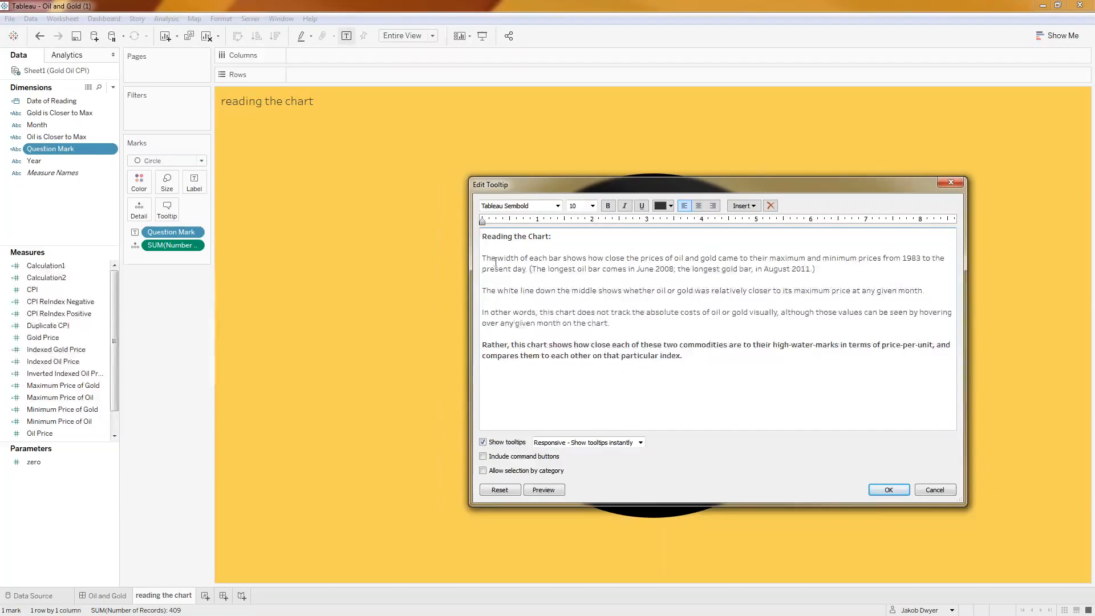
drag(589, 192, 681, 187)
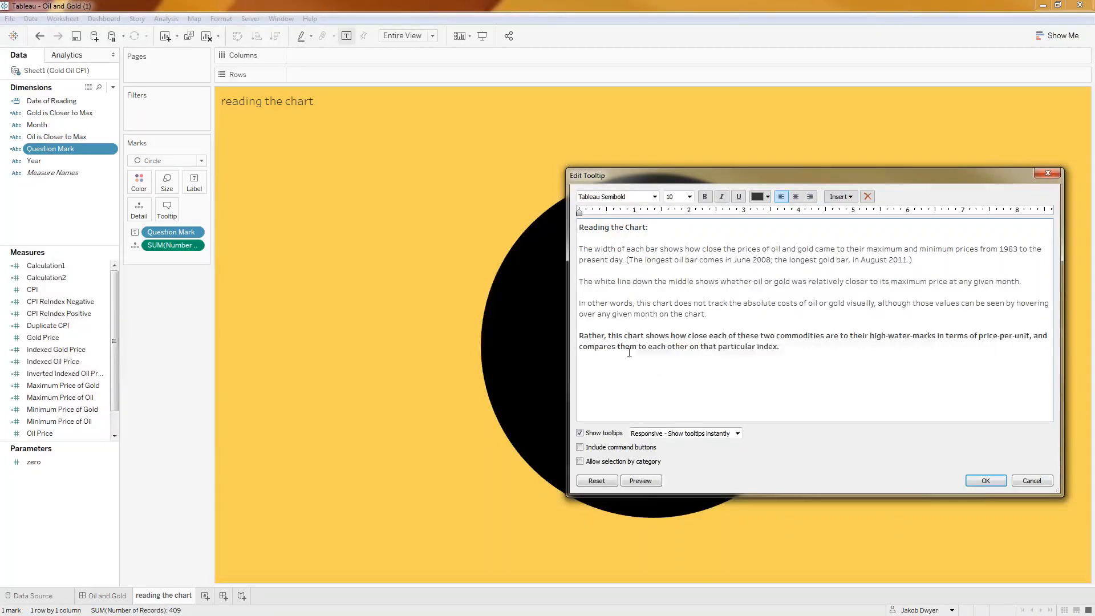
click(980, 482)
mouse_move(743, 333)
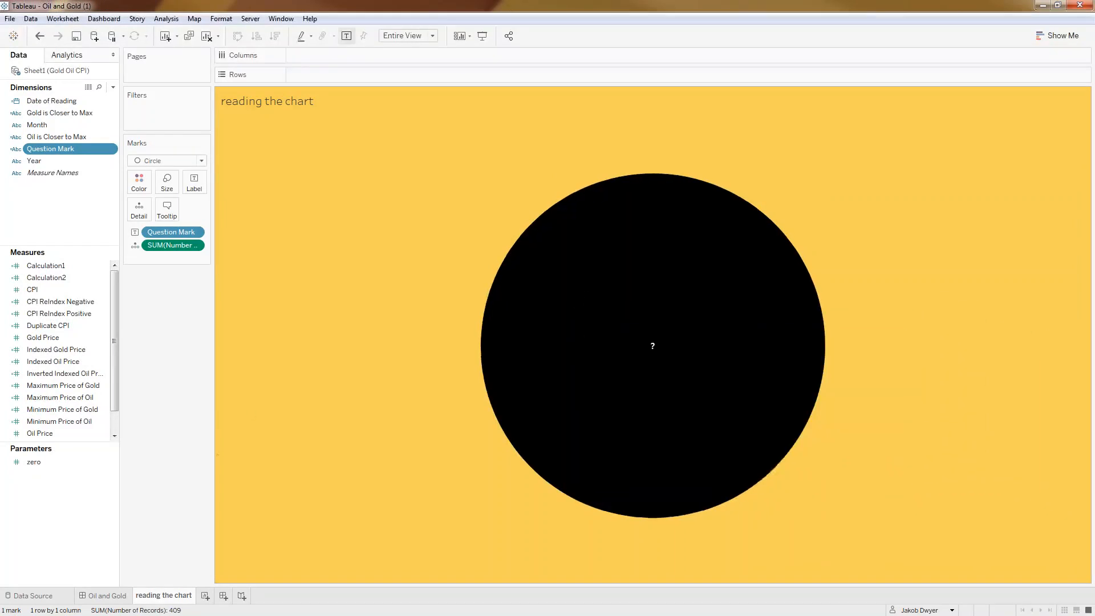
Step: Return to the Oil and Gold dashboard and view the question-mark marker's "Reading the Chart" tooltip
click(106, 595)
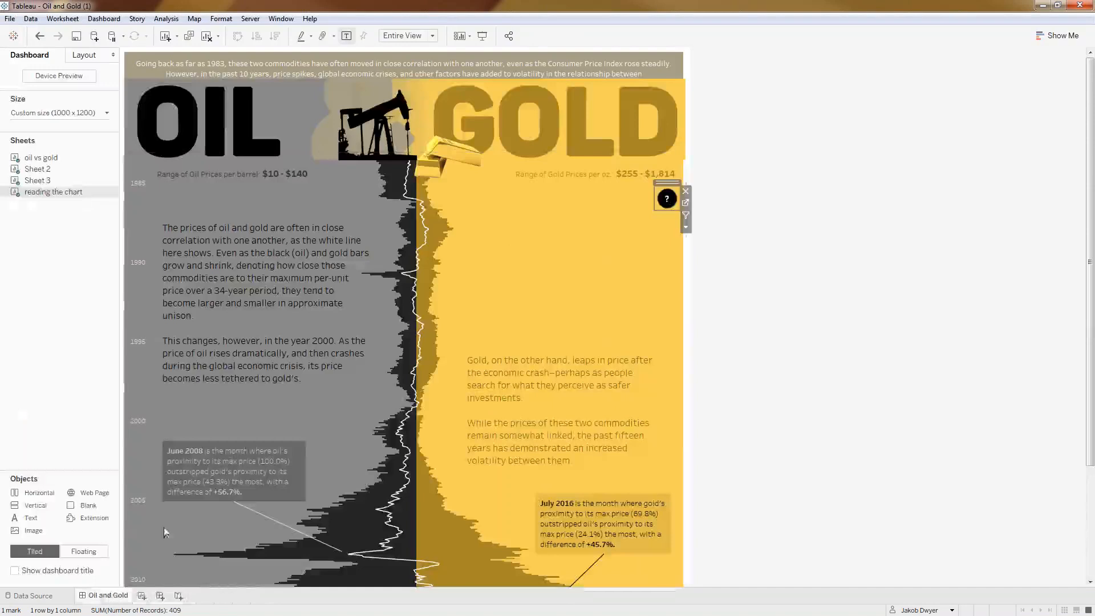
click(719, 318)
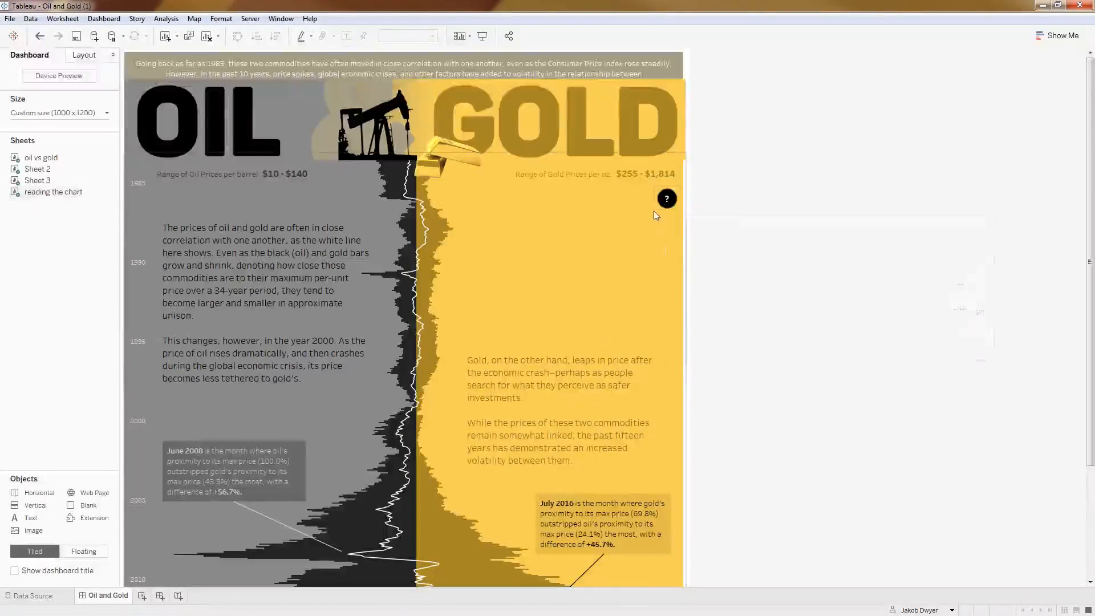
mouse_move(660, 210)
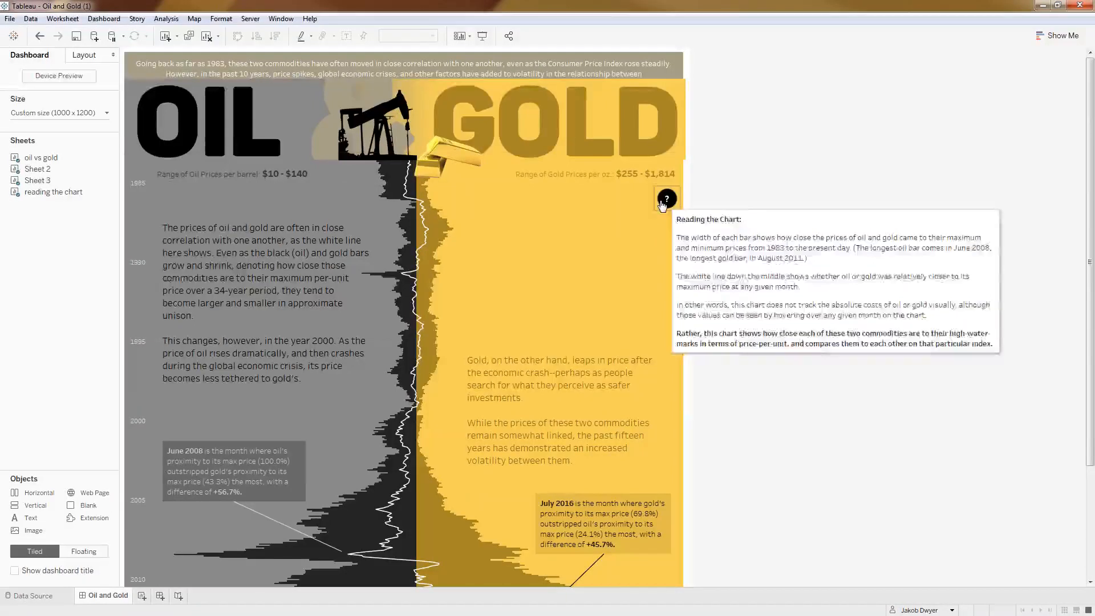
Step: Locate Sheet 2 and Sheet 3 on the dashboard by selecting each one in turn
click(46, 173)
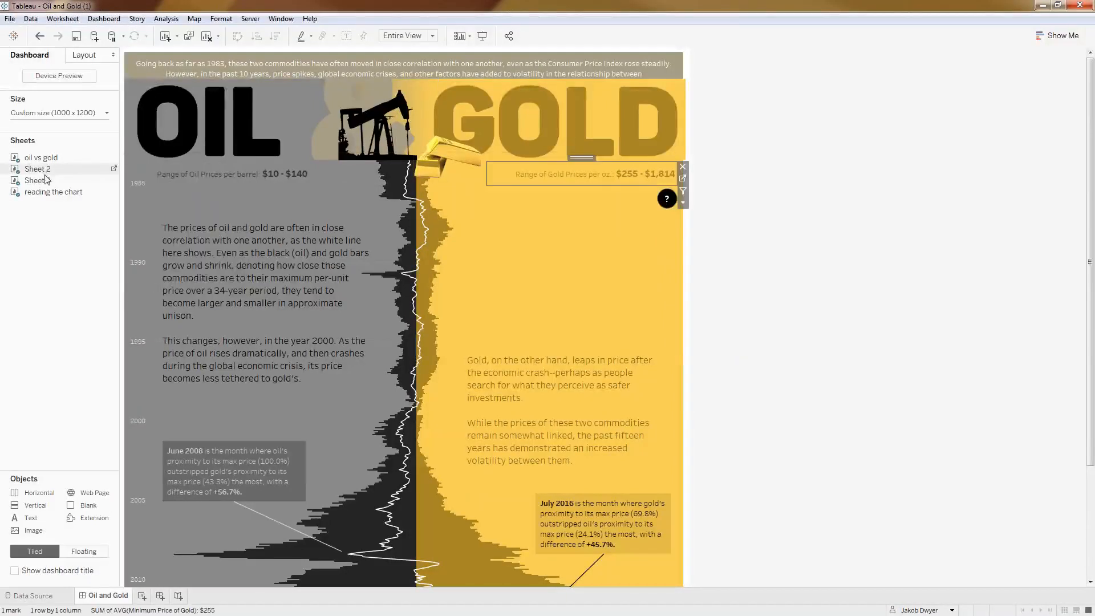
click(44, 181)
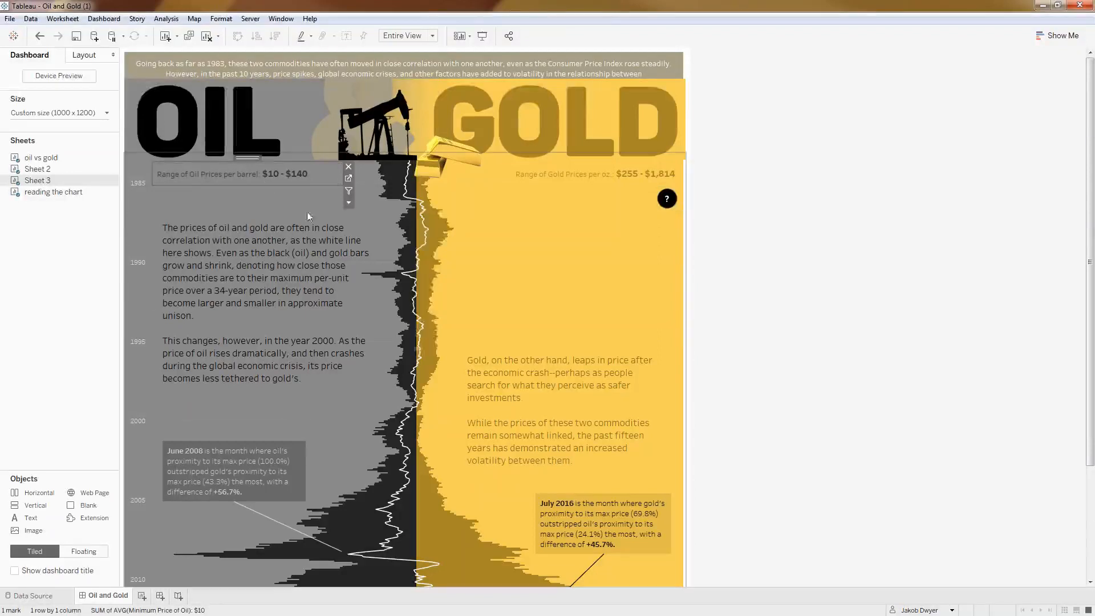
Step: Open the main chart's "oil vs gold" worksheet from the dashboard and select the June 2008 annotation
click(520, 241)
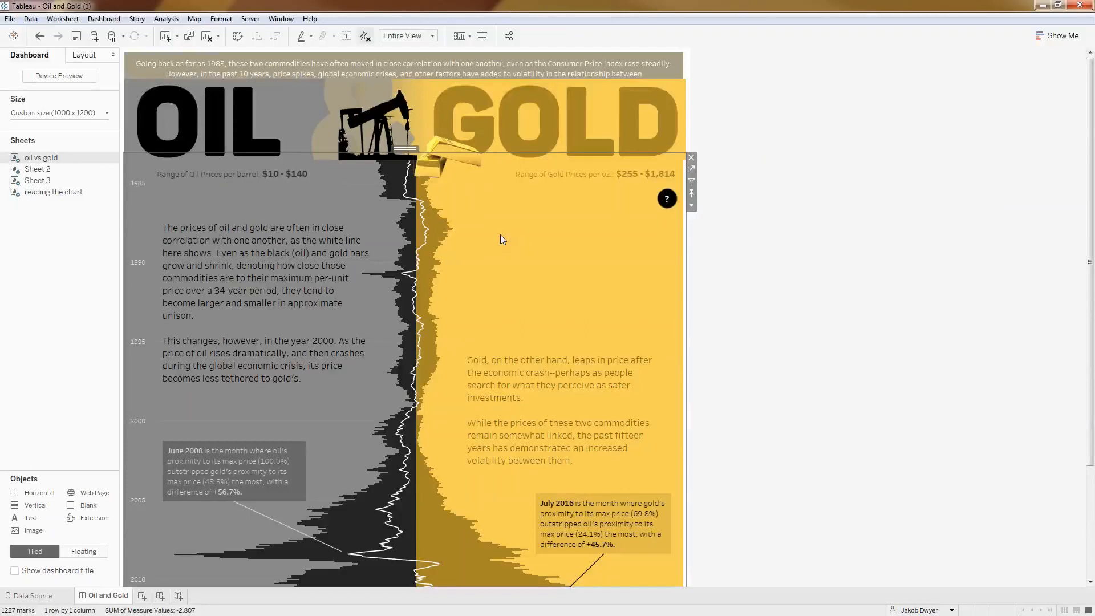
click(691, 170)
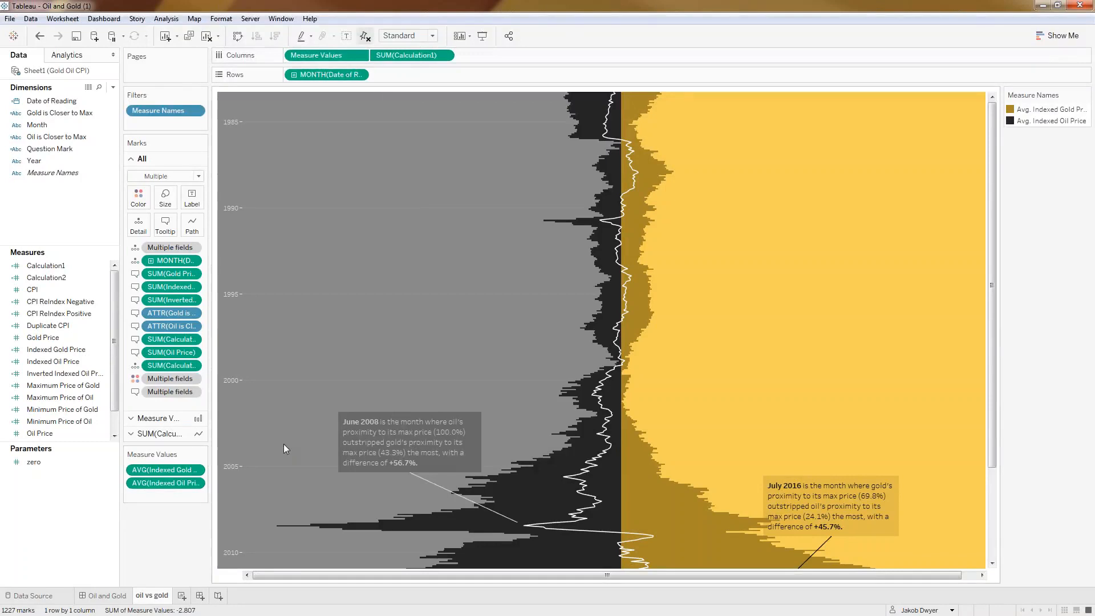
click(477, 447)
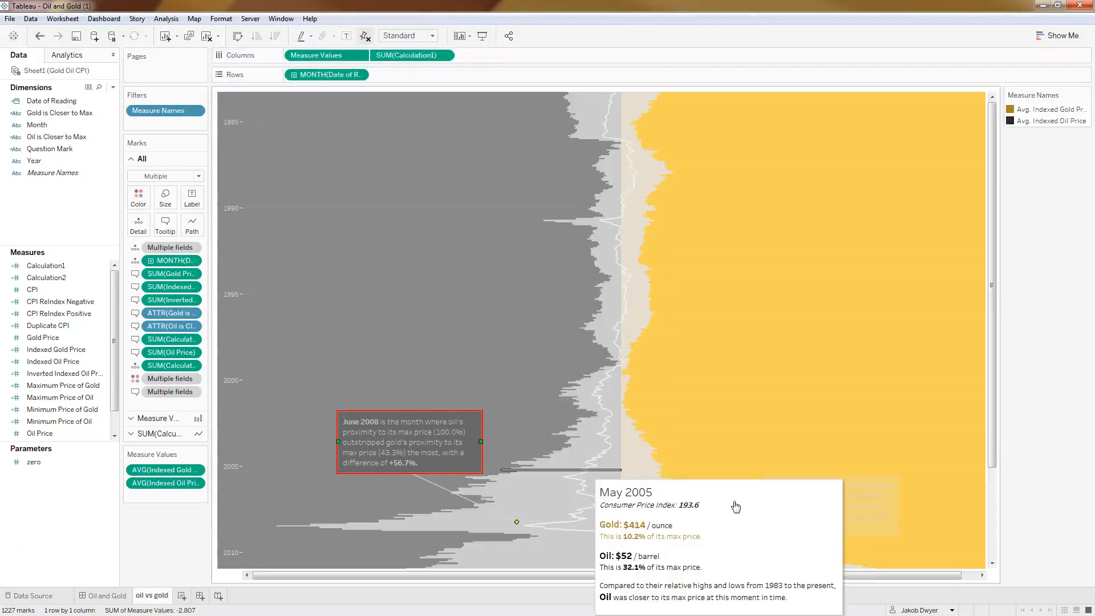
Step: Examine the June 2008 and July 2016 annotations and the oil and gold areas along the full timeline
click(804, 517)
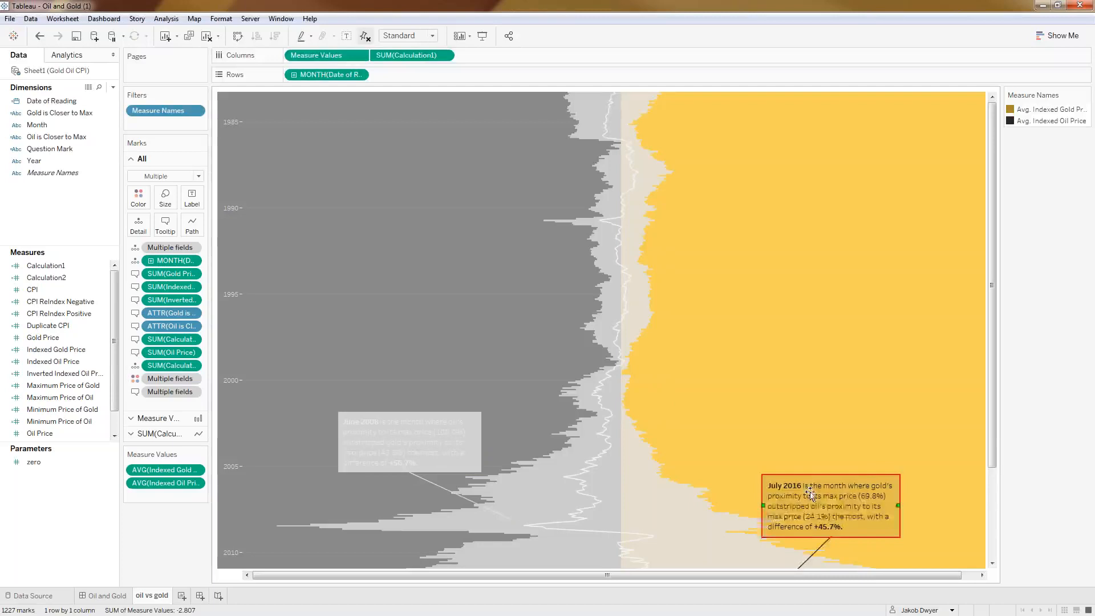
click(539, 359)
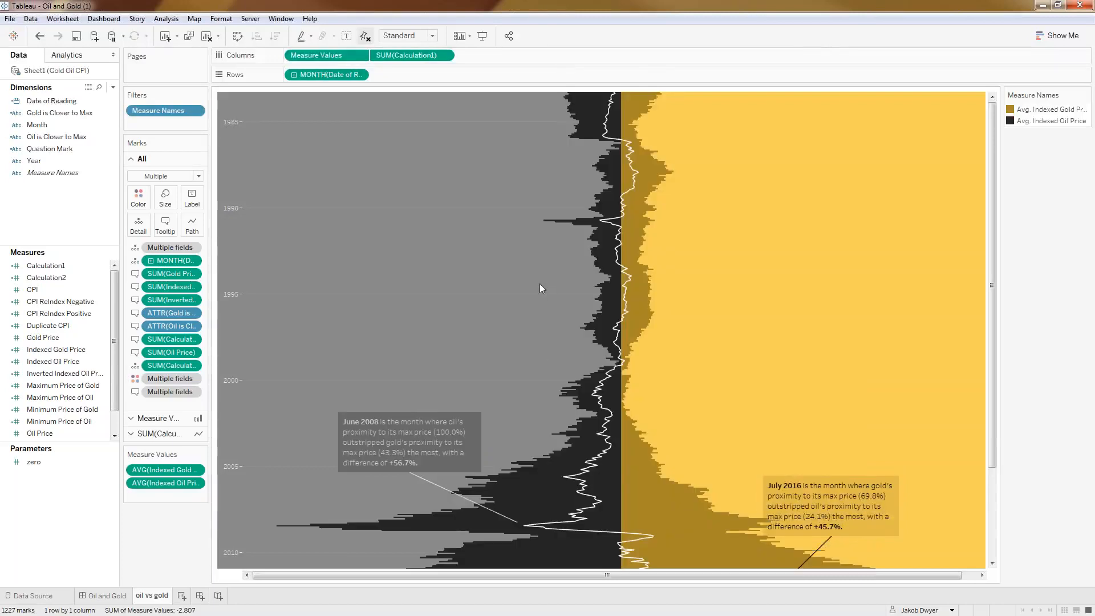
scroll(516, 313, down, 3)
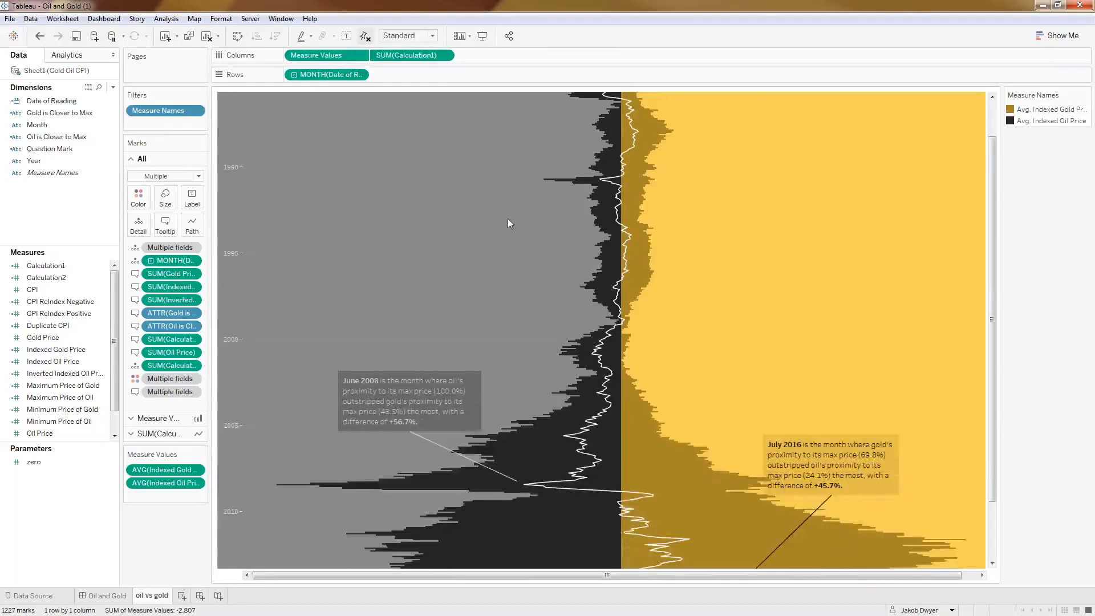
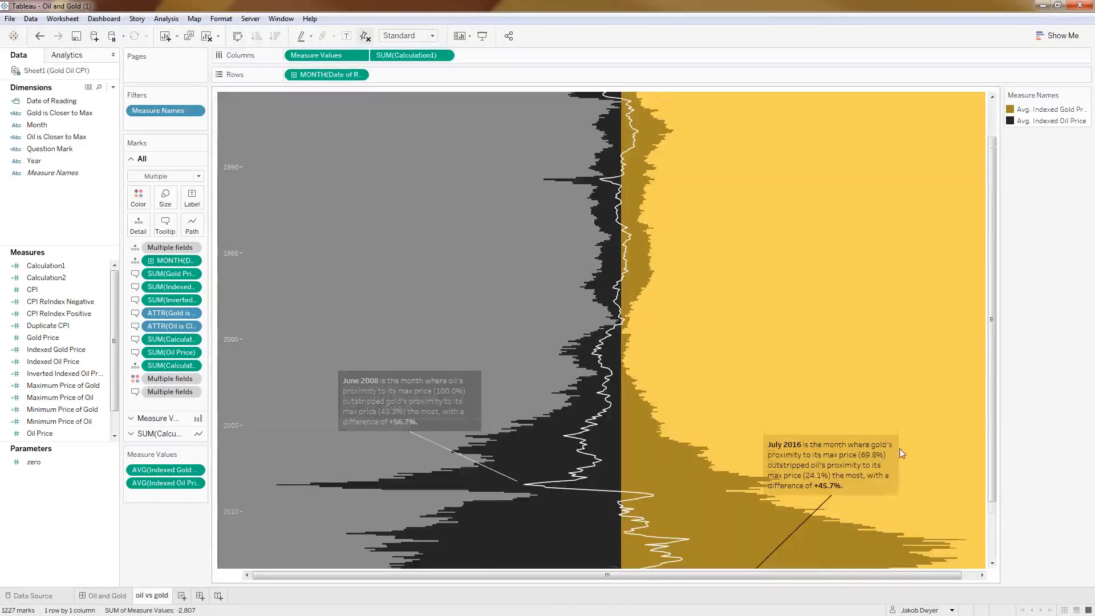
scroll(899, 448, down, 3)
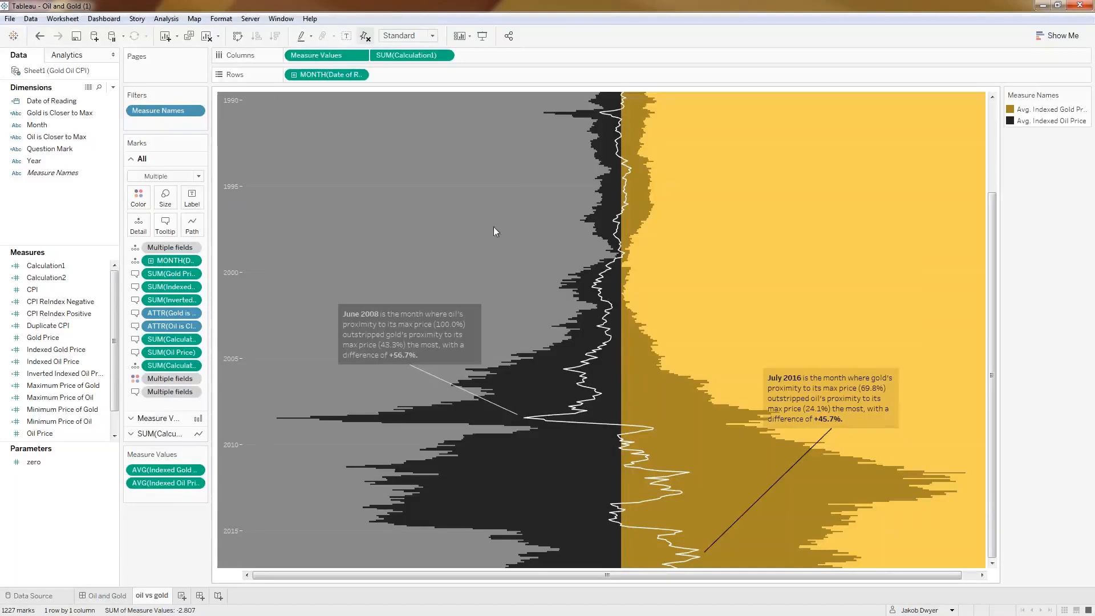
drag(327, 176, 527, 270)
drag(767, 228, 955, 312)
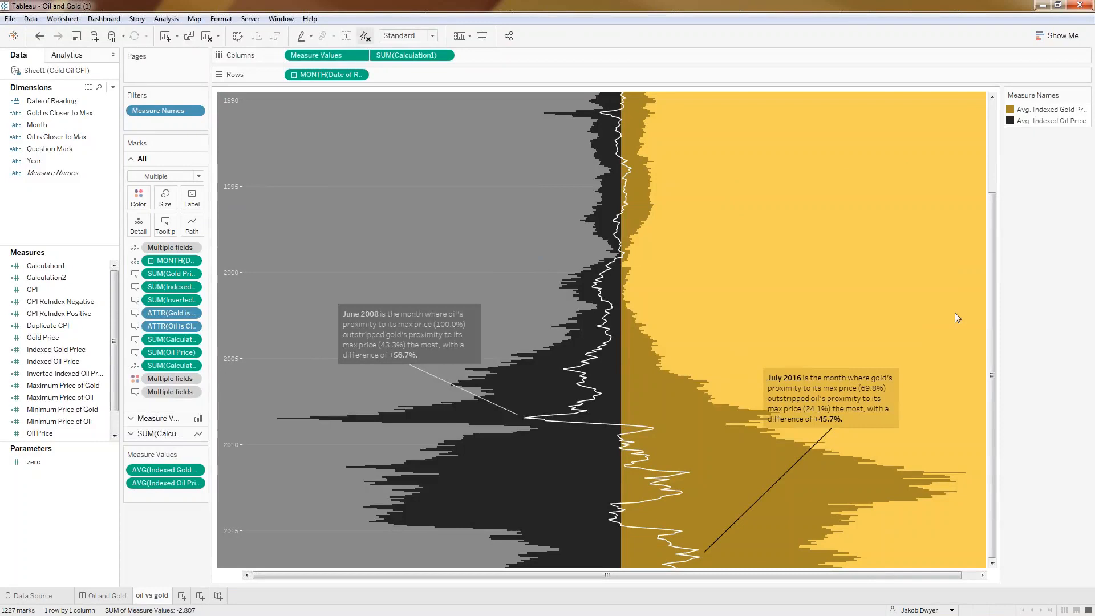
click(1044, 112)
click(1045, 123)
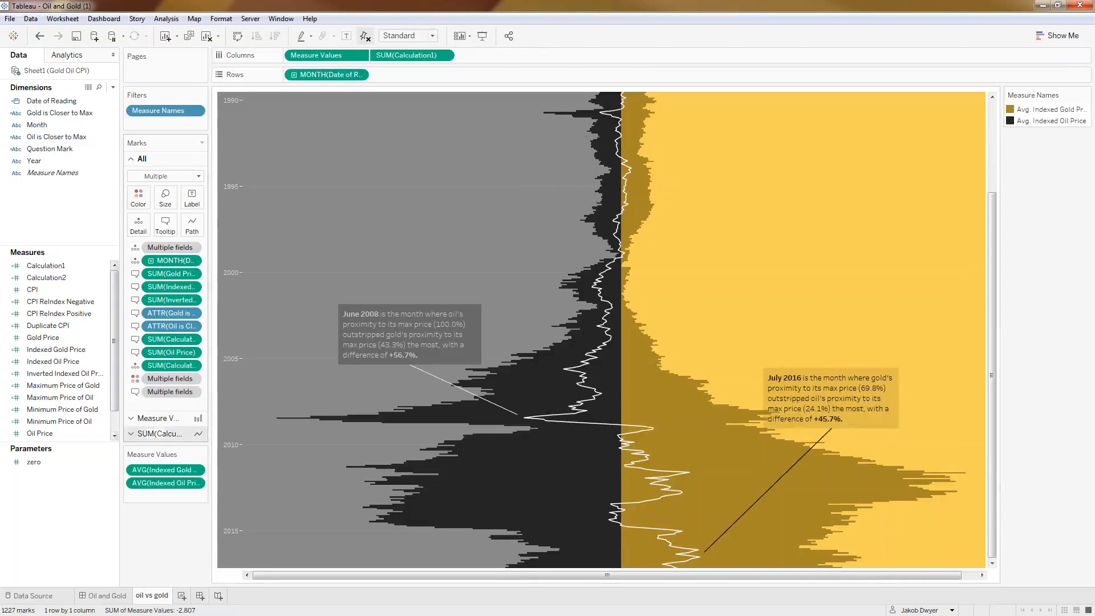
Step: Show the axis headers for both Measure Values and SUM(Calculation1) on the chart
click(158, 418)
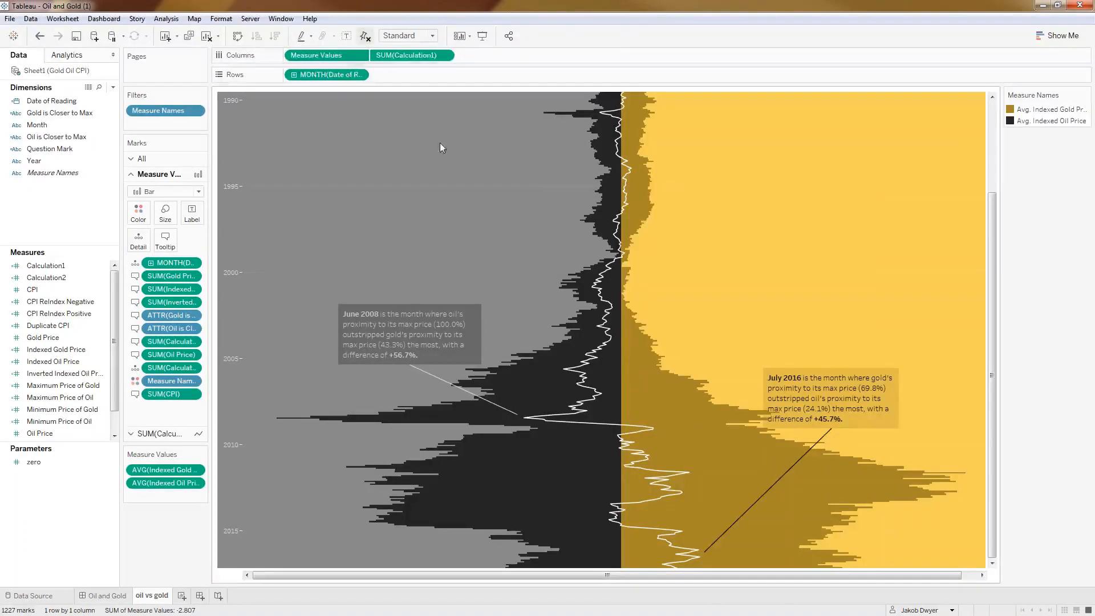
right_click(328, 57)
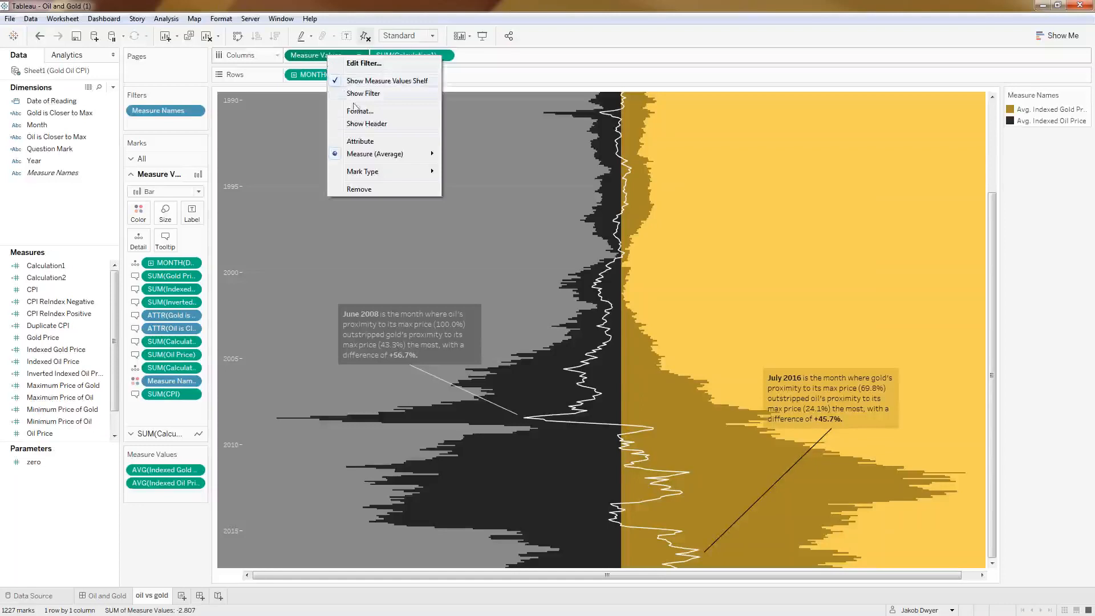
click(362, 124)
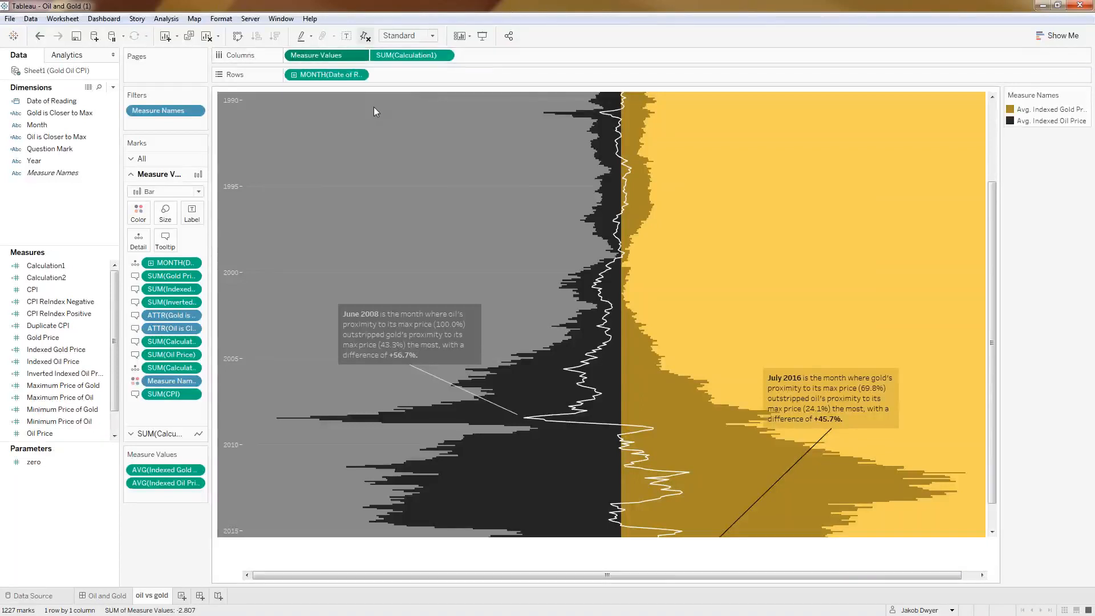
right_click(393, 56)
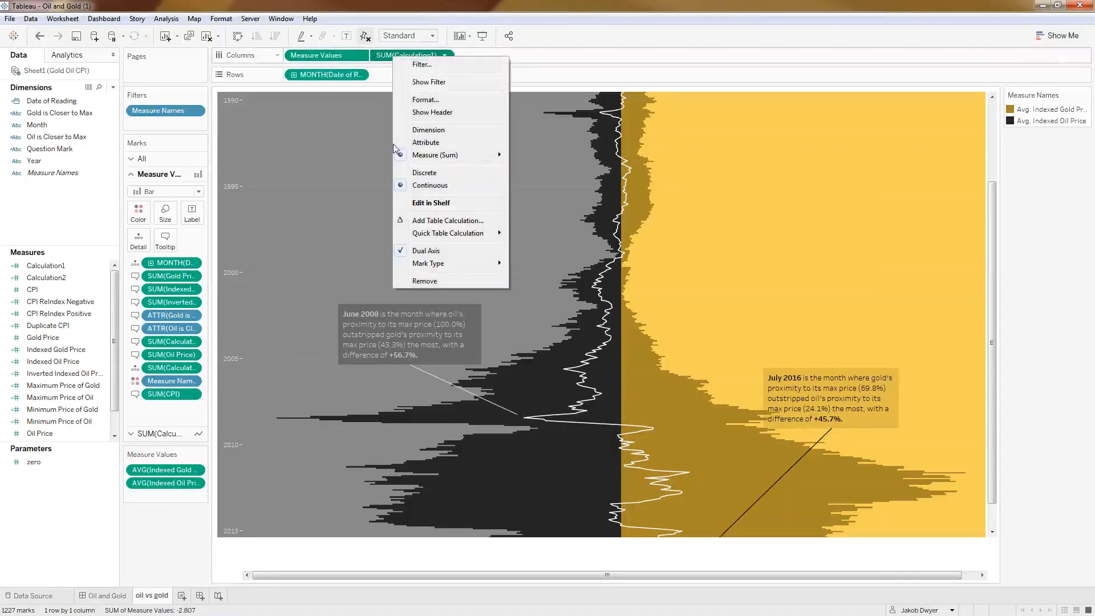
click(429, 113)
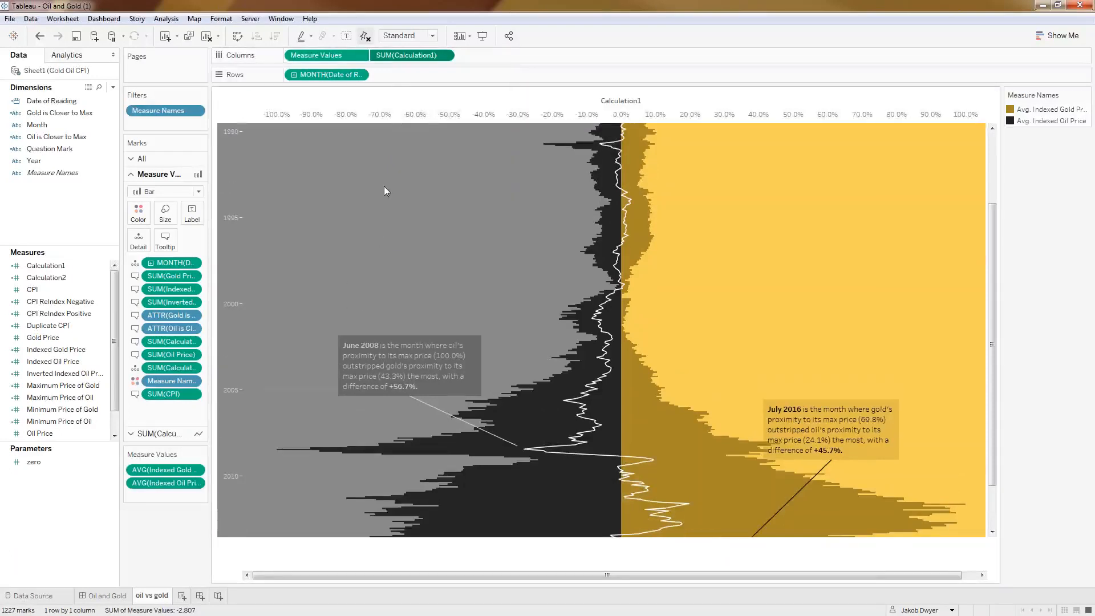
Step: Inspect the existing reference line's settings on the Value axis, including its fill above and below, and close them without changes
right_click(418, 120)
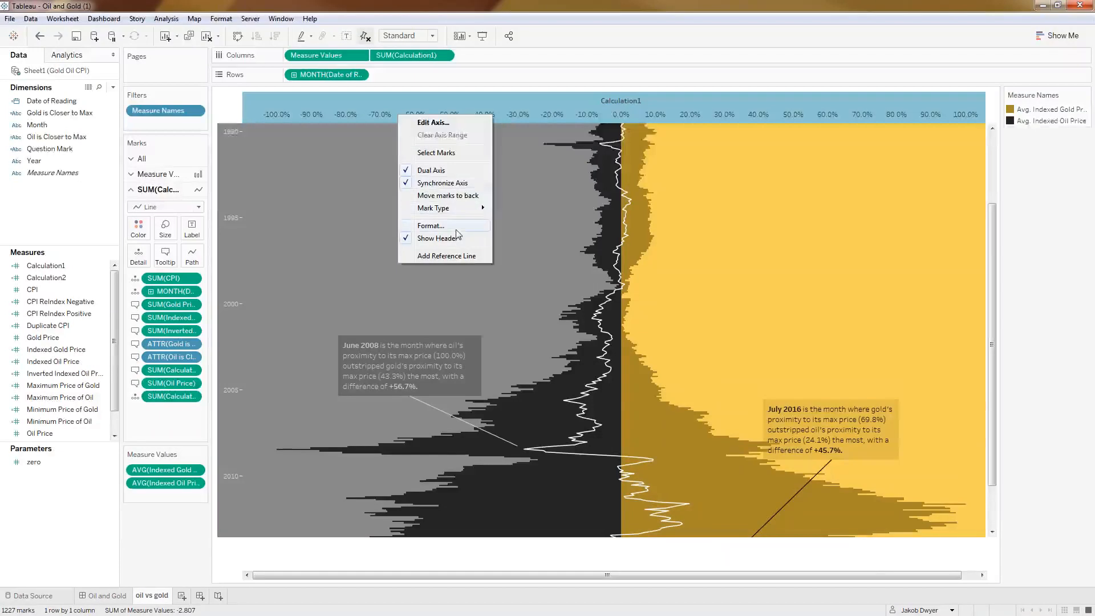
click(339, 229)
right_click(409, 545)
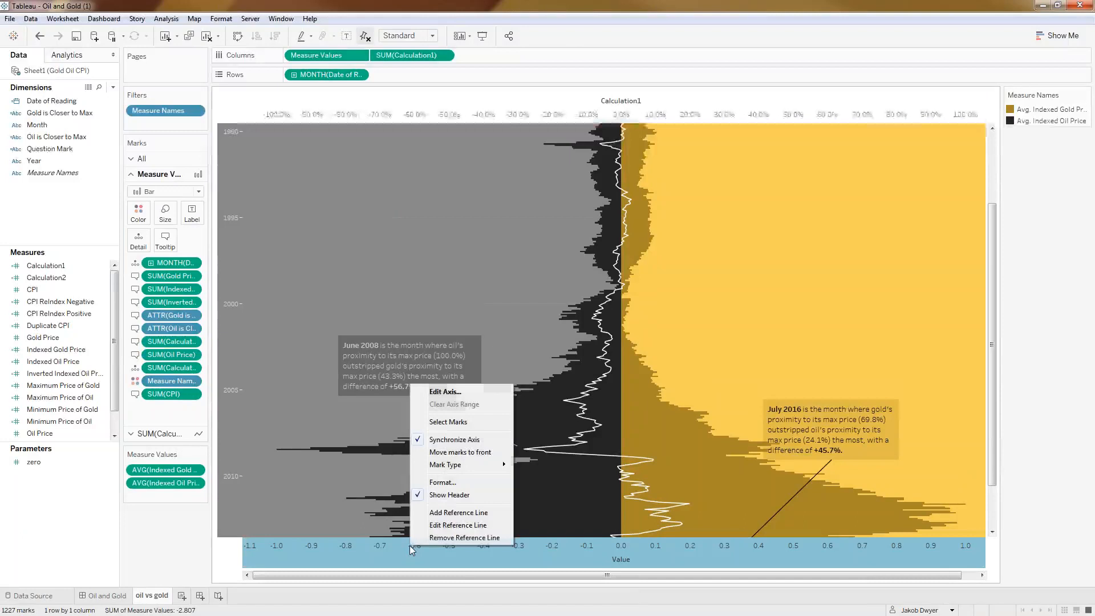
click(449, 496)
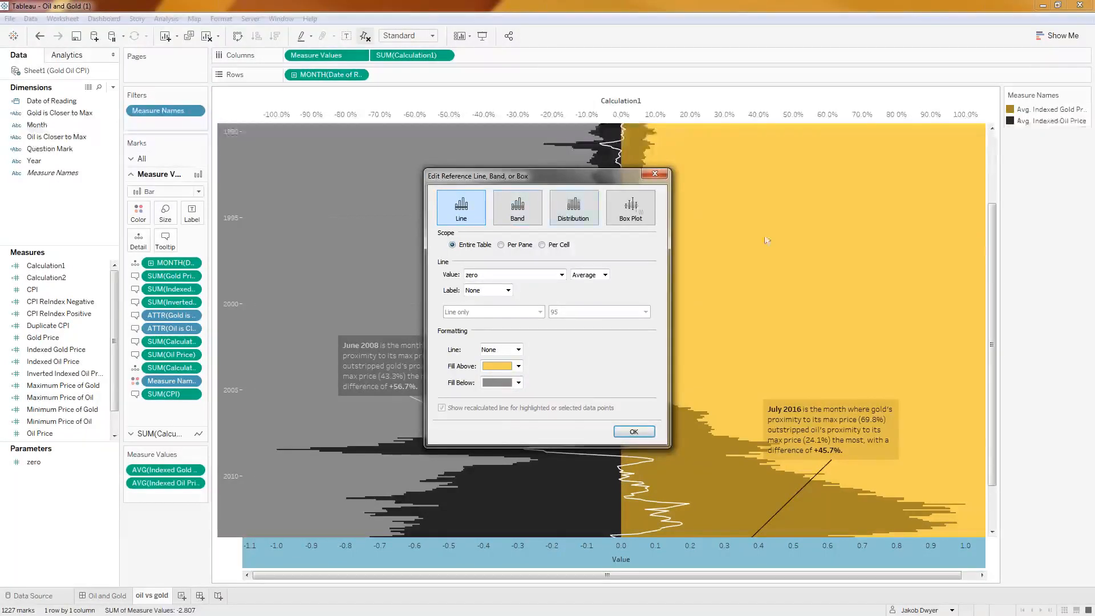
click(652, 176)
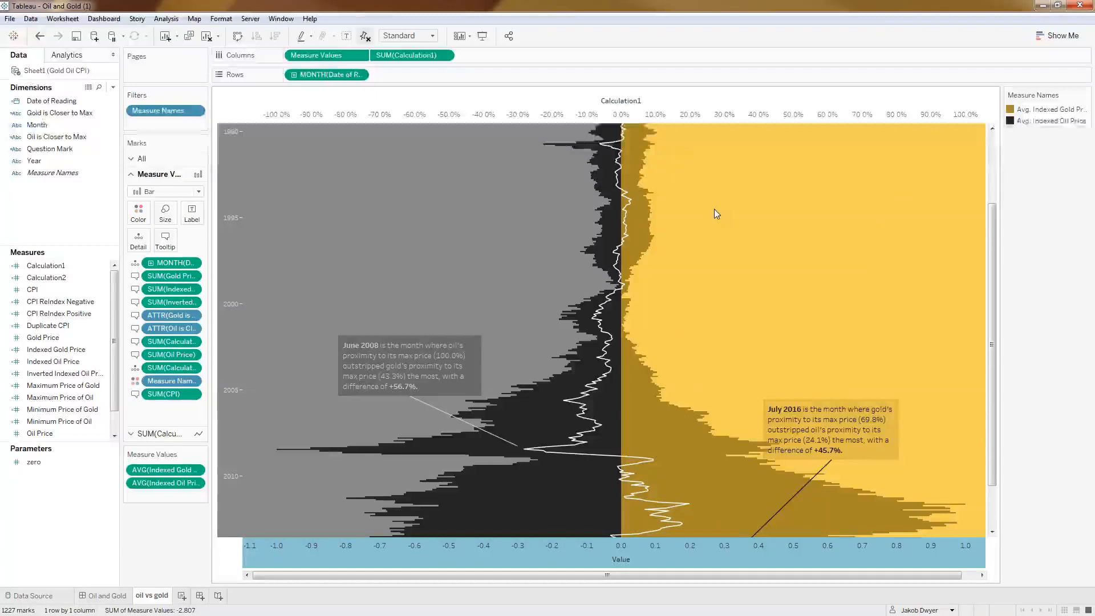
click(512, 268)
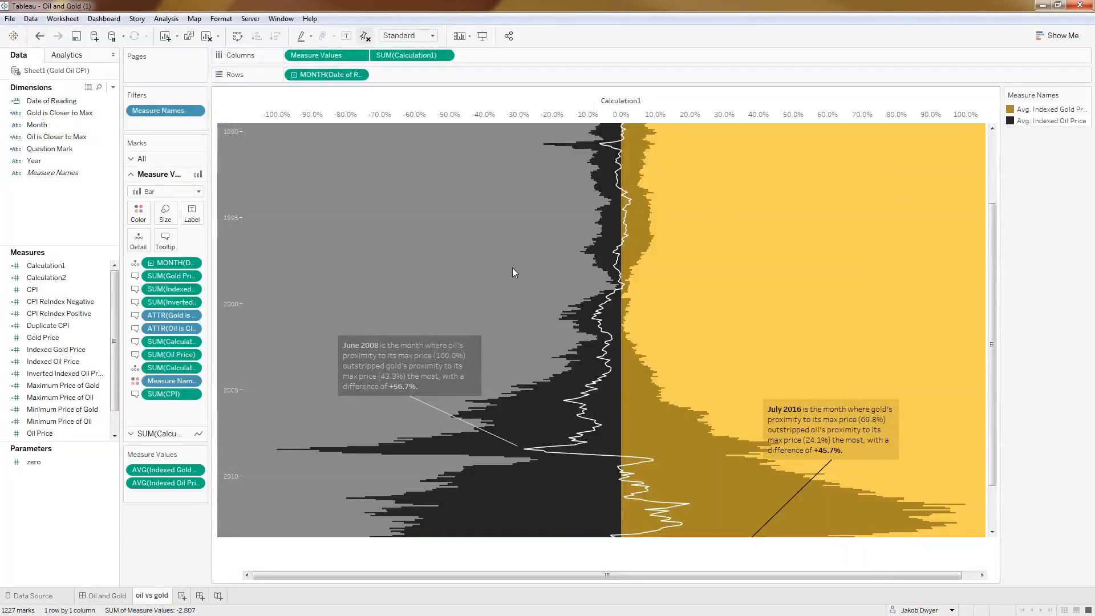
Step: Review the date level options of the MONTH(Date of Reading) field on Rows without changing them
scroll(356, 311, up, 3)
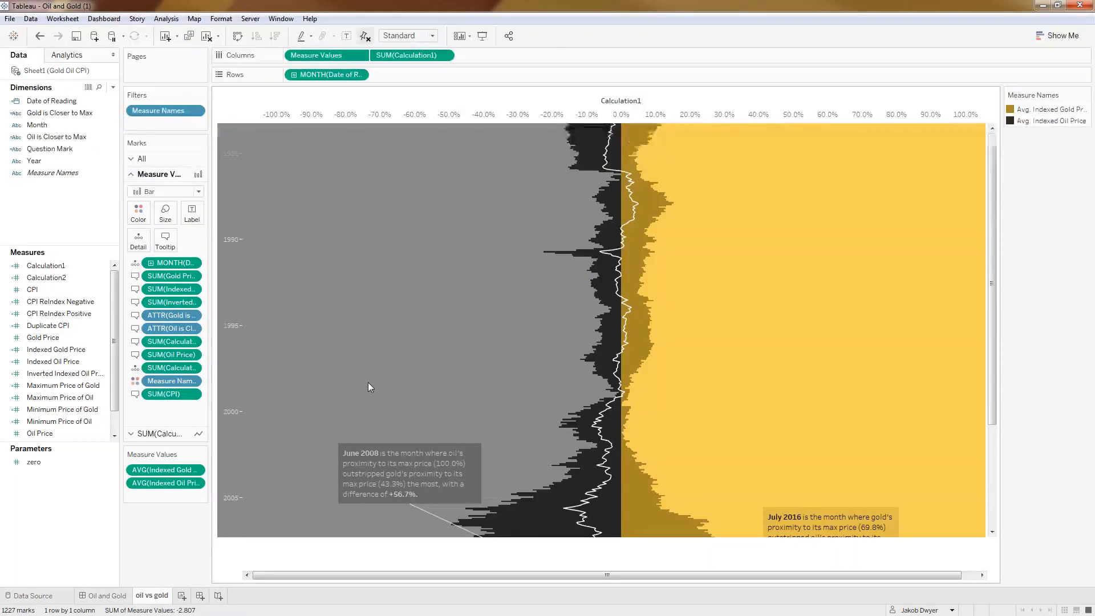
scroll(368, 382, down, 3)
scroll(368, 383, down, 2)
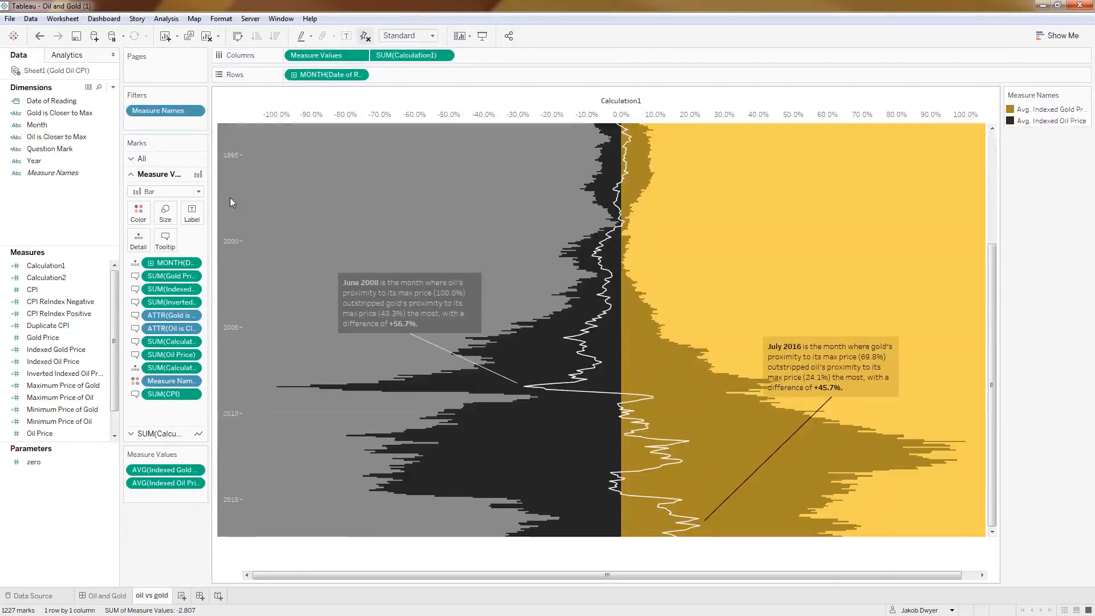
click(358, 74)
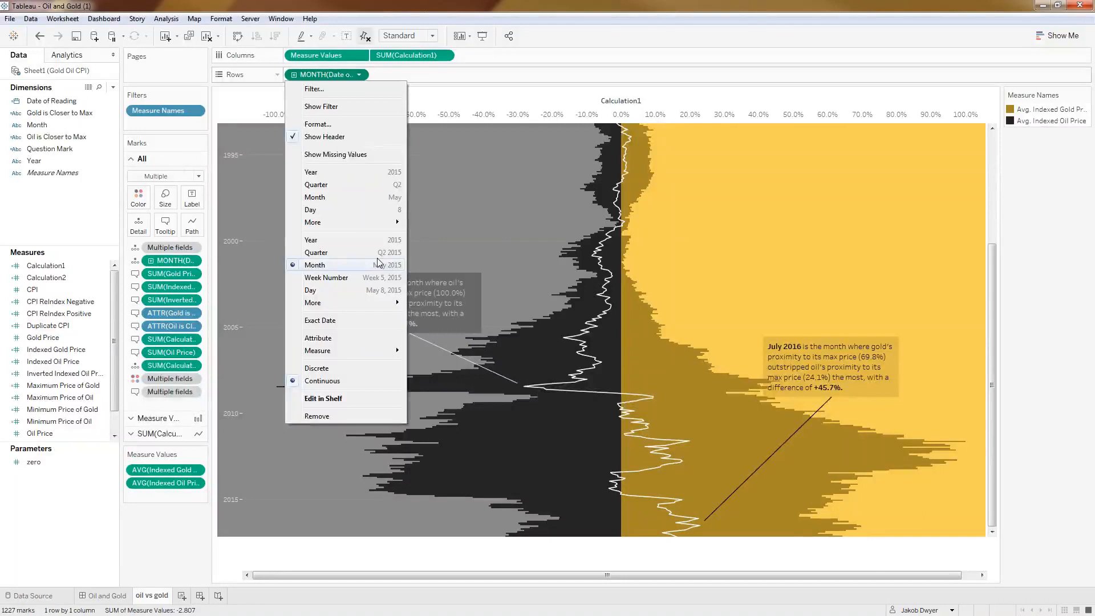
click(493, 245)
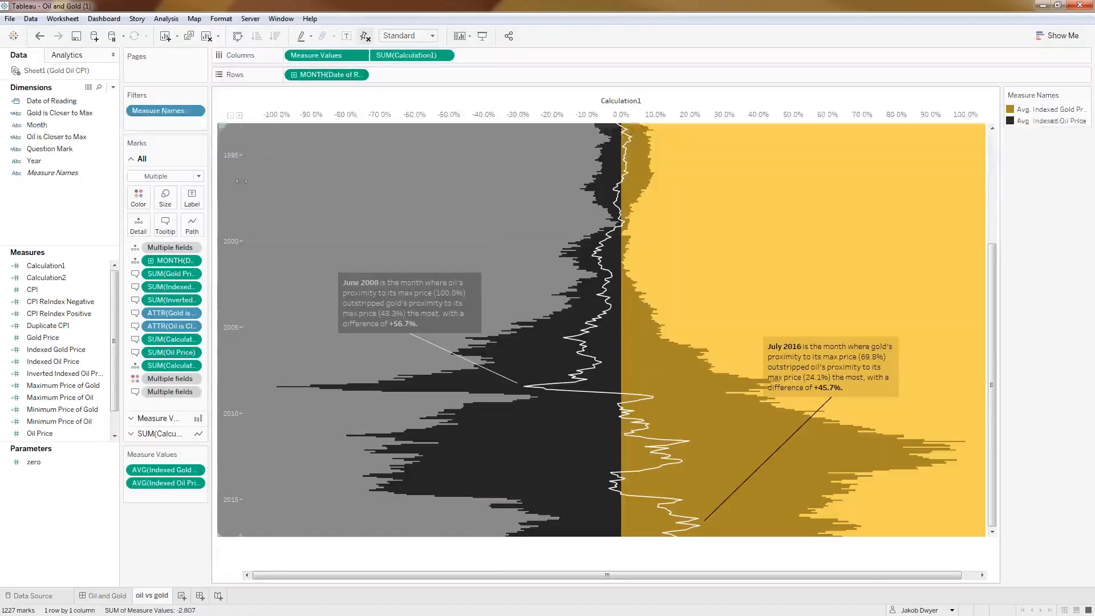
Step: Compare the mark settings of the Measure Values and SUM(Calculation1) fields on Columns
click(341, 57)
click(407, 55)
click(341, 56)
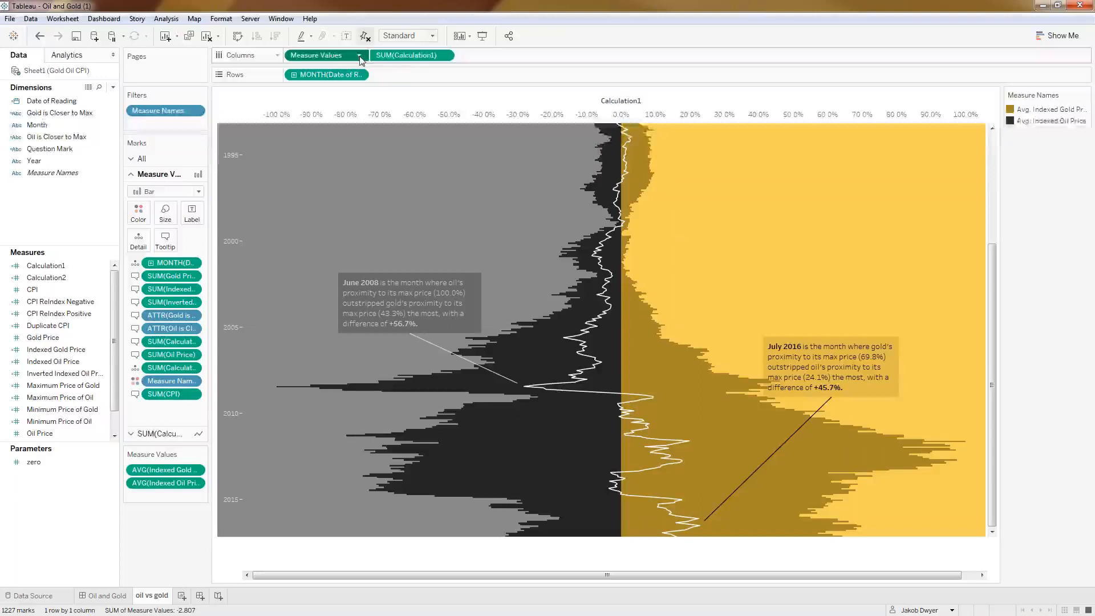
Step: Remove SUM(Calculation1) from Columns to view the chart without its line, and undo the removal
click(407, 56)
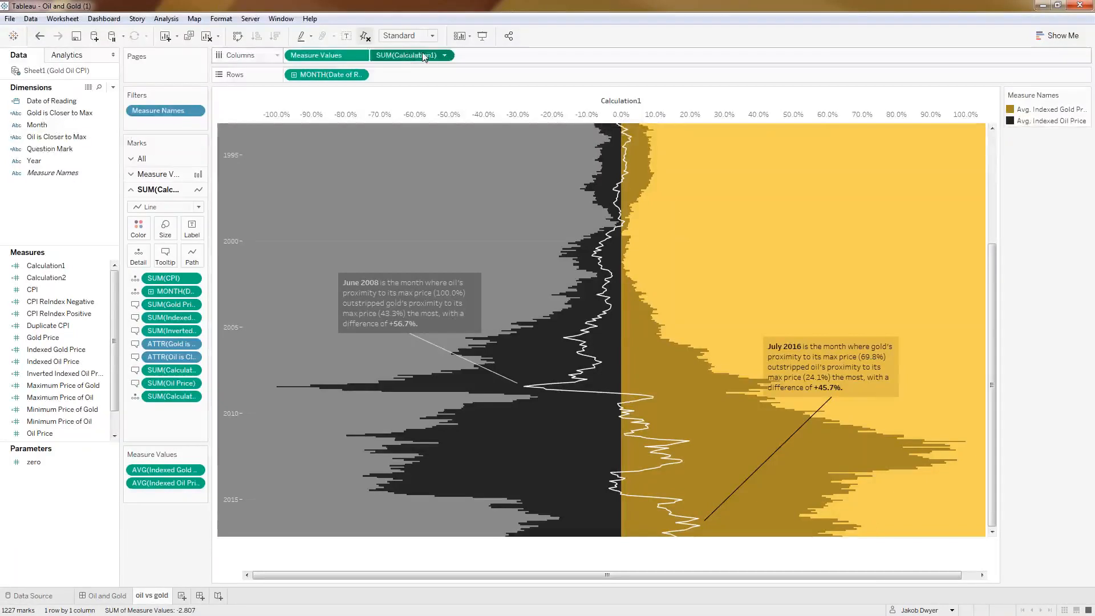
mouse_move(429, 57)
mouse_down()
mouse_move(237, 285)
mouse_move(190, 523)
mouse_move(173, 536)
mouse_up()
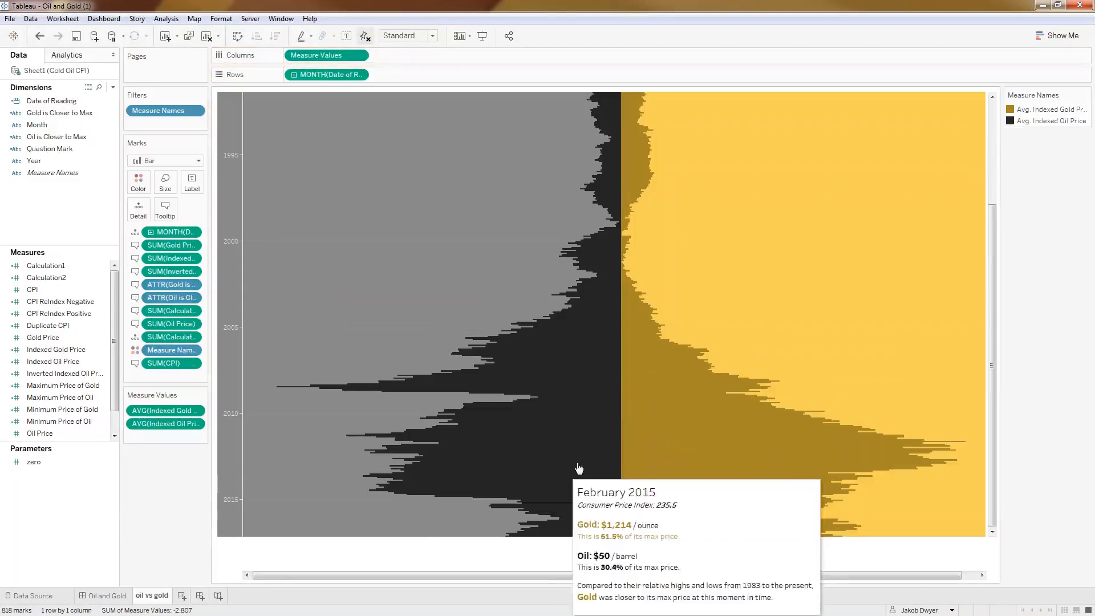
click(39, 36)
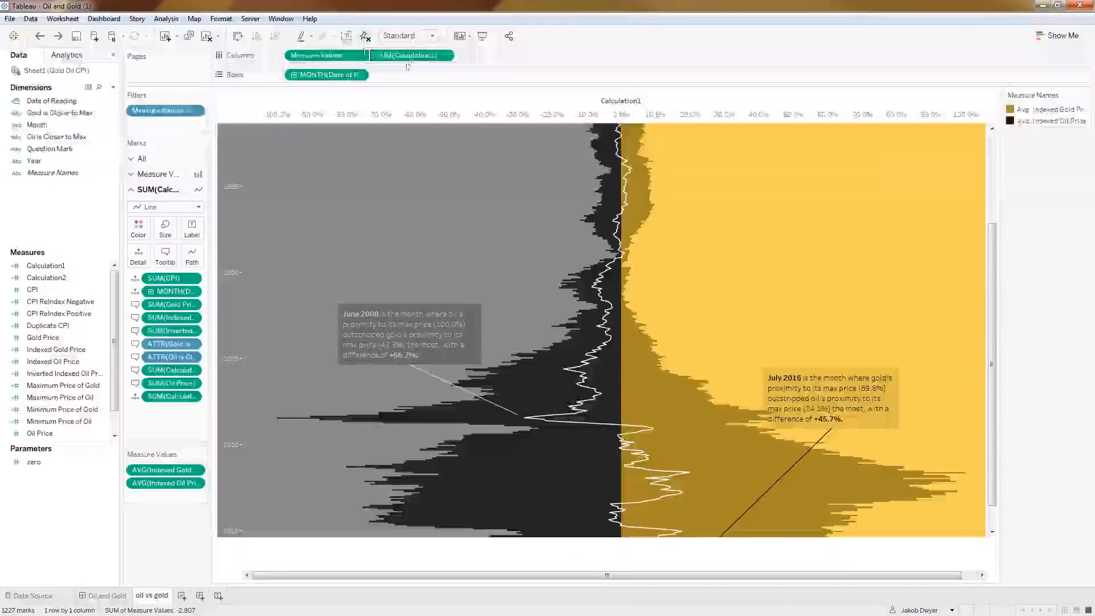
Step: Open the Calculation1 formula and examine its Indexed Gold Price and Indexed Oil Price components
click(49, 266)
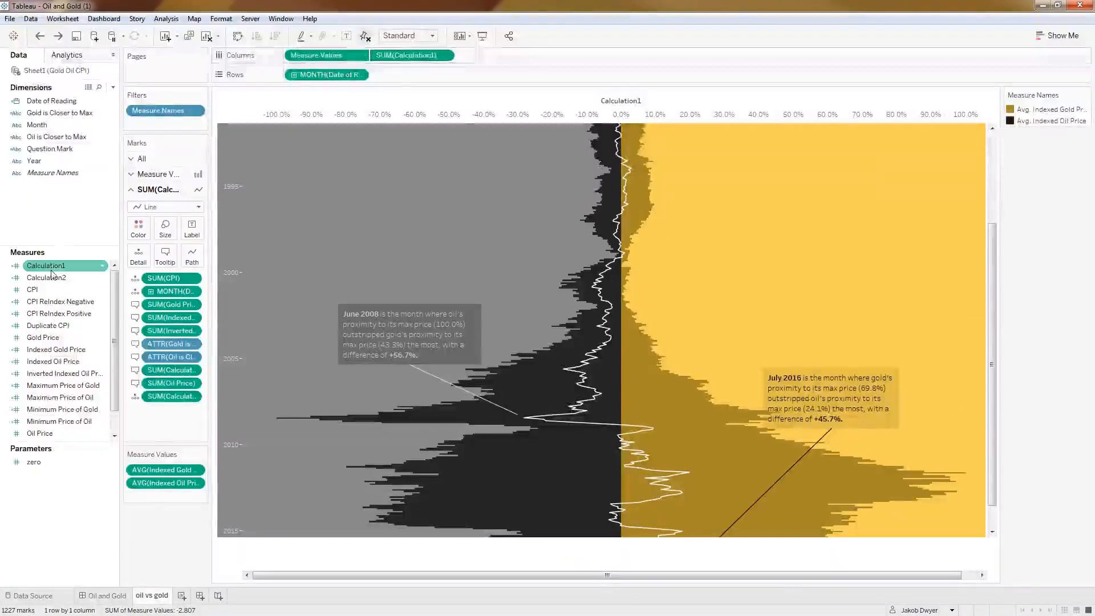
right_click(50, 268)
click(91, 339)
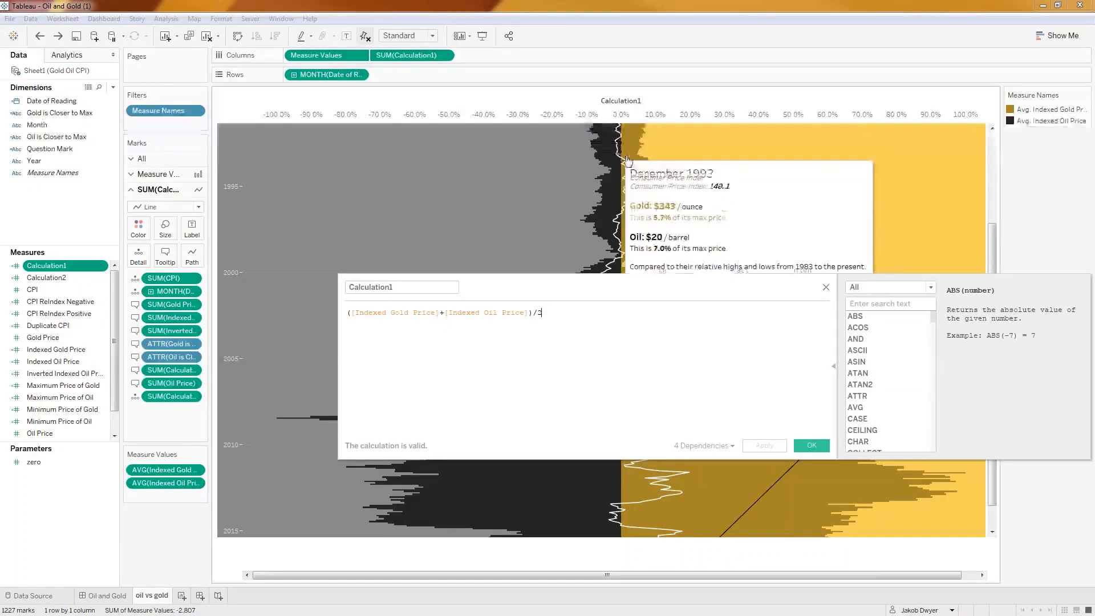
mouse_move(630, 173)
drag(629, 267, 553, 208)
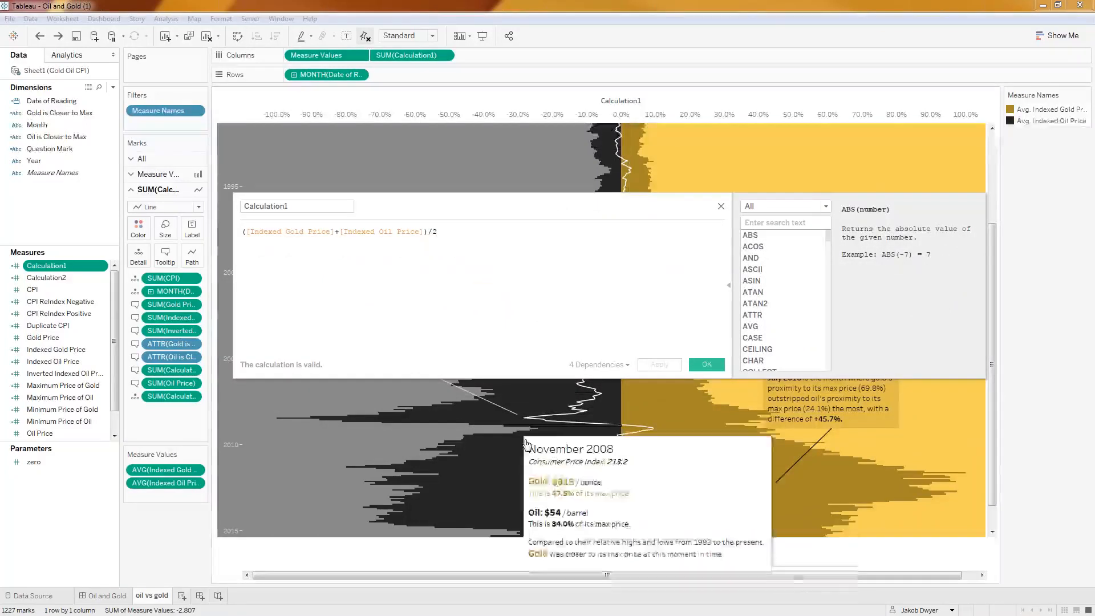
mouse_move(749, 442)
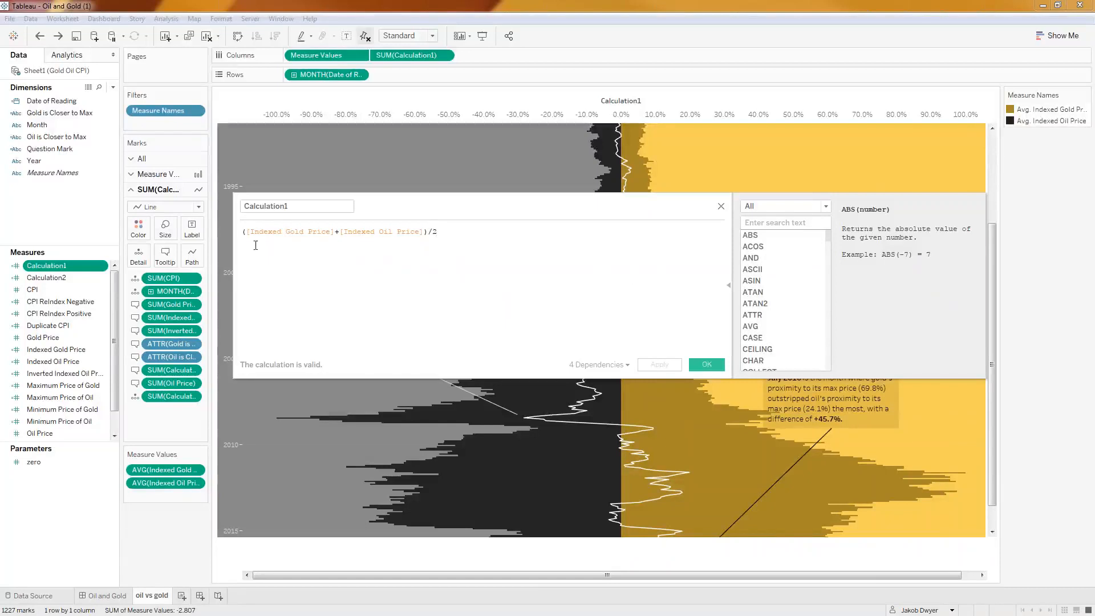
click(283, 231)
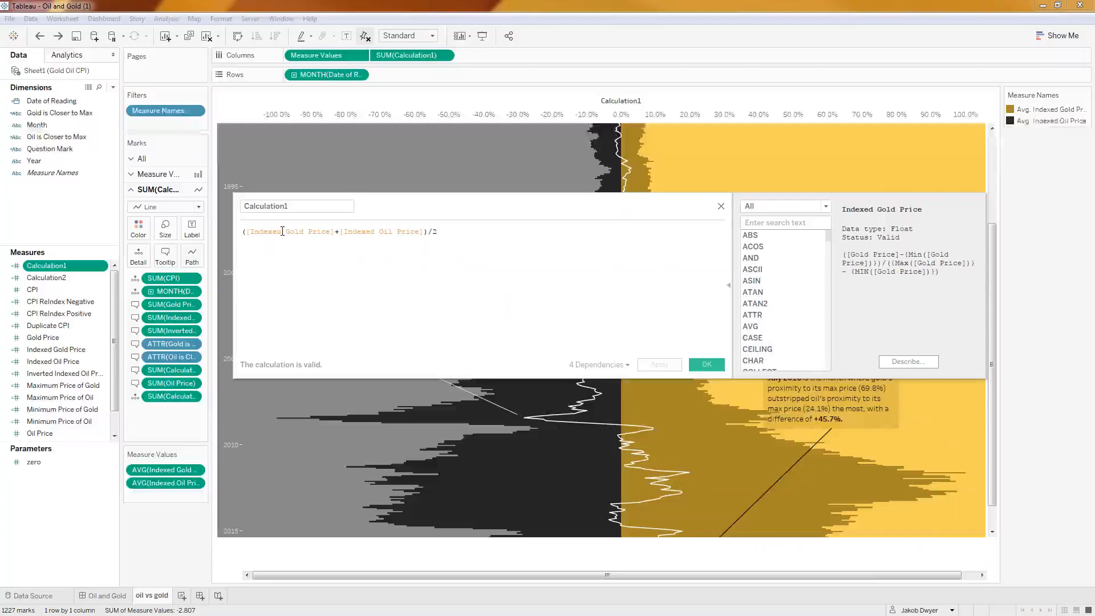
click(374, 232)
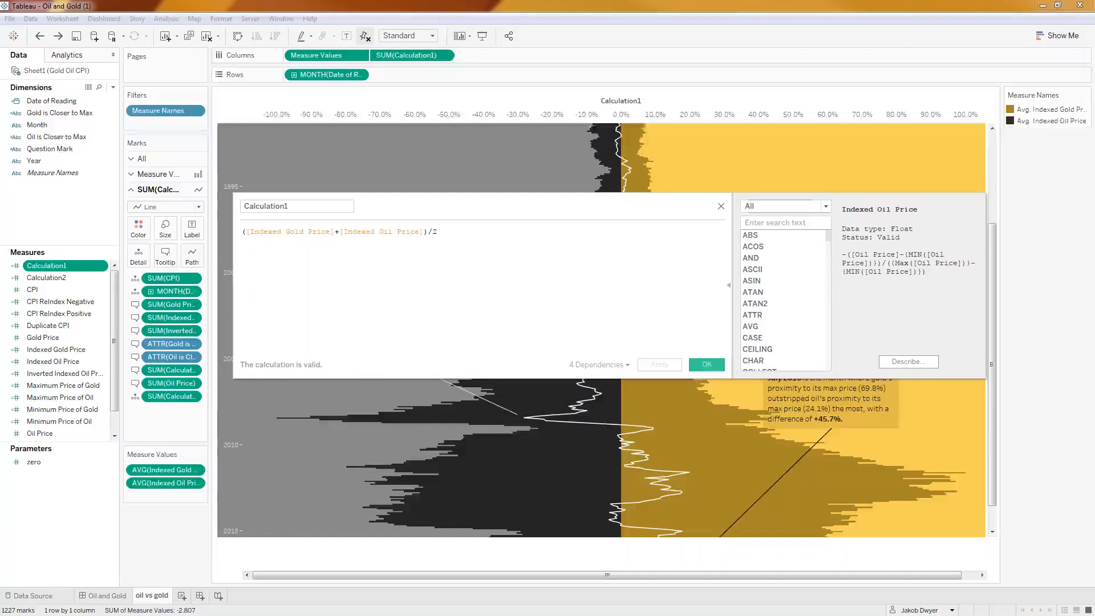
Step: Open the Indexed Oil Price formula and examine its minimum and maximum terms and the leading minus sign
click(54, 365)
right_click(55, 365)
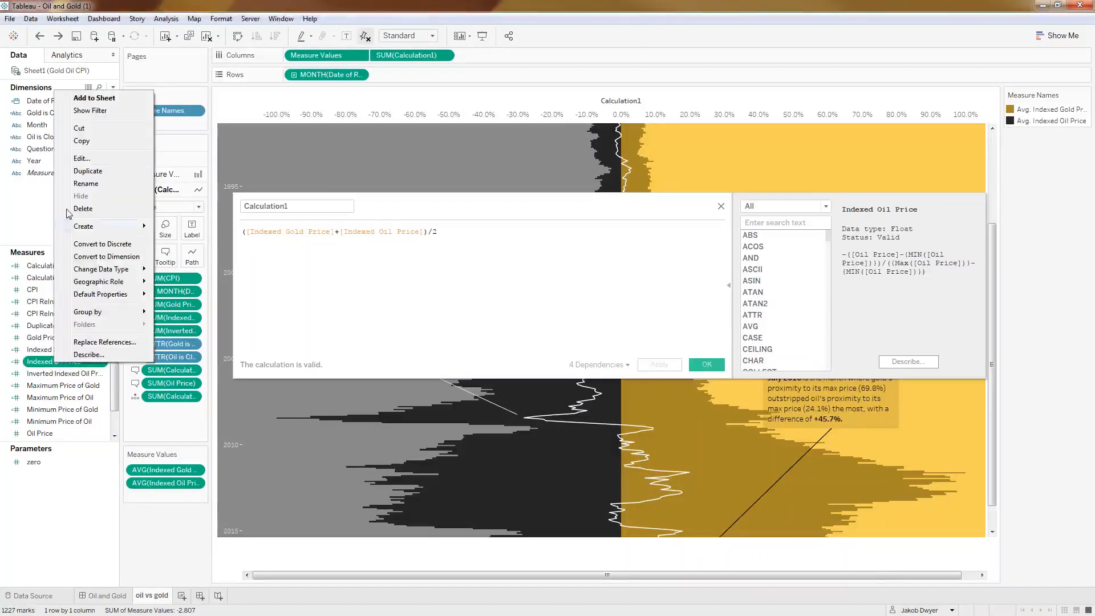
click(81, 158)
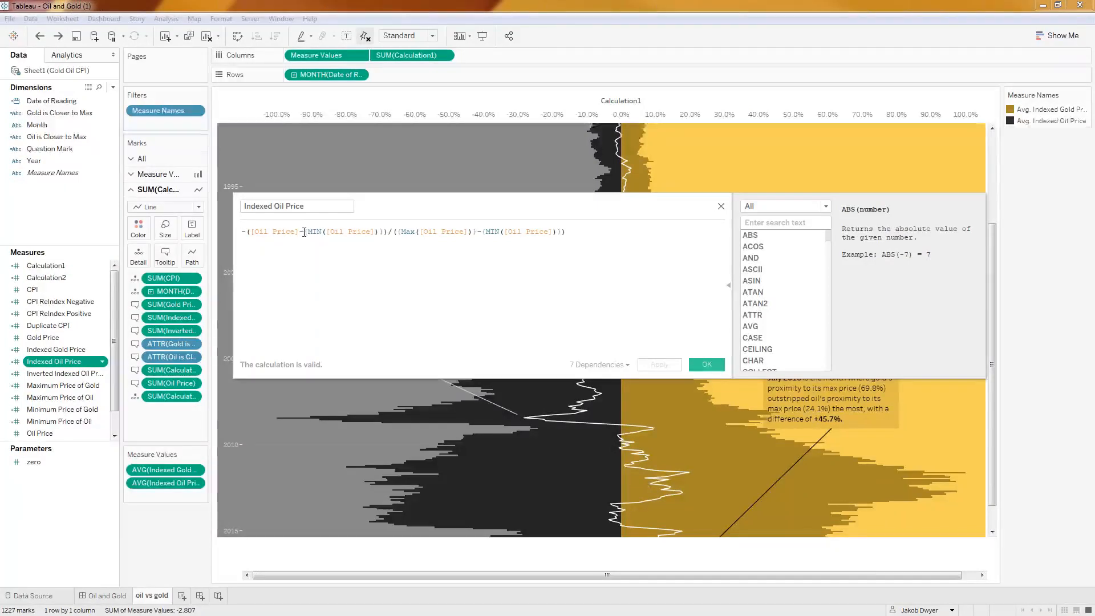
drag(305, 231, 477, 231)
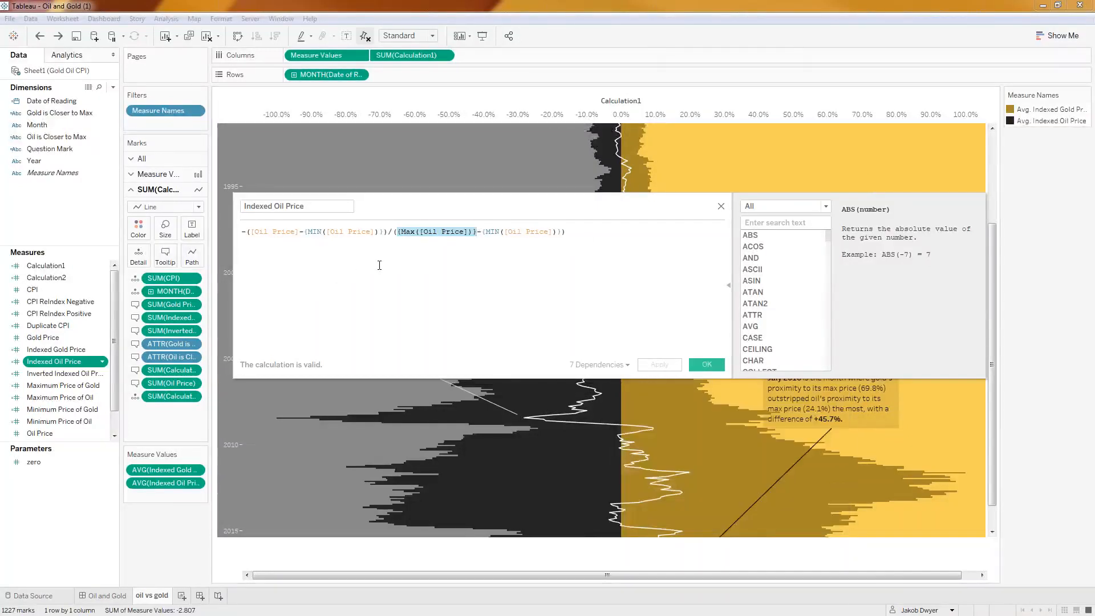
click(243, 230)
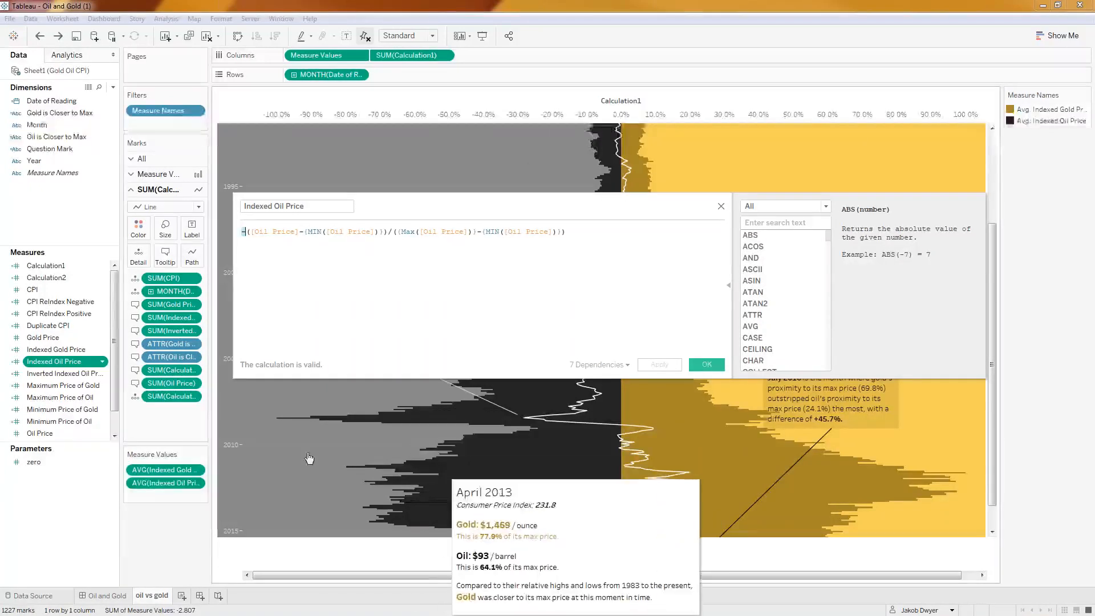
Step: Open the Indexed Gold Price formula, examine its minimum and maximum terms, and close the calculation editor
right_click(45, 338)
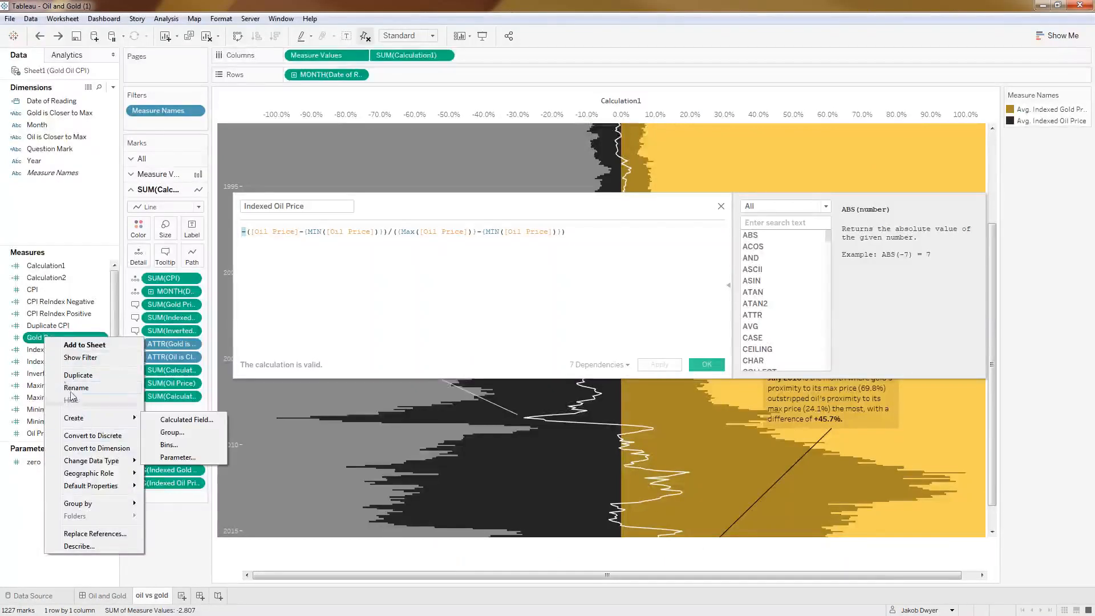
click(29, 337)
right_click(45, 349)
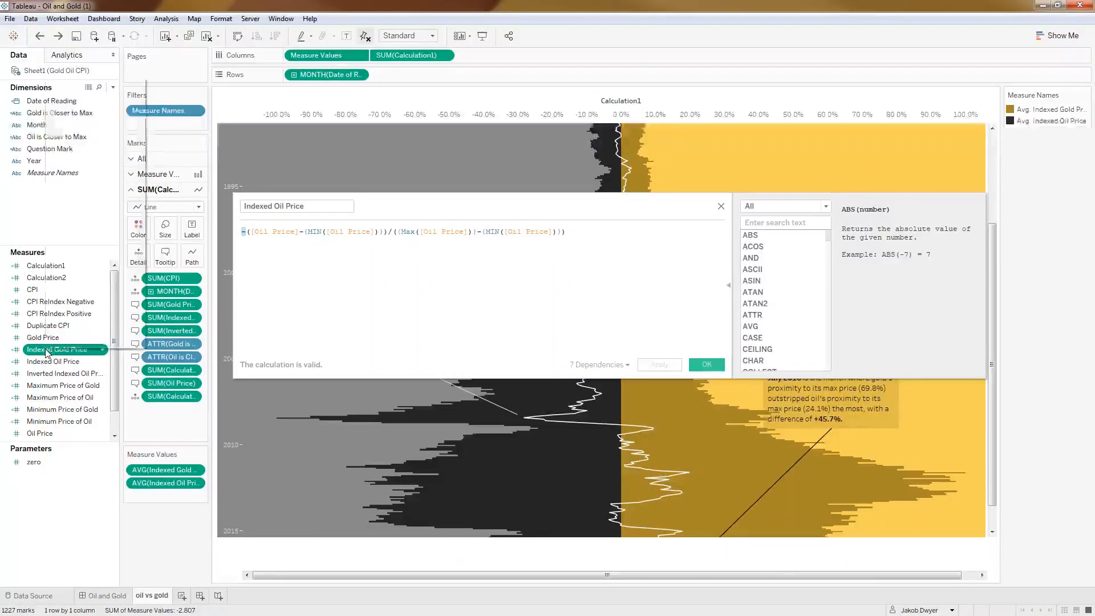
click(72, 145)
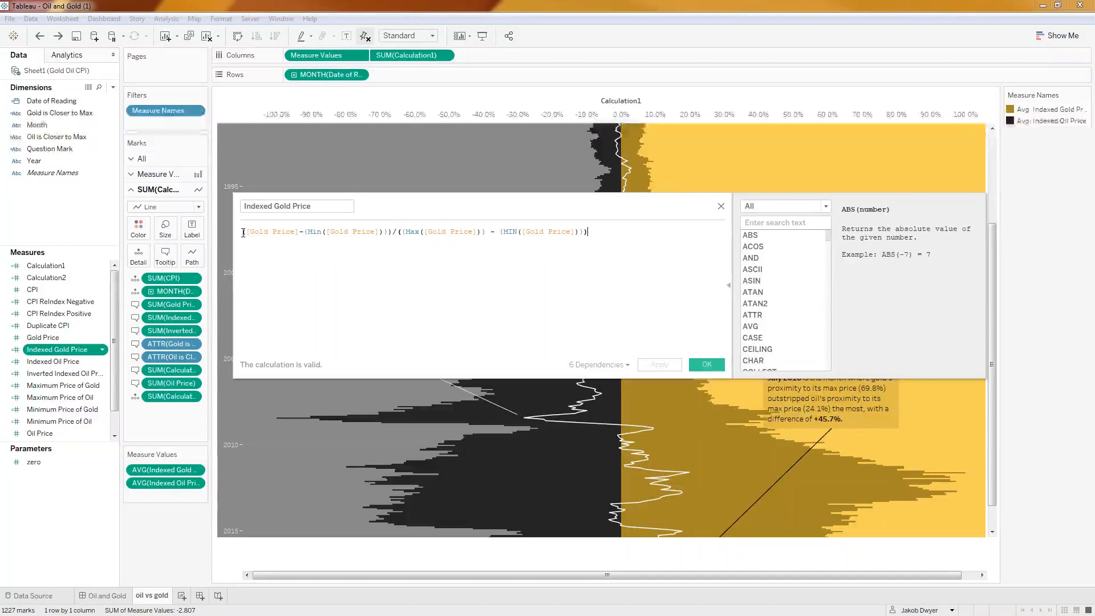
click(721, 206)
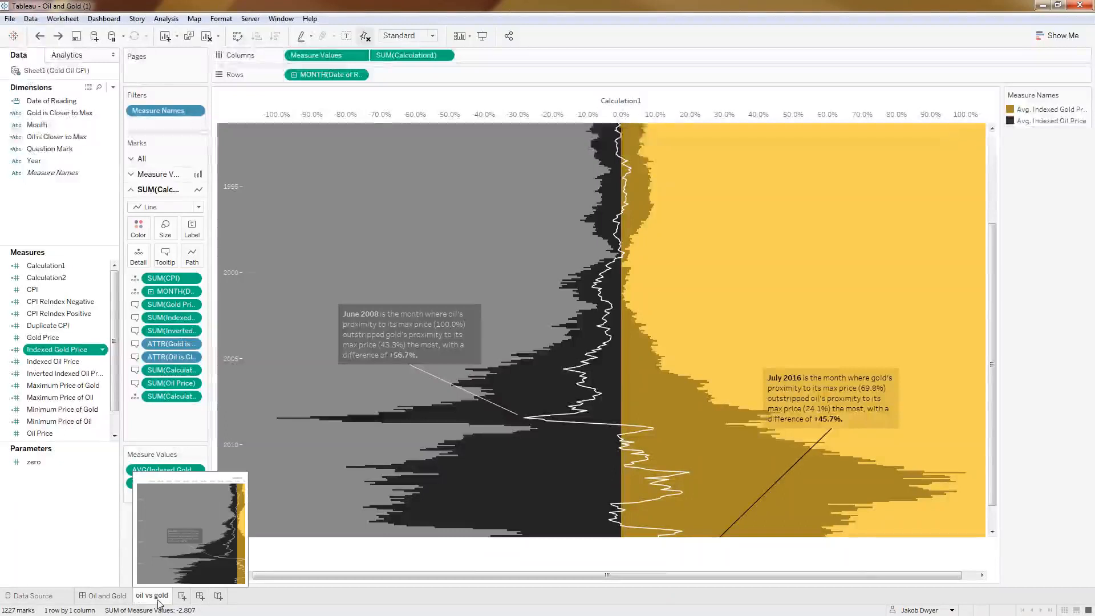
Step: On the Oil and Gold dashboard, hide the header of the chart's upper Calculation1 axis
click(126, 602)
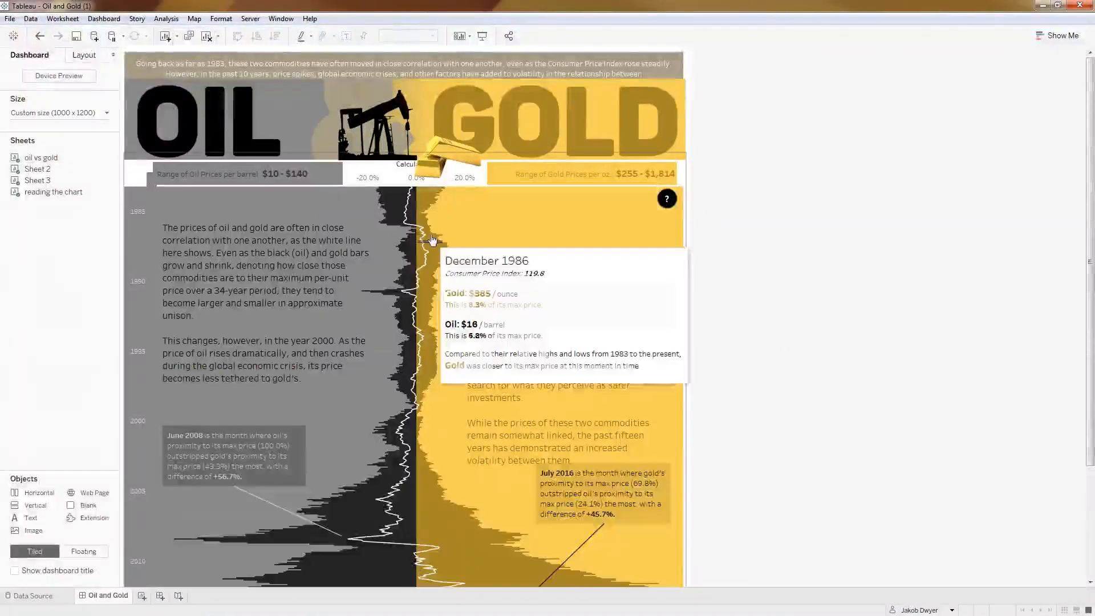
click(366, 177)
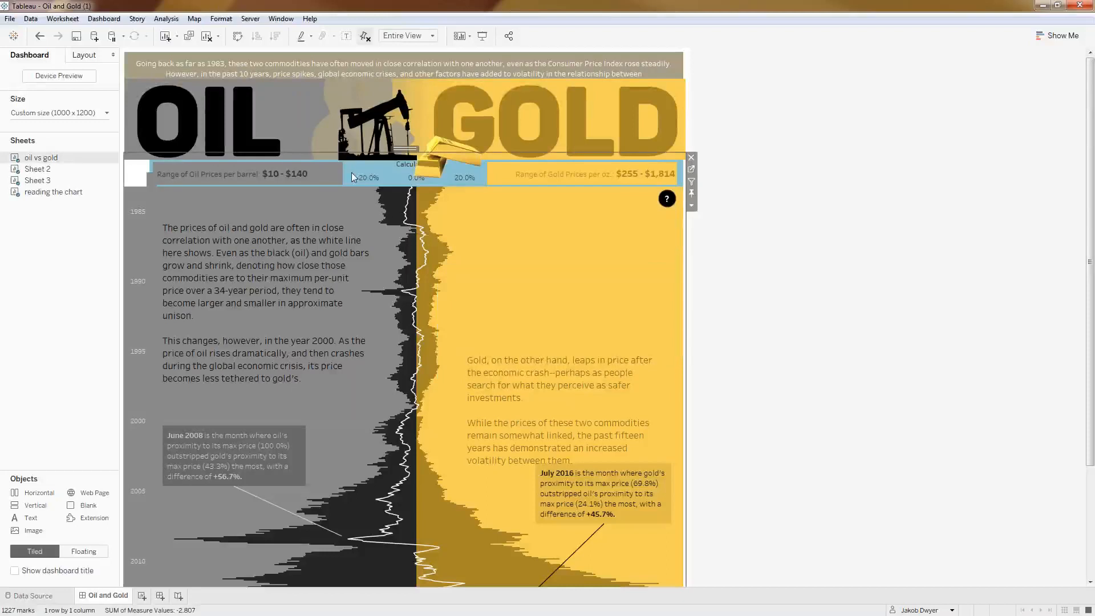
right_click(366, 174)
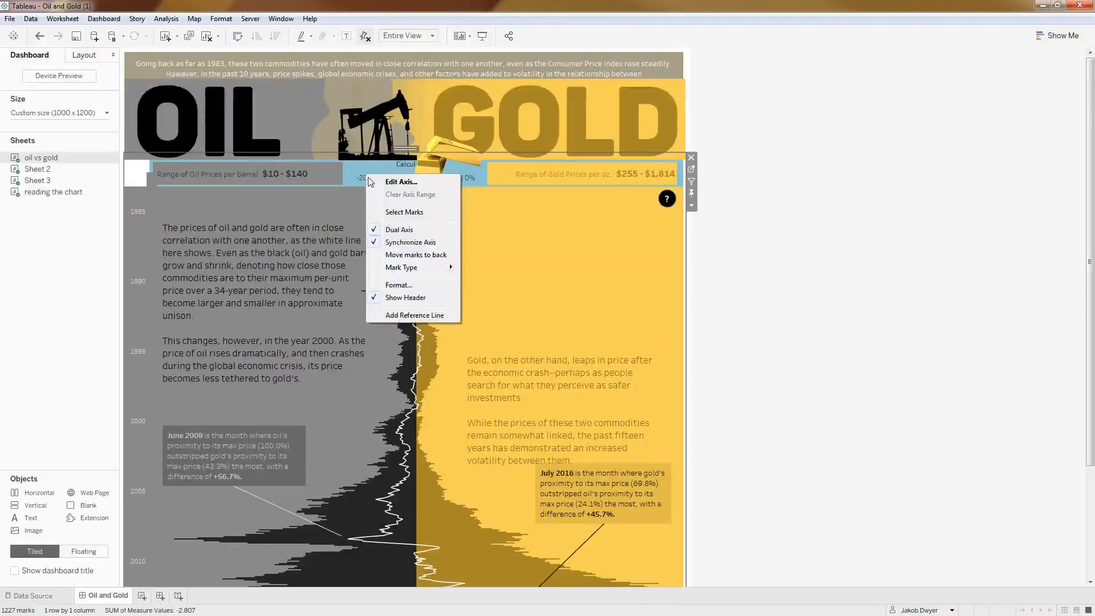
click(420, 297)
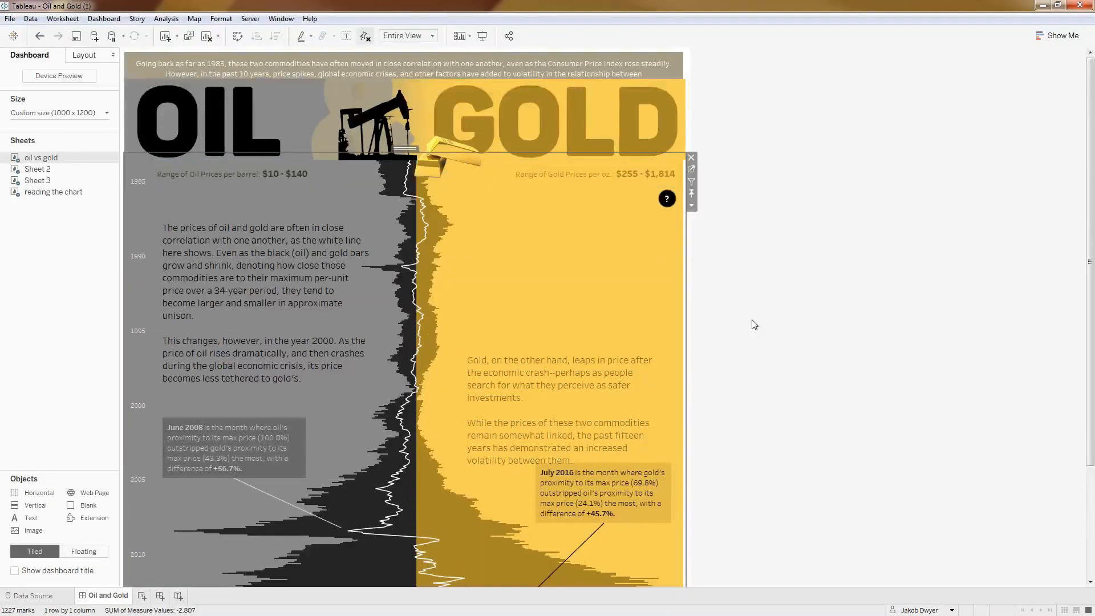
click(895, 345)
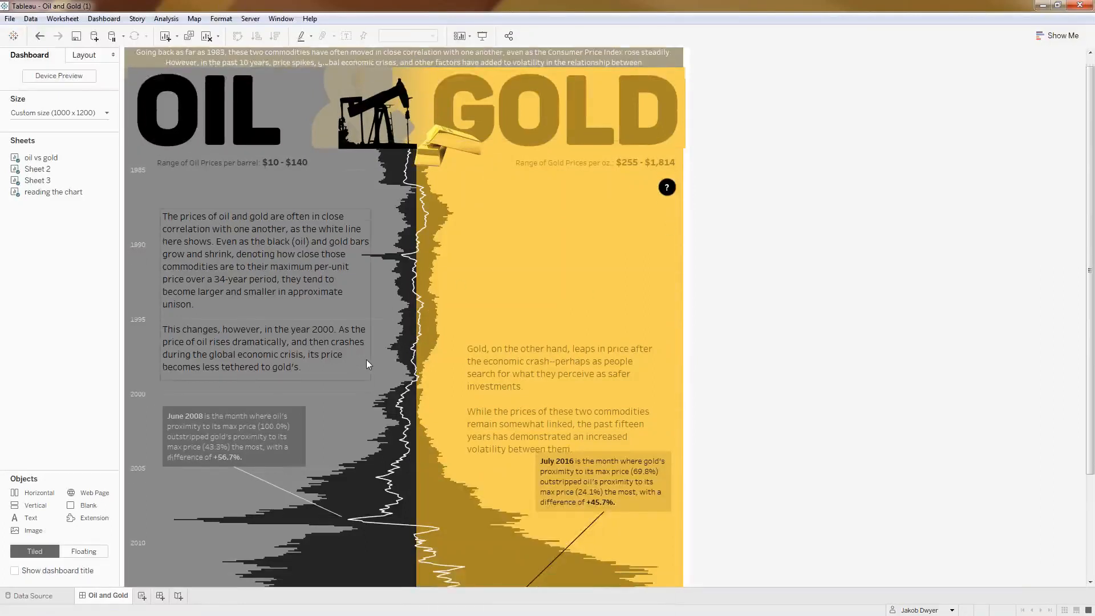
Step: Hide the header of the horizontal axis along the lower edge of the oil versus gold chart
scroll(366, 359, down, 3)
scroll(369, 365, down, 2)
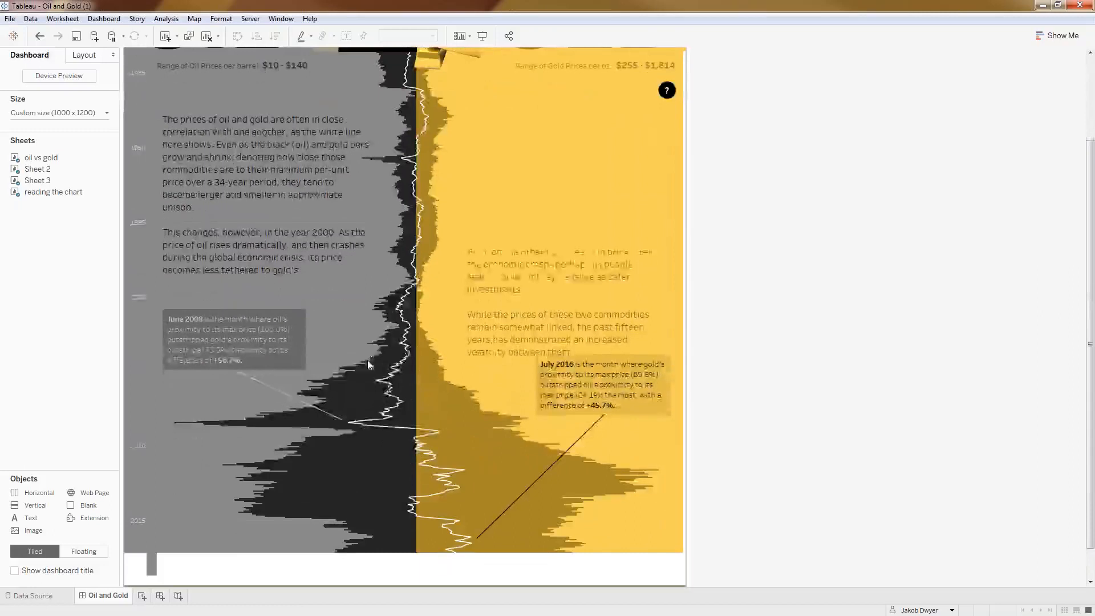
right_click(414, 546)
click(450, 490)
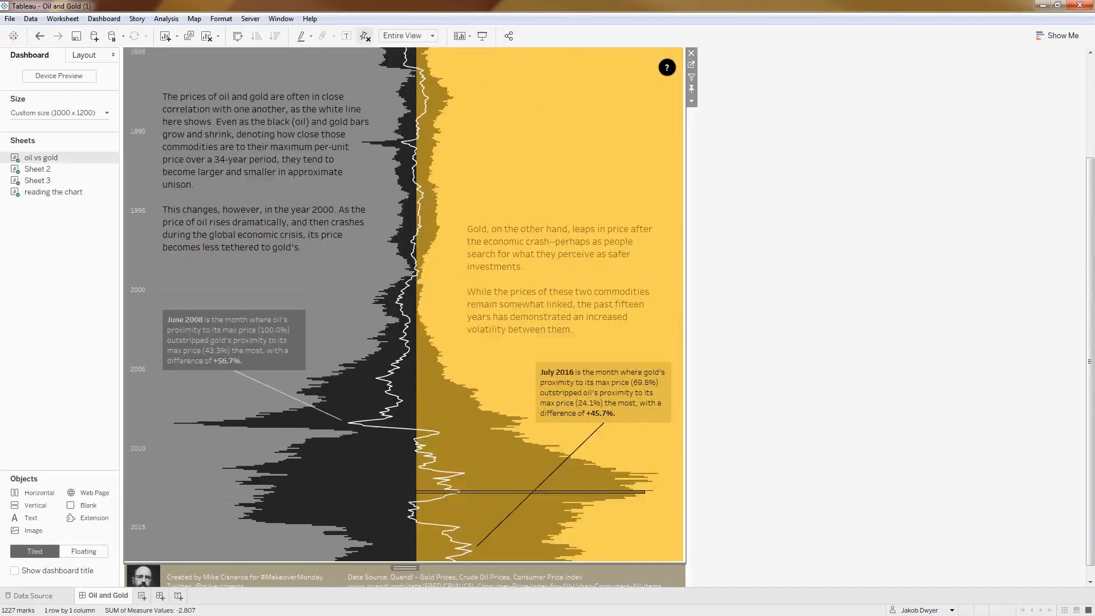
scroll(730, 337, up, 4)
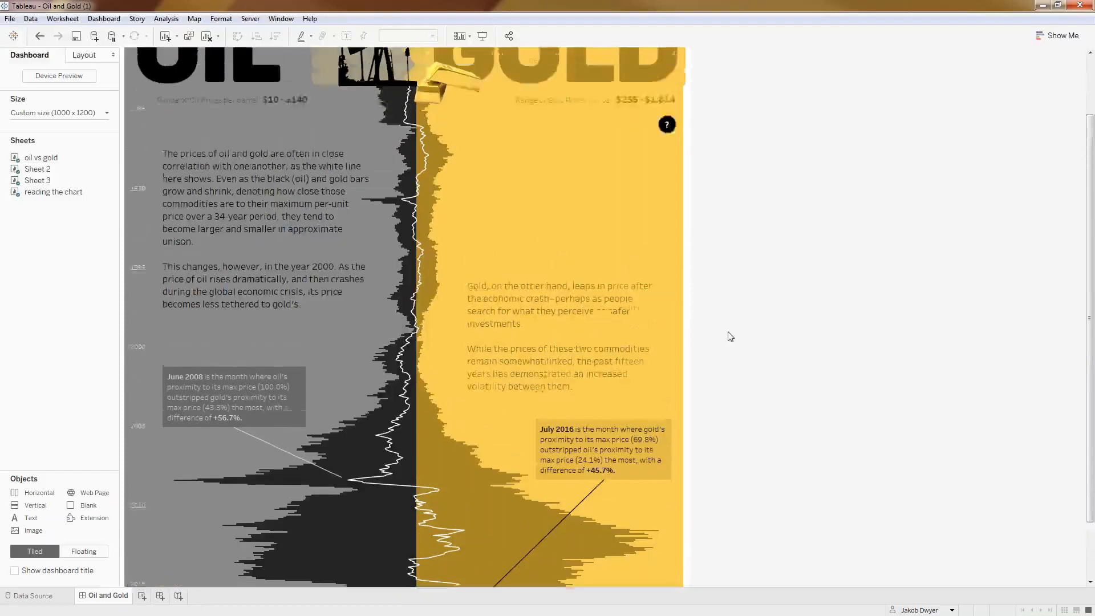
scroll(729, 315, up, 1)
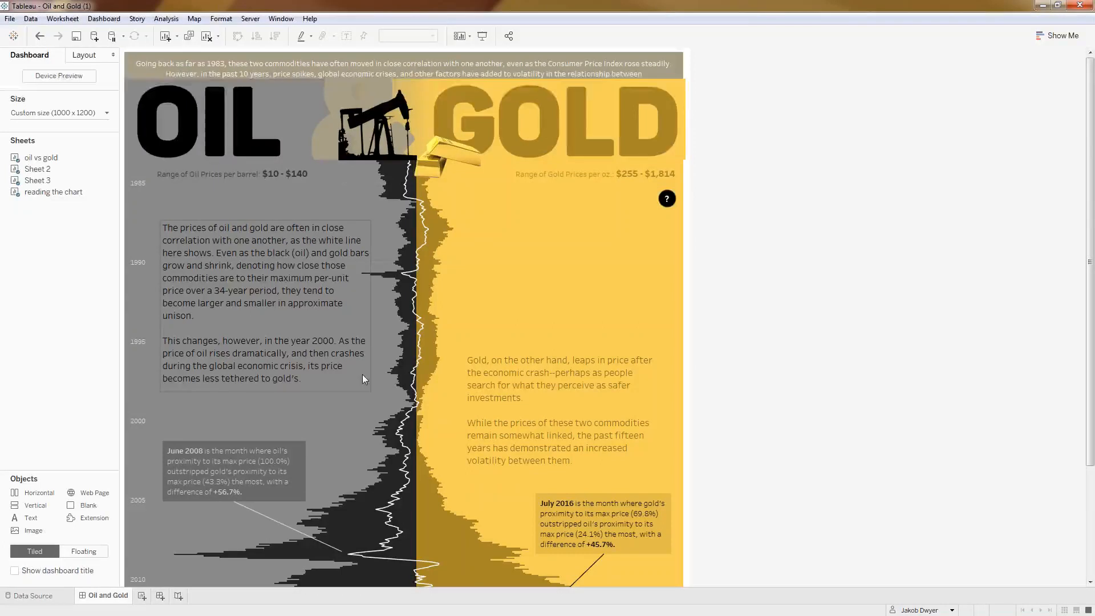
Step: Examine the dashboard's oil pump image, the Reading the Chart help tooltip, the June 2008 annotation and the lower part of the chart
click(381, 126)
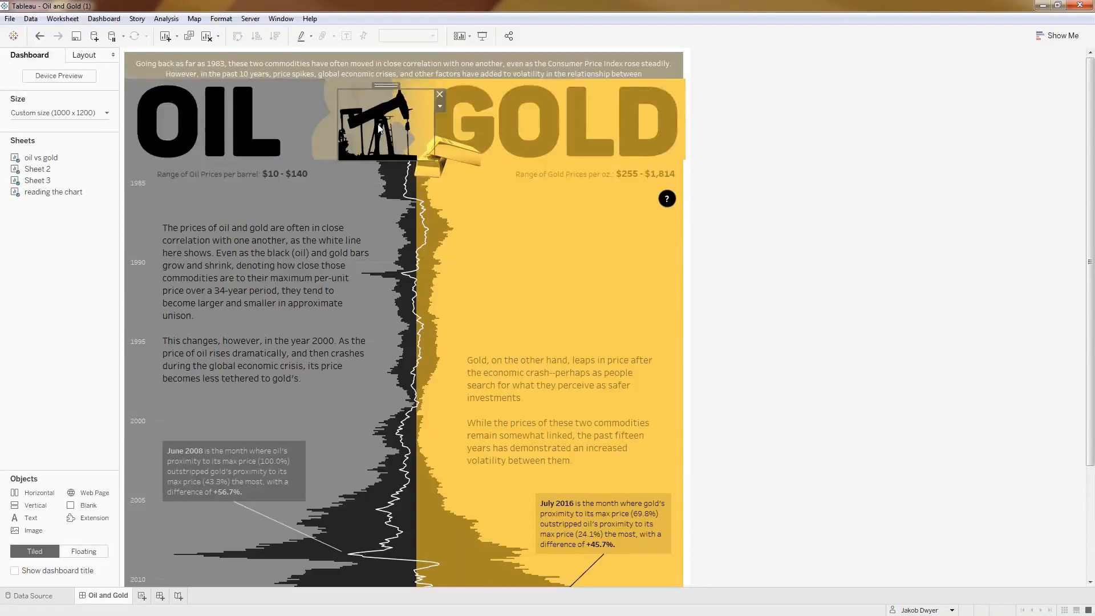
mouse_move(666, 201)
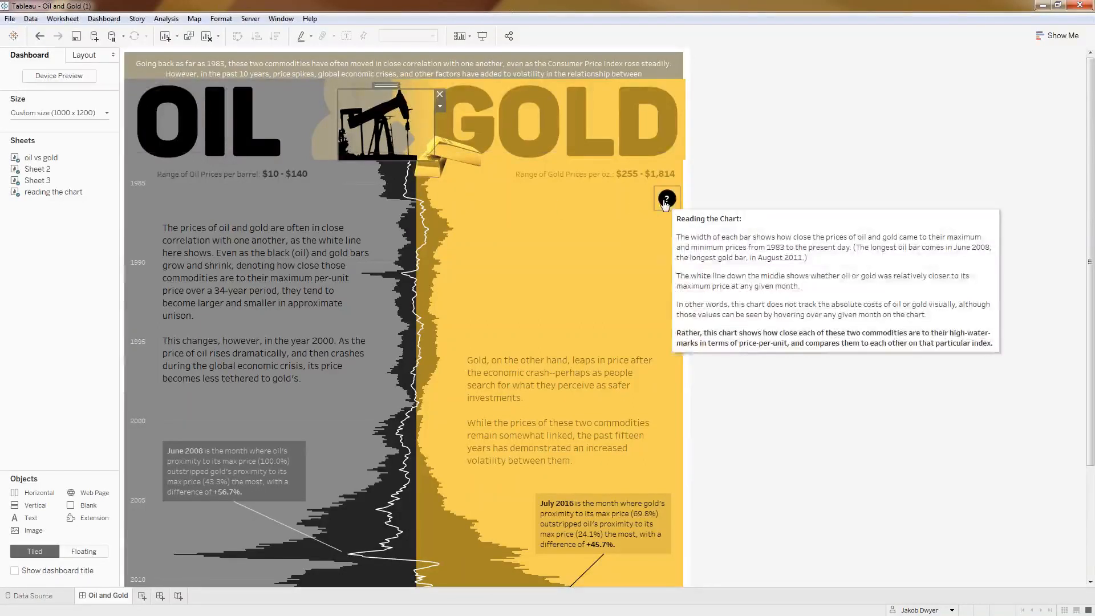
click(266, 468)
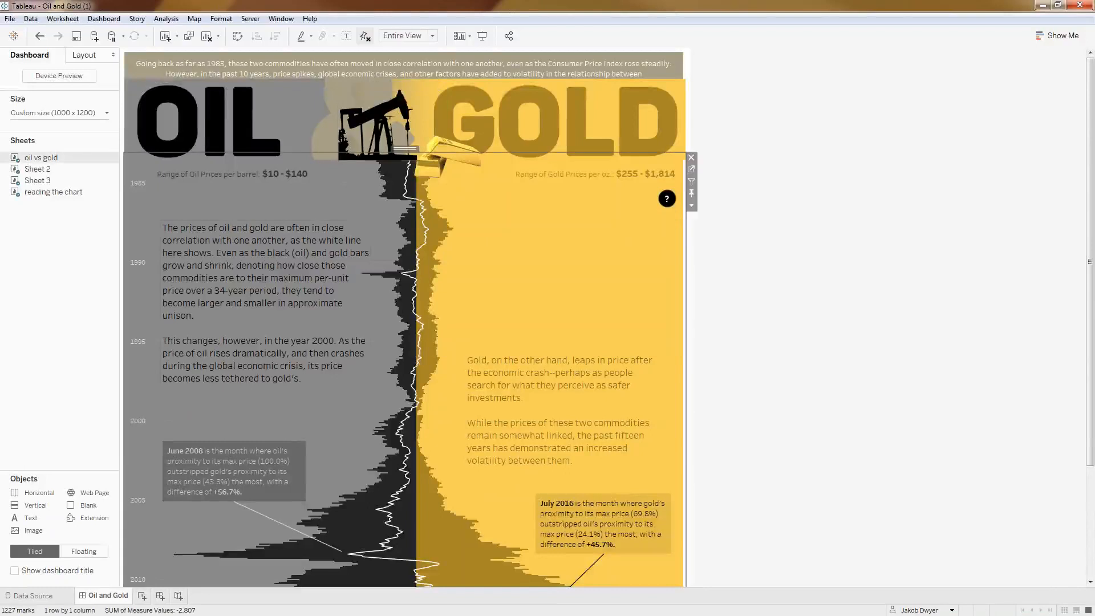
click(320, 461)
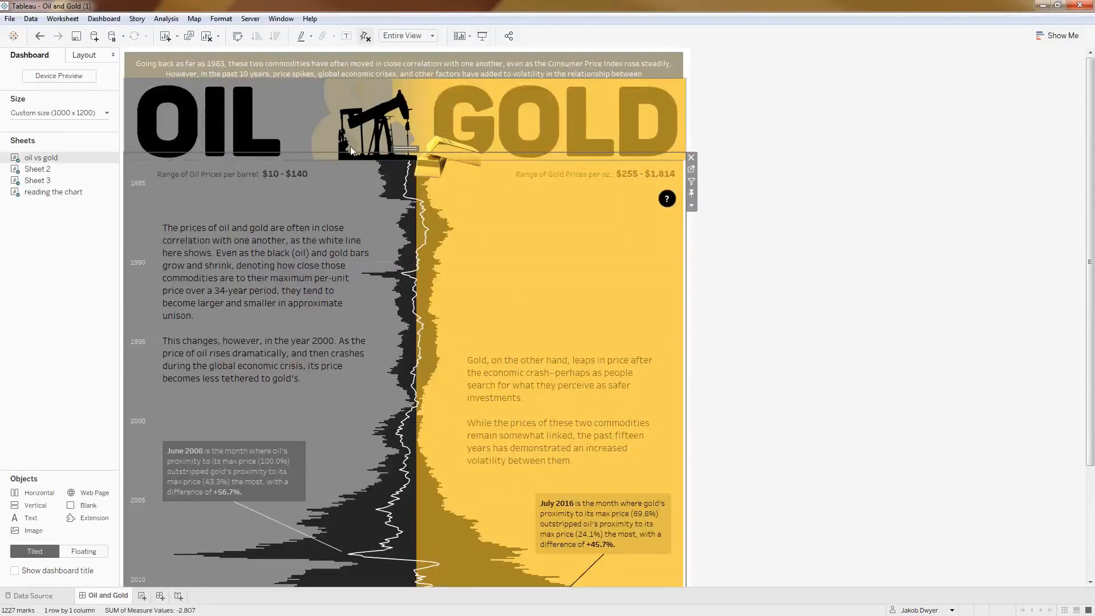
scroll(683, 310, down, 3)
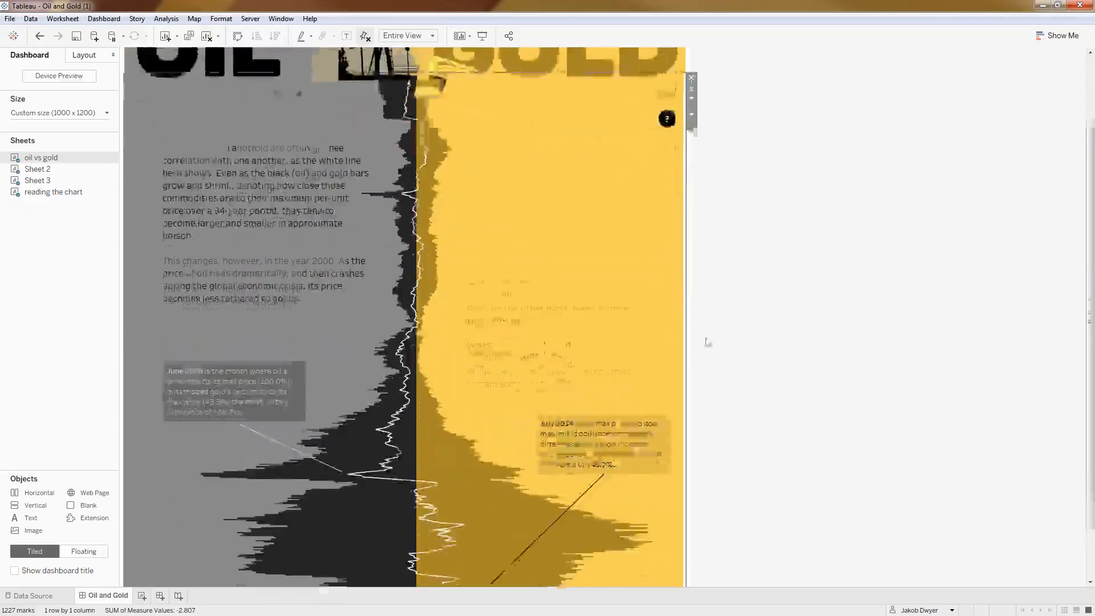
scroll(722, 368, down, 1)
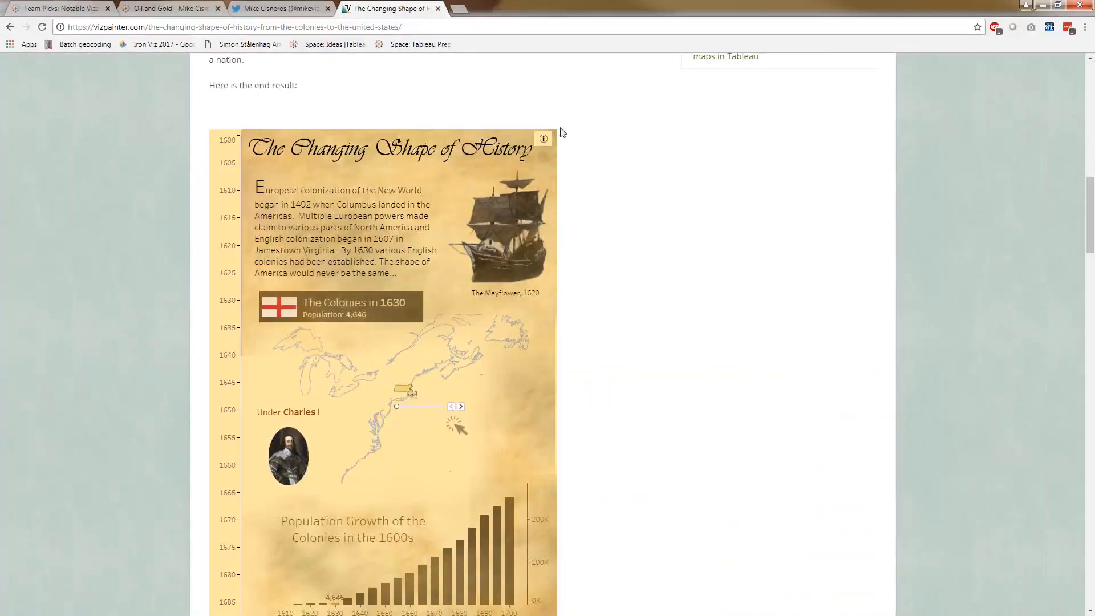
Step: In the browser, review The Changing Shape of History visualization and try its 1600s map year slider
scroll(466, 149, down, 2)
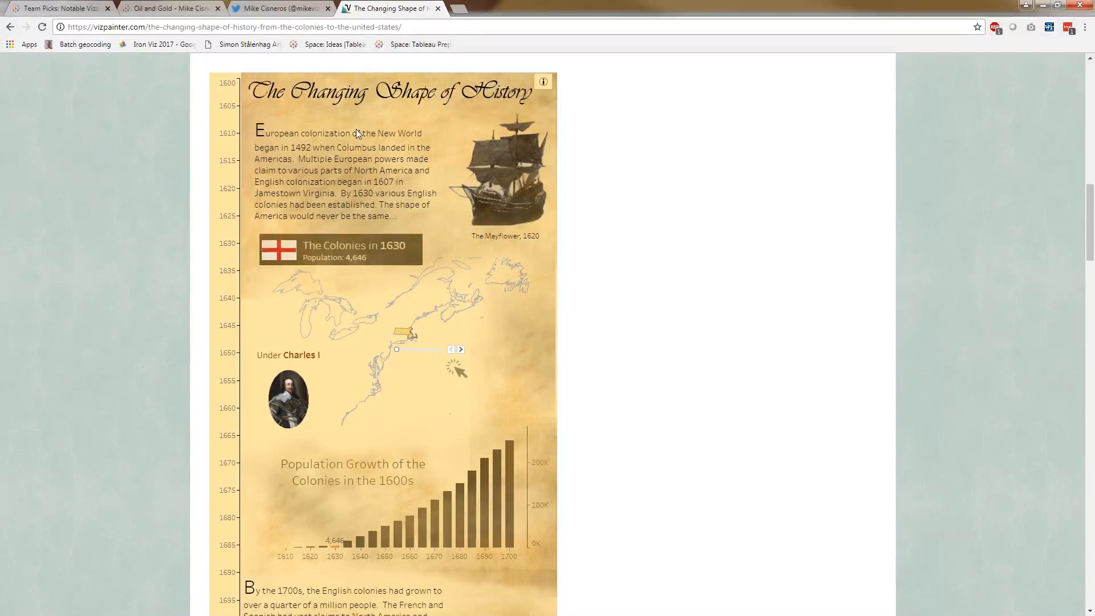
scroll(342, 172, down, 1)
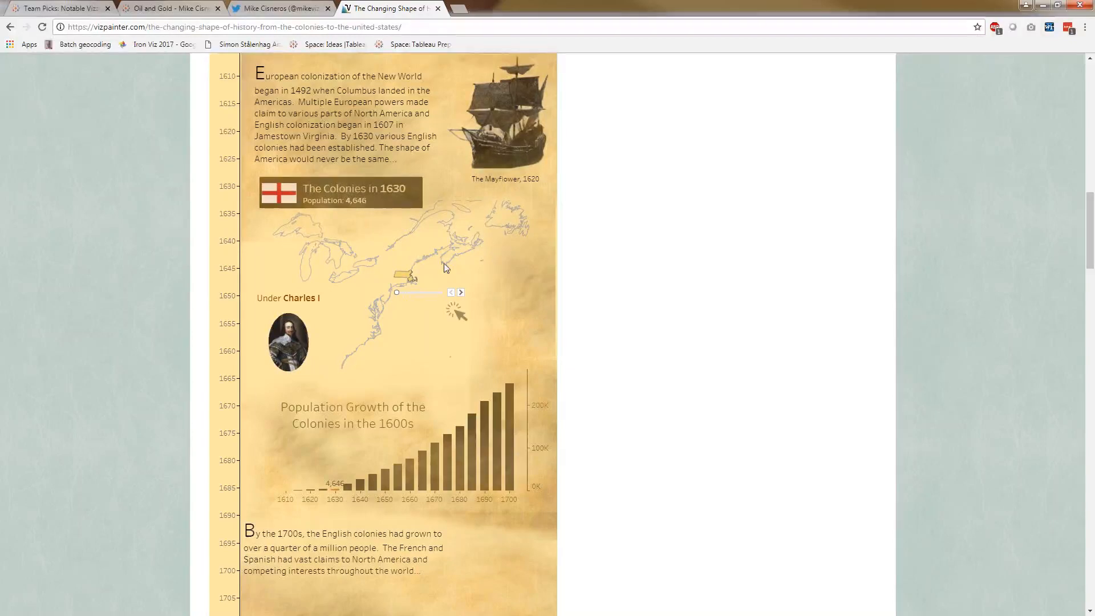
mouse_move(397, 297)
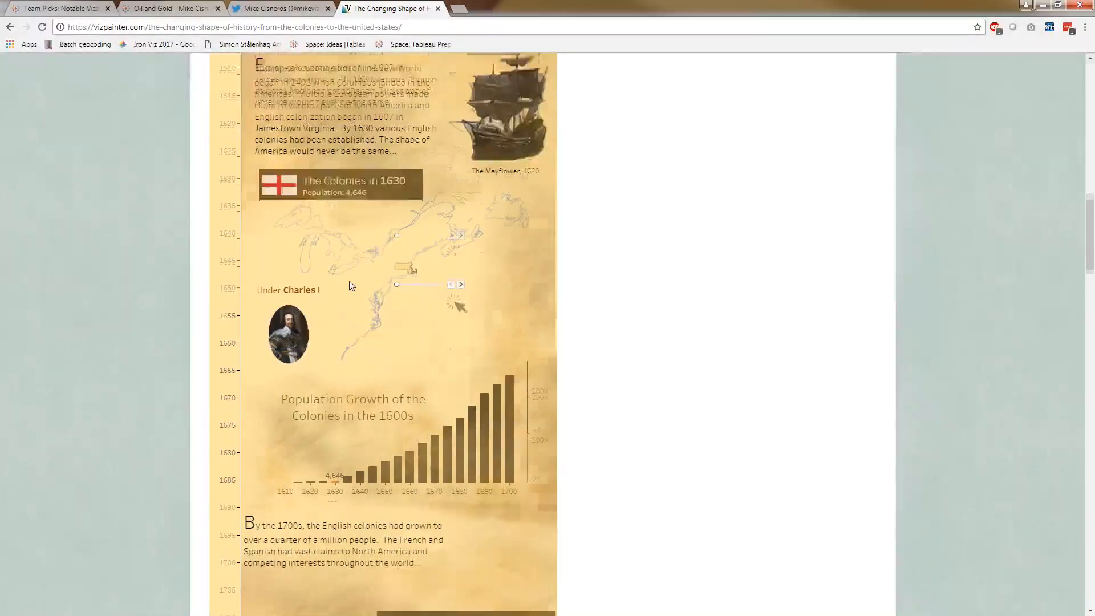
scroll(351, 280, down, 1)
scroll(351, 286, down, 1)
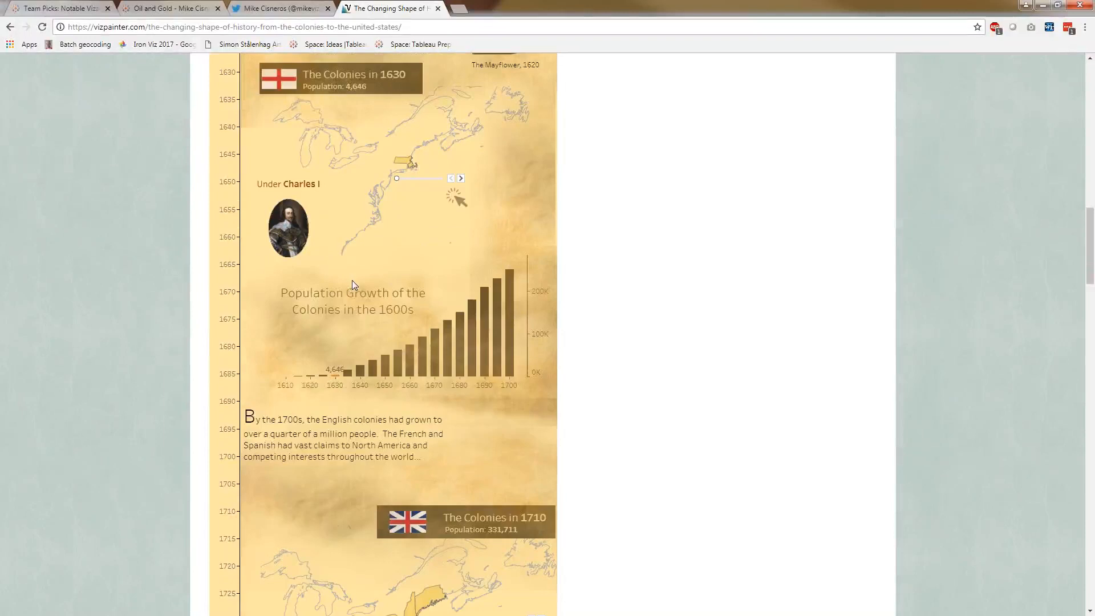
mouse_move(398, 180)
drag(399, 181, 419, 182)
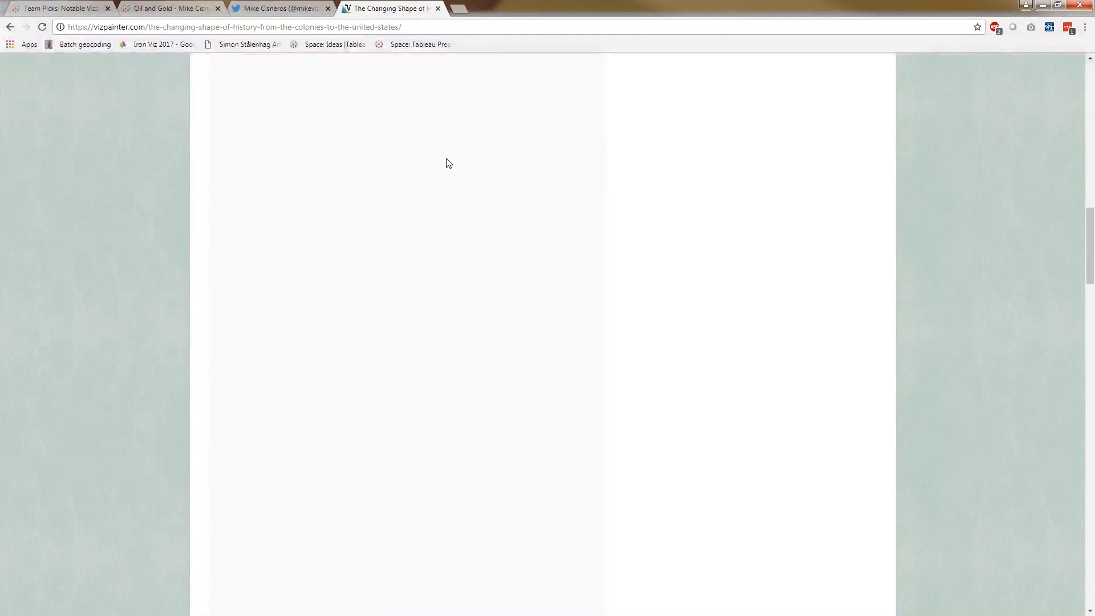
Step: Switch to The Changing Shape of History workbook in Tableau and advance the 1600s map year through 1660 and 1670 to 1690
drag(1094, 46, 366, 2)
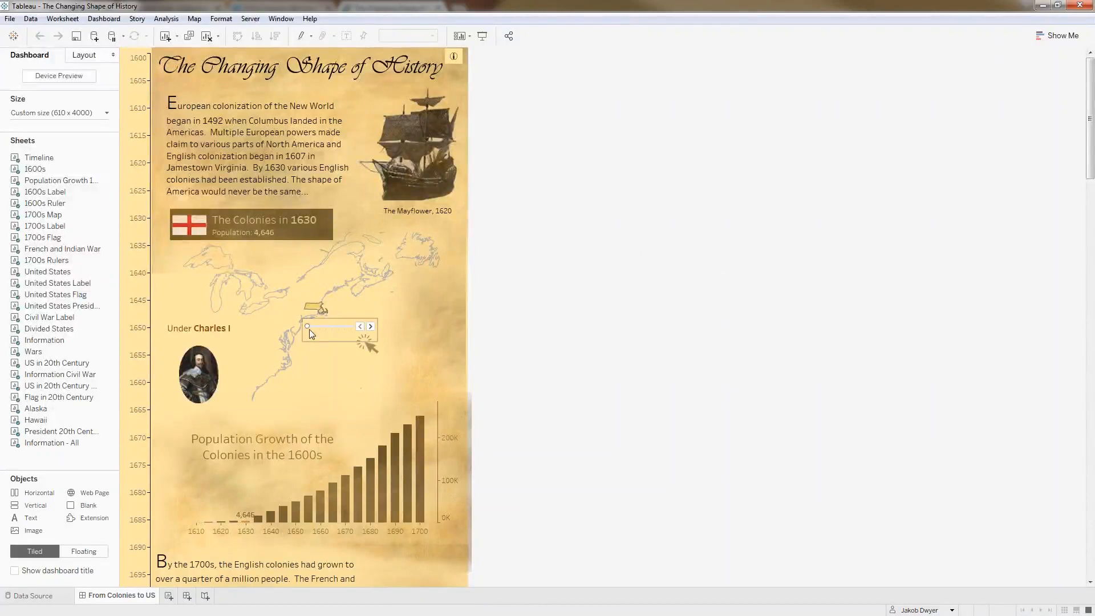
click(312, 328)
click(326, 327)
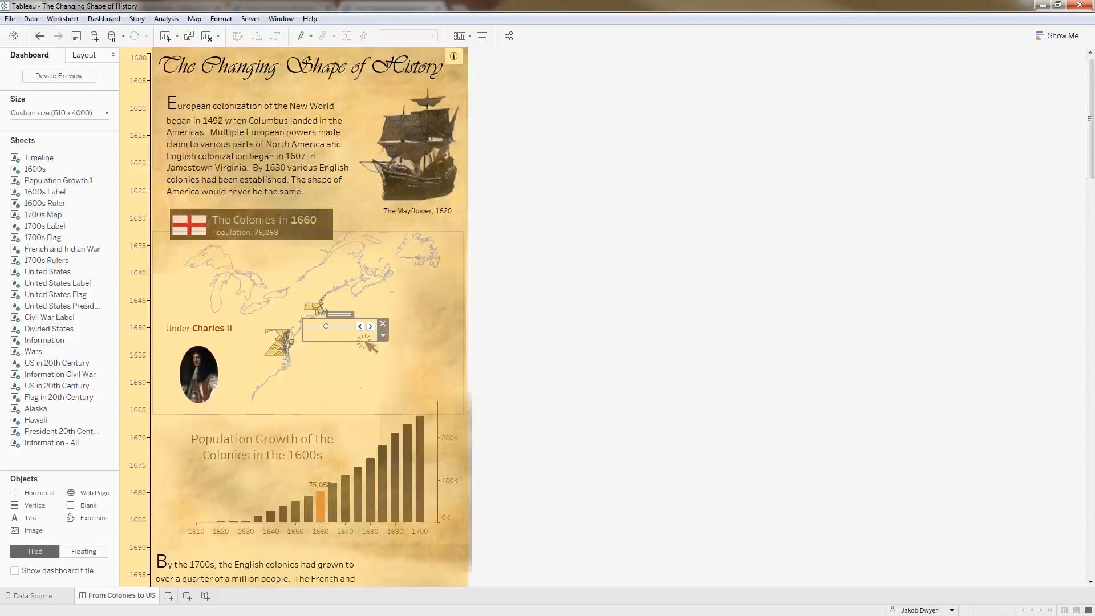
mouse_move(277, 358)
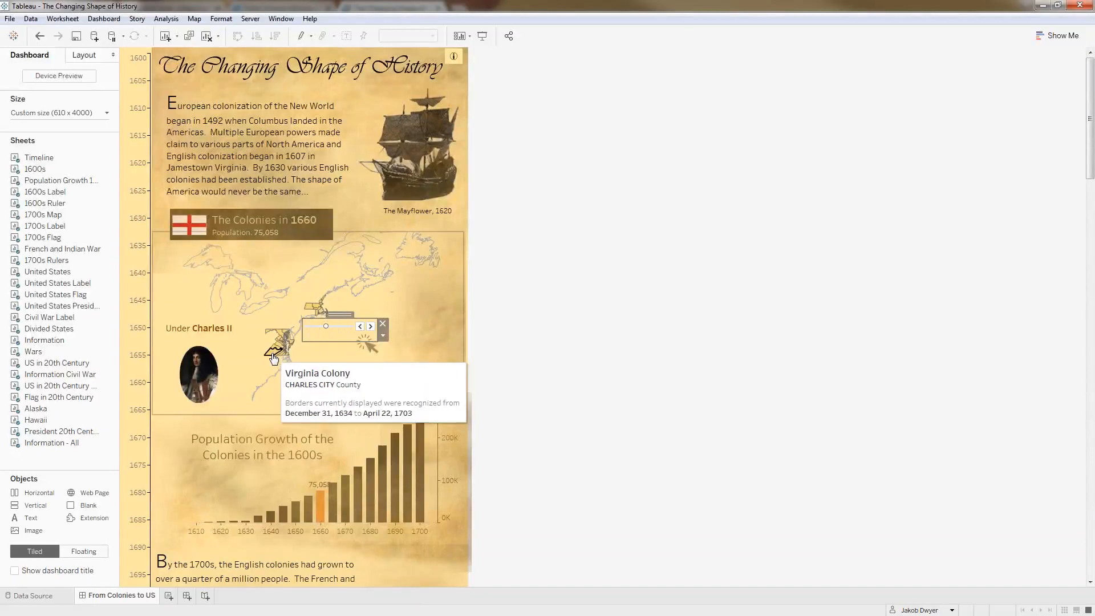
mouse_move(313, 309)
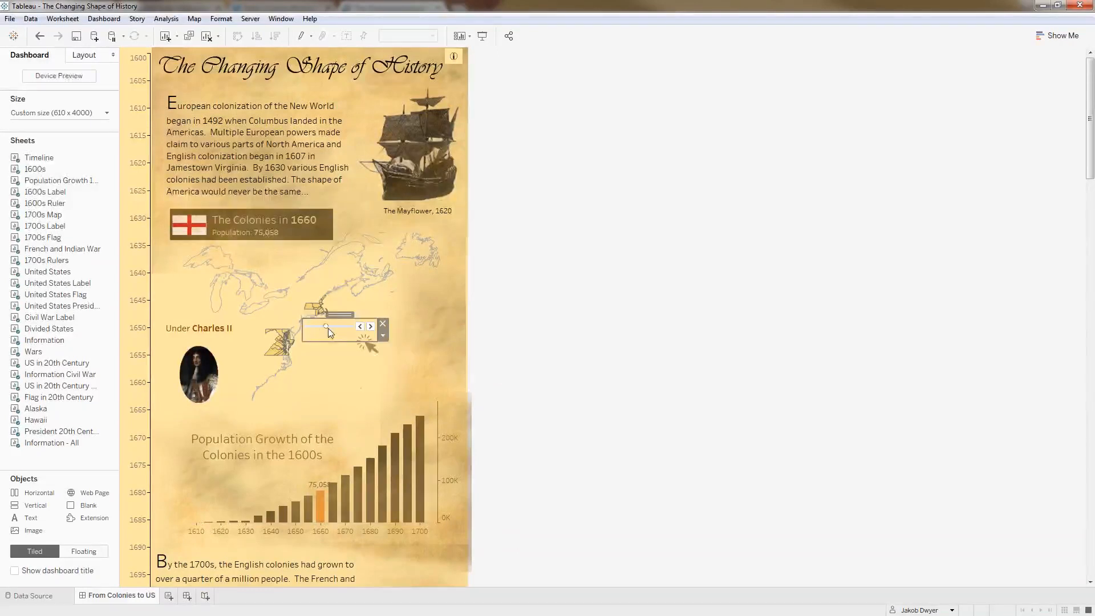
drag(328, 327, 333, 327)
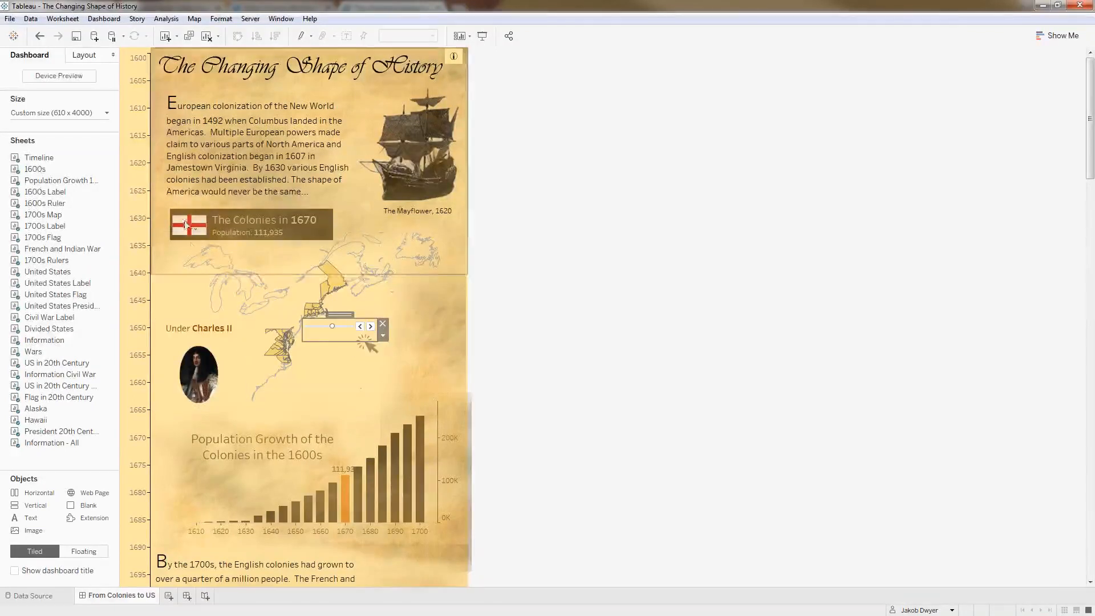
drag(333, 326, 347, 326)
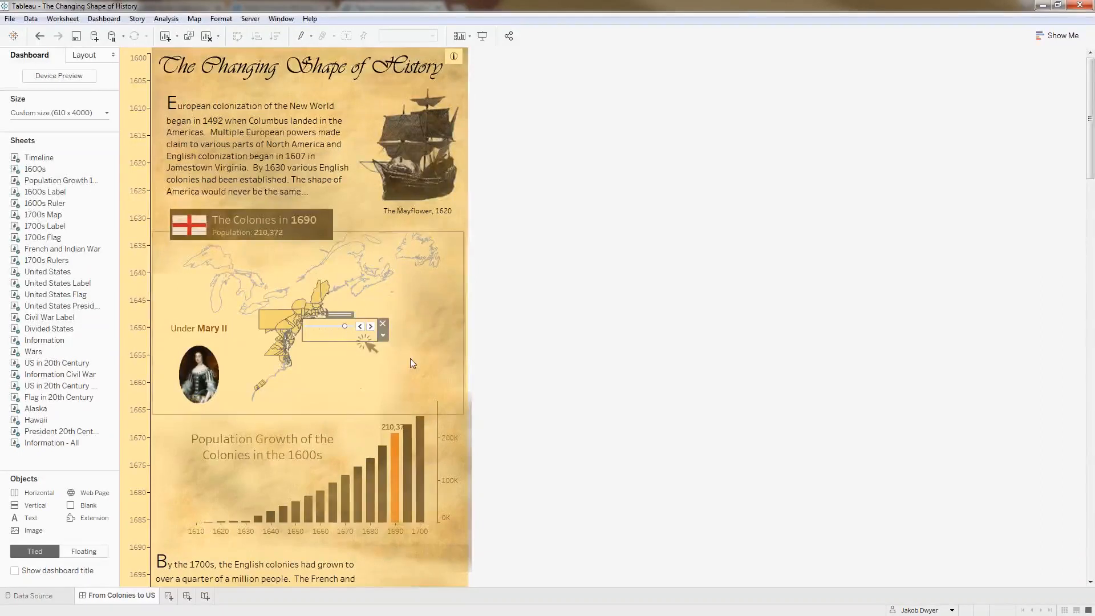
Step: Examine the From Colonies to US dashboard from the 1600s population growth chart down to the 1710 colonies map
scroll(416, 356, down, 1)
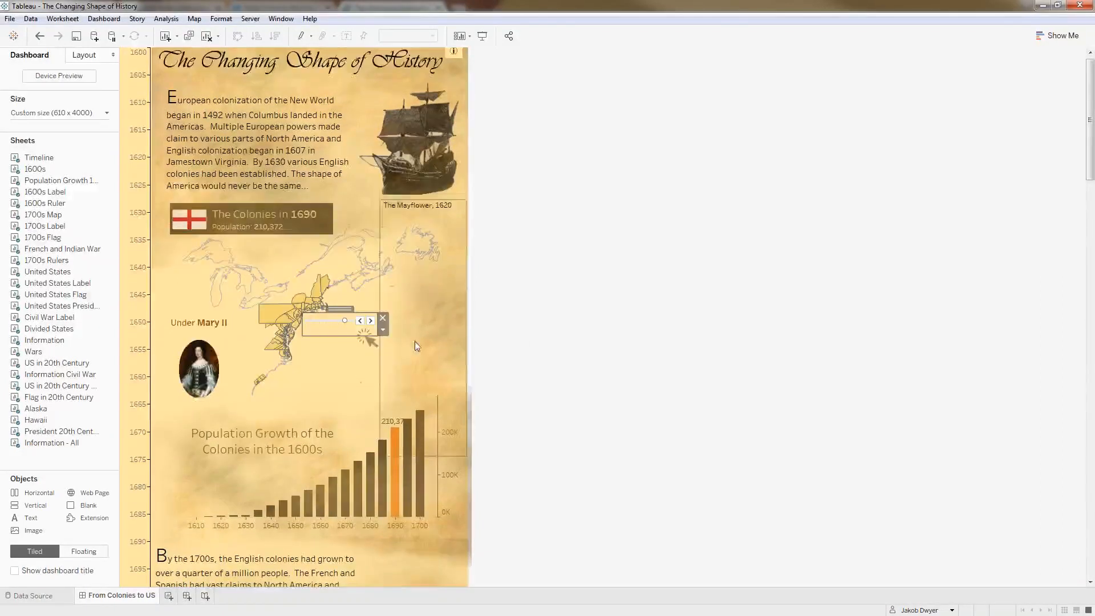
scroll(518, 340, down, 2)
scroll(520, 340, down, 5)
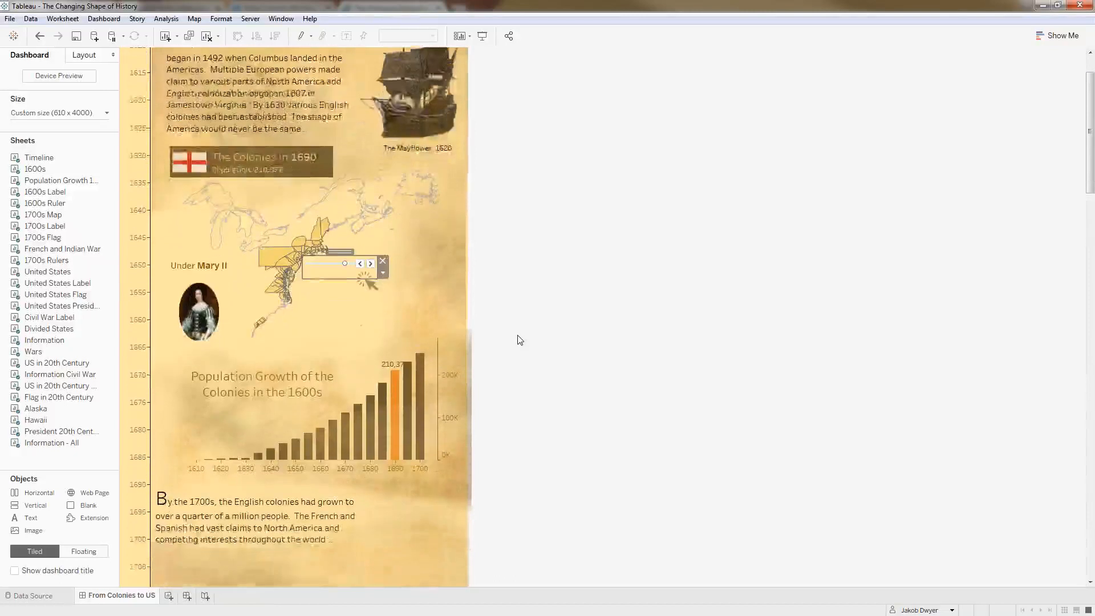
scroll(520, 340, down, 3)
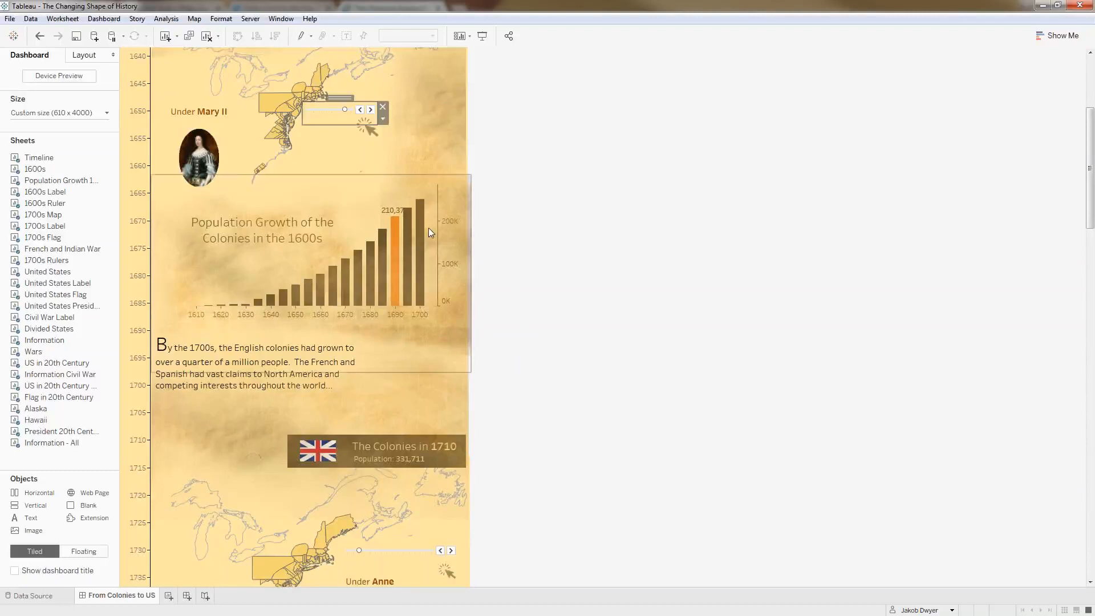
scroll(526, 363, down, 1)
scroll(526, 363, down, 4)
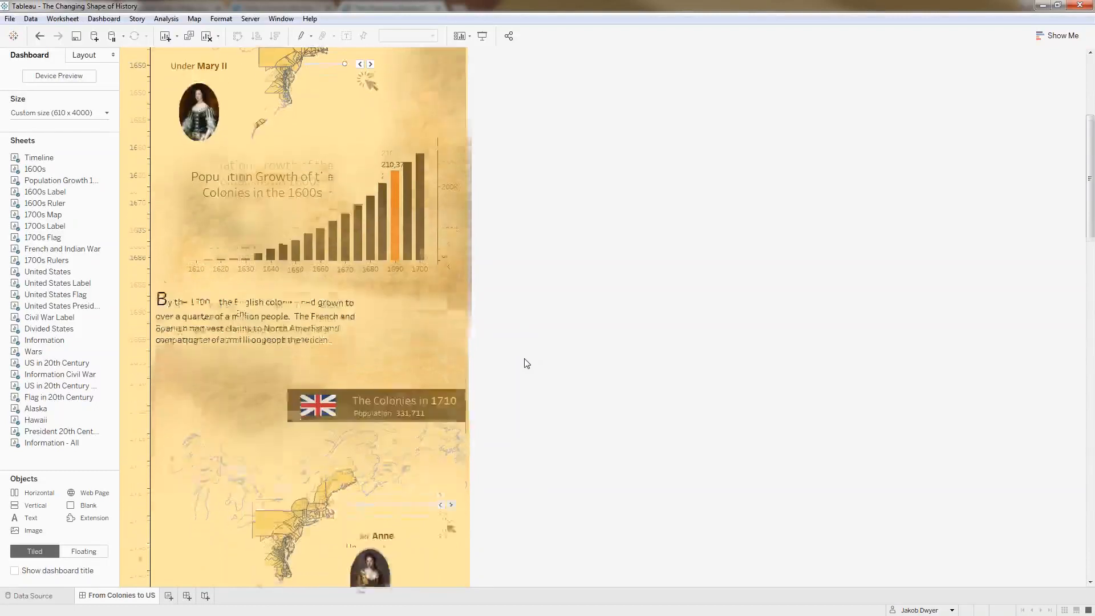
scroll(527, 363, down, 2)
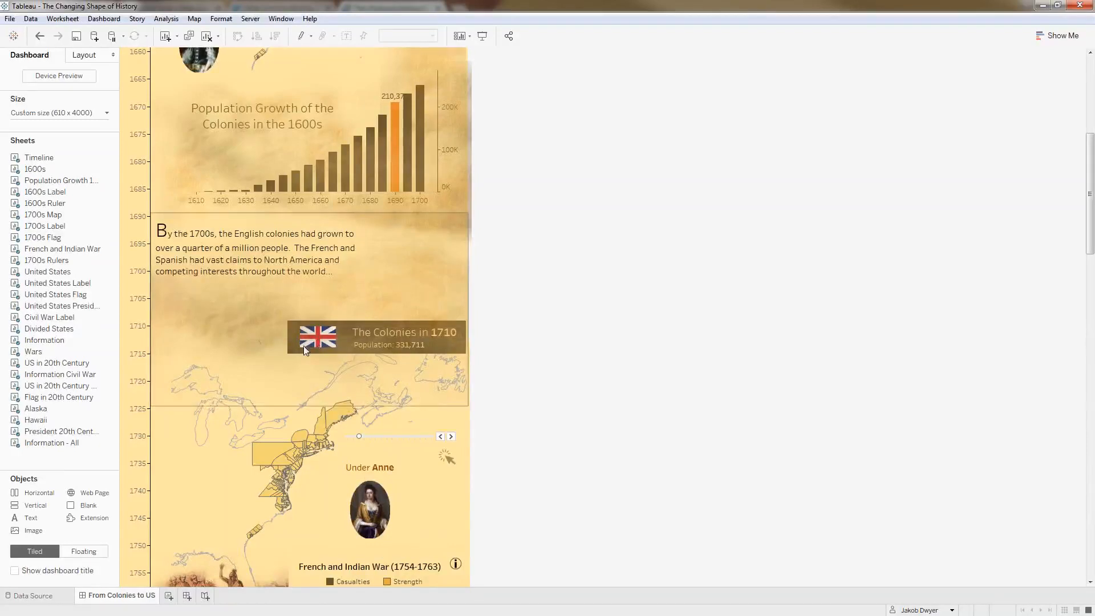
Step: Advance the 1700s colonies map year to 1735 and further to 1775
click(361, 436)
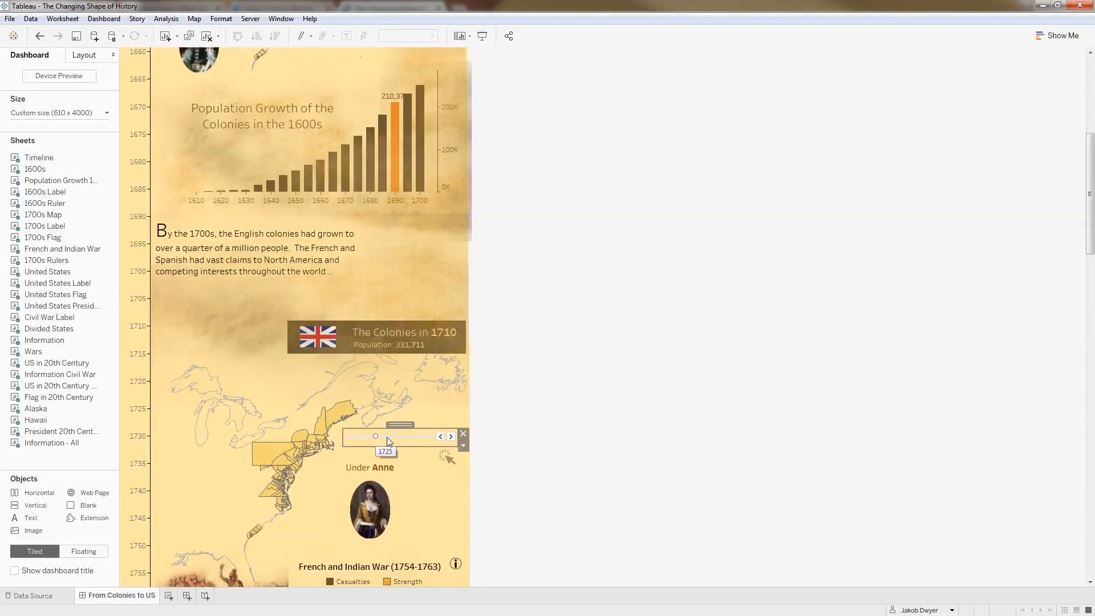
drag(361, 436, 387, 437)
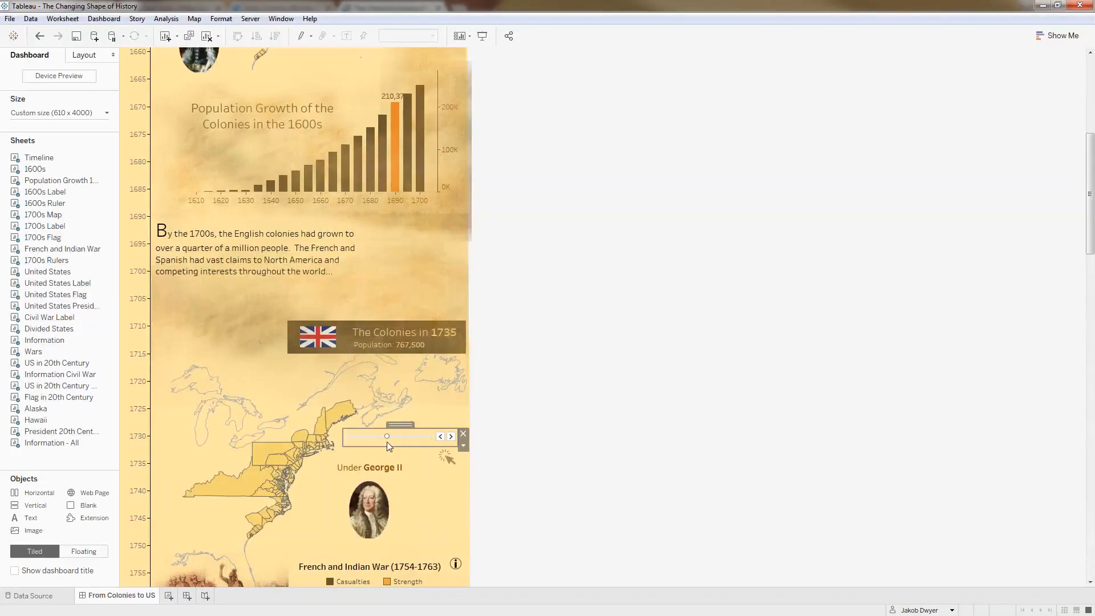
scroll(382, 457, down, 1)
scroll(447, 452, down, 2)
scroll(454, 433, down, 1)
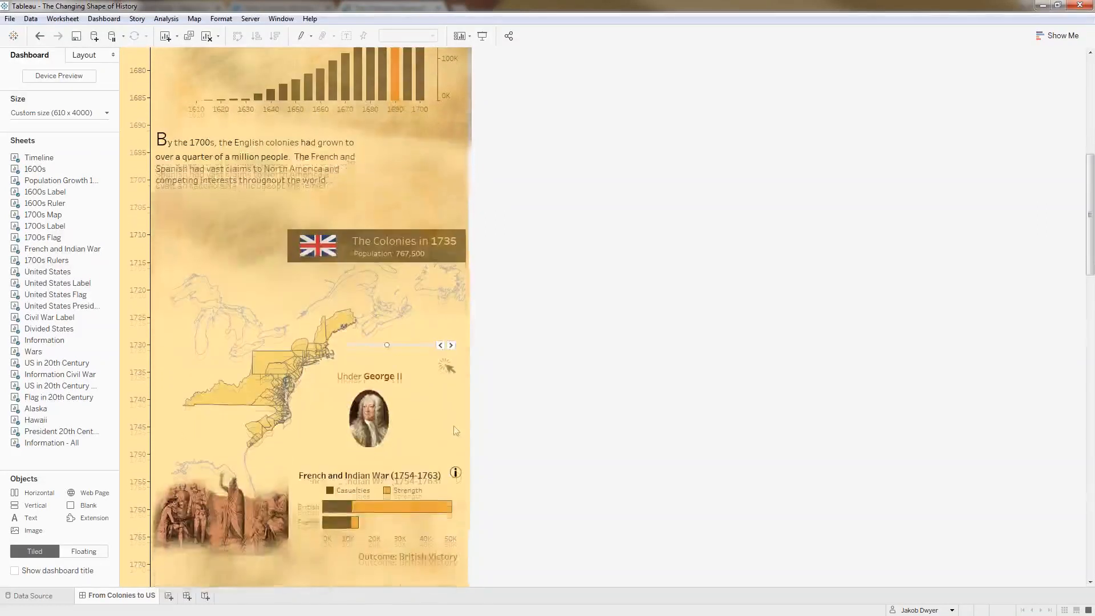
click(388, 345)
drag(411, 346, 432, 346)
click(494, 389)
Step: Examine the timeline axis, the French and Indian War chart and the United States 1805 section with its territory map
scroll(494, 389, down, 1)
scroll(496, 394, down, 3)
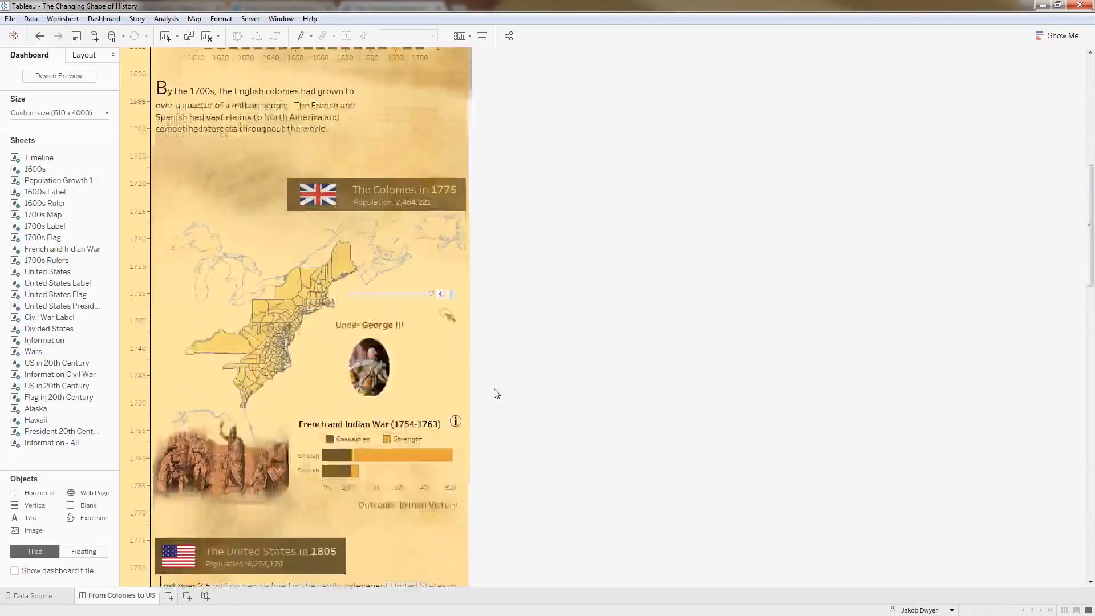
scroll(496, 392, down, 3)
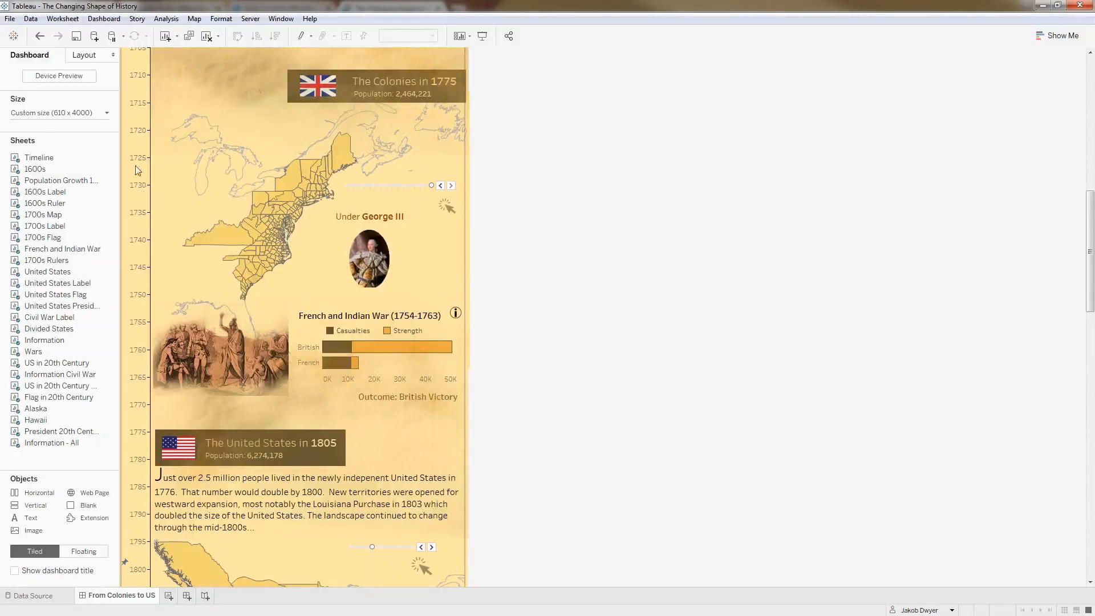
mouse_move(153, 196)
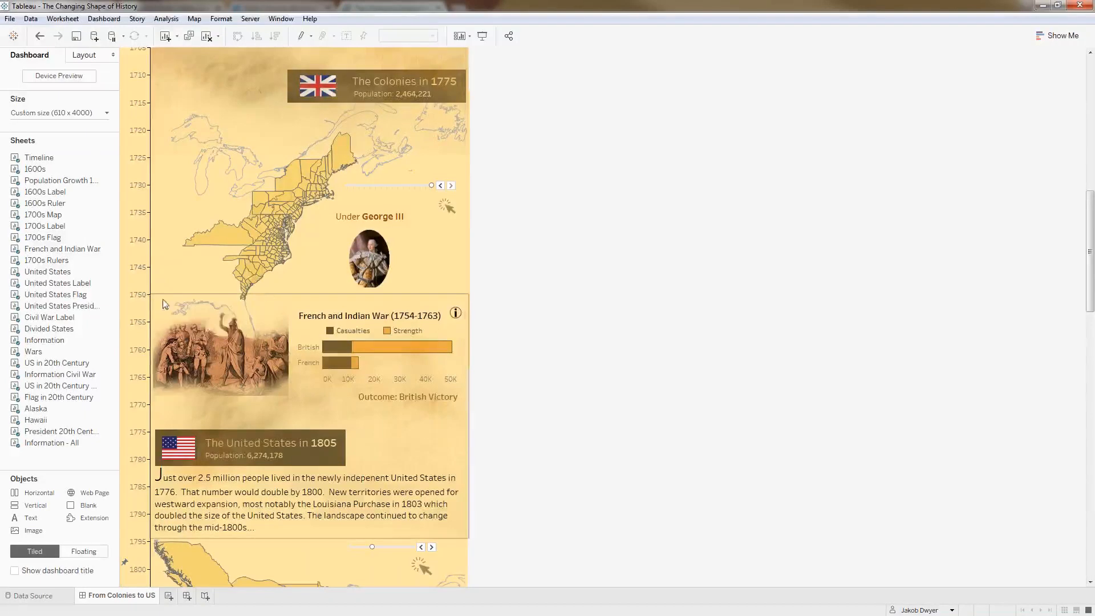
scroll(468, 358, down, 3)
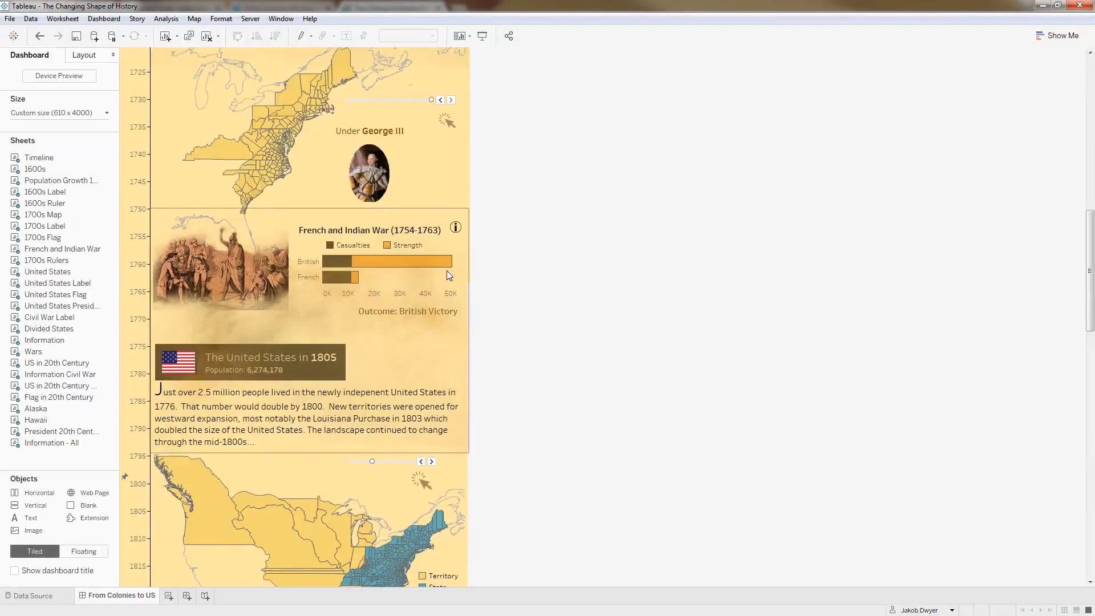
scroll(410, 331, down, 1)
scroll(409, 334, down, 3)
scroll(410, 339, down, 3)
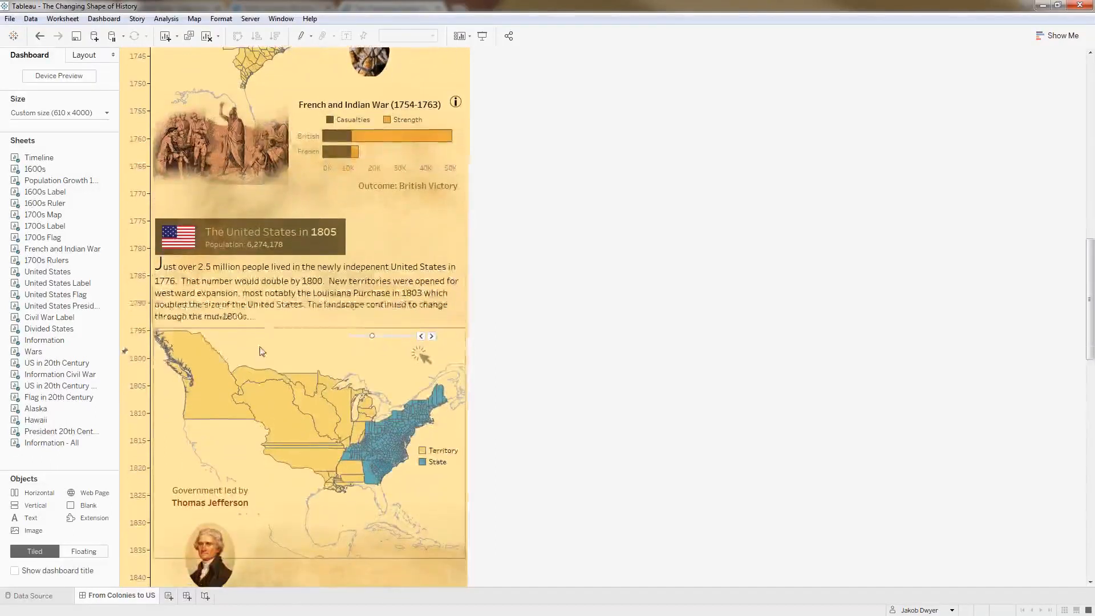
scroll(265, 337, down, 1)
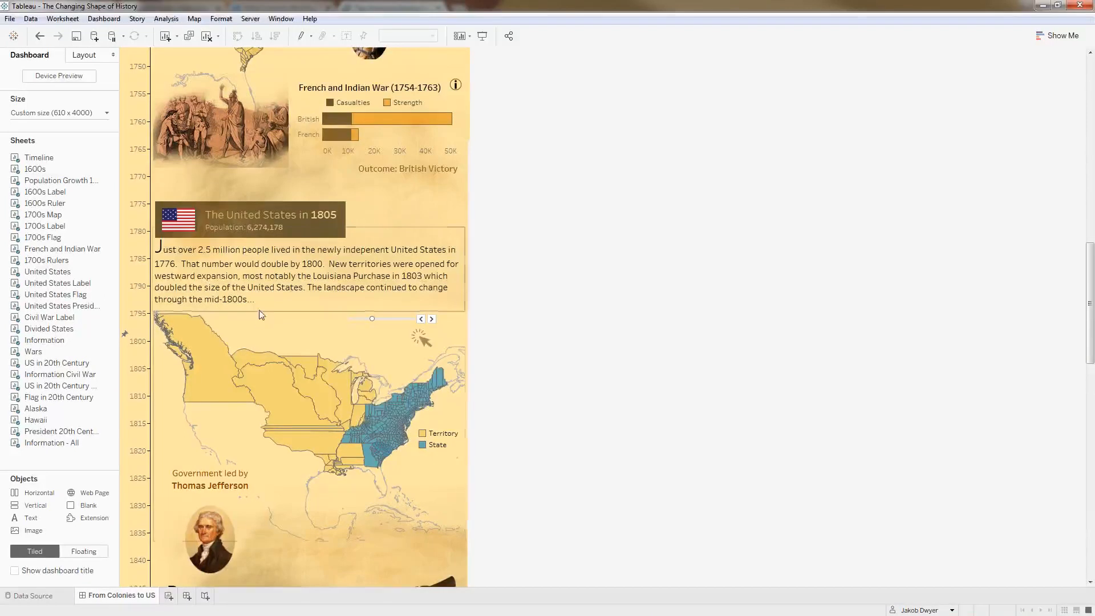
mouse_move(231, 359)
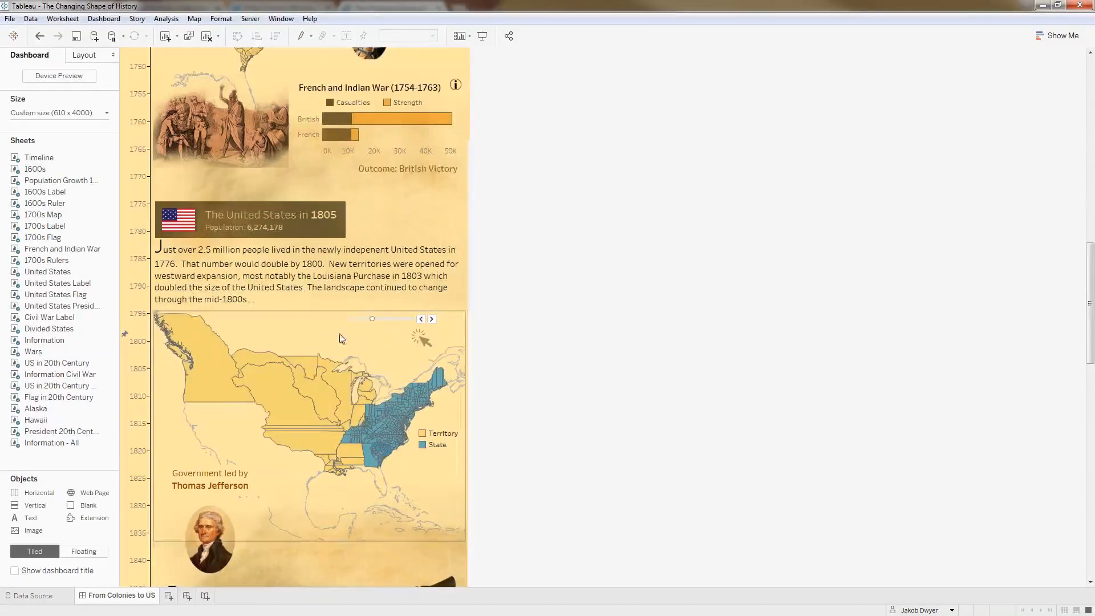
Step: Inspect the Oregon Country tooltip on the United States map and set that map's year to 1850
scroll(513, 379, down, 3)
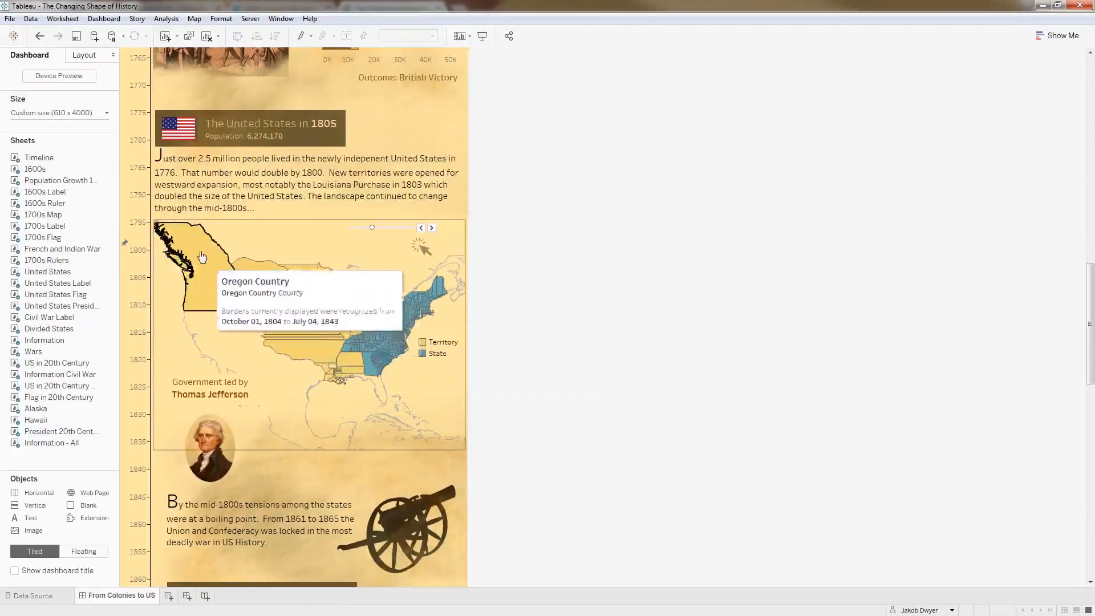
click(342, 245)
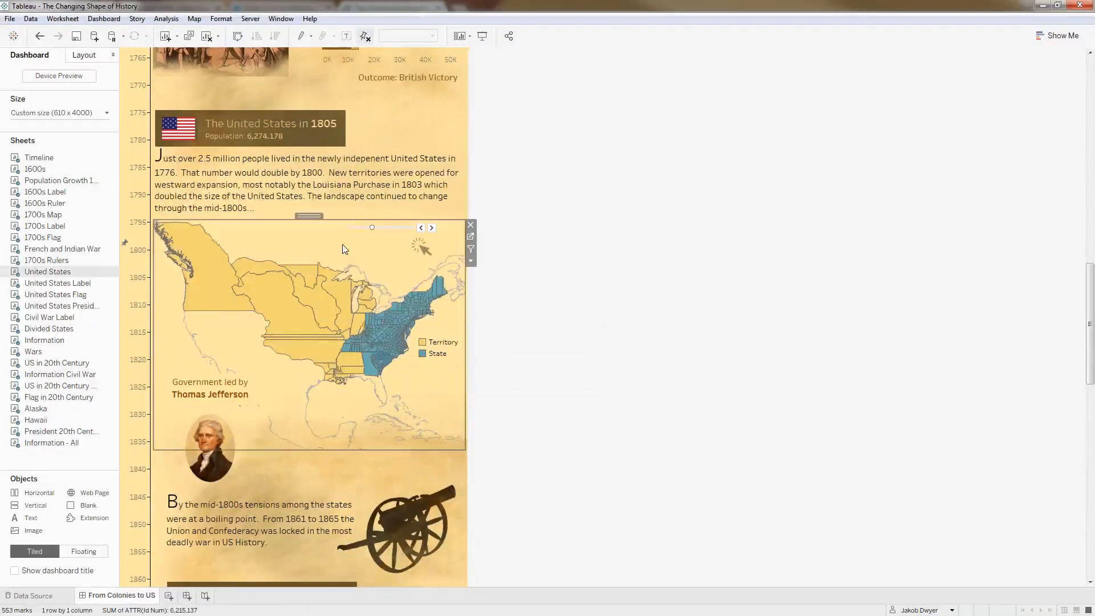
scroll(344, 249, down, 2)
scroll(373, 229, down, 1)
click(374, 188)
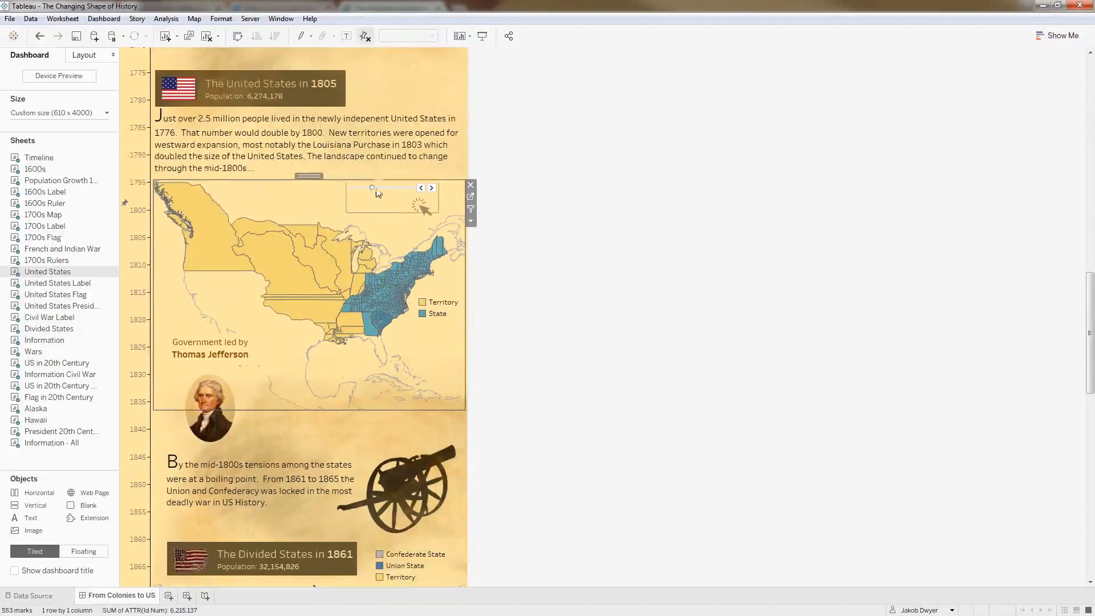
drag(376, 187, 404, 186)
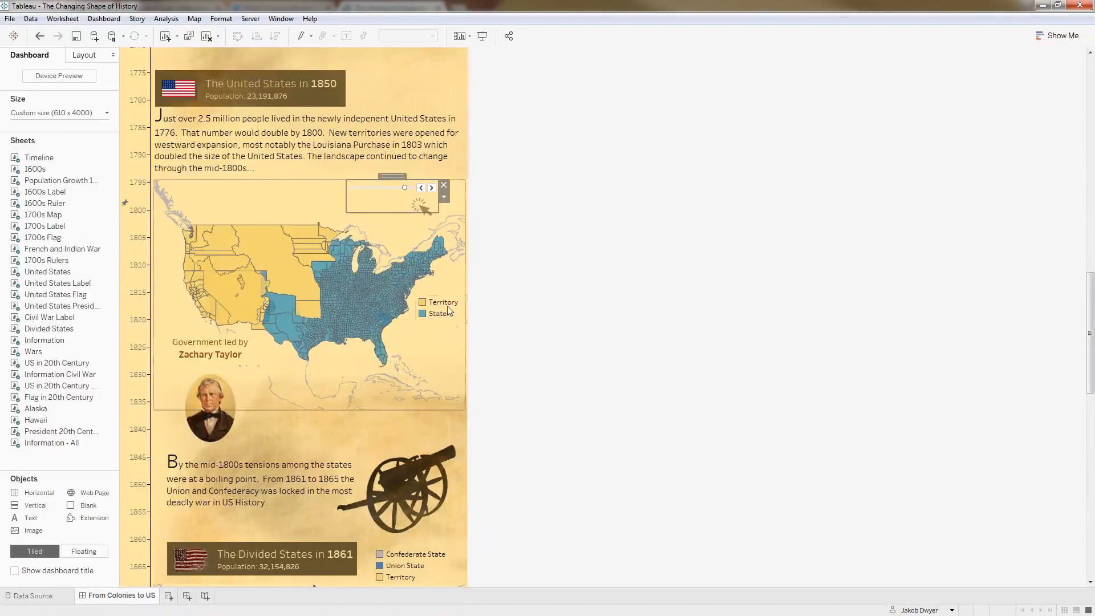
Step: Examine the Divided States in 1861 map and the chart of American deaths in its top 5 deadliest wars
scroll(446, 321, down, 1)
scroll(446, 322, down, 4)
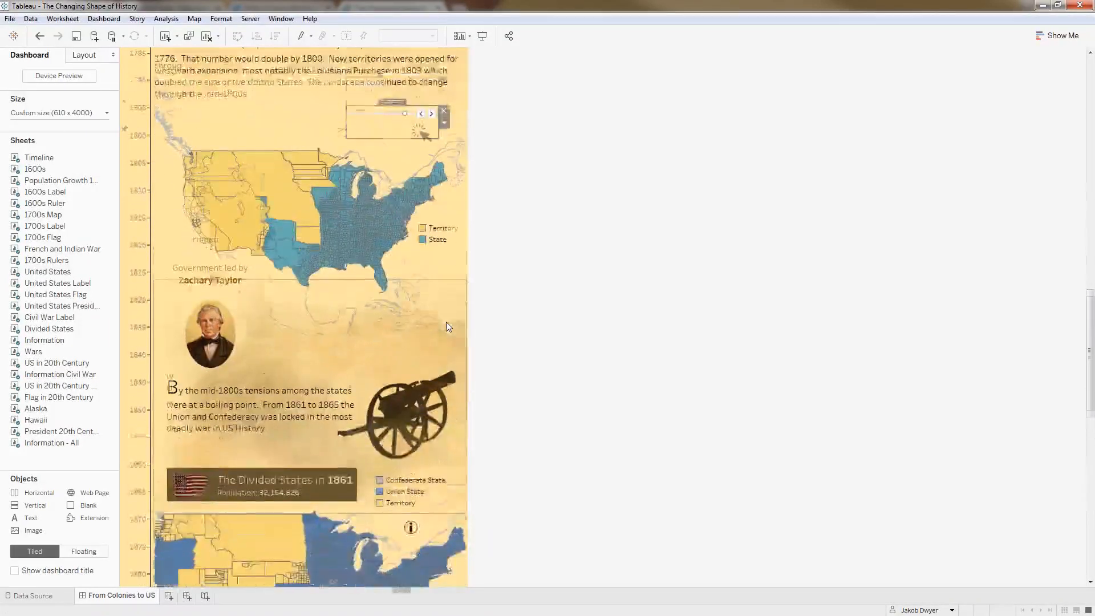
scroll(446, 326, down, 5)
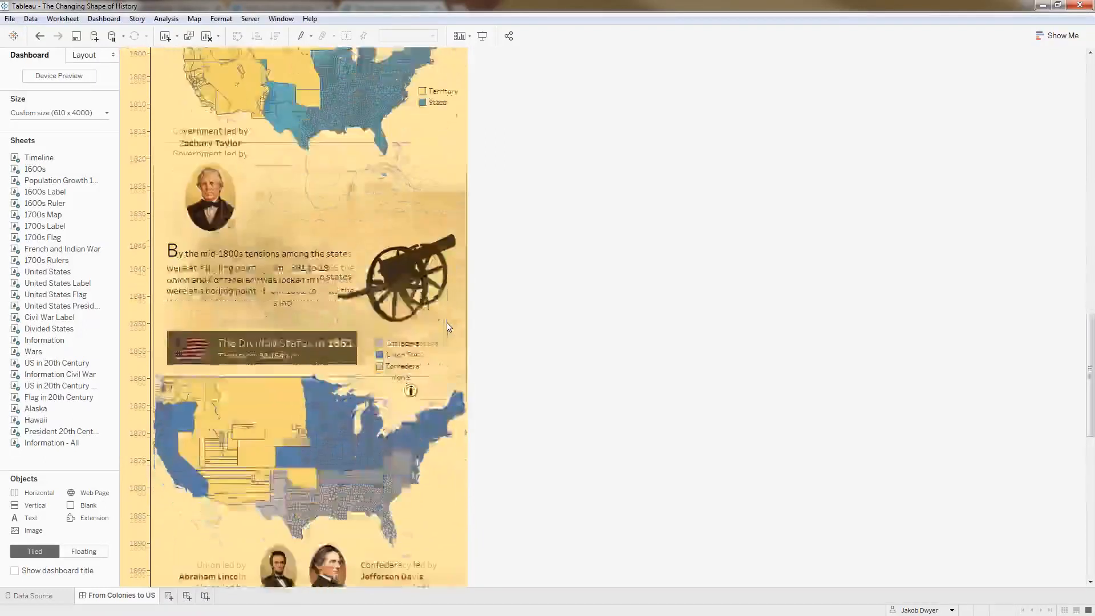
scroll(448, 327, down, 5)
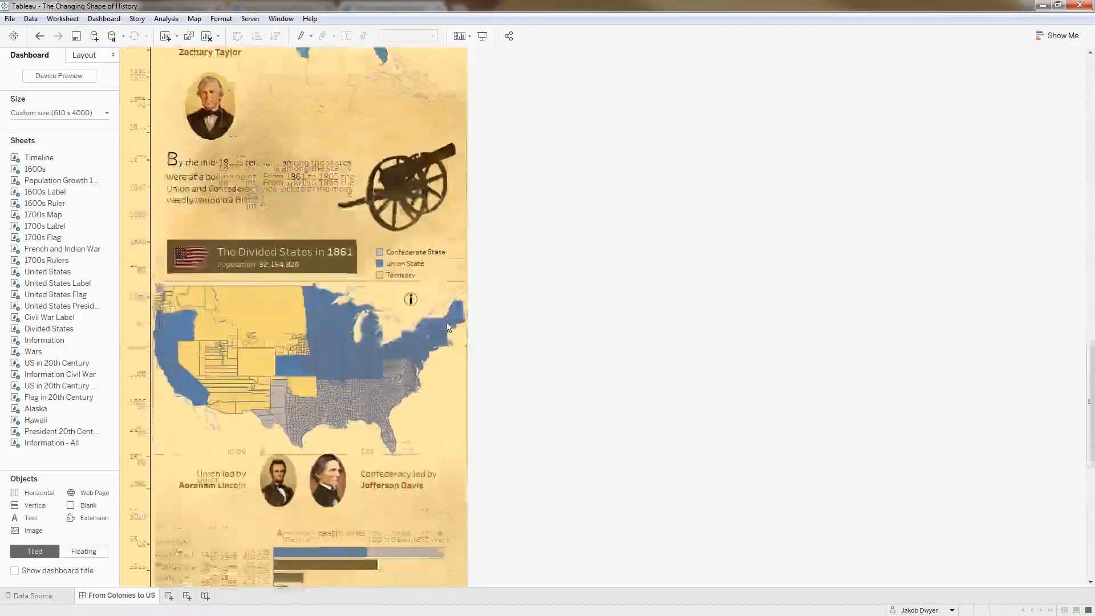
scroll(448, 327, down, 6)
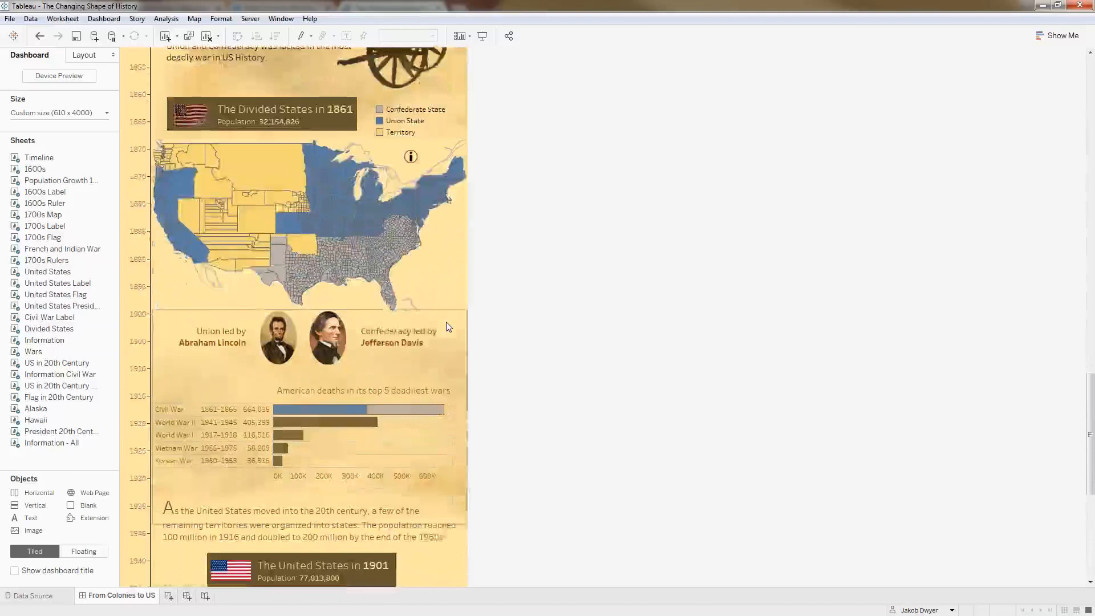
scroll(448, 327, down, 2)
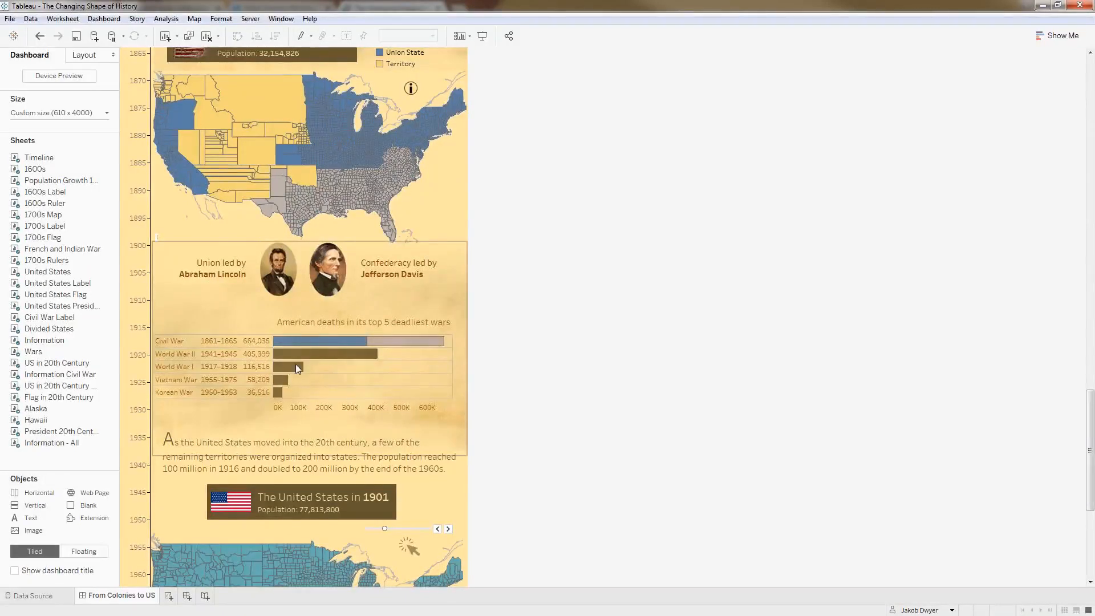
scroll(426, 399, down, 2)
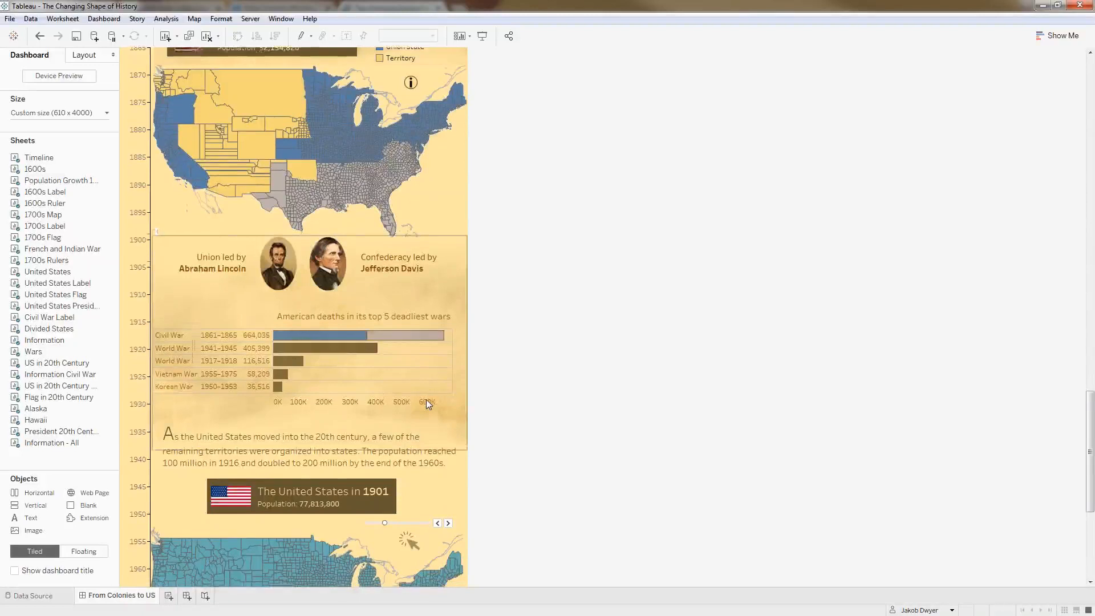
scroll(429, 404, down, 2)
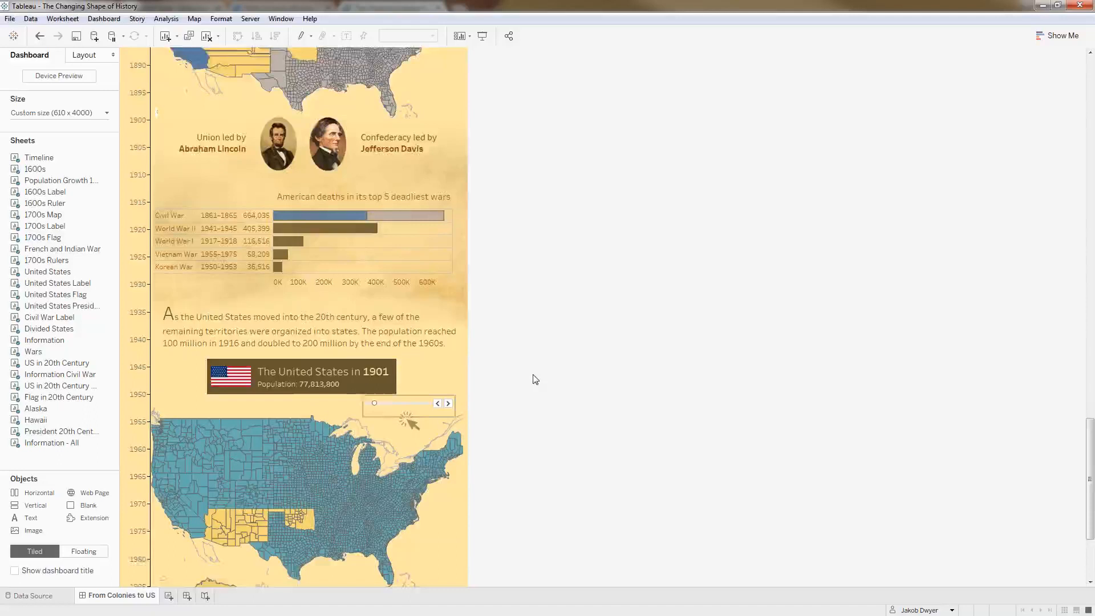
Step: Advance the 20th-century United States map year to 1964 and 2000, inspect a Texas county tooltip, and step the year back to 1997
scroll(534, 378, down, 3)
scroll(534, 378, down, 2)
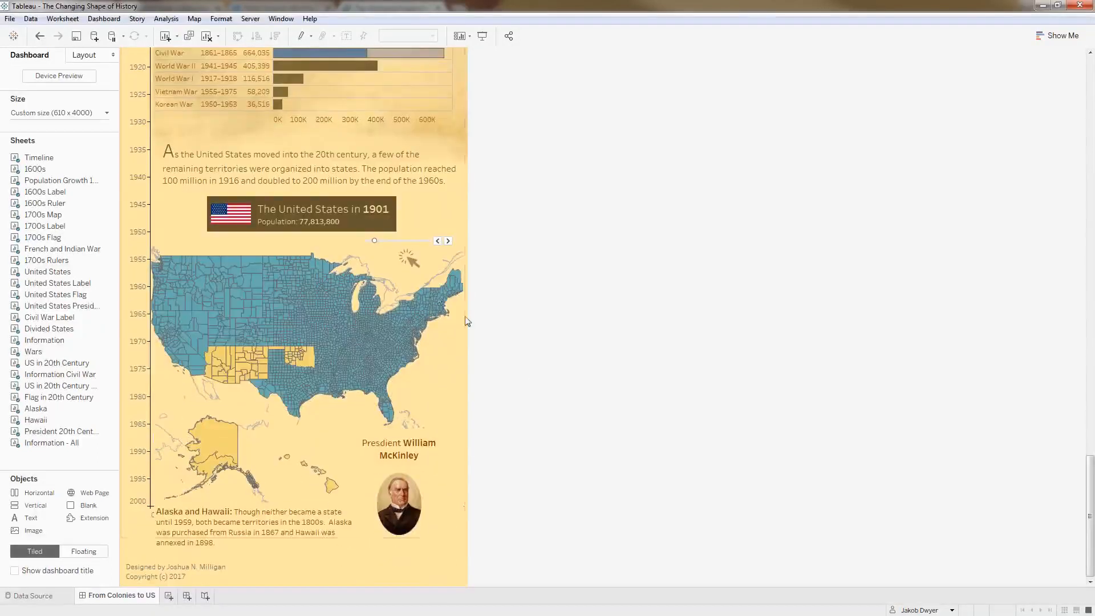
click(376, 242)
drag(376, 241, 412, 241)
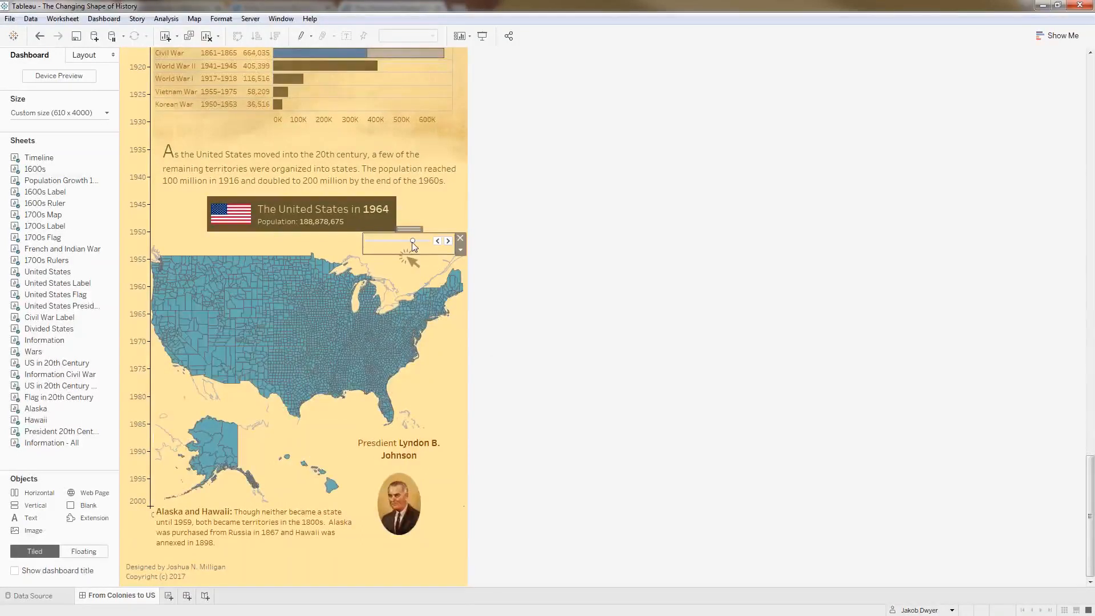
drag(415, 242, 429, 241)
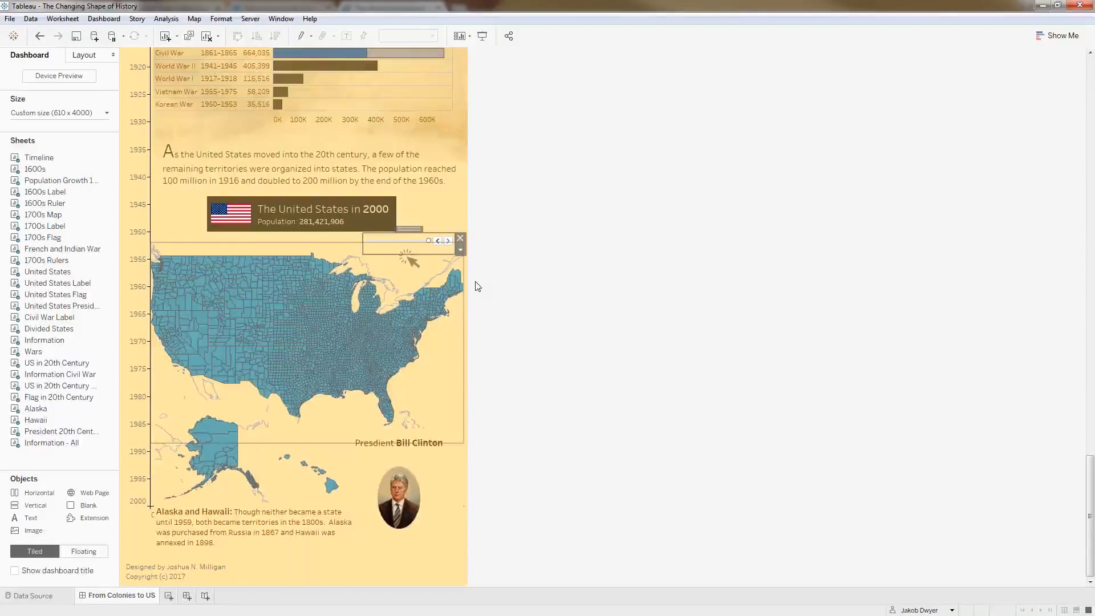
mouse_move(270, 394)
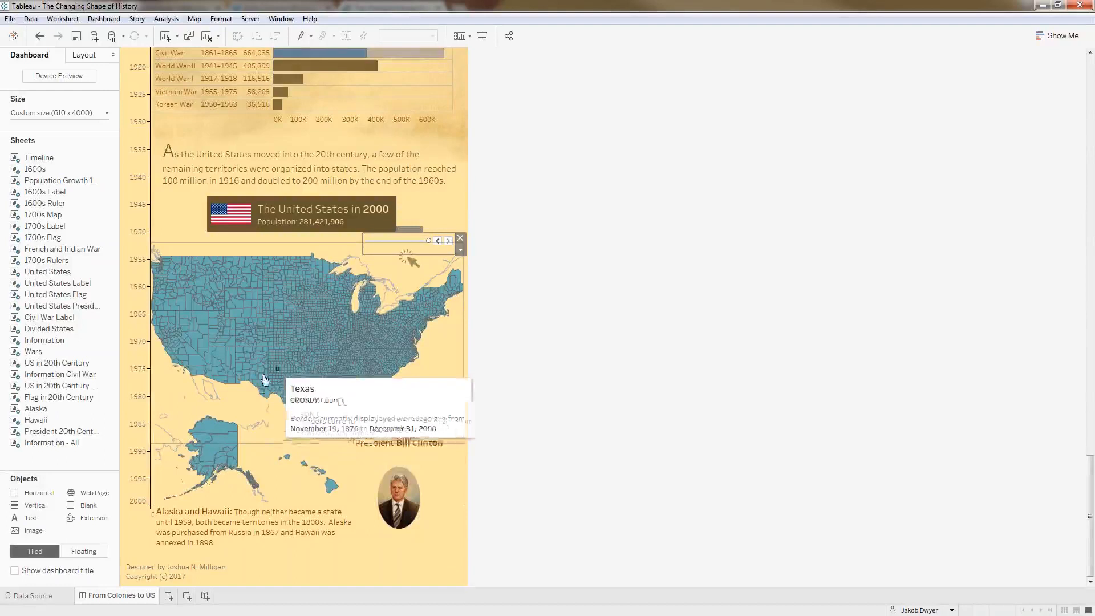
click(437, 241)
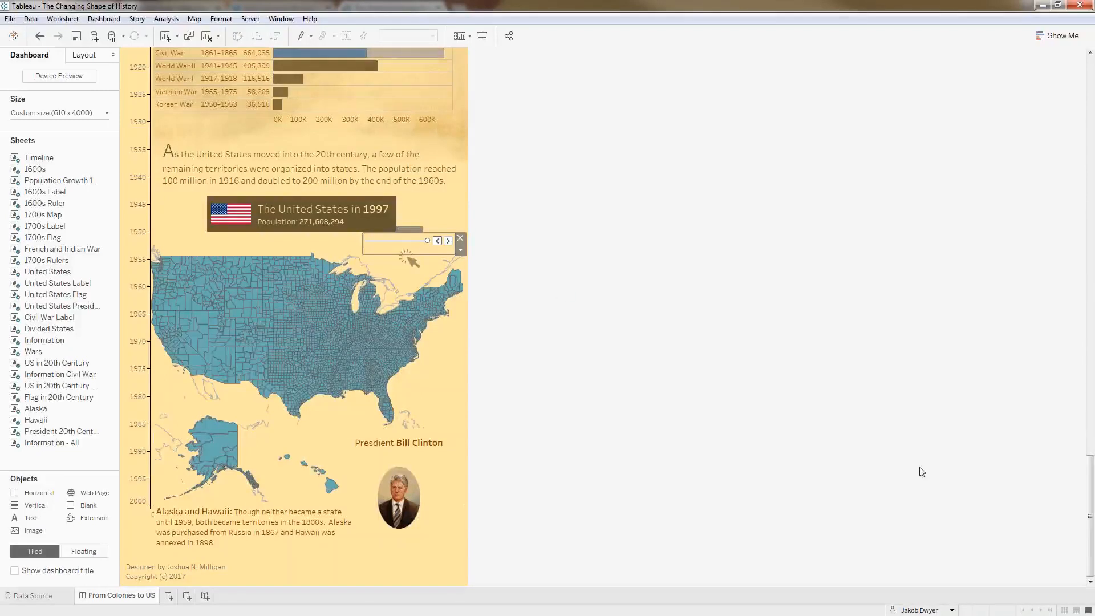
Step: Return to the start of the dashboard and remove the background image containing The Changing Shape of History title
drag(1090, 482, 1062, 109)
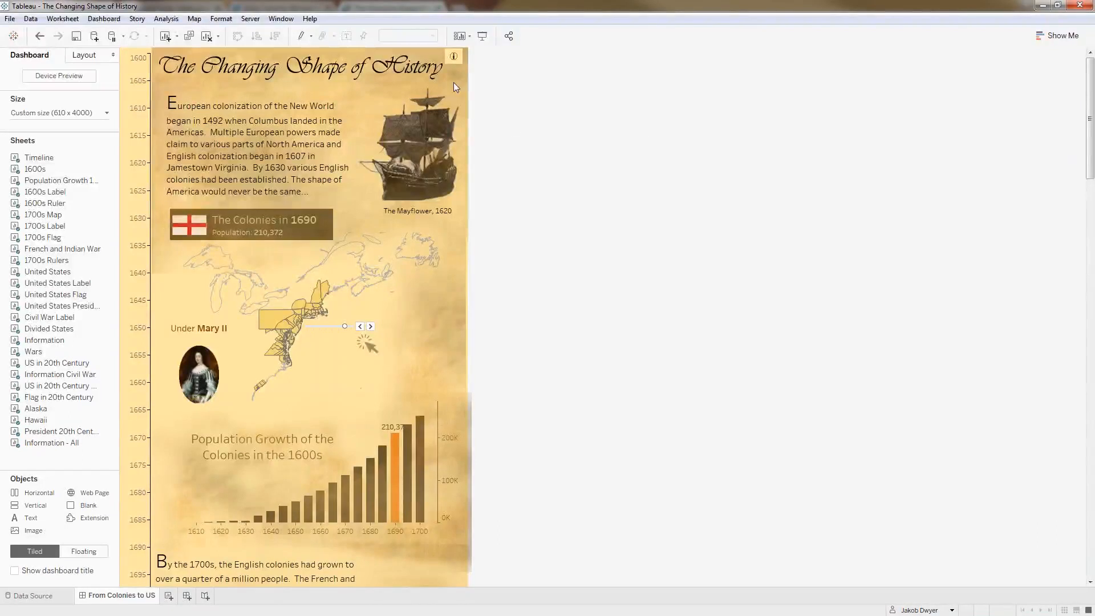
click(213, 64)
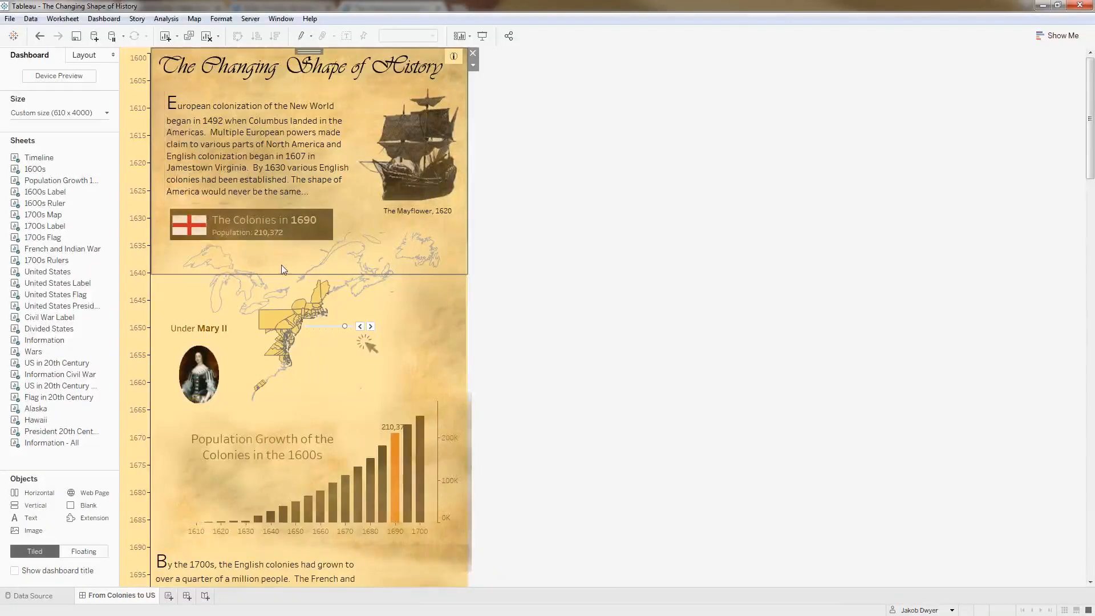
click(472, 53)
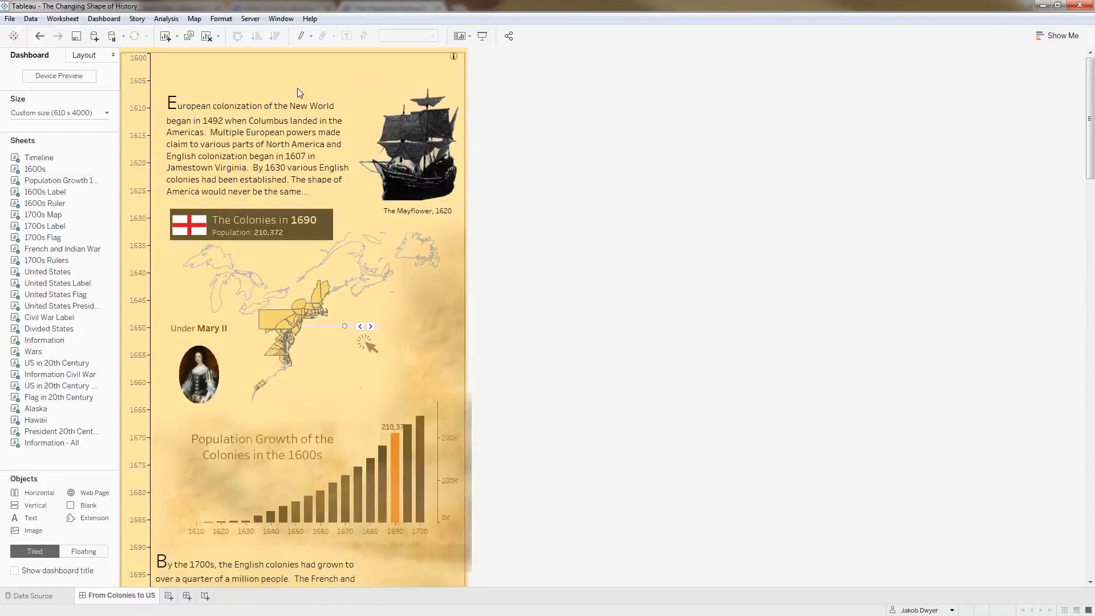
Step: Try moving the parchment texture image below the Mayflower over the 1600s map, and undo the move
click(426, 289)
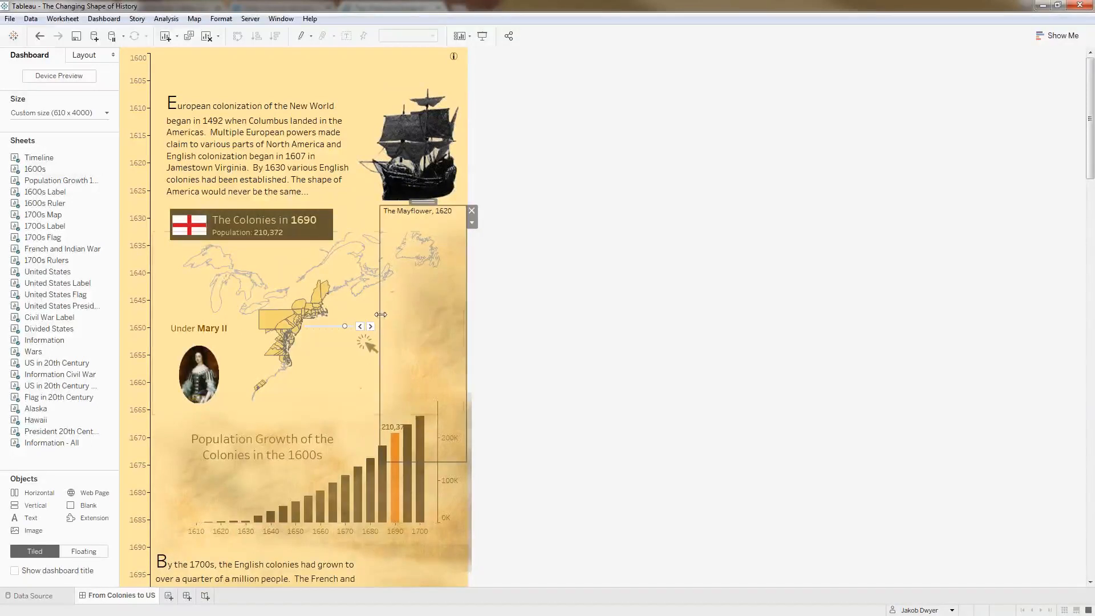
drag(417, 202, 347, 213)
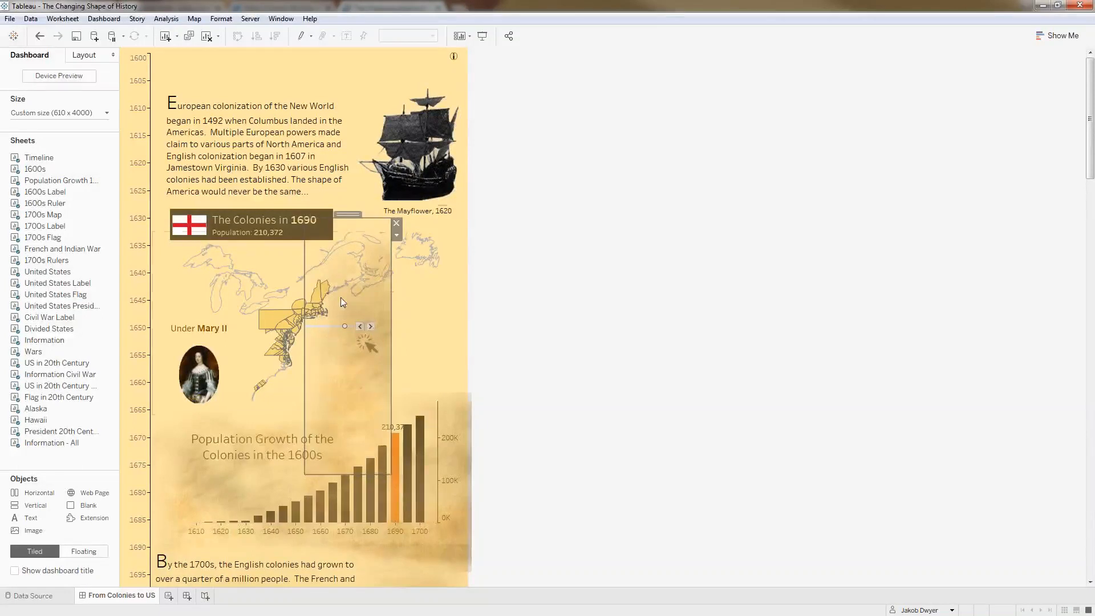
key(ctrl+z)
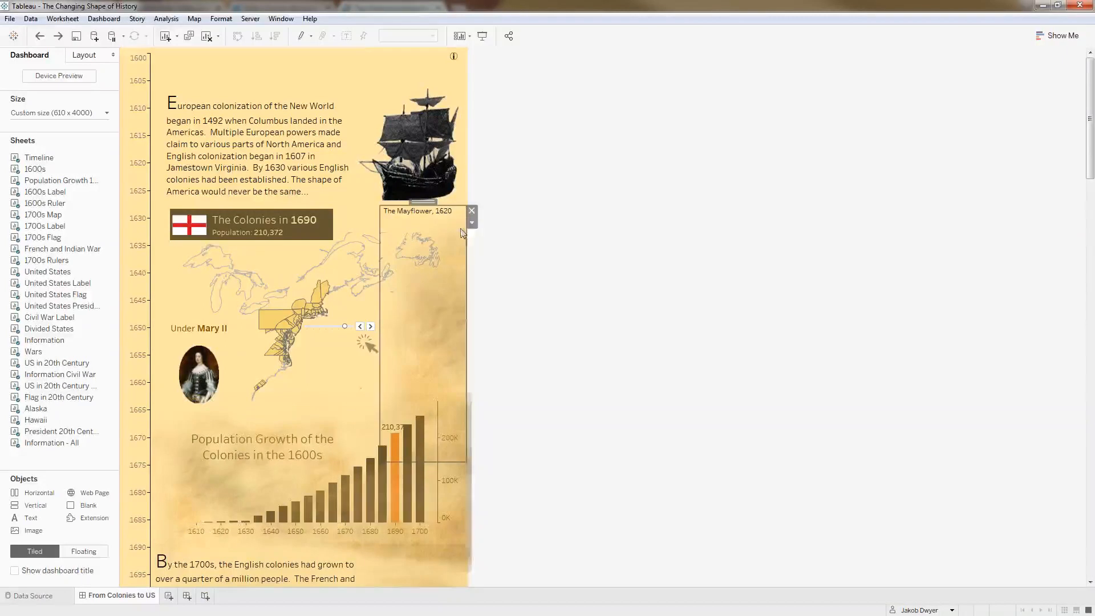
Step: Select the parchment background image behind the Population Growth of the Colonies in the 1600s chart
click(352, 282)
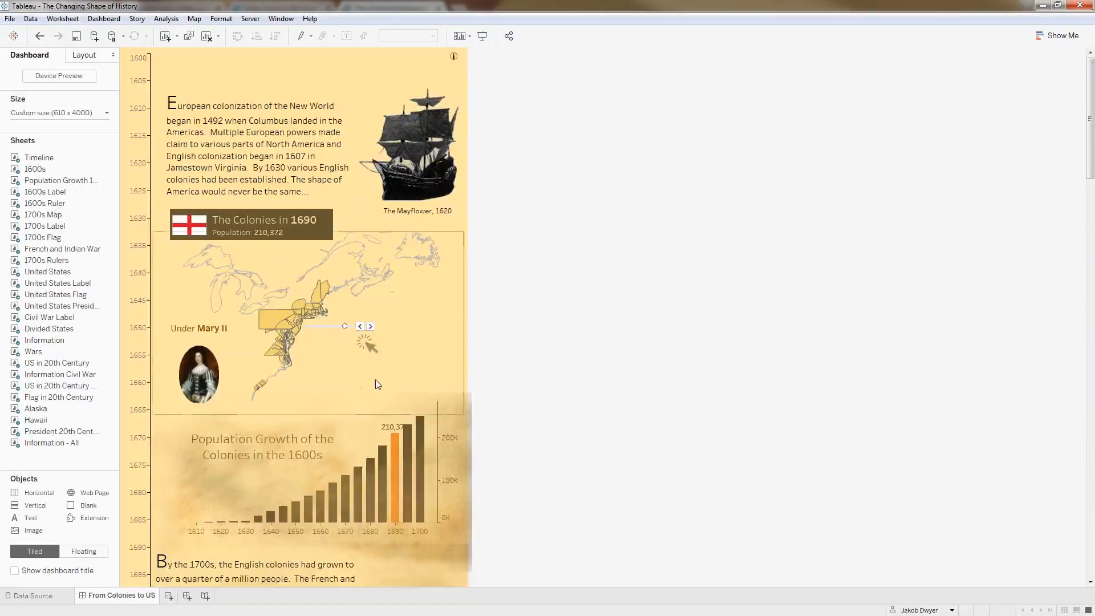
scroll(504, 371, down, 3)
scroll(504, 371, down, 5)
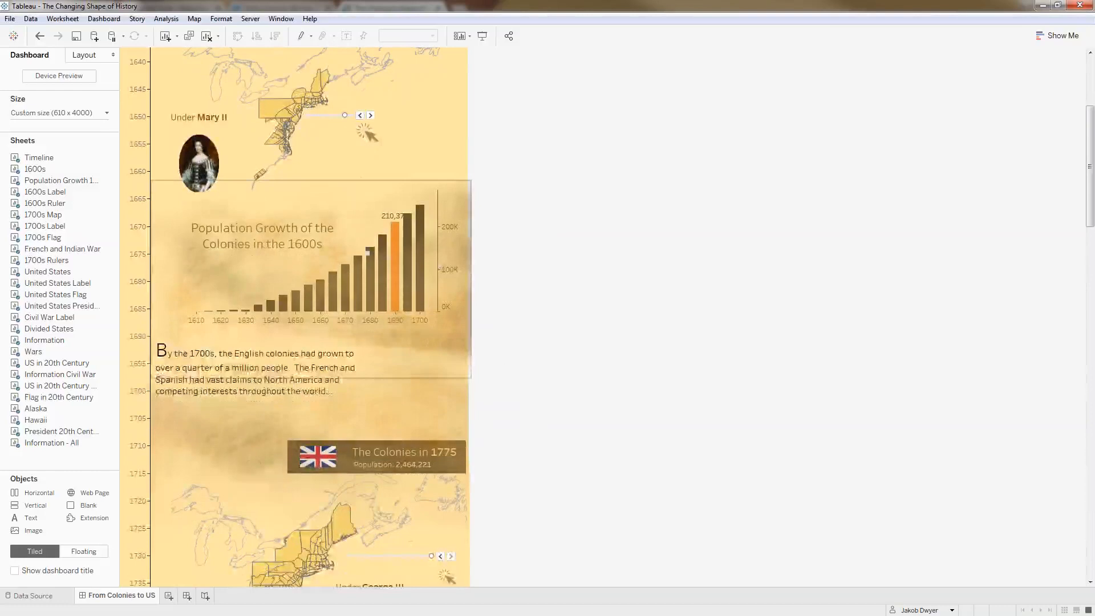
click(329, 244)
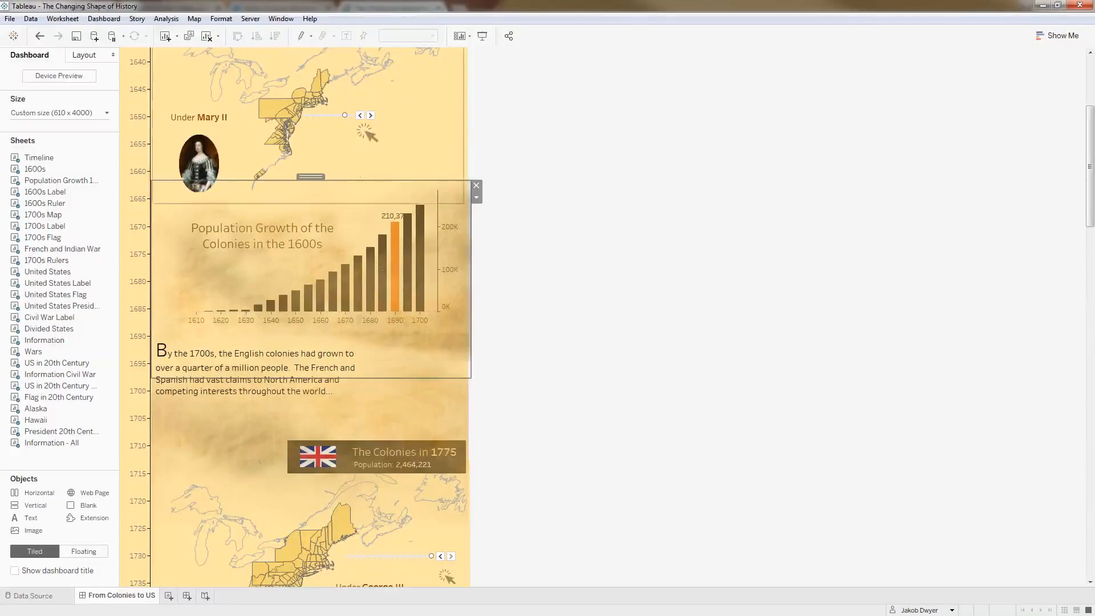
Step: Set the 1600s map year back to 1660 and return it to 1690, examining the bar highlight in the population growth chart
click(326, 115)
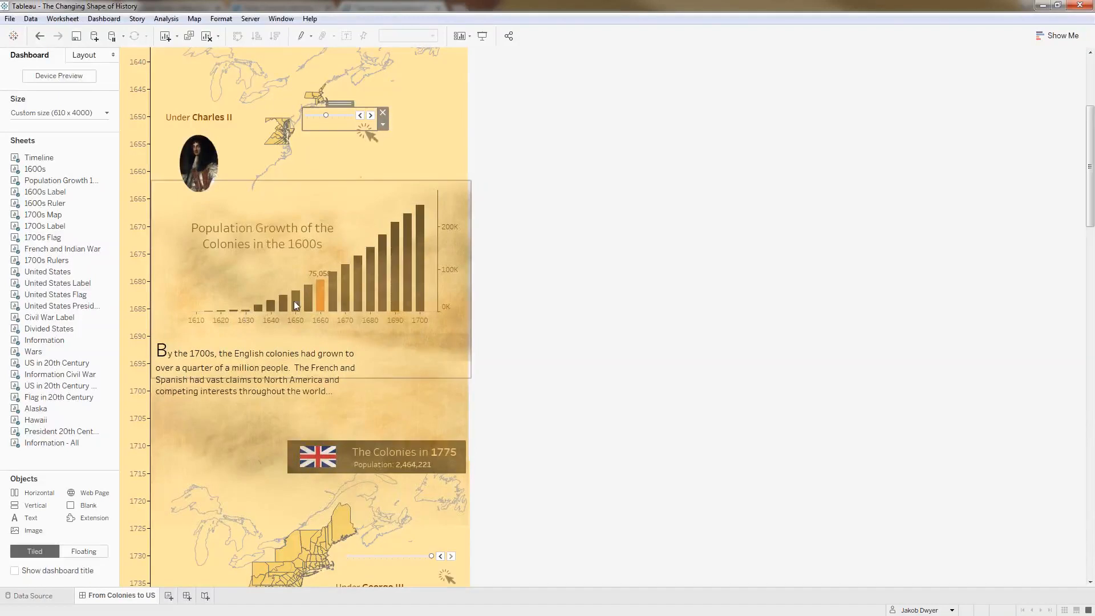
click(352, 287)
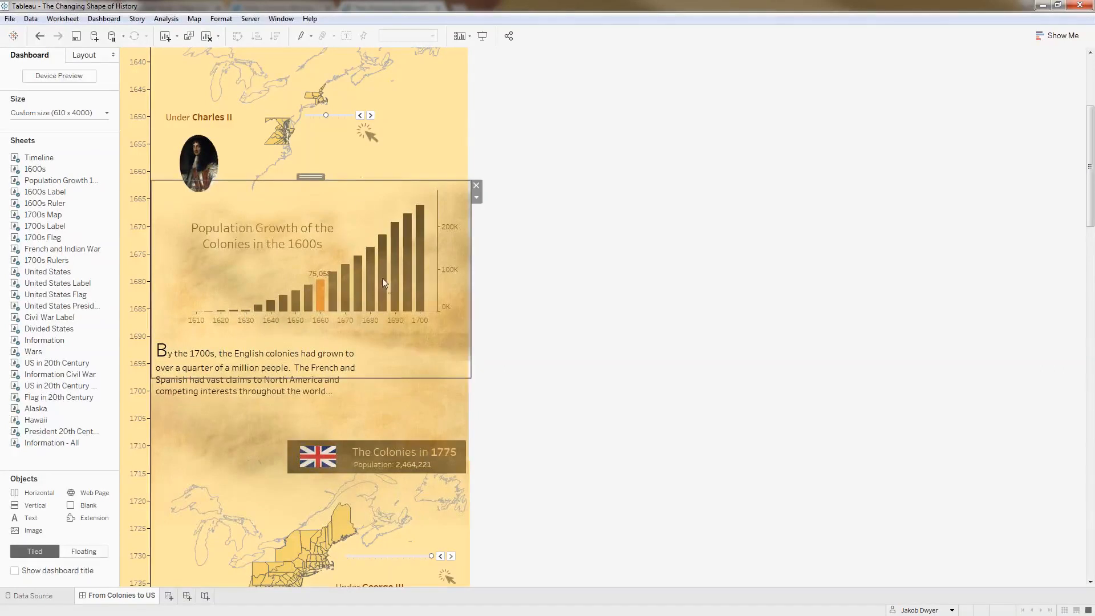
drag(327, 116, 343, 118)
click(350, 282)
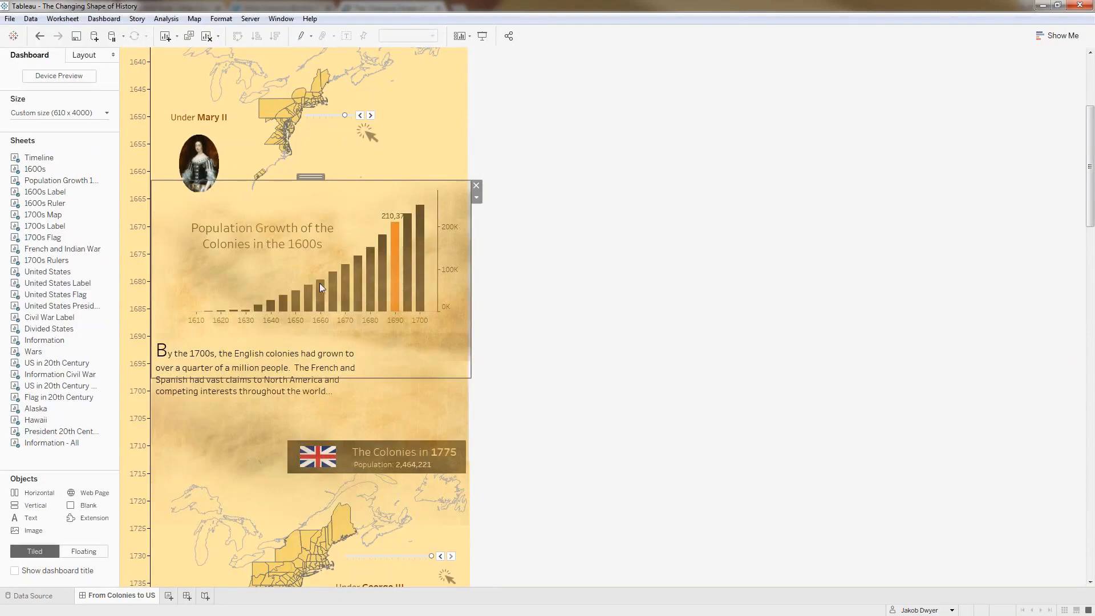
Step: Remove the parchment images behind the 1600s population growth chart and behind the introductory text of the 1700s section
click(476, 185)
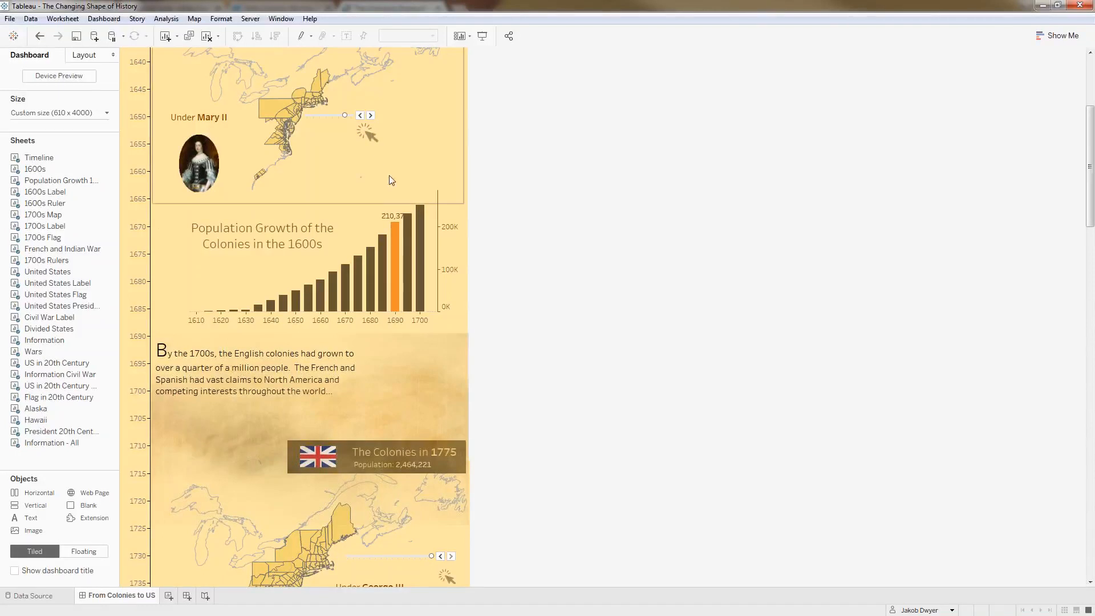
click(368, 217)
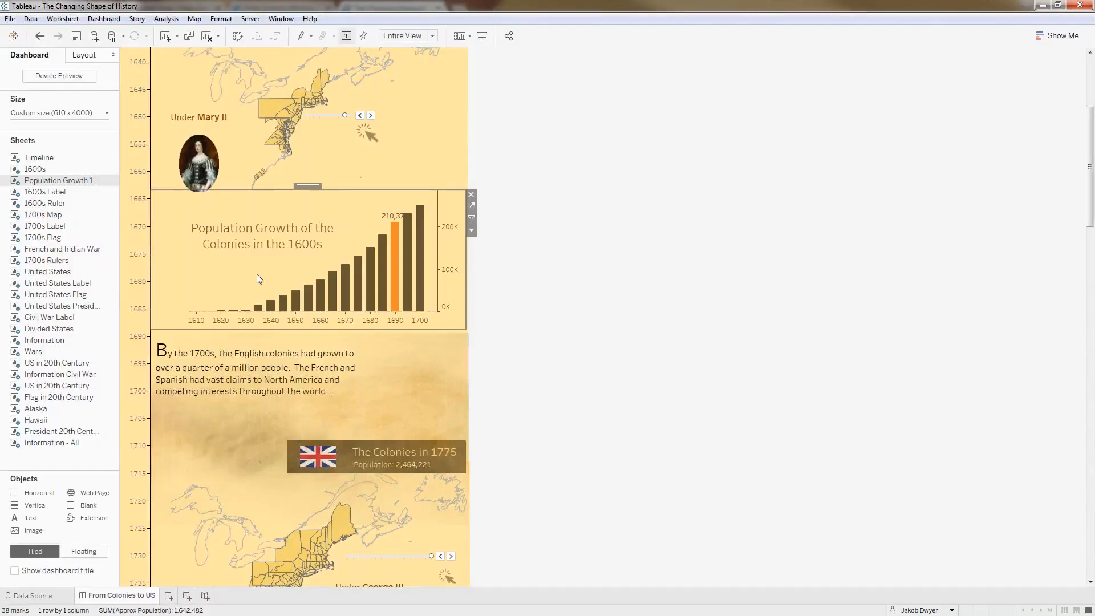
scroll(261, 292, down, 1)
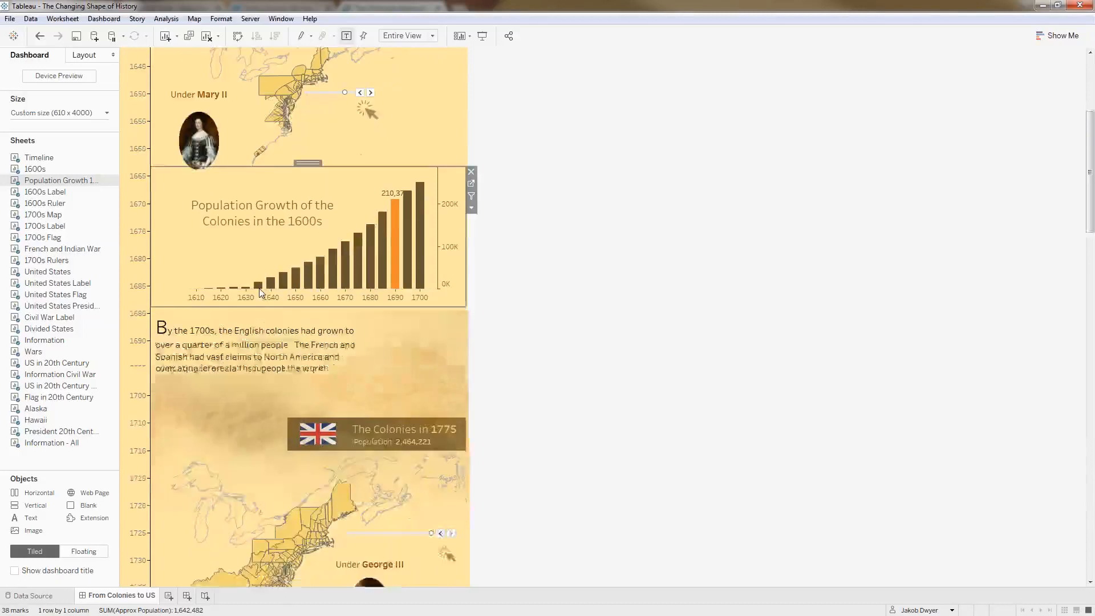
scroll(259, 288, down, 1)
click(259, 289)
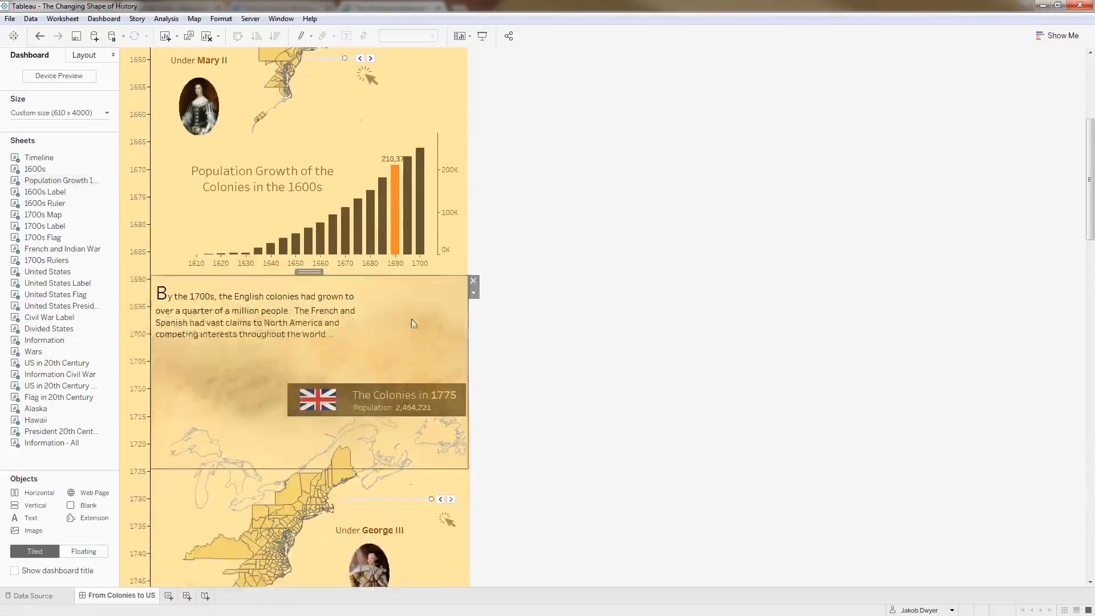
click(580, 242)
Step: Remove the Mayflower ship image from the start of the dashboard
click(1090, 68)
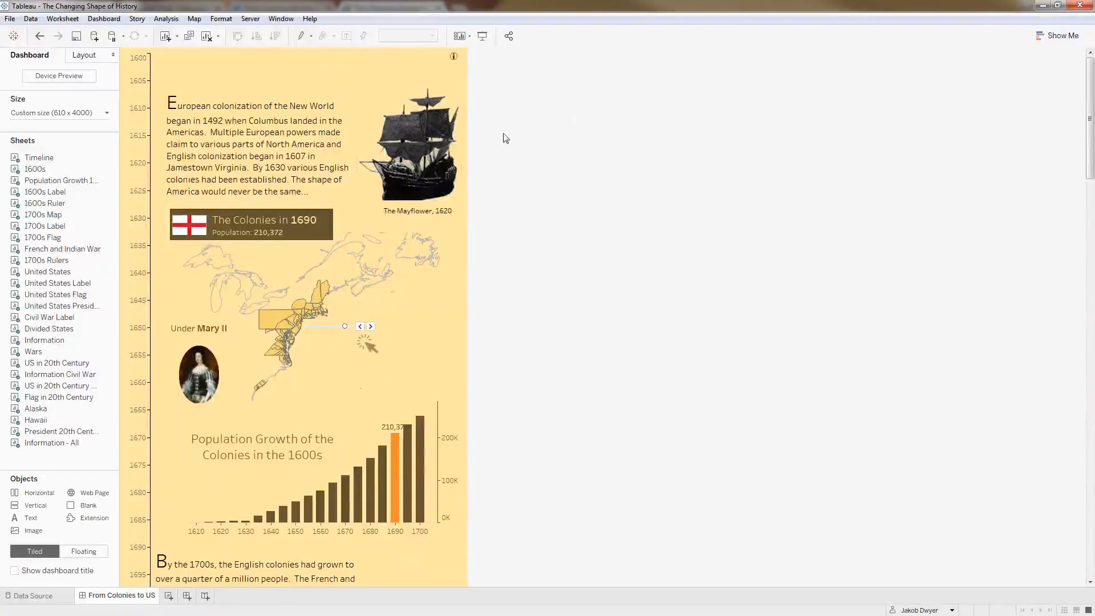
click(418, 140)
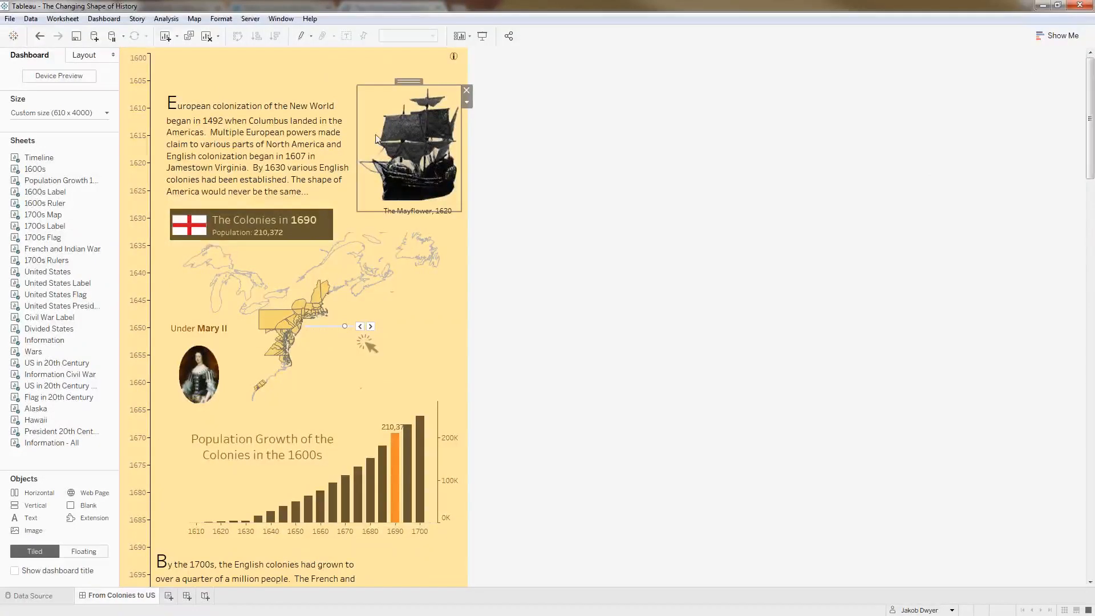
click(467, 90)
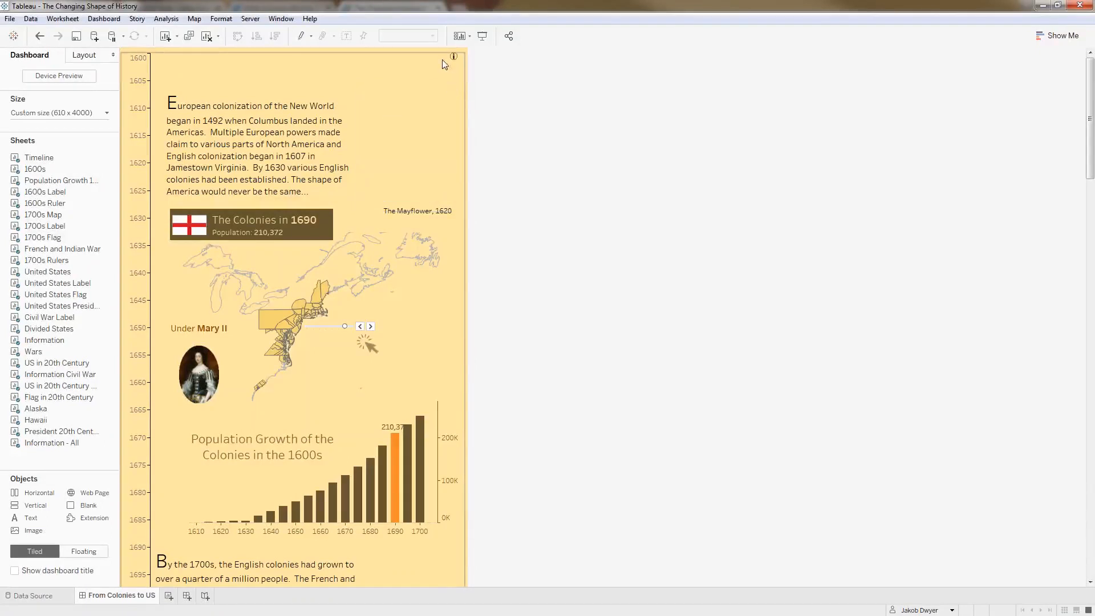
Step: Read the information tooltip, permanently delete its Information - All worksheet, and remove the European colonization text block
mouse_move(454, 61)
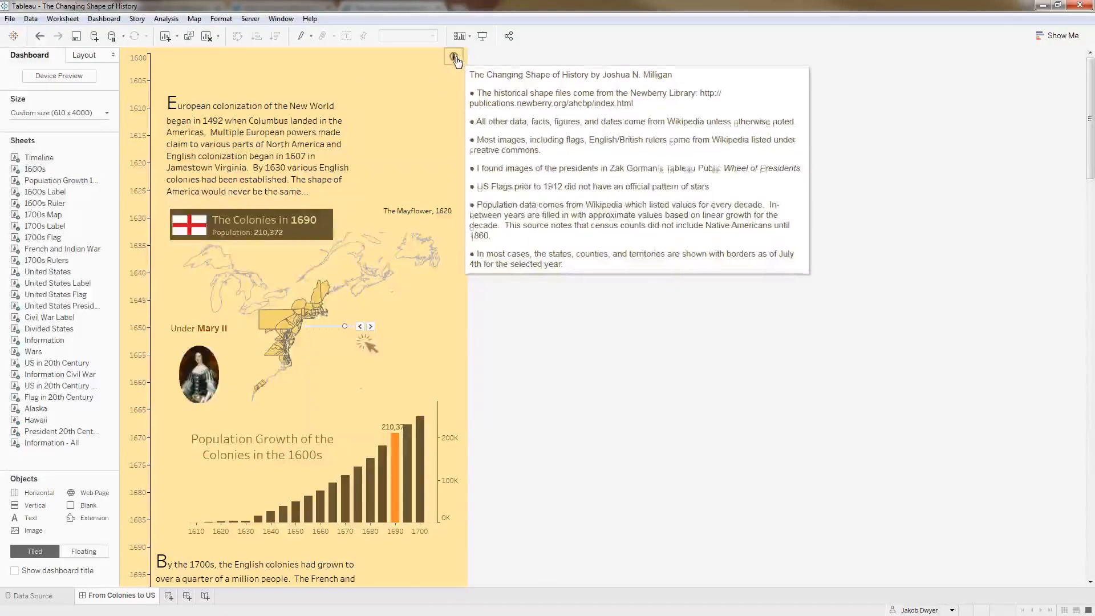
click(454, 62)
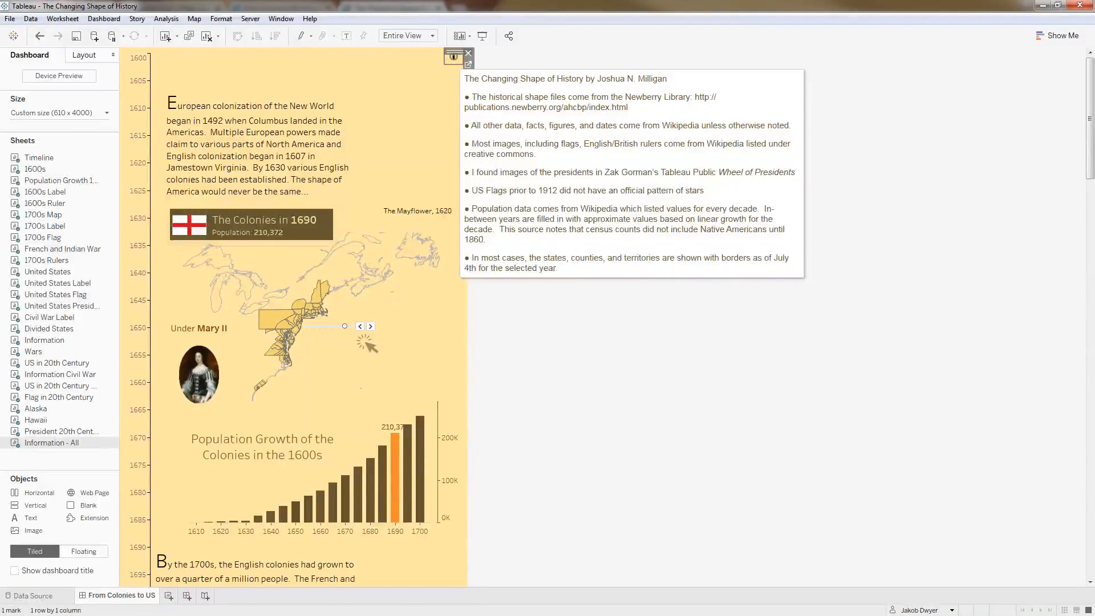
click(454, 59)
click(468, 53)
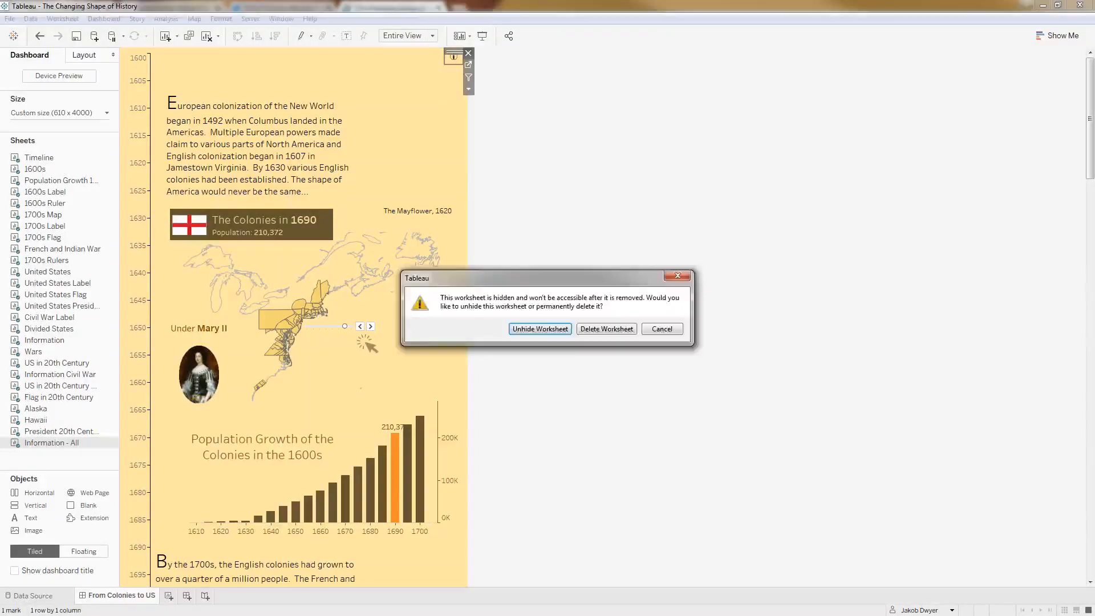
click(604, 330)
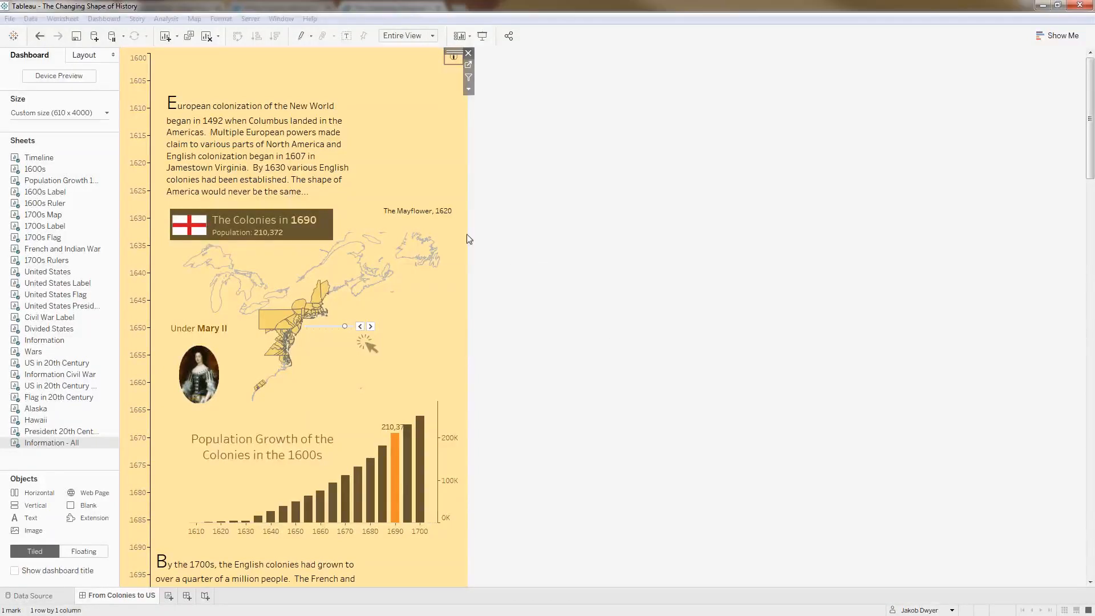
click(297, 165)
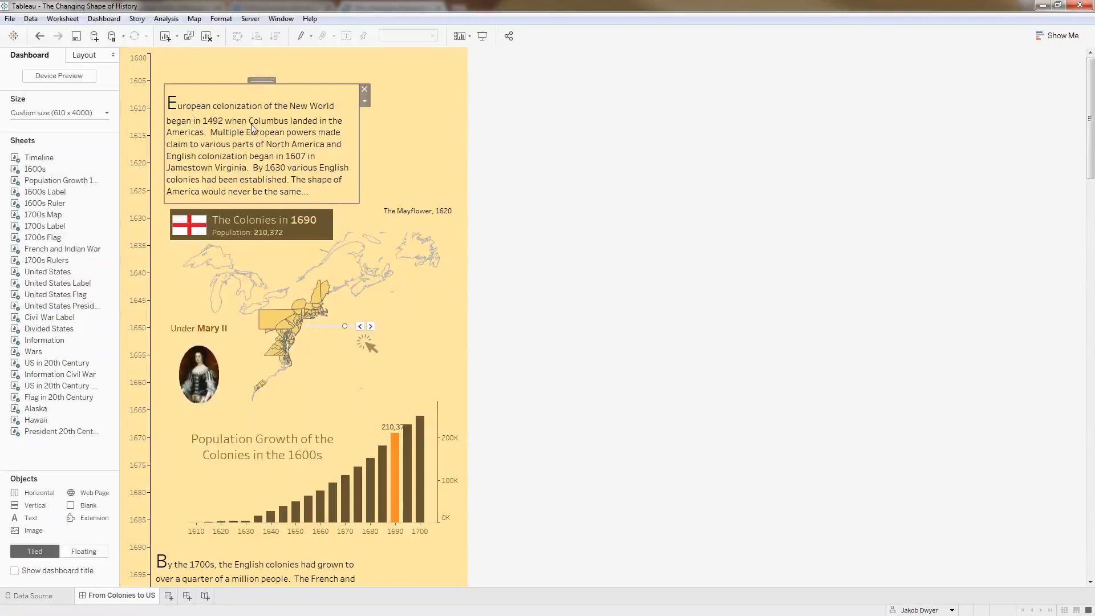
click(364, 89)
Step: Open the 1600s Label worksheet and examine the fields of the French and Indian War and US_HistCounties_Gen01 data sources
mouse_move(252, 227)
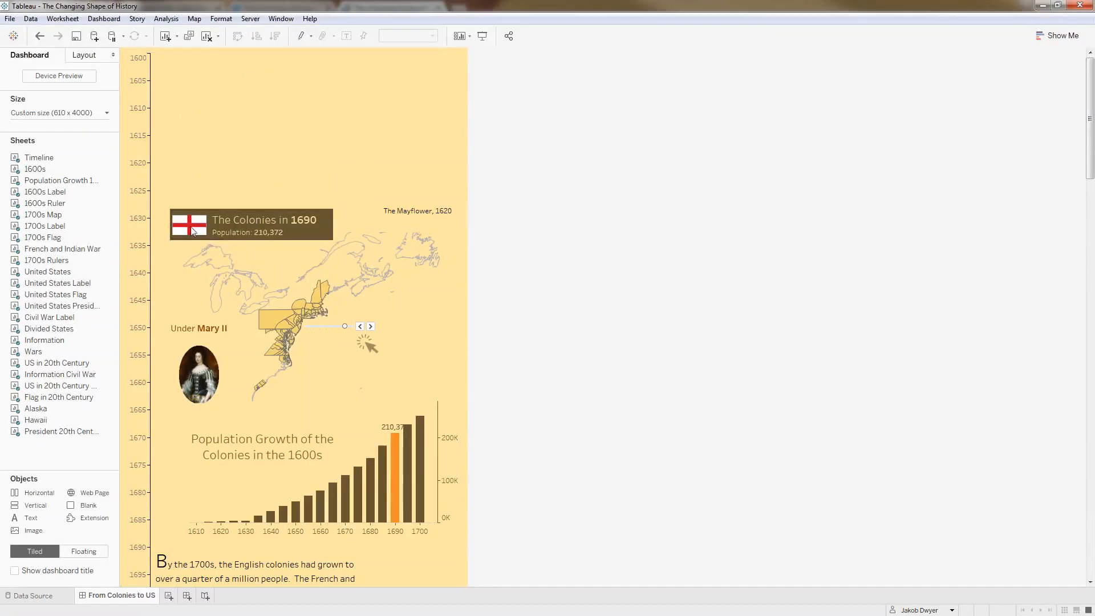
click(255, 225)
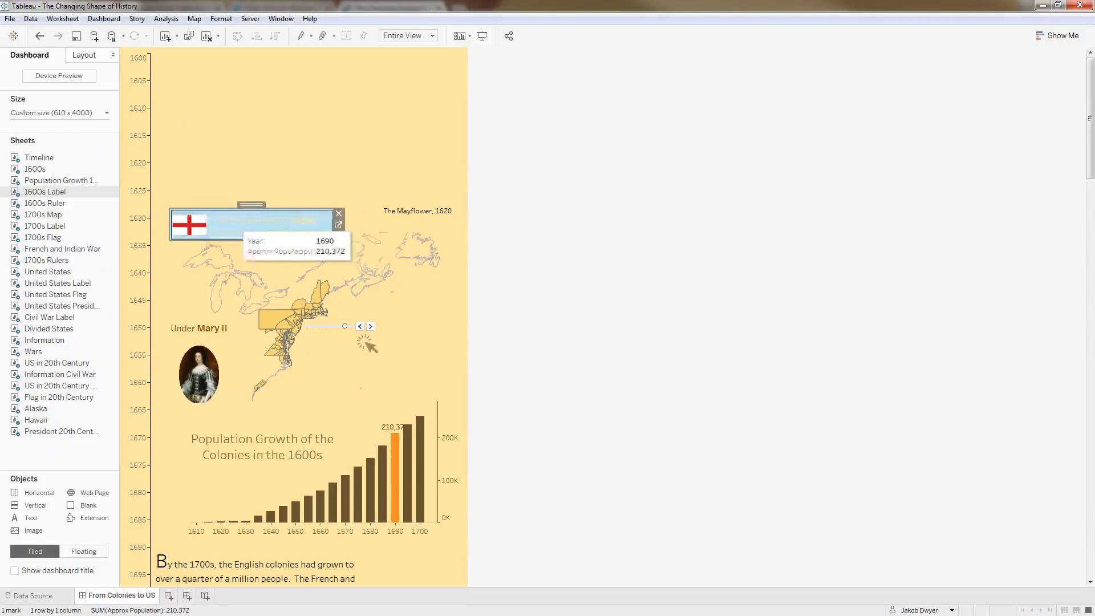
click(339, 226)
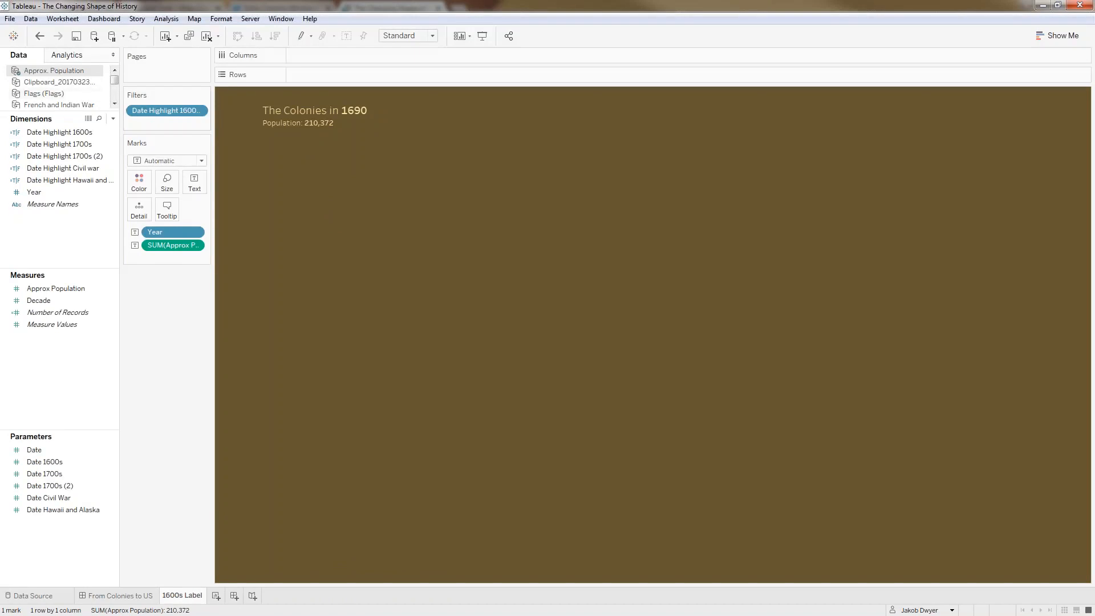
drag(49, 112, 49, 154)
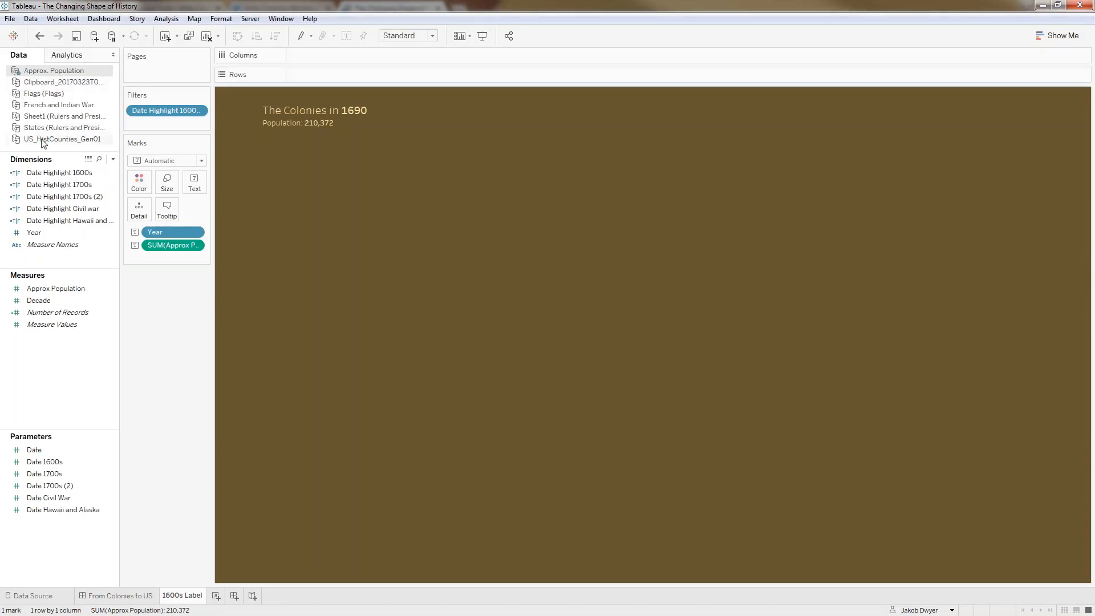
click(43, 96)
click(64, 107)
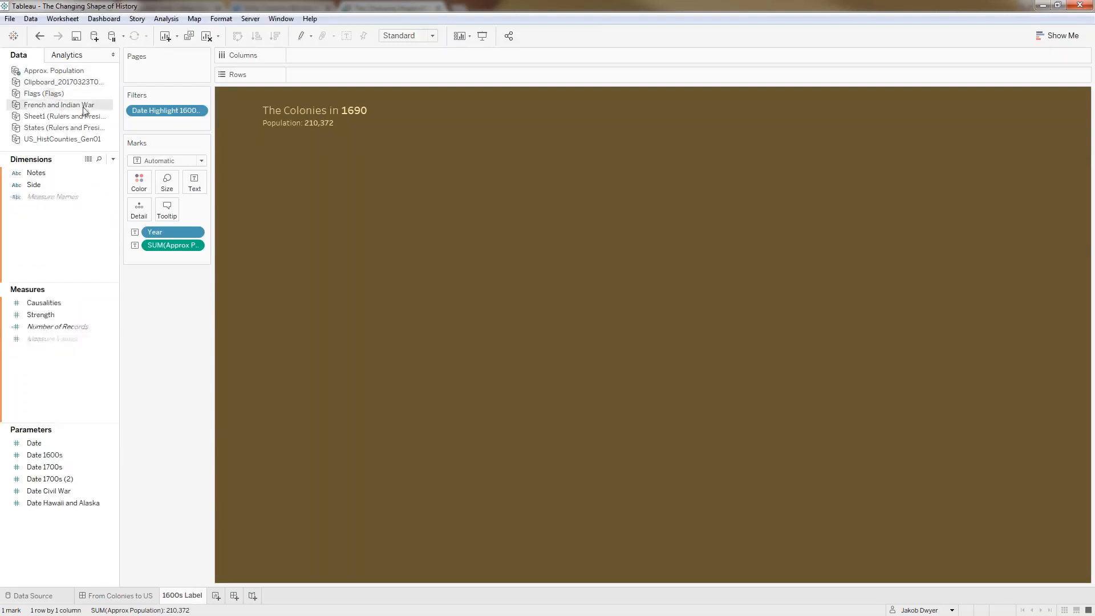
click(65, 139)
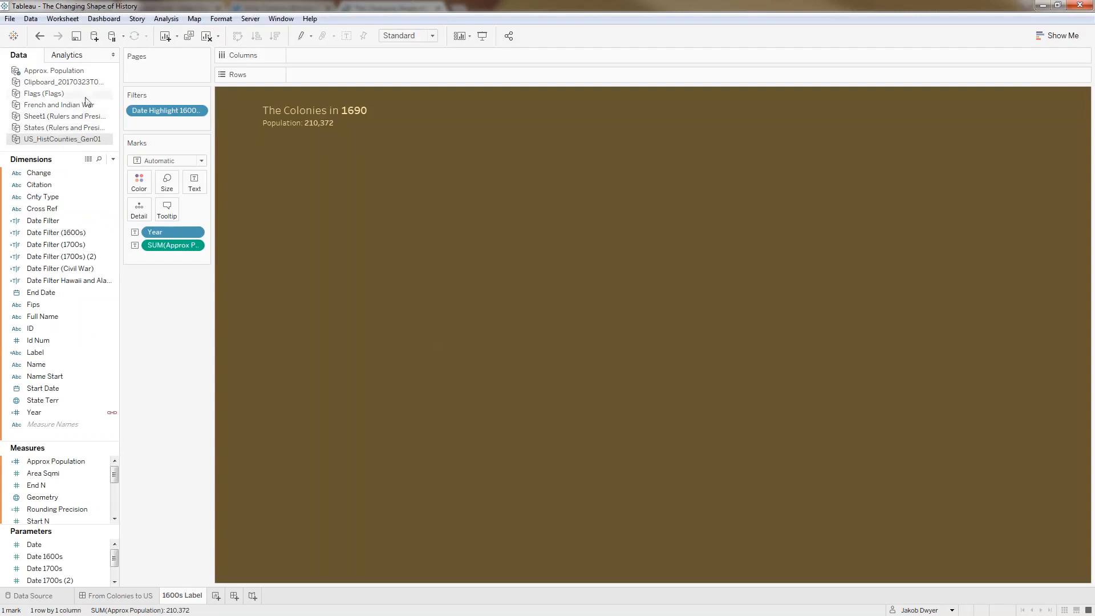
Step: Widen the data source list and examine the fields of the States and Sheet1 (Rulers and Presidents) sources
drag(121, 106, 158, 104)
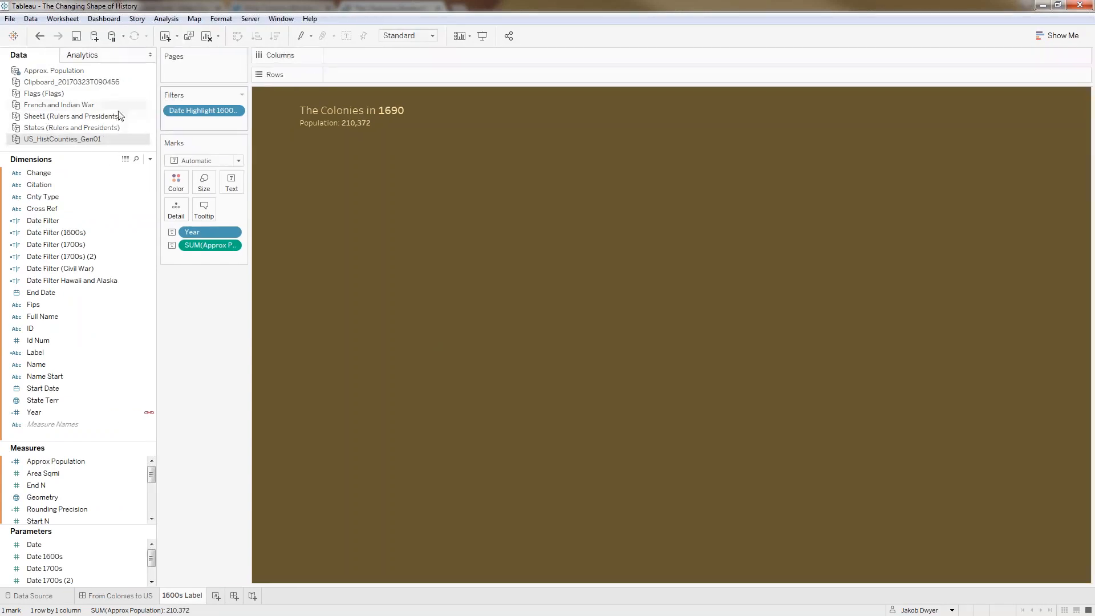
click(116, 117)
click(121, 129)
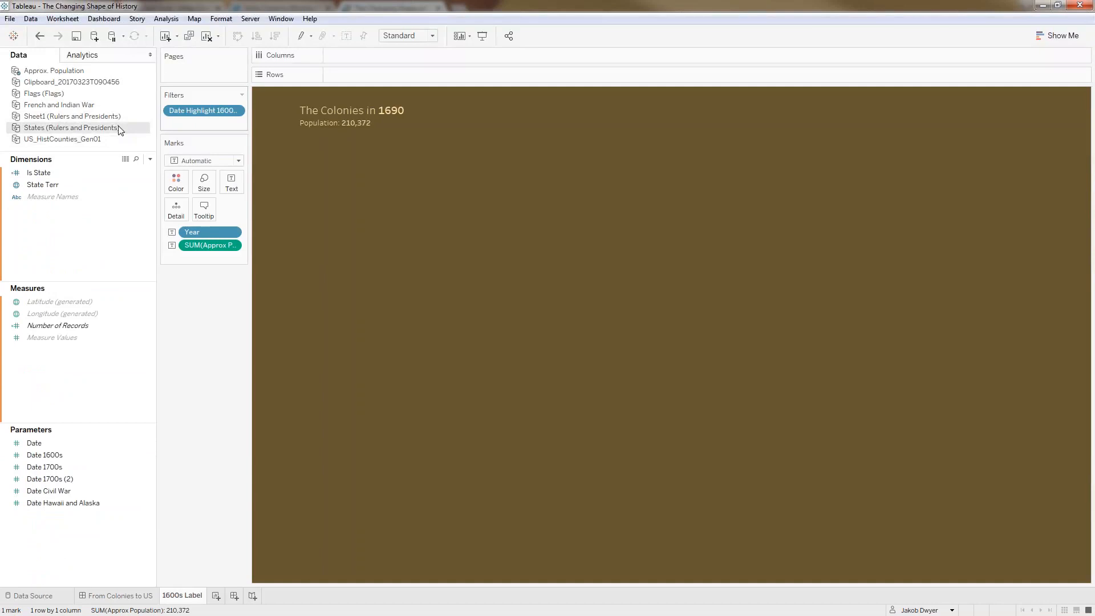
click(116, 118)
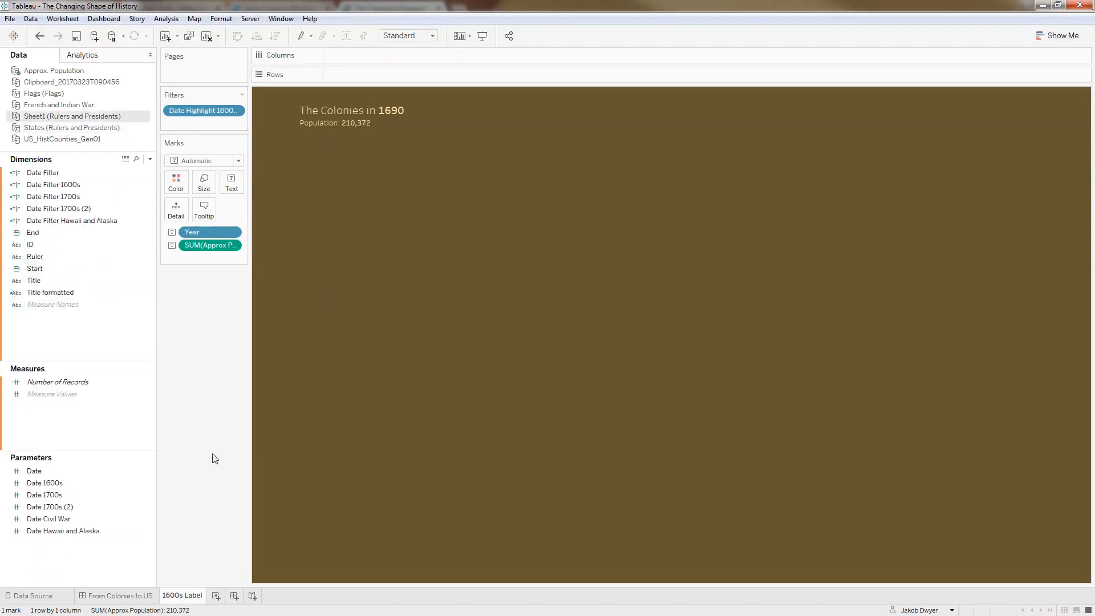
Step: Return to the From Colonies to US dashboard, permanently delete the 1600s Label worksheet, and remove the red-cross flag image
click(135, 597)
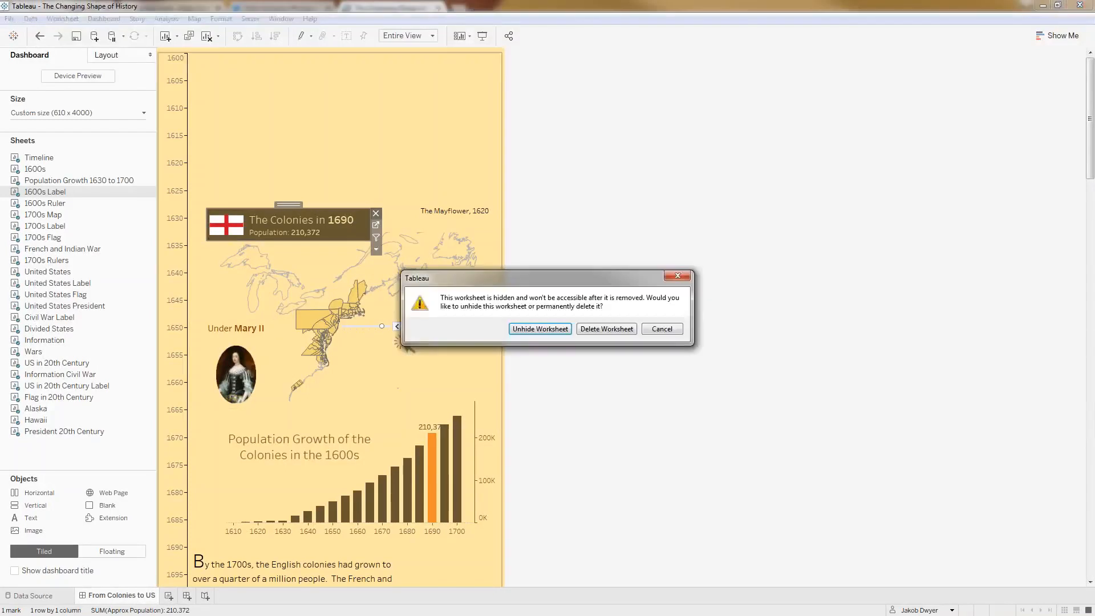
click(605, 331)
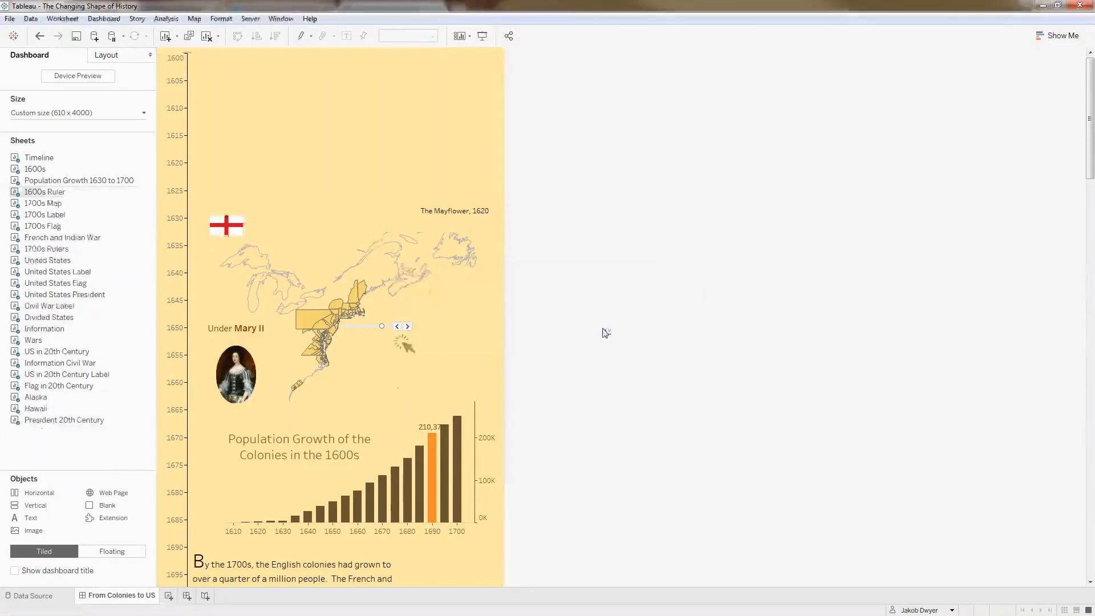
click(230, 235)
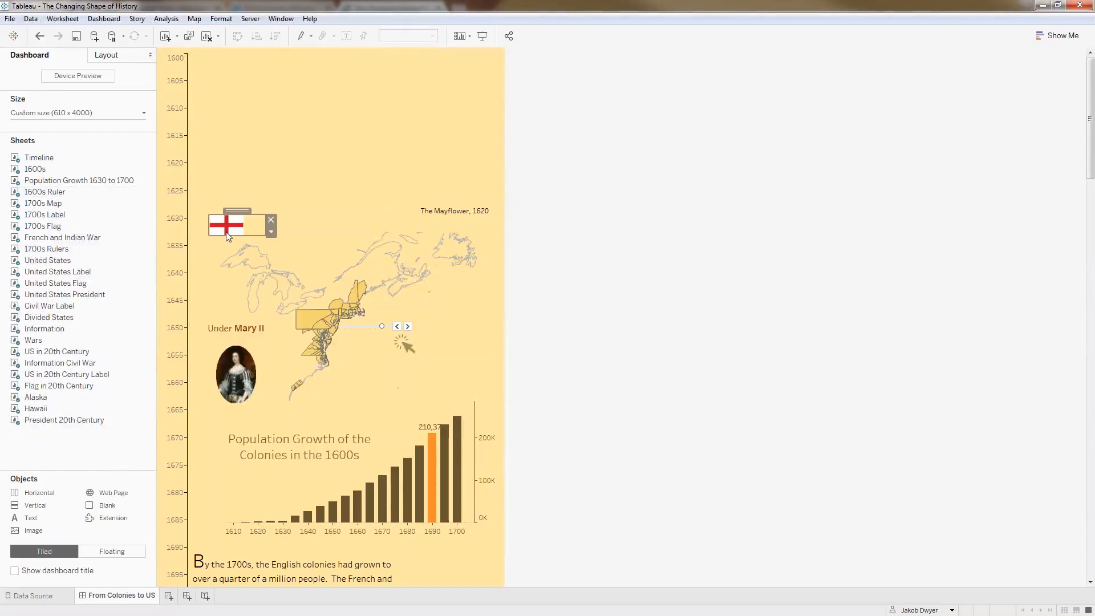
click(271, 219)
Step: Open the 1700s Flag worksheet from the dashboard's 1700s section and examine its date filter, flag shape and parameters
scroll(407, 396, down, 1)
scroll(407, 395, down, 4)
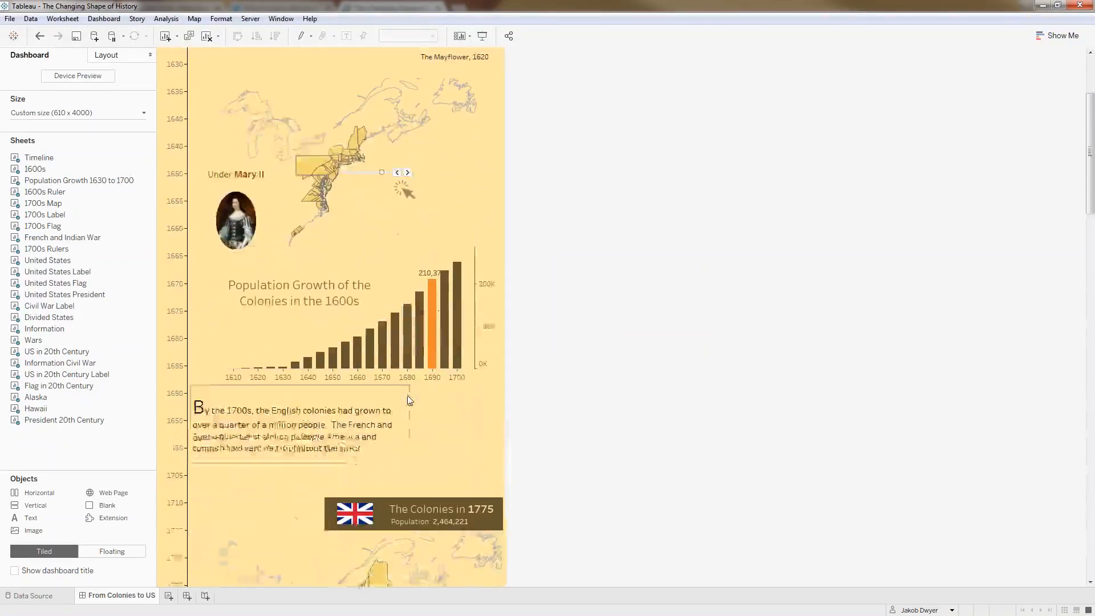
click(366, 499)
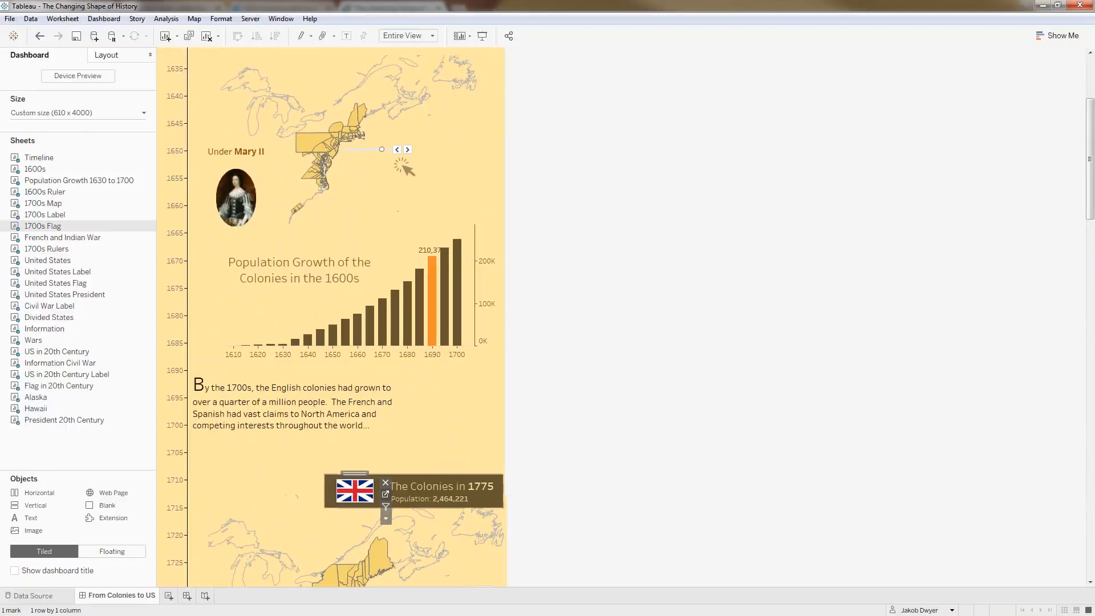
click(386, 494)
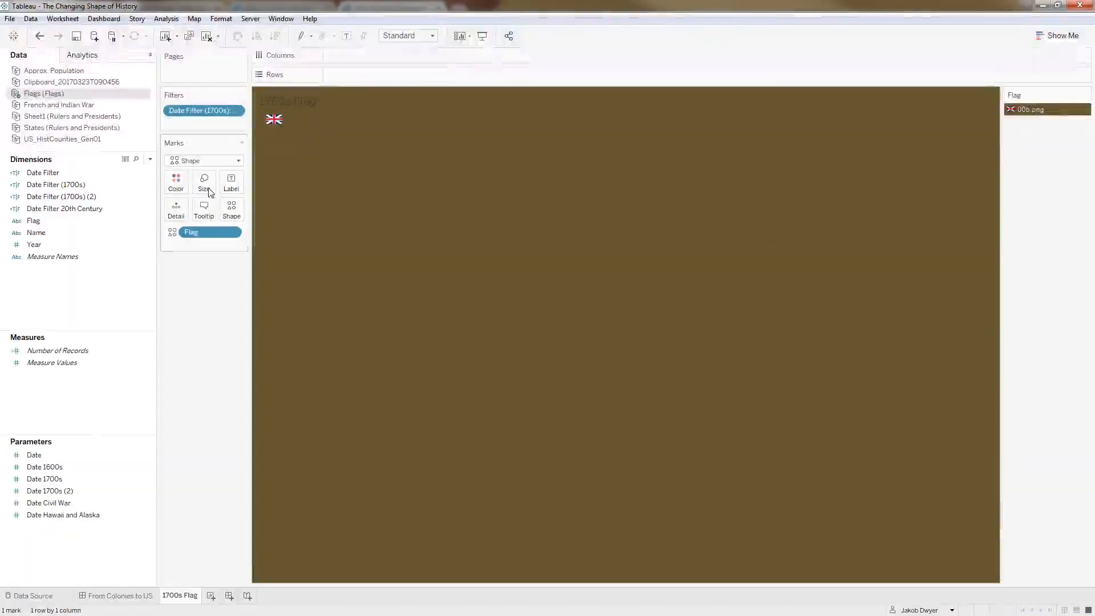
click(48, 455)
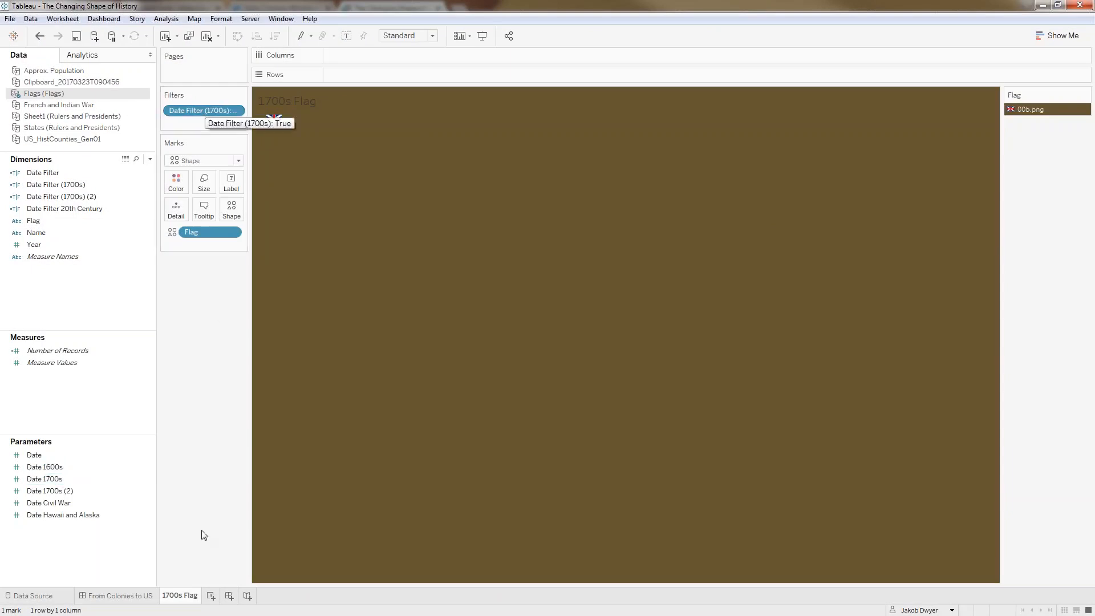
Step: Return to the From Colonies to US dashboard and inspect the year slider of the 1700s colonies map
click(139, 596)
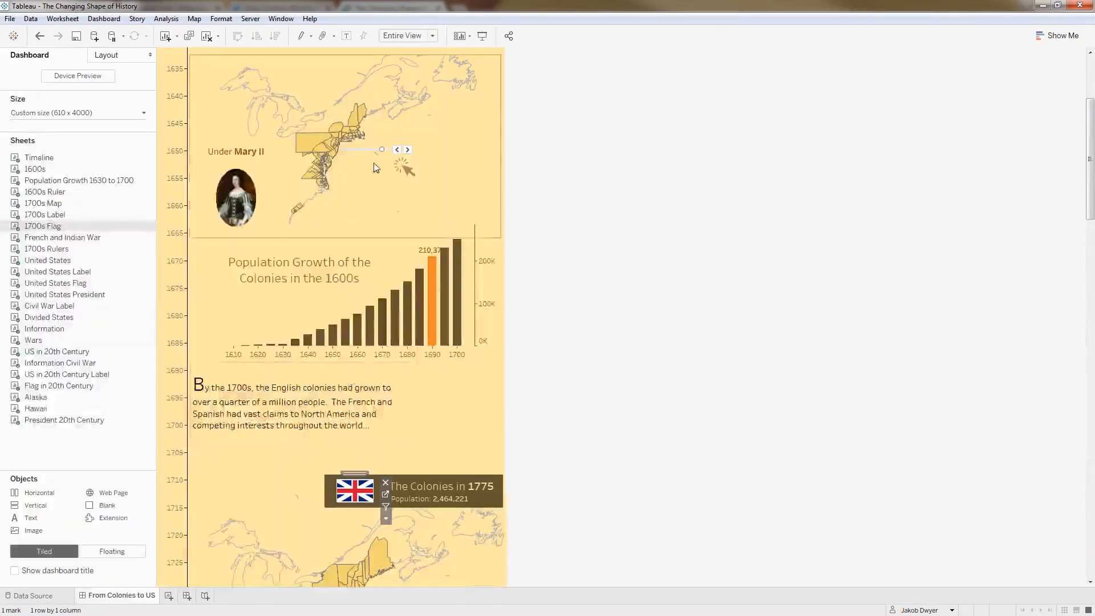
scroll(437, 445, down, 3)
scroll(554, 472, down, 1)
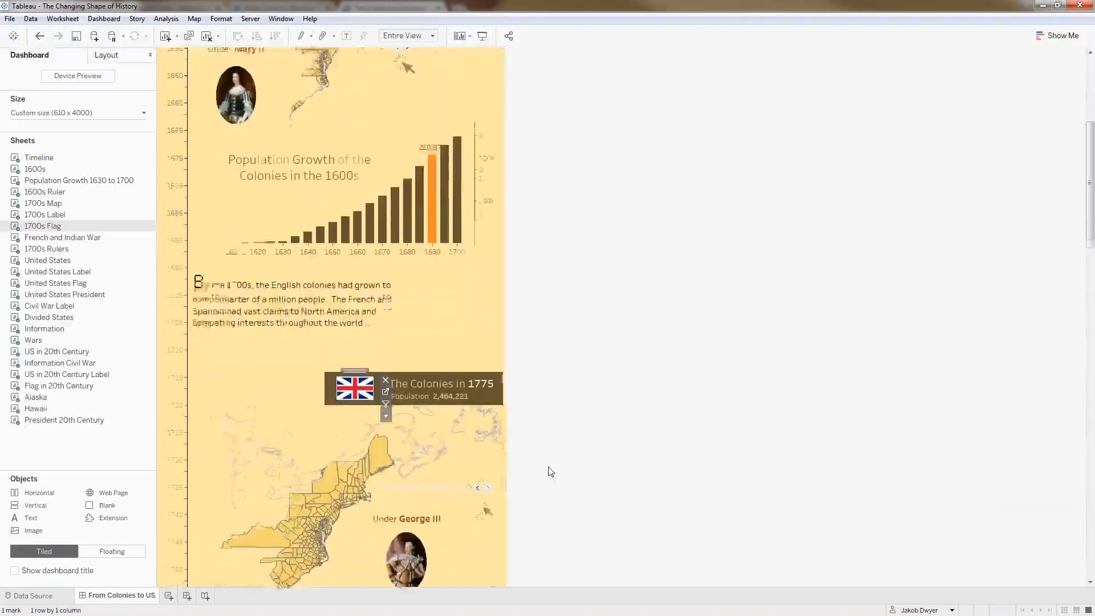
click(440, 465)
drag(401, 465, 378, 466)
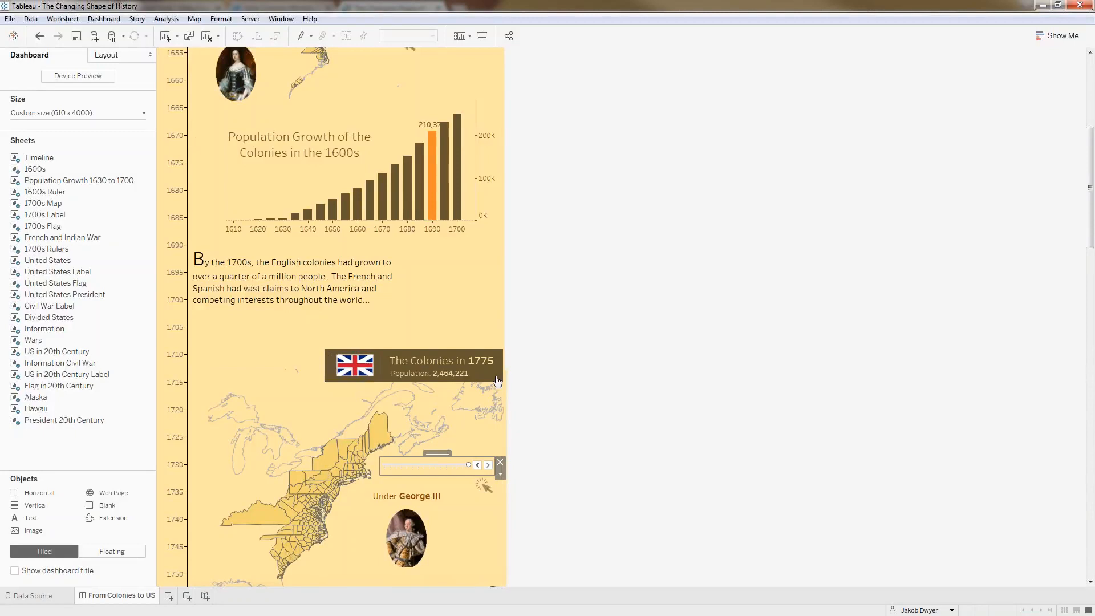
scroll(543, 479, down, 3)
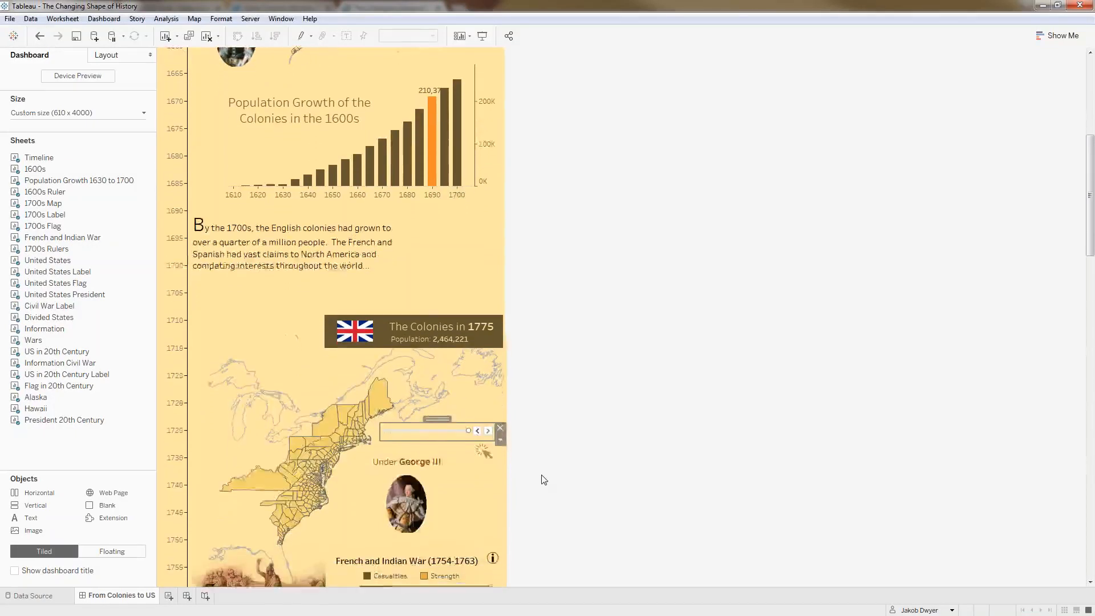
Step: Inspect the 1700s Rulers worksheet, return to the From Colonies to US dashboard and set the 1700s colonies map's year to 1715
click(436, 461)
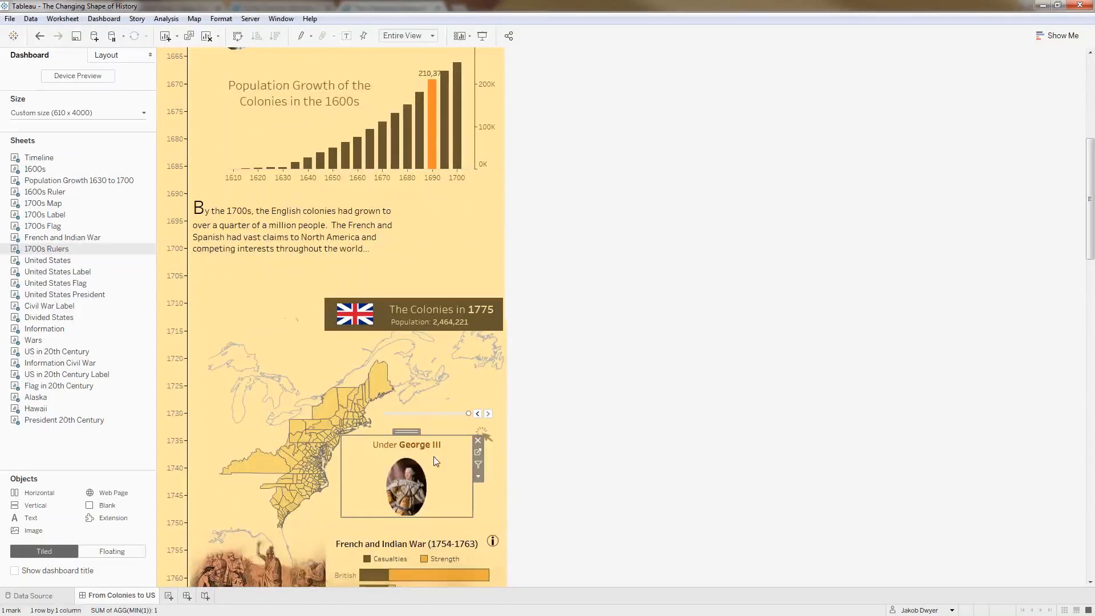
click(478, 451)
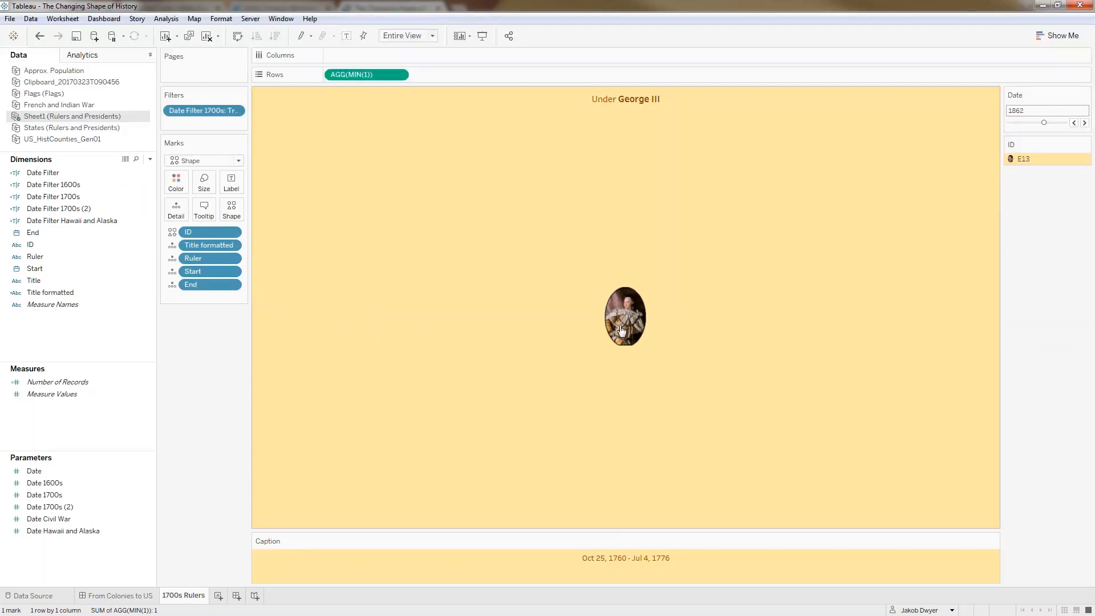
click(147, 595)
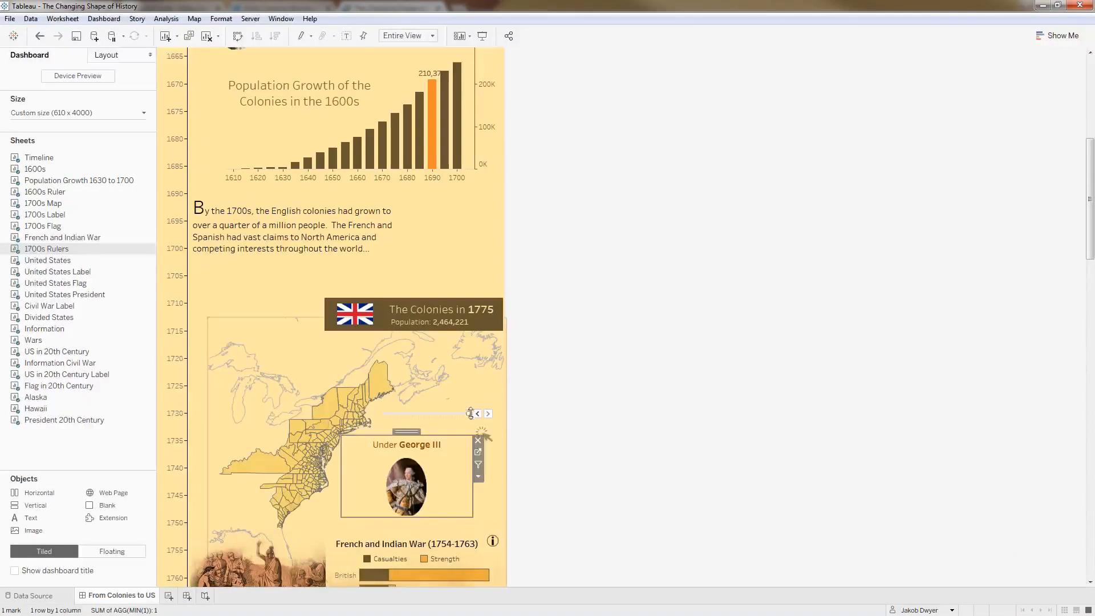
drag(467, 414, 399, 417)
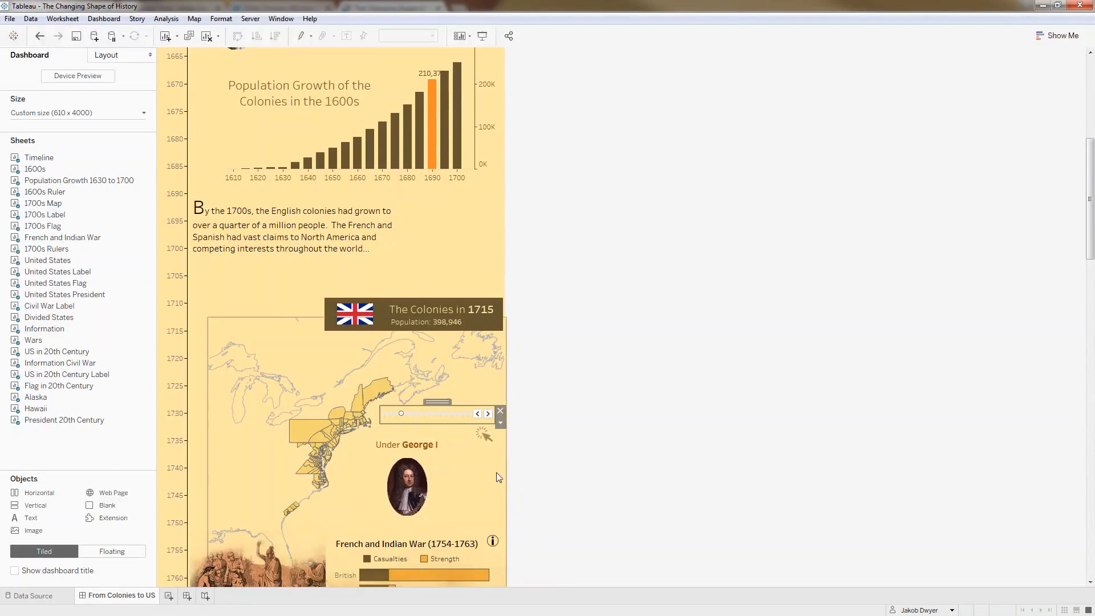
Step: Examine the dashboard's French and Indian War, United States and Divided States sections, selecting the background image behind the cannon to see its extent
scroll(565, 516, down, 1)
scroll(567, 518, down, 5)
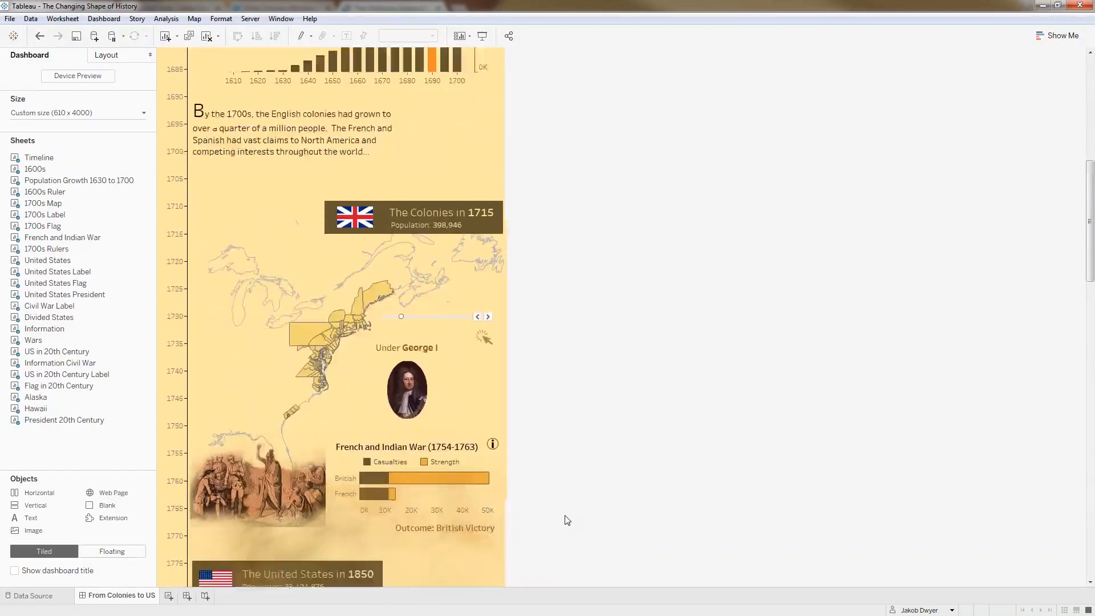
scroll(567, 520, down, 3)
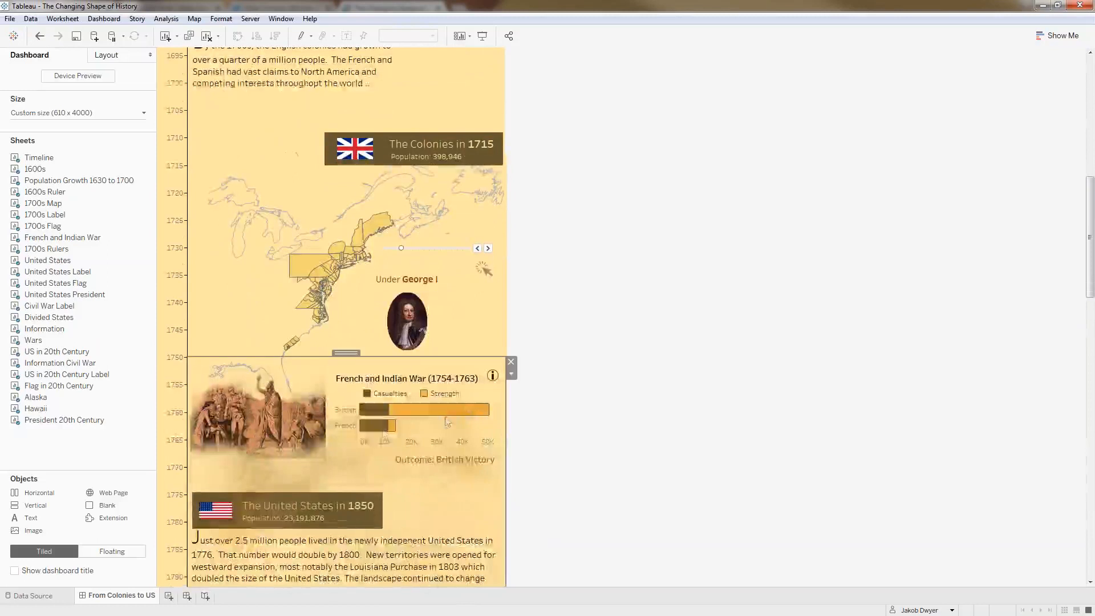
scroll(293, 468, down, 2)
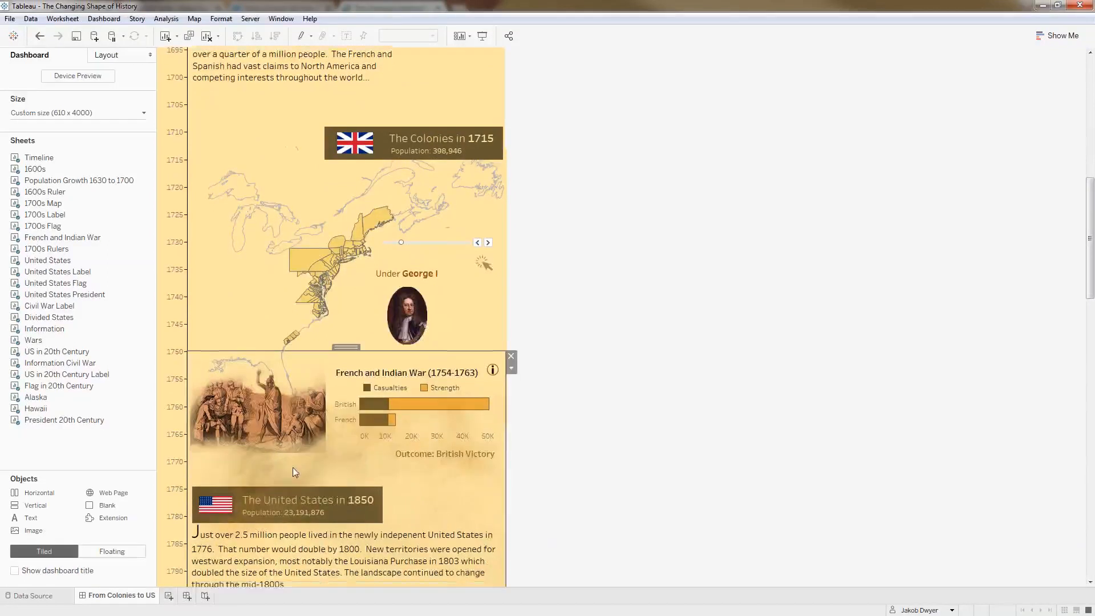
scroll(294, 472, down, 3)
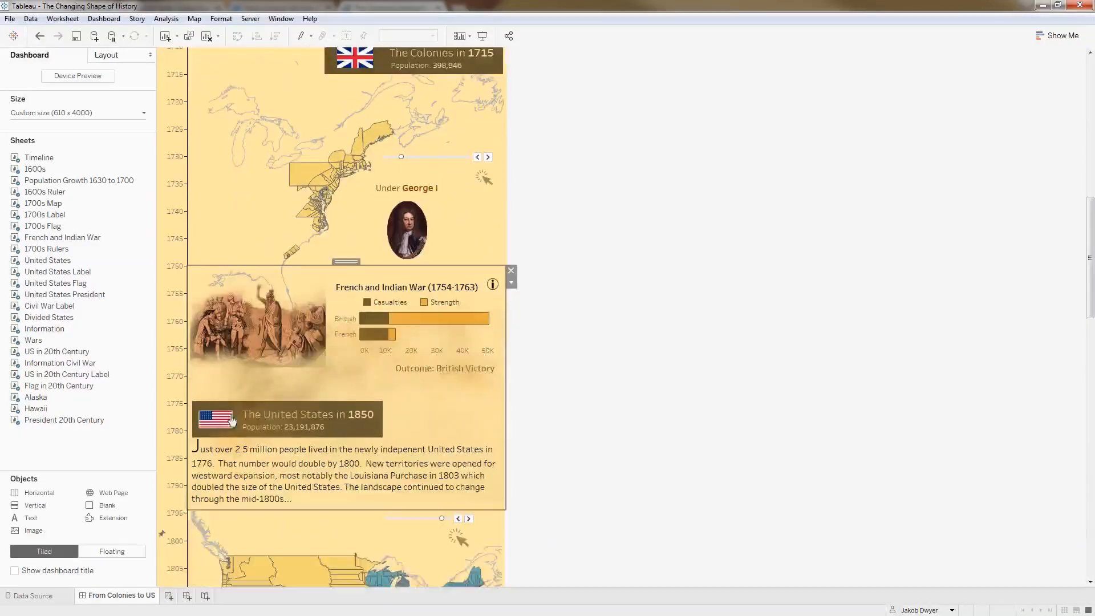
scroll(425, 437, down, 4)
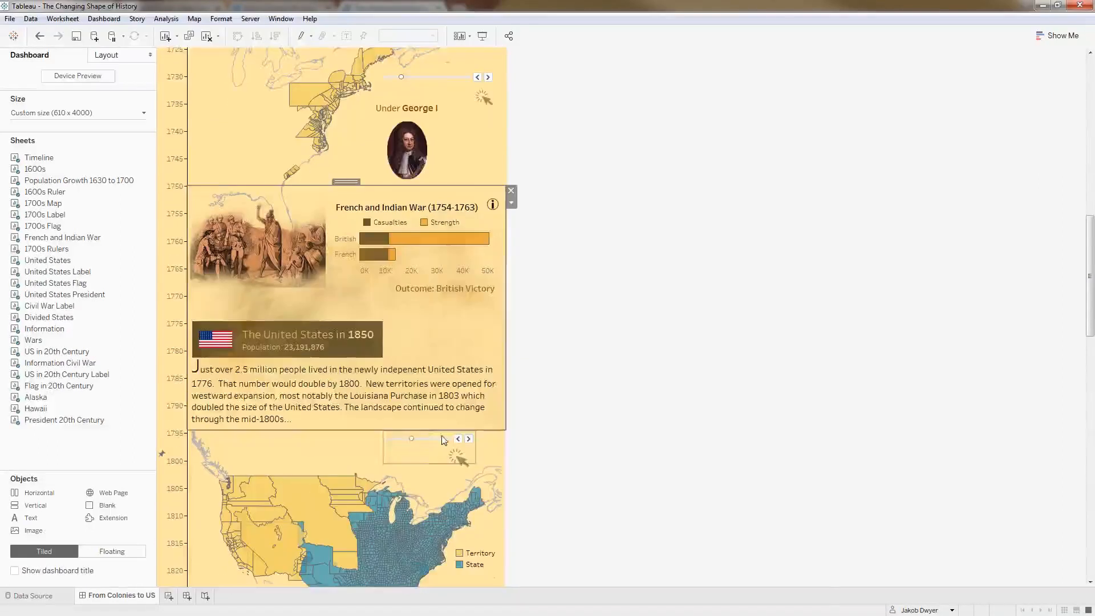
scroll(650, 491, down, 5)
scroll(660, 486, down, 3)
scroll(650, 490, down, 4)
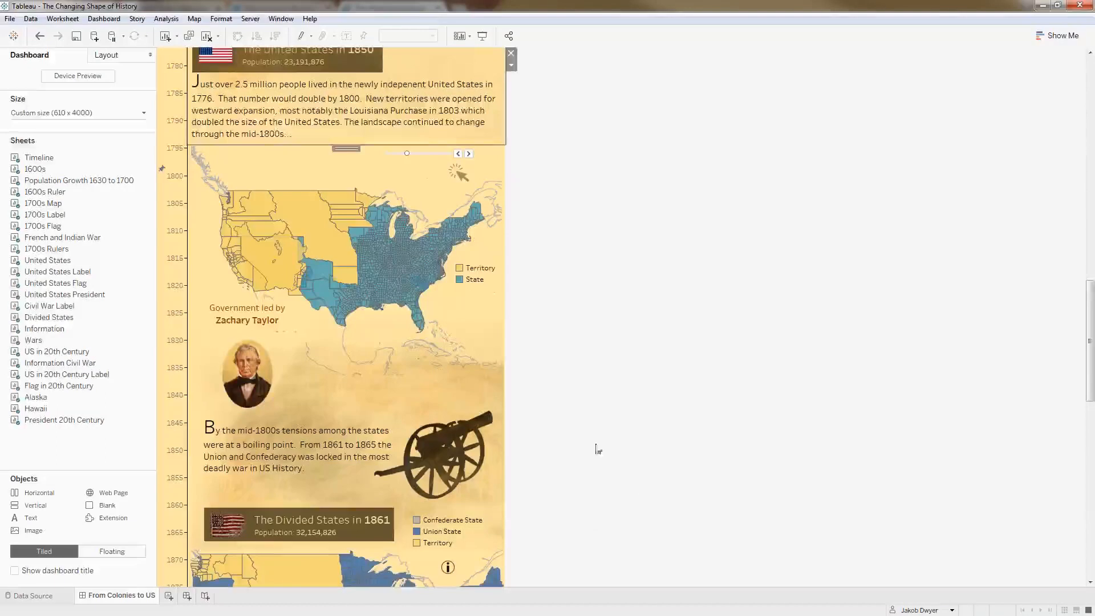
click(420, 391)
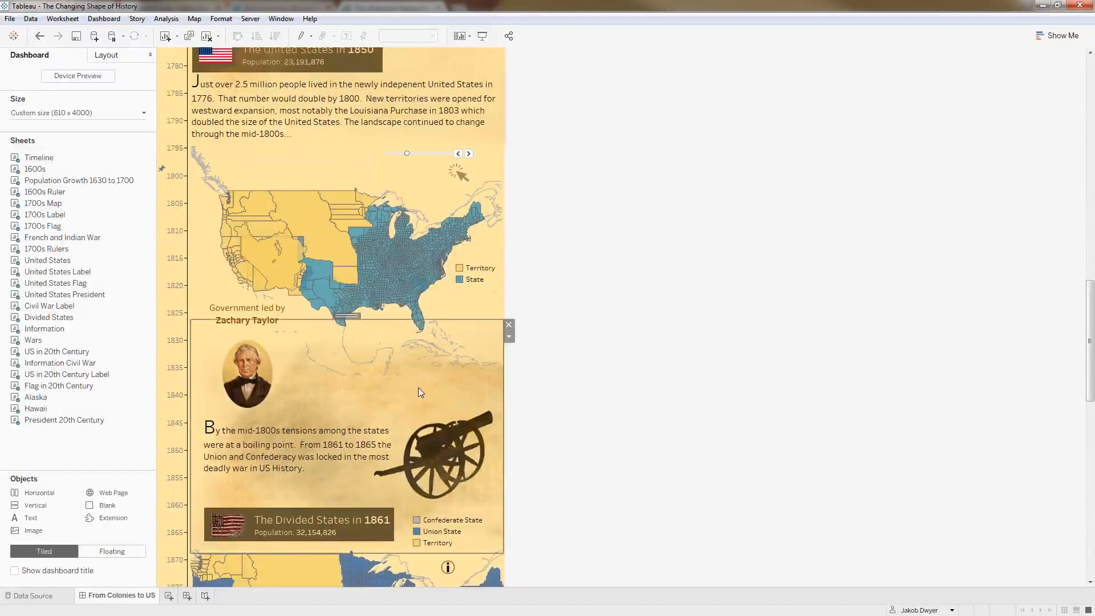
scroll(421, 388, down, 2)
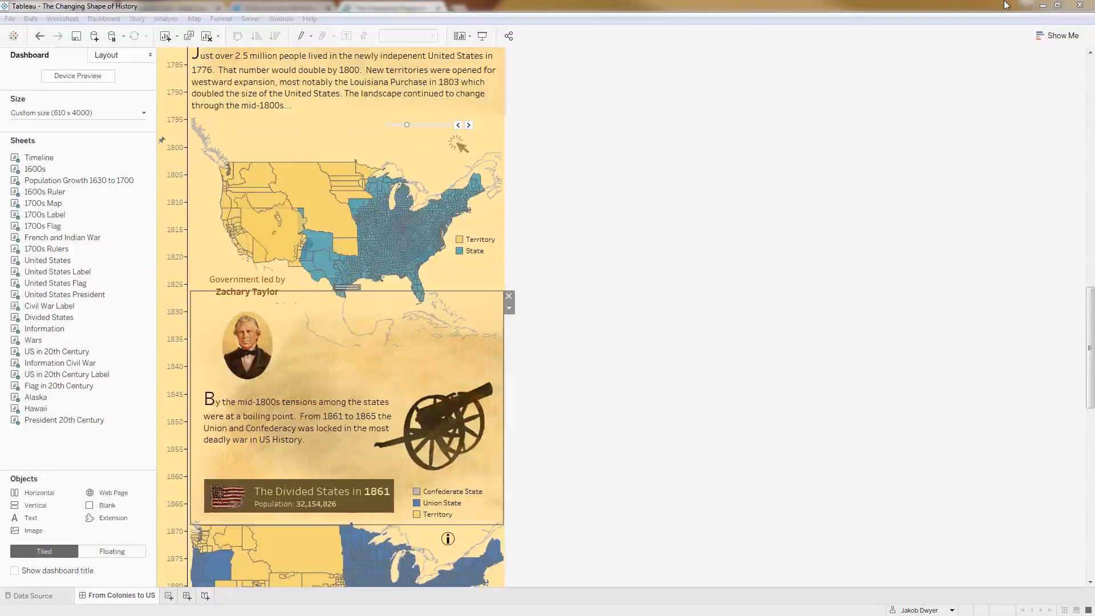
Step: Switch to the Columbus workbook, open the American Bison details from the Animal Finder and go back without logging
click(1043, 5)
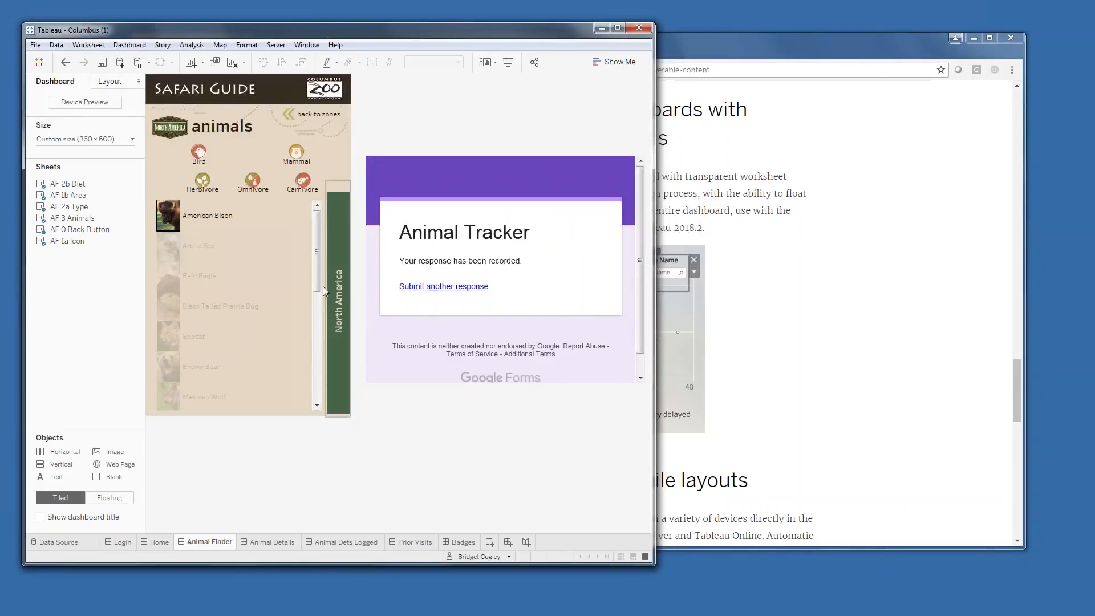
click(285, 217)
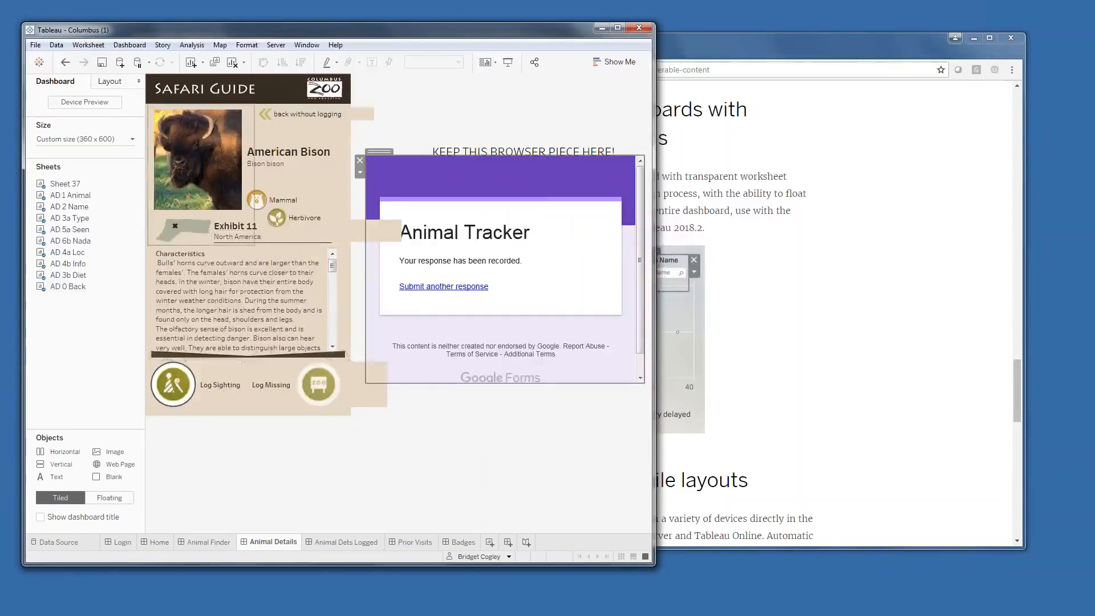
click(285, 114)
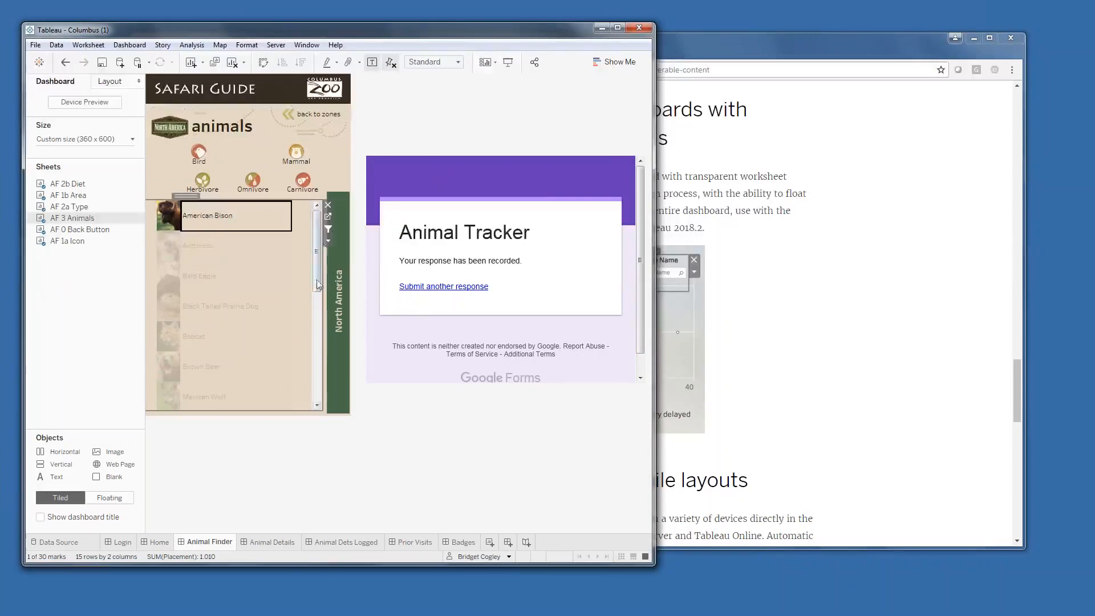
scroll(318, 253, down, 1)
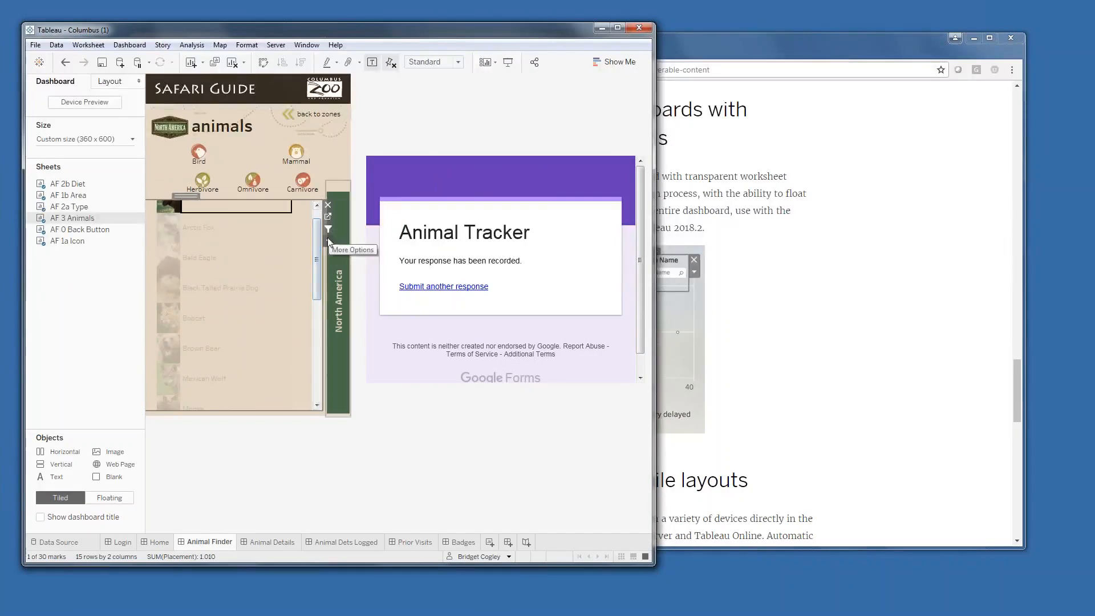
click(329, 241)
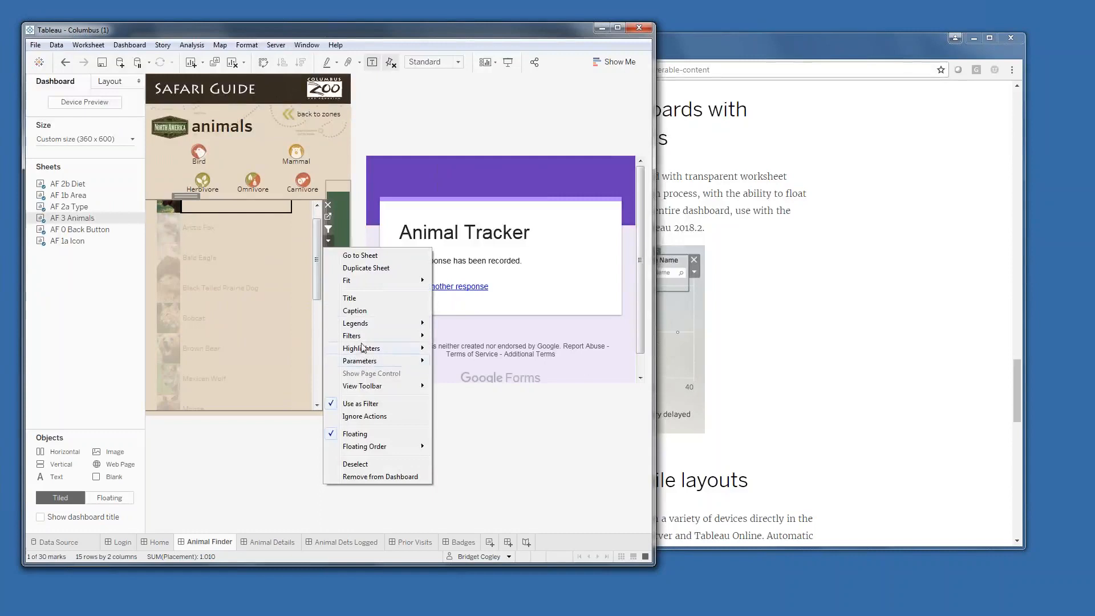
mouse_move(370, 280)
click(408, 120)
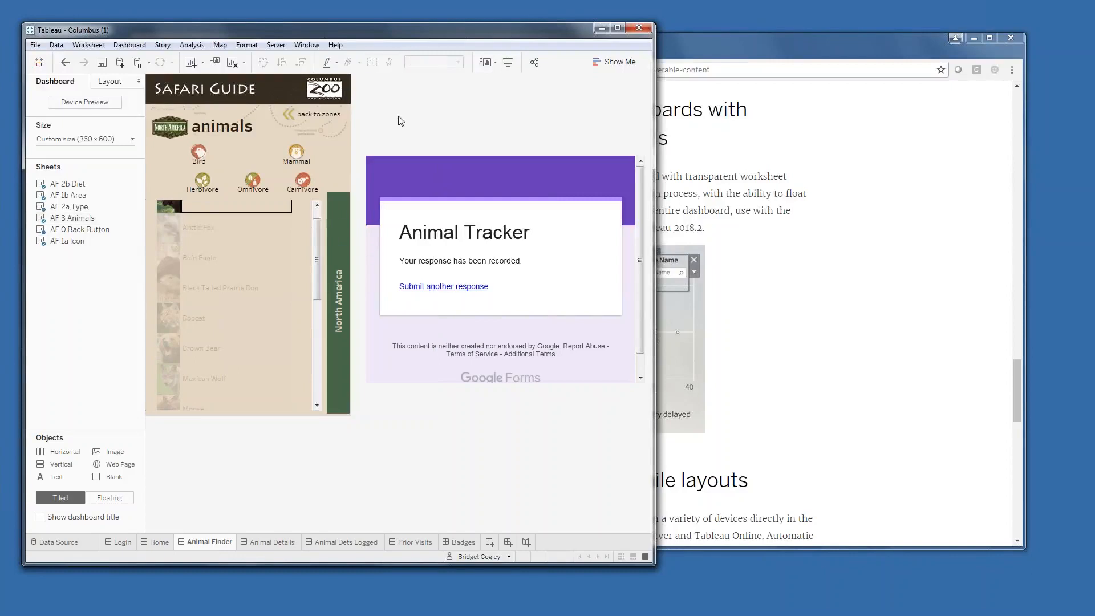
Step: Open the AF 3 Animals worksheet to examine its structure, return to the Animal Finder dashboard and check how the animal list scrolls
click(307, 221)
click(328, 217)
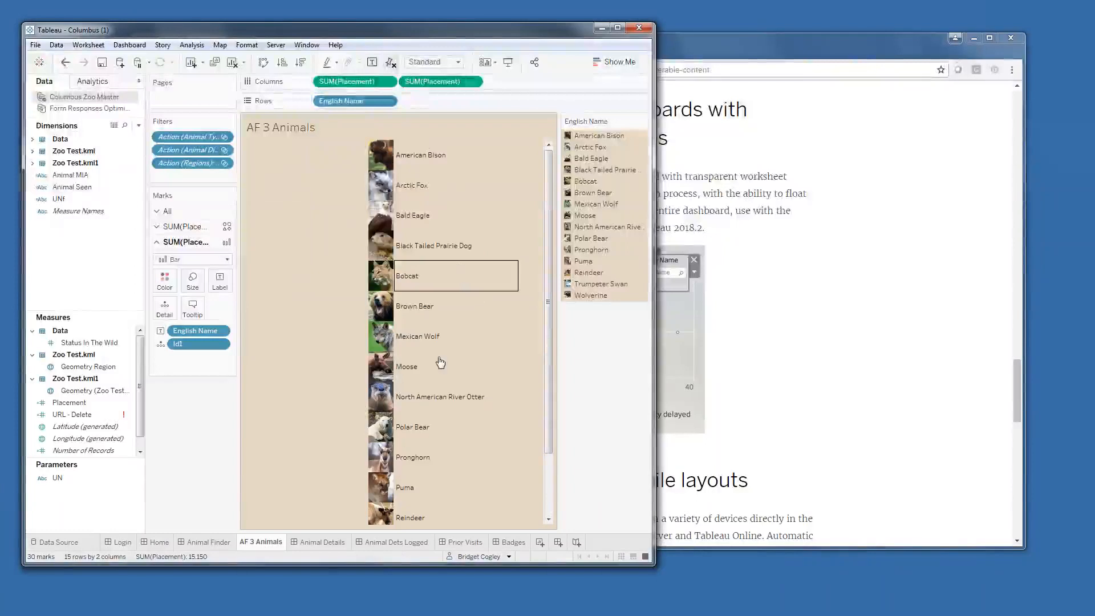
click(209, 543)
scroll(244, 239, down, 3)
scroll(237, 339, up, 4)
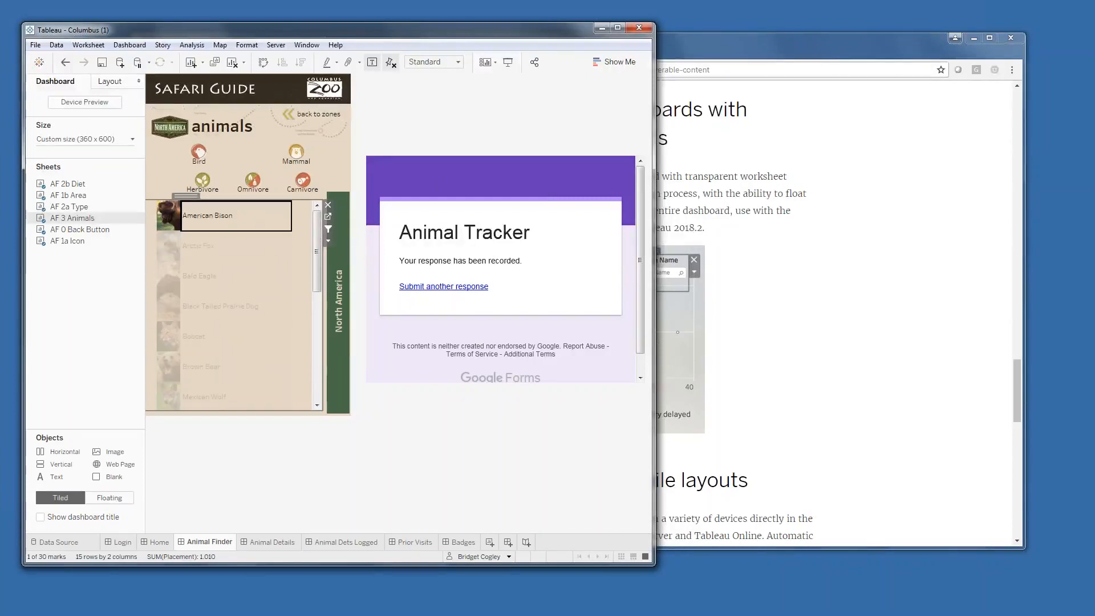
Step: Try the Fit Width and Entire View fits on the AF 3 Animals list and restore the Standard fit
click(446, 63)
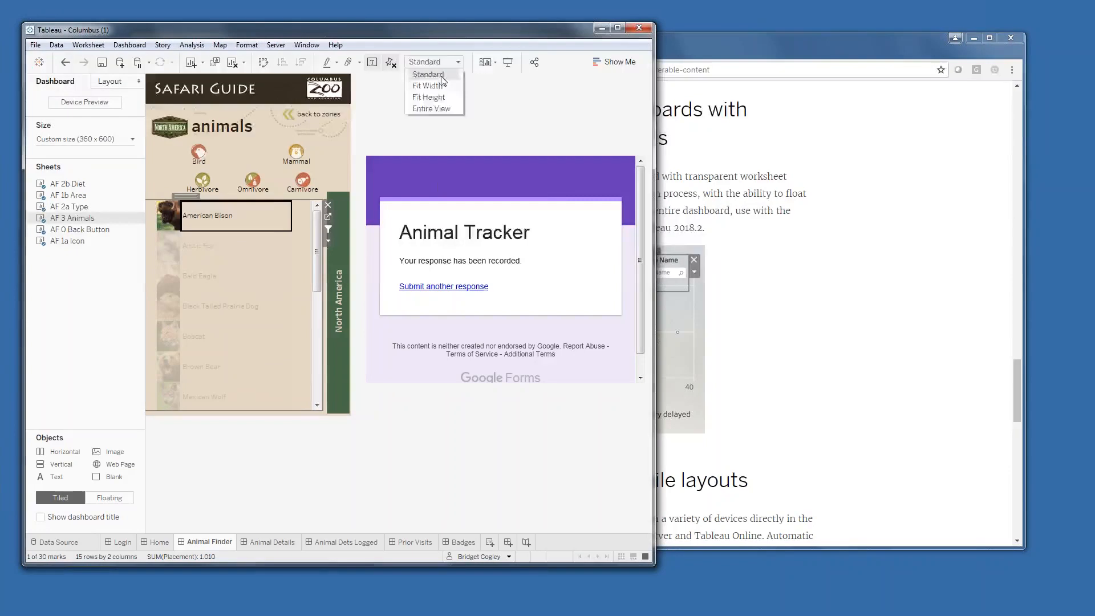
click(439, 86)
click(441, 62)
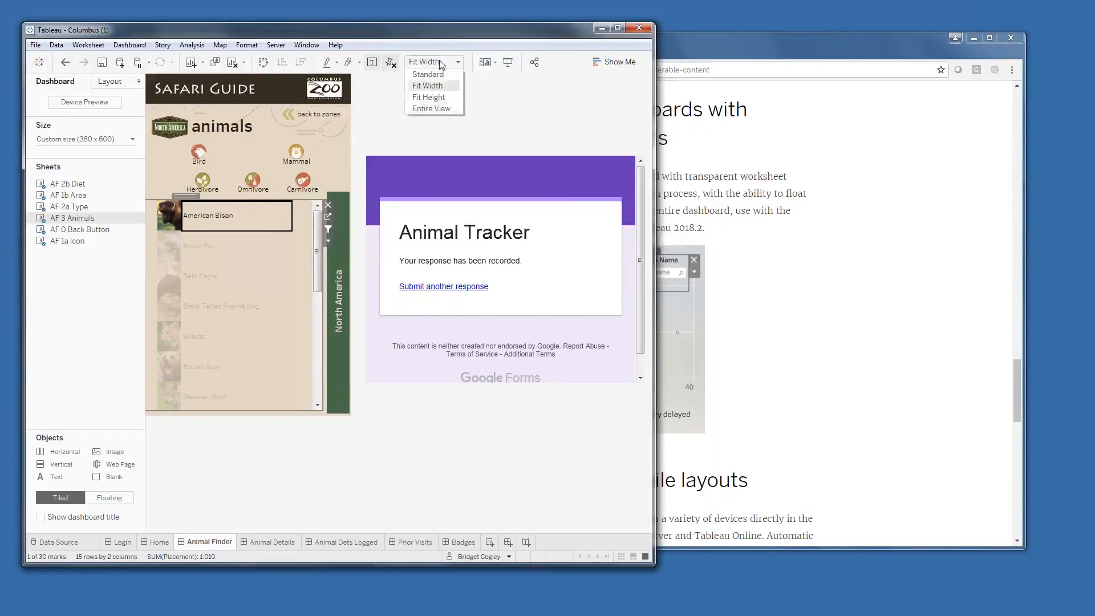
click(435, 109)
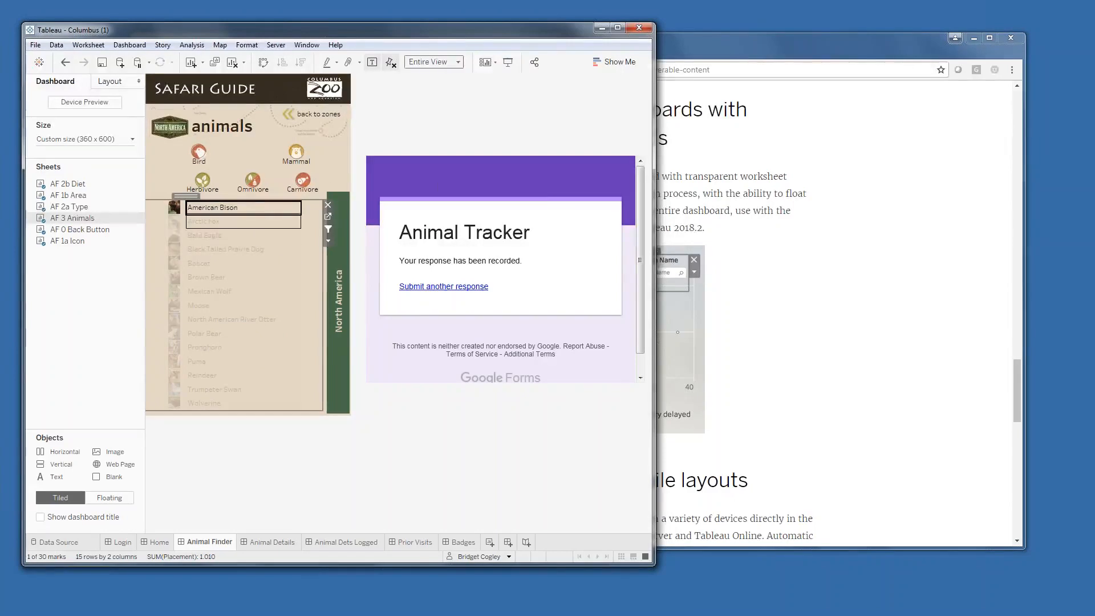
click(457, 62)
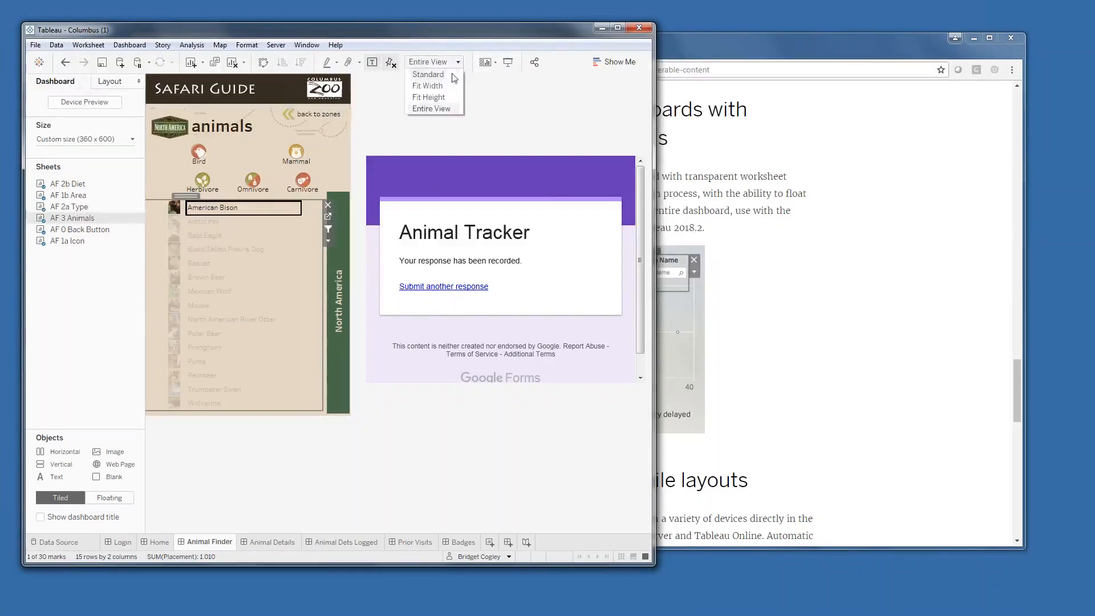
click(429, 74)
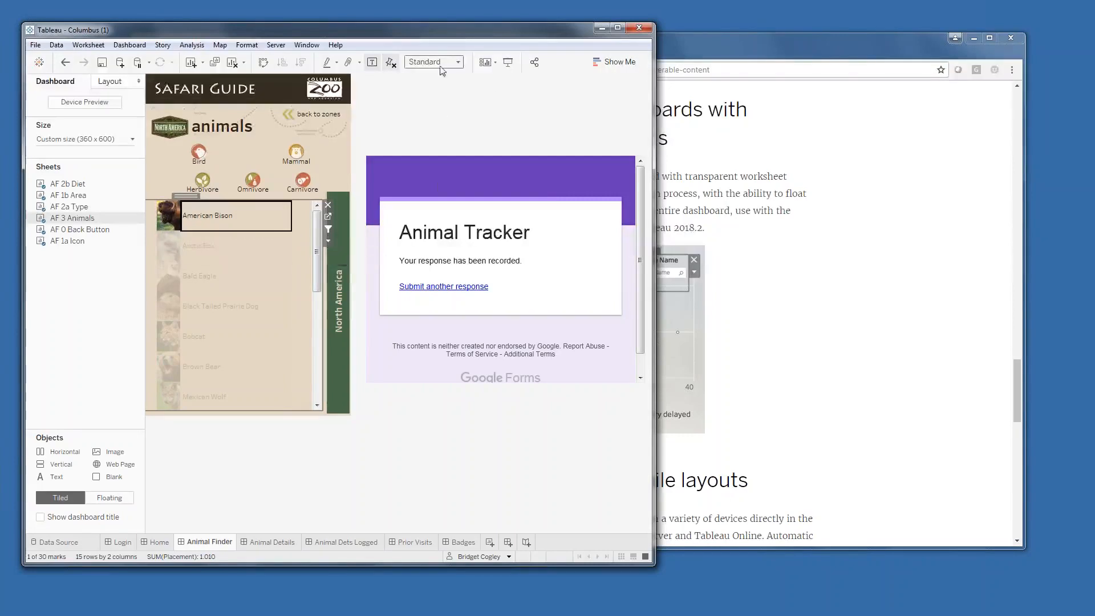
Step: Switch to the browser and review the Tableau blog post on new beta features, including dashboard buttons and transparent worksheet backgrounds
click(804, 286)
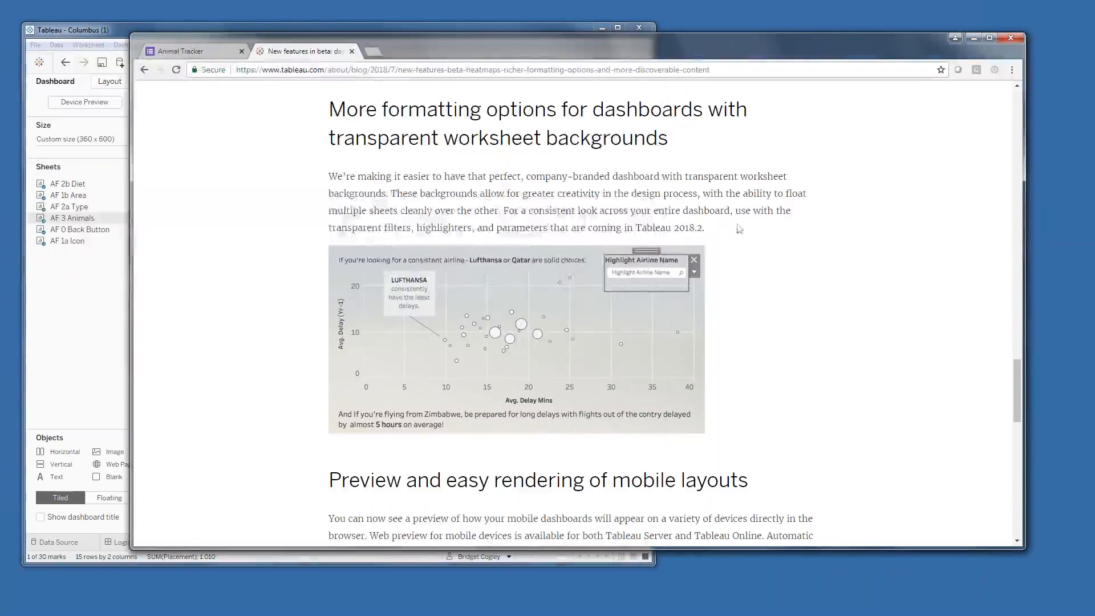
scroll(604, 171, up, 6)
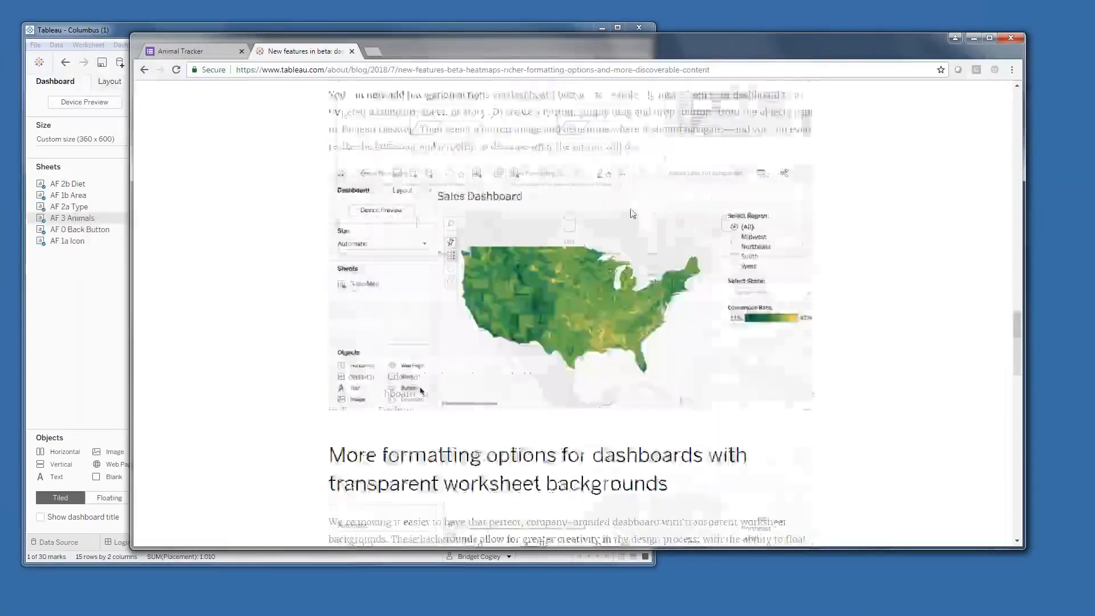
scroll(627, 217, up, 5)
scroll(628, 217, down, 5)
scroll(625, 214, down, 5)
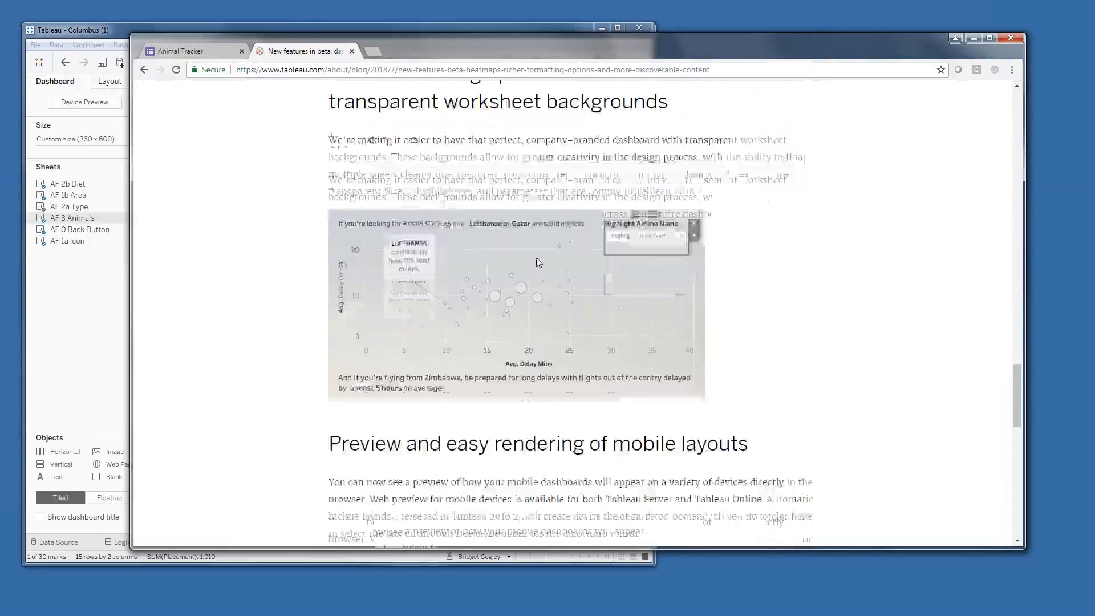
key(ctrl+l)
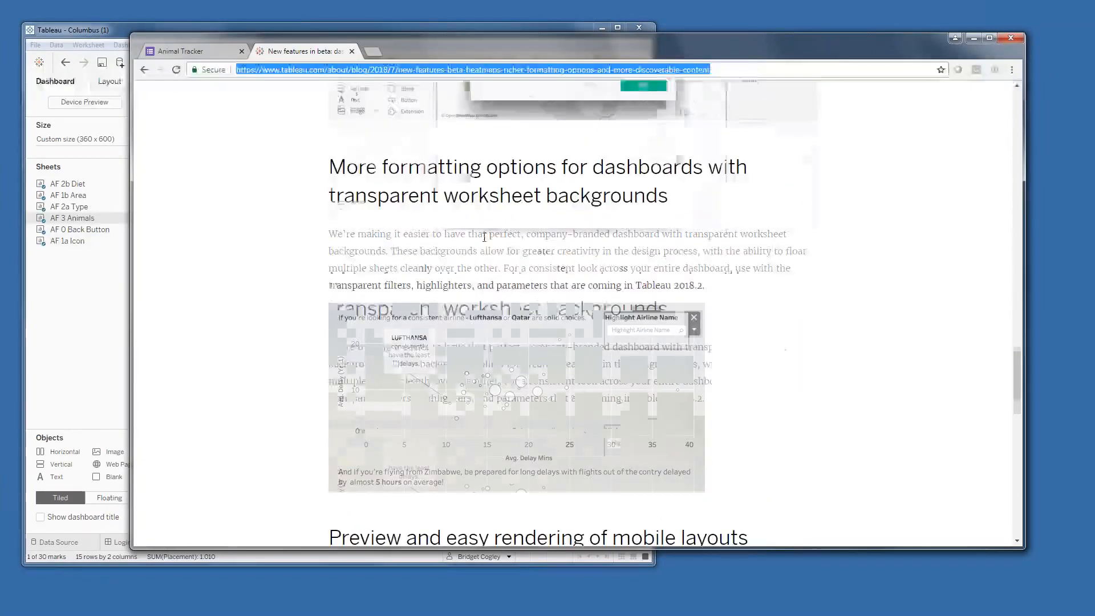
scroll(485, 237, up, 15)
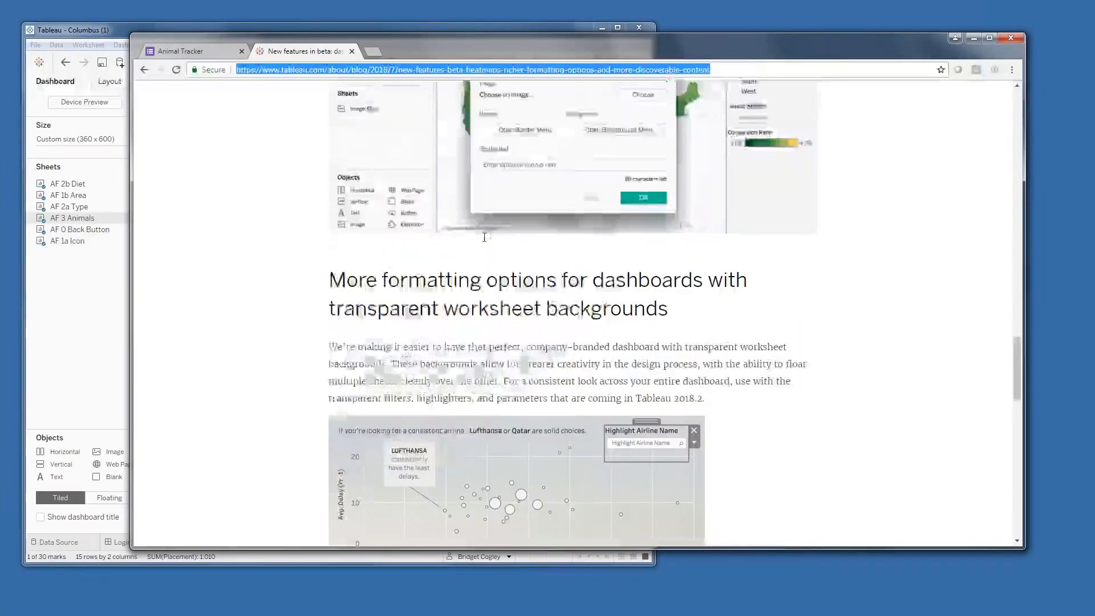
scroll(465, 224, up, 6)
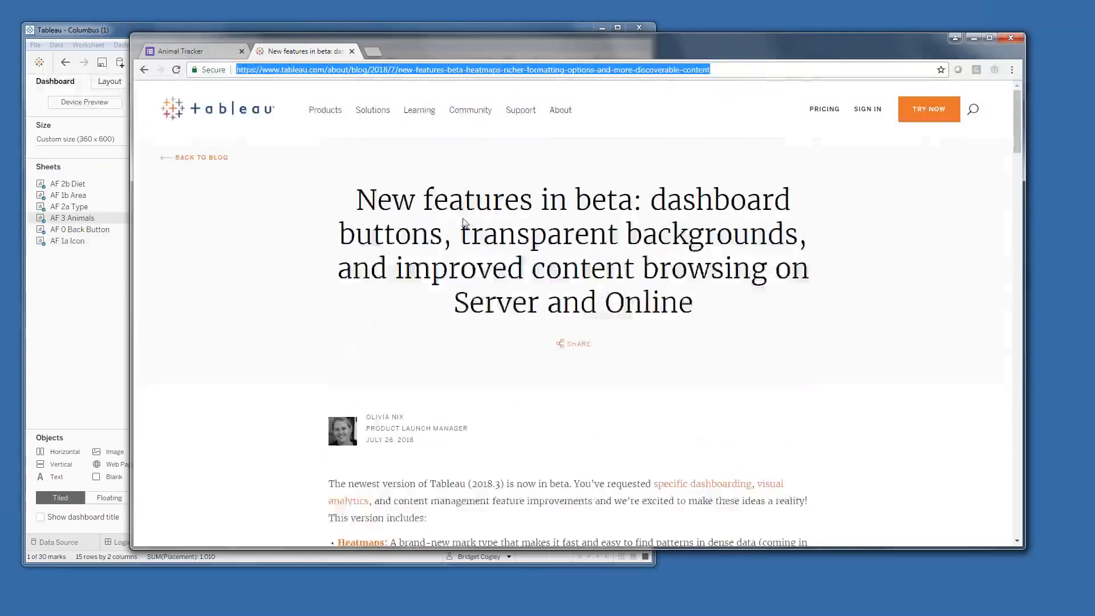
scroll(579, 248, down, 1)
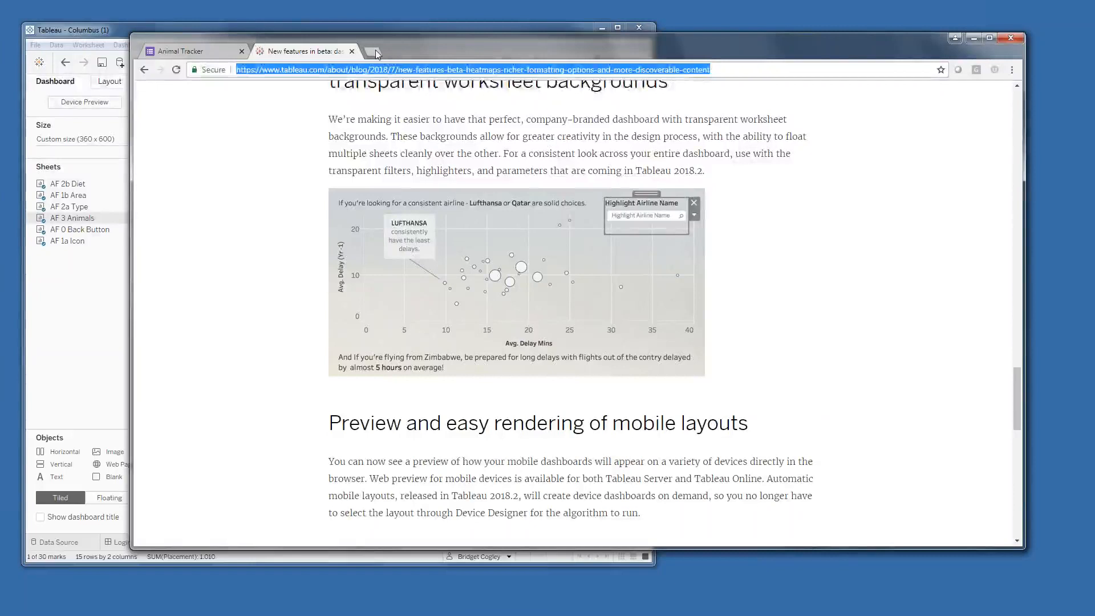
Step: Open tc18.tableau.com in a new browser tab and go to the conference's Sessions catalog
click(375, 51)
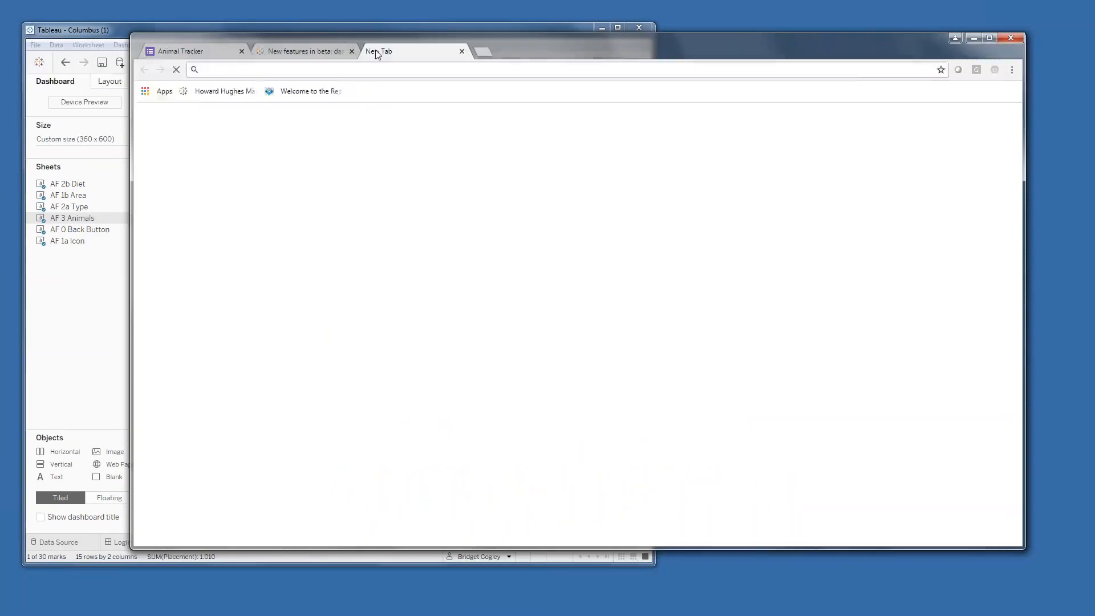
text(tc)
text(1)
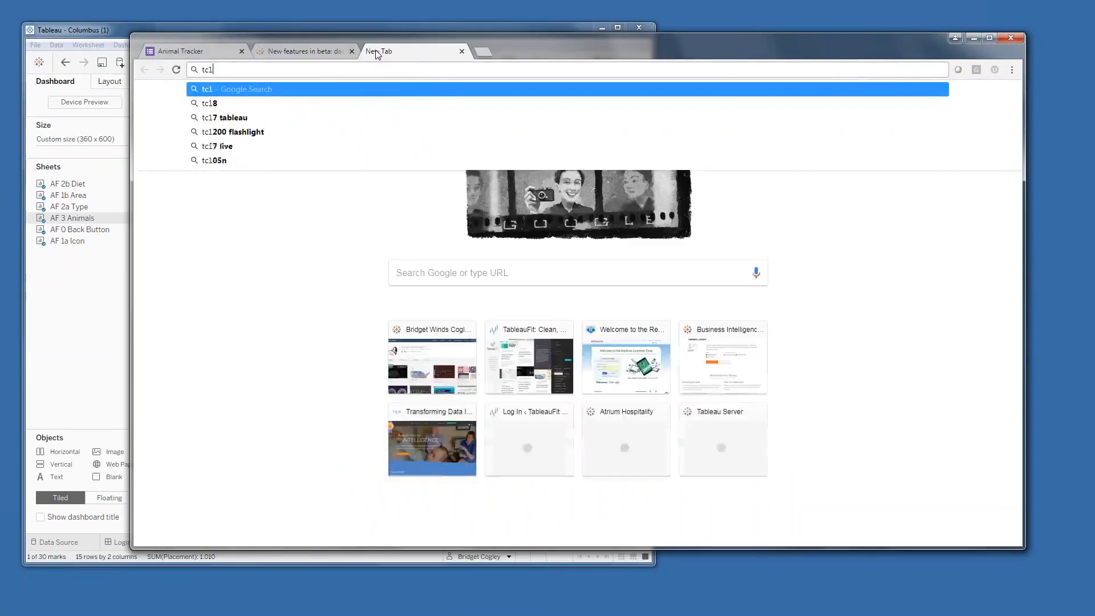
text(8.tab)
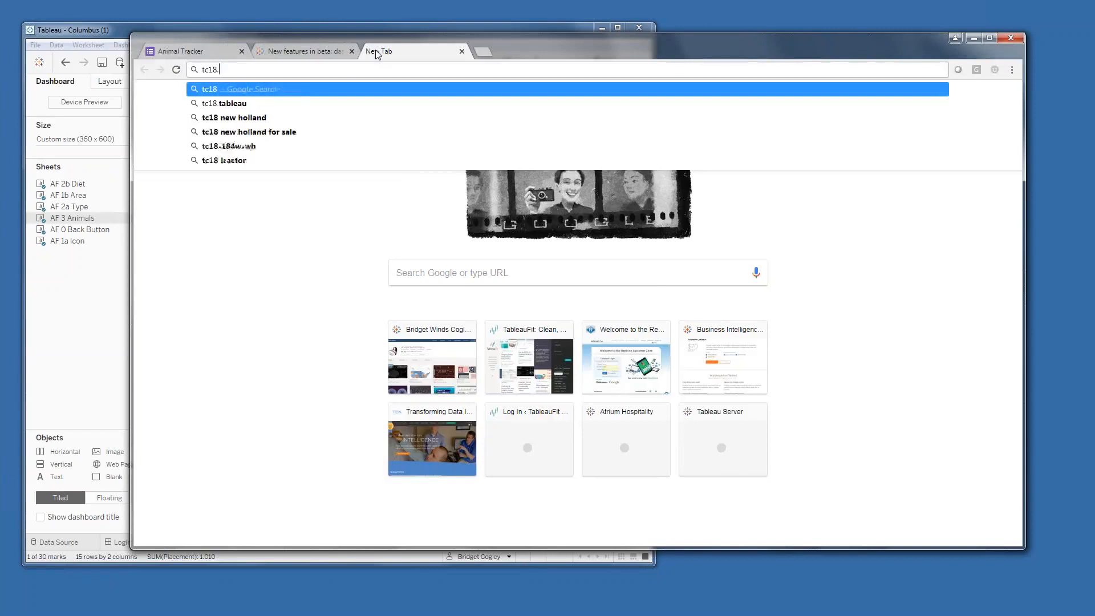
text(.com)
key(Return)
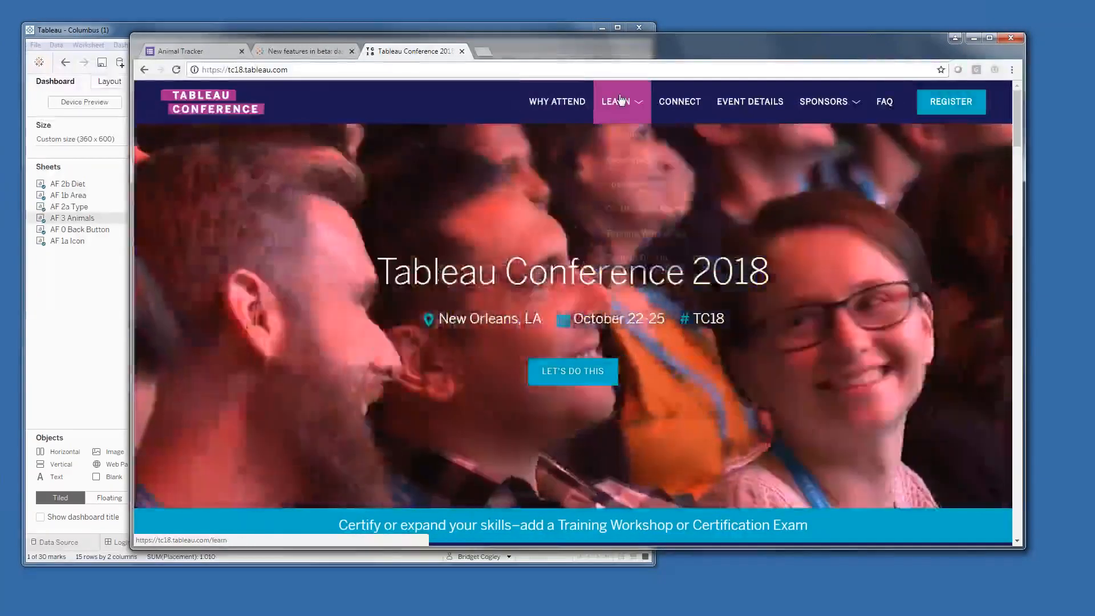
mouse_move(619, 107)
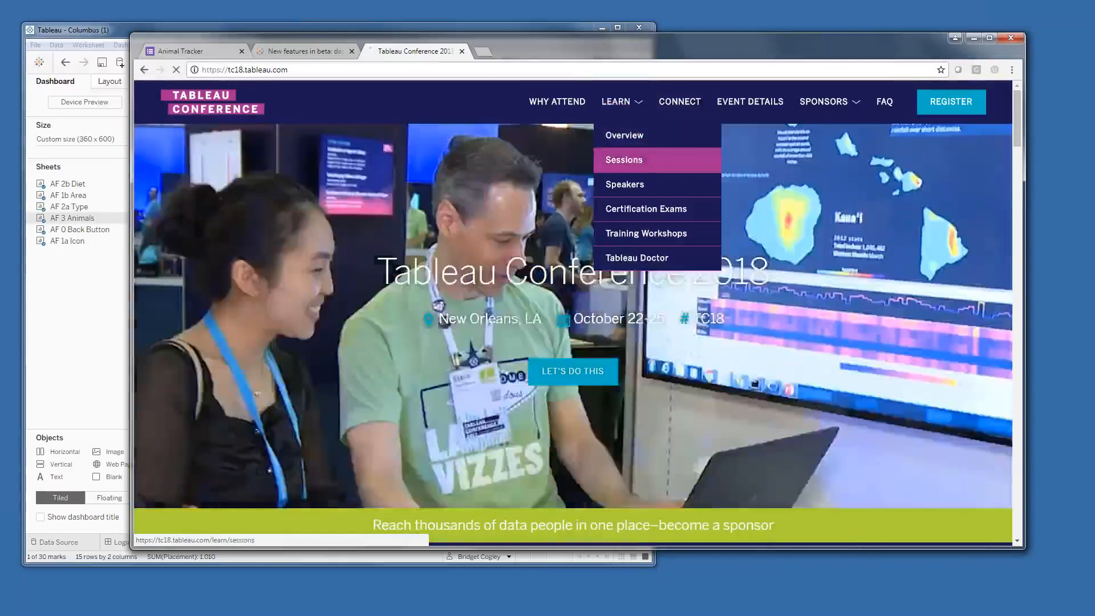
click(634, 155)
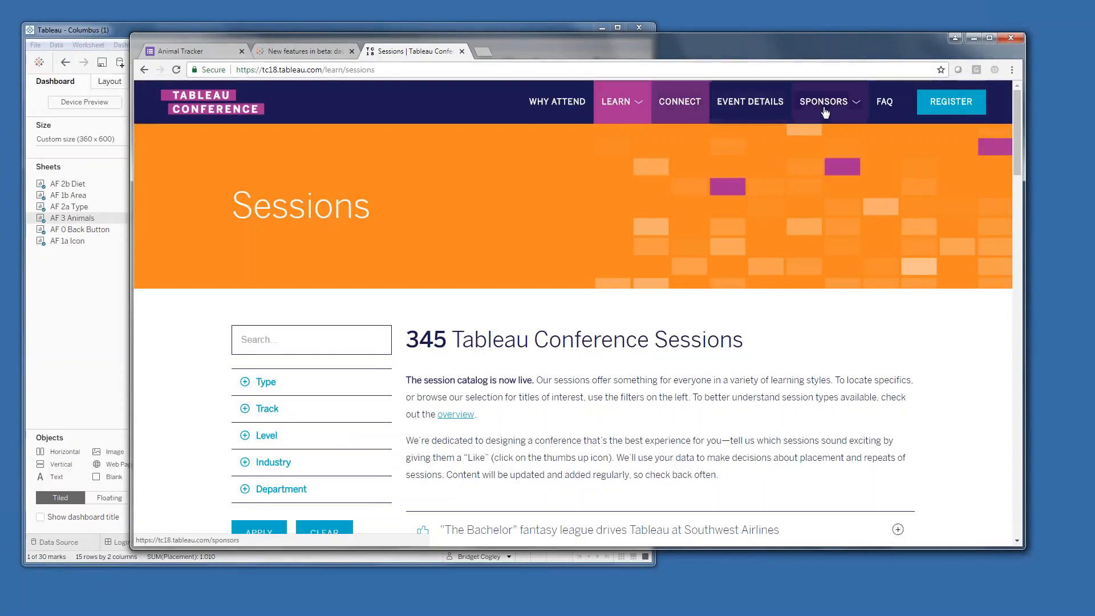
Step: Search the session catalog for "Data ethic" and expand the description of "Data ethics | From headlines to headway"
click(245, 342)
text(D)
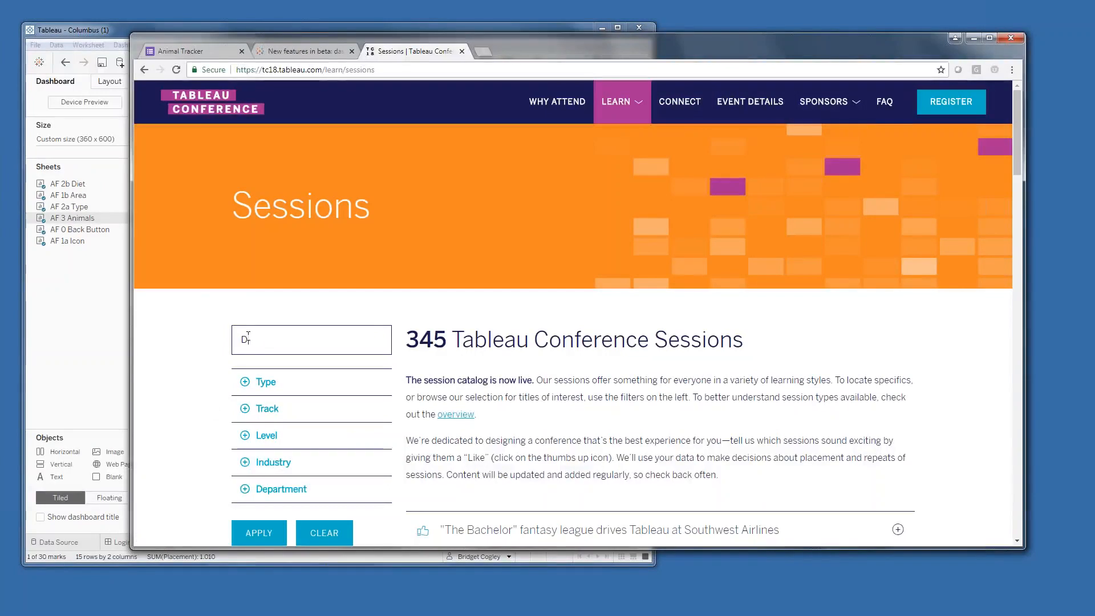
text(ata ethic)
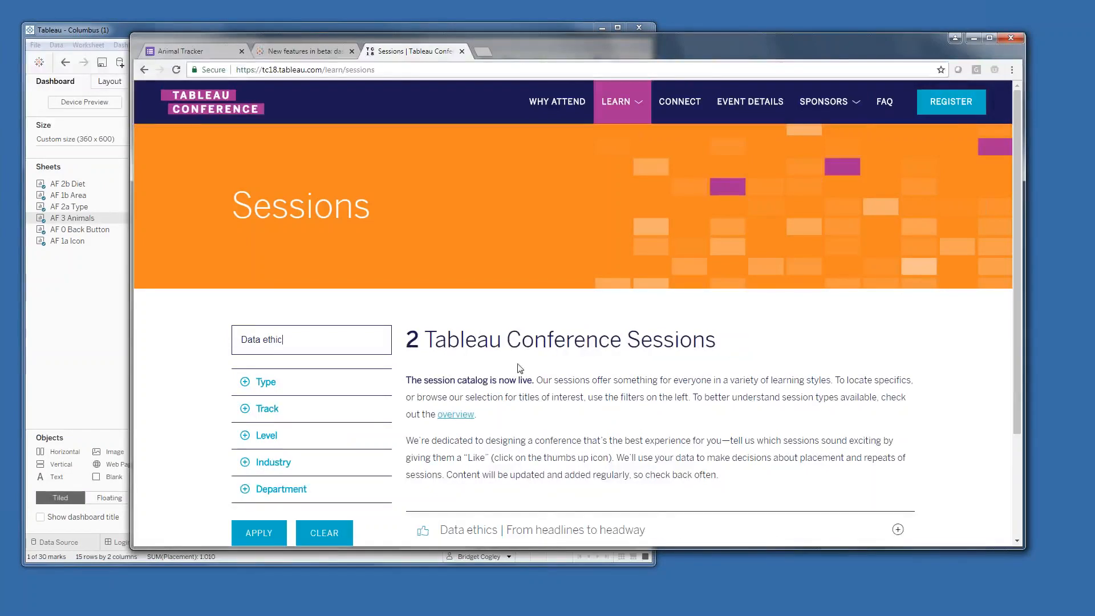
scroll(489, 420, down, 2)
click(489, 421)
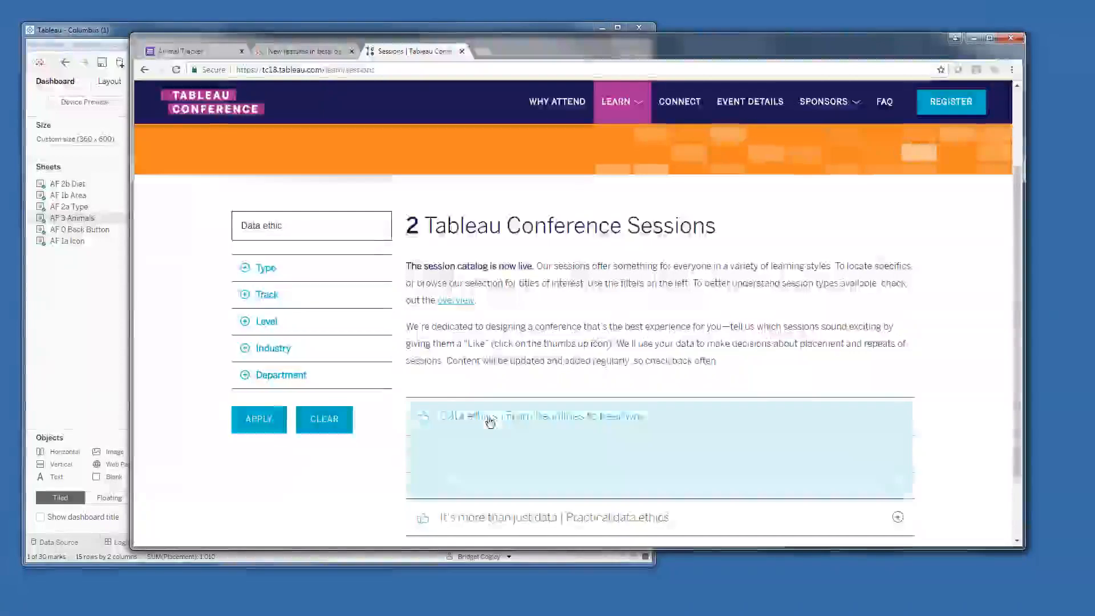
scroll(490, 421, down, 2)
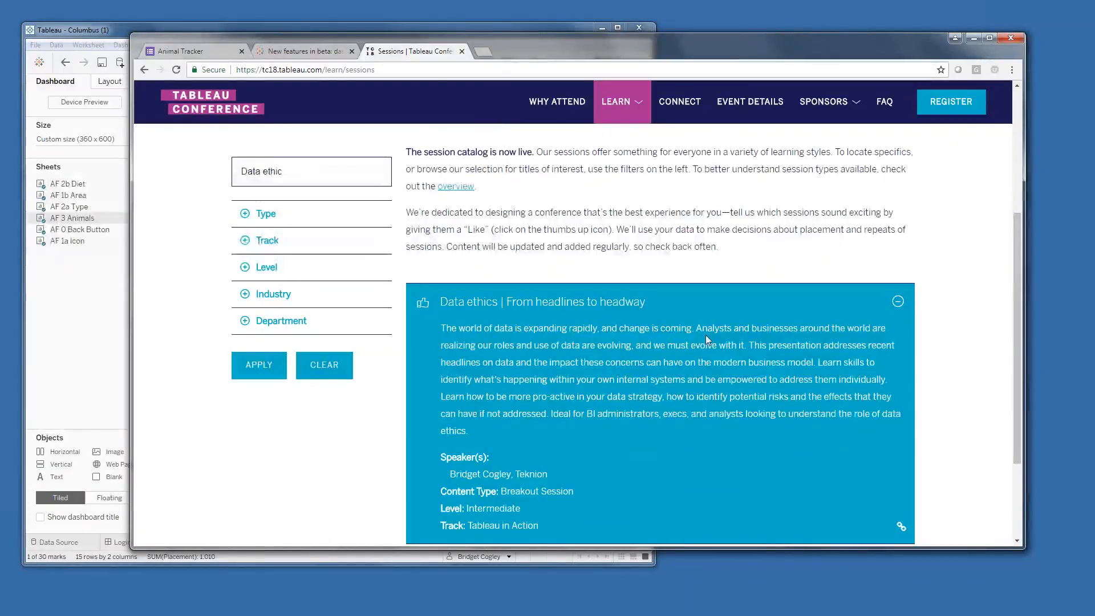
Step: Search the sessions for "Prep", expand "How to train your data dragon" and give that session a like
drag(295, 174, 234, 162)
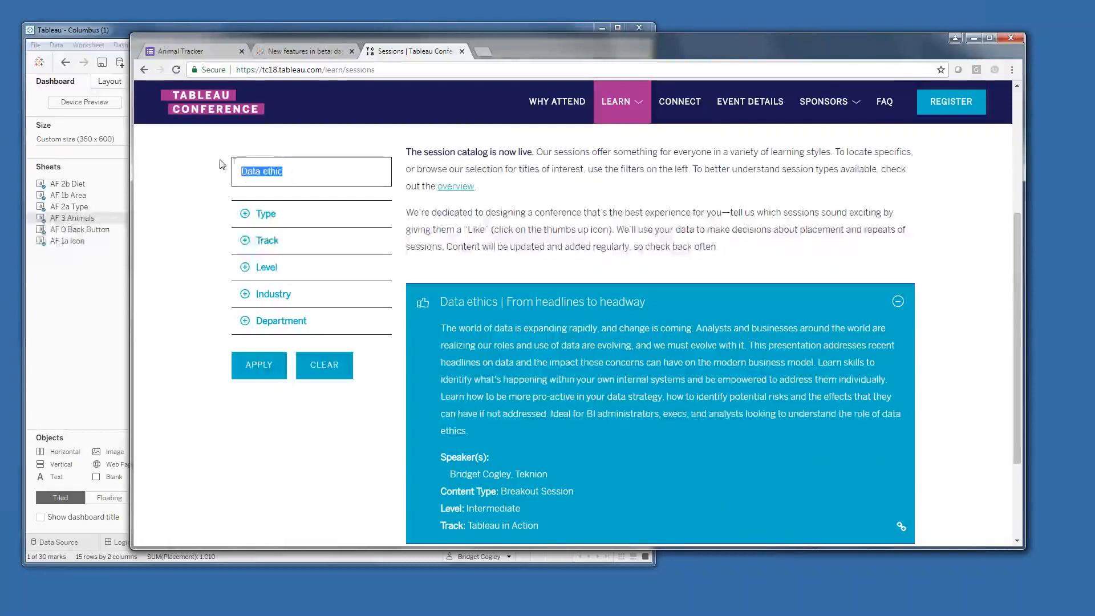
text(P)
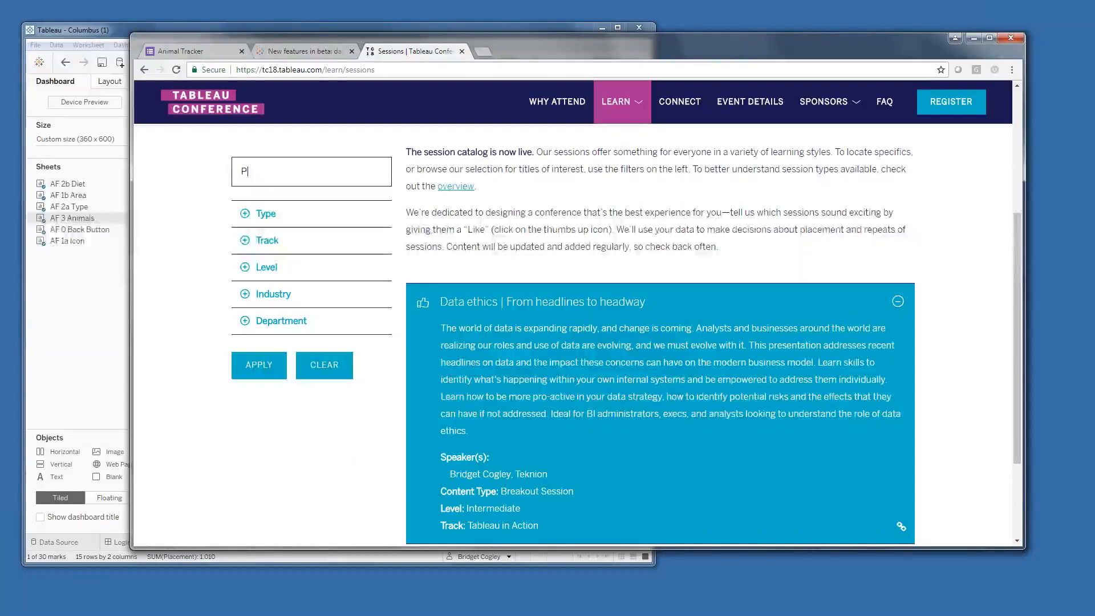
text(rep)
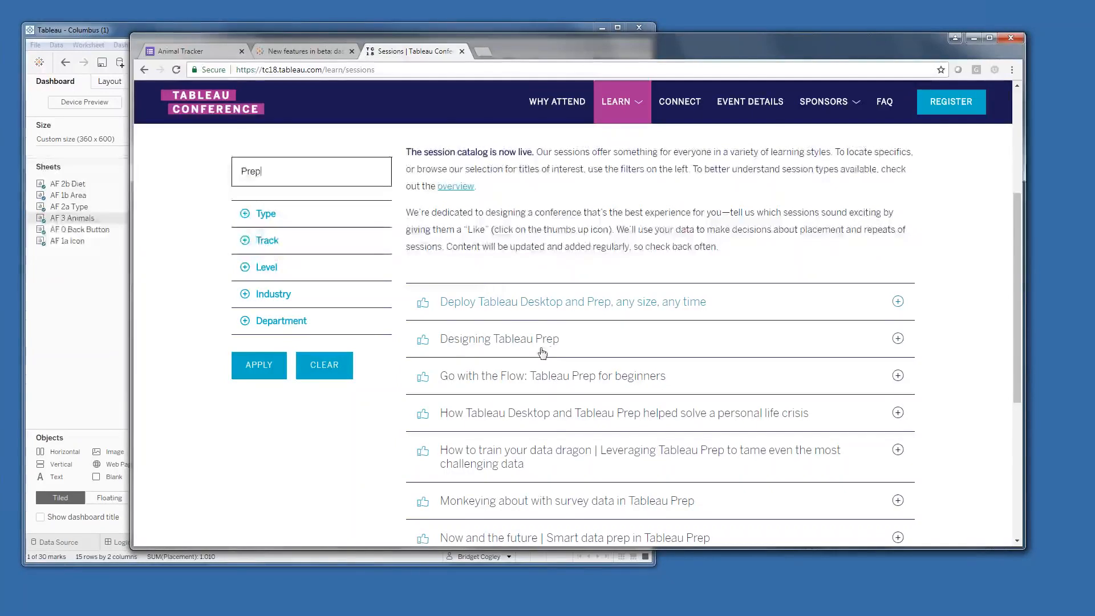
click(523, 455)
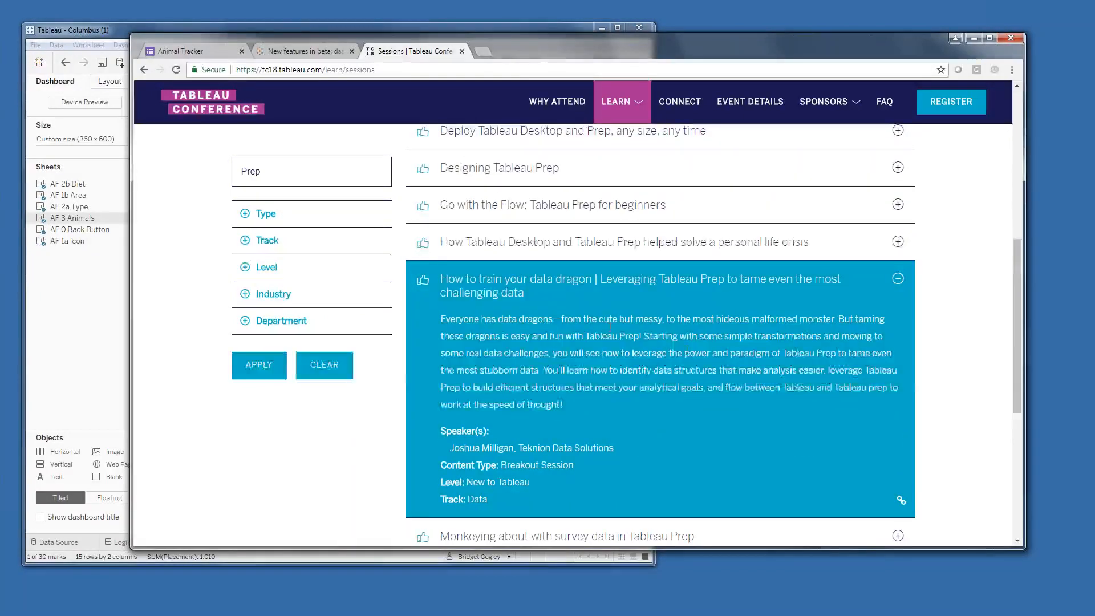
click(425, 285)
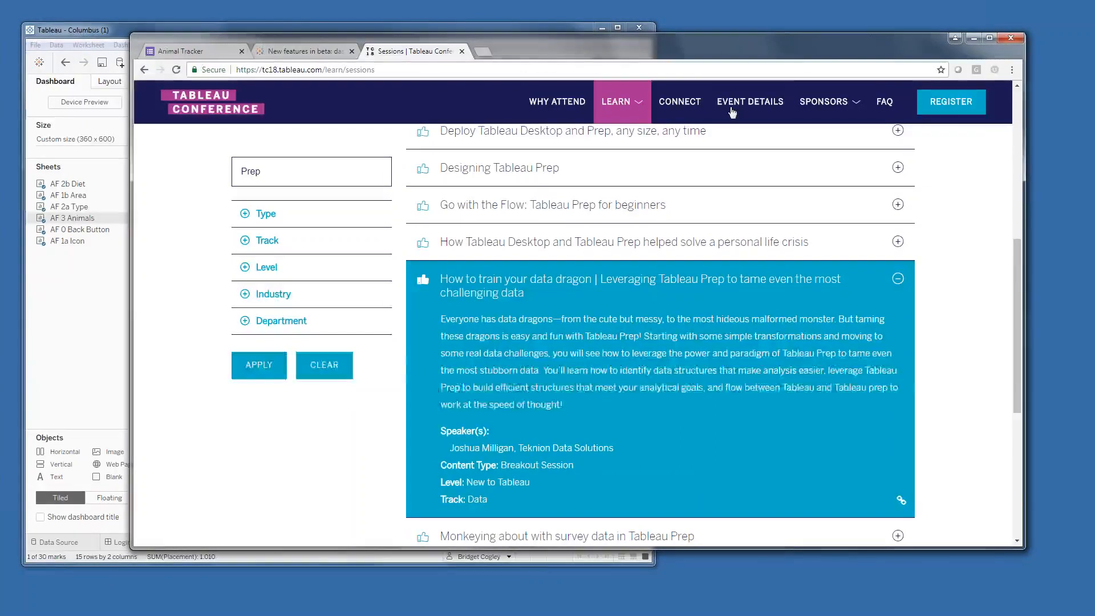
Step: Open public.tableau.com in a new browser tab and browse the Viz of the Day entries in its Gallery
click(482, 52)
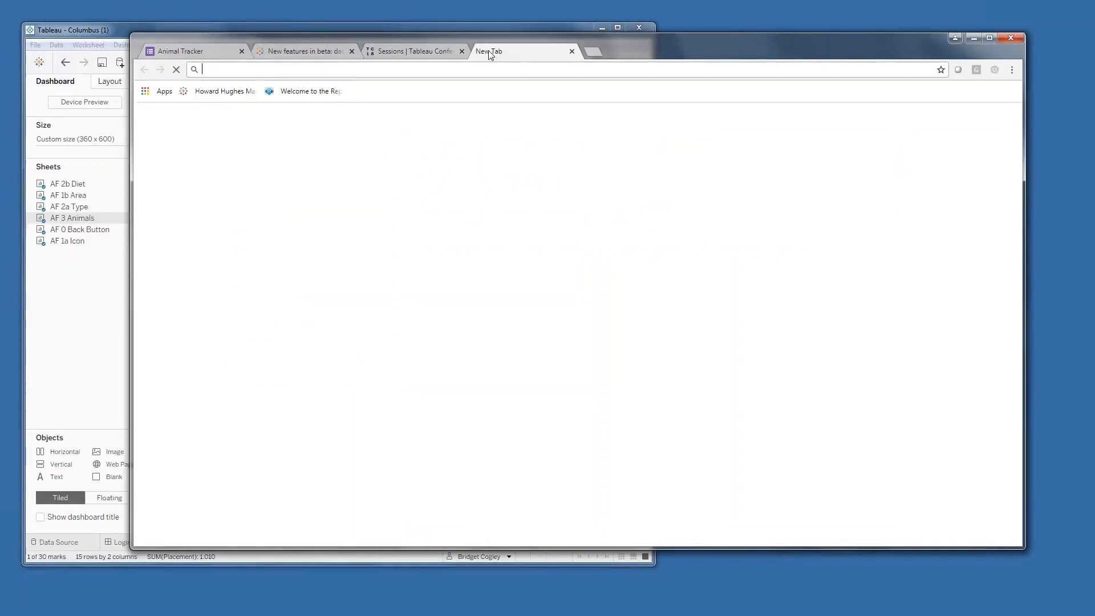
text(pu)
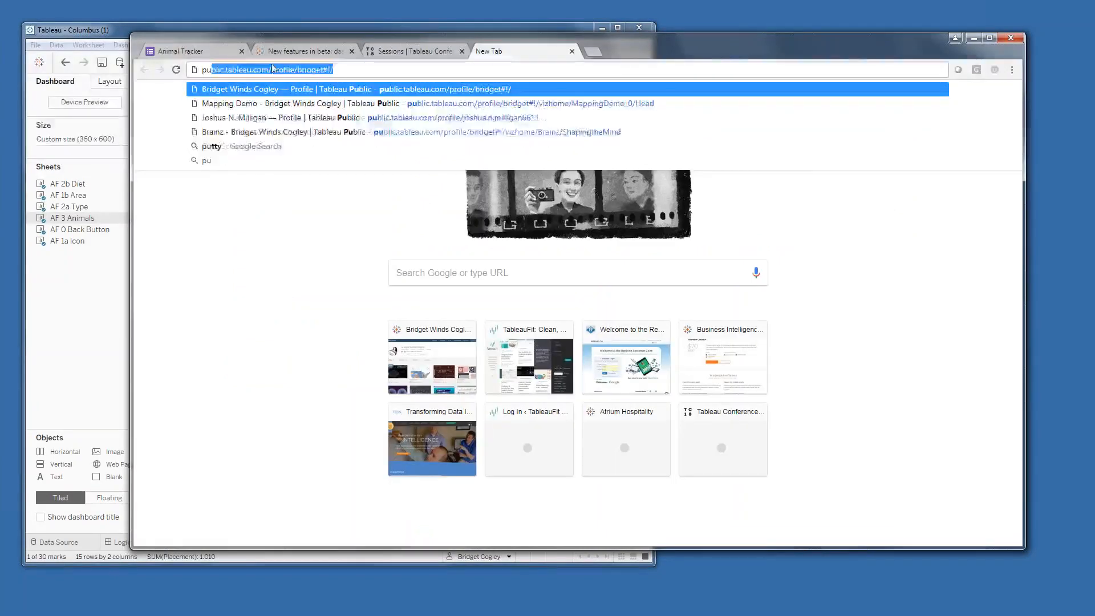
text(blic.tableau.com)
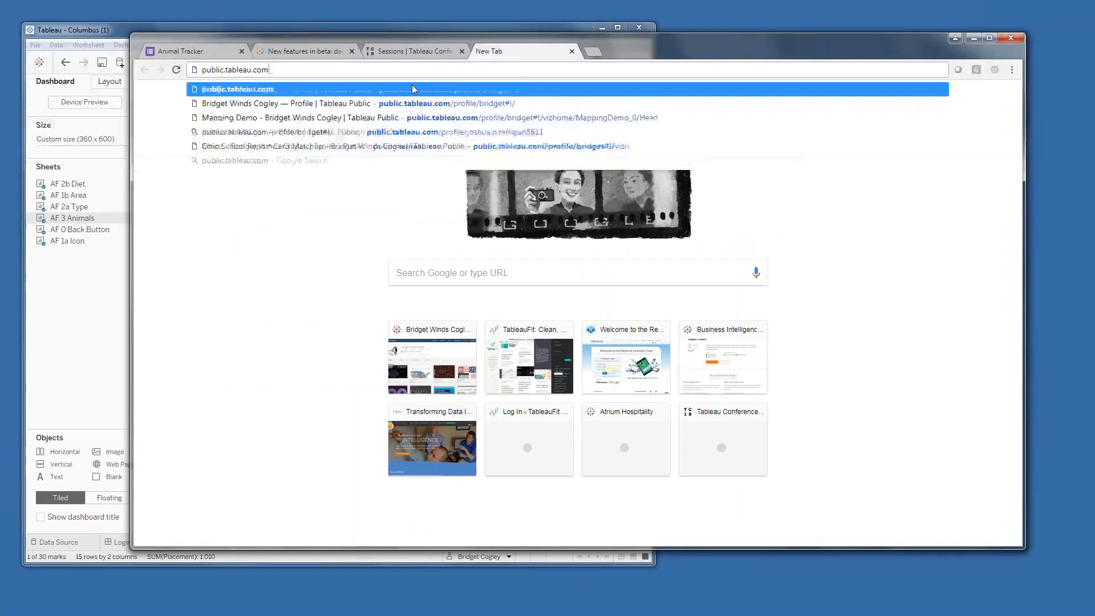
click(414, 89)
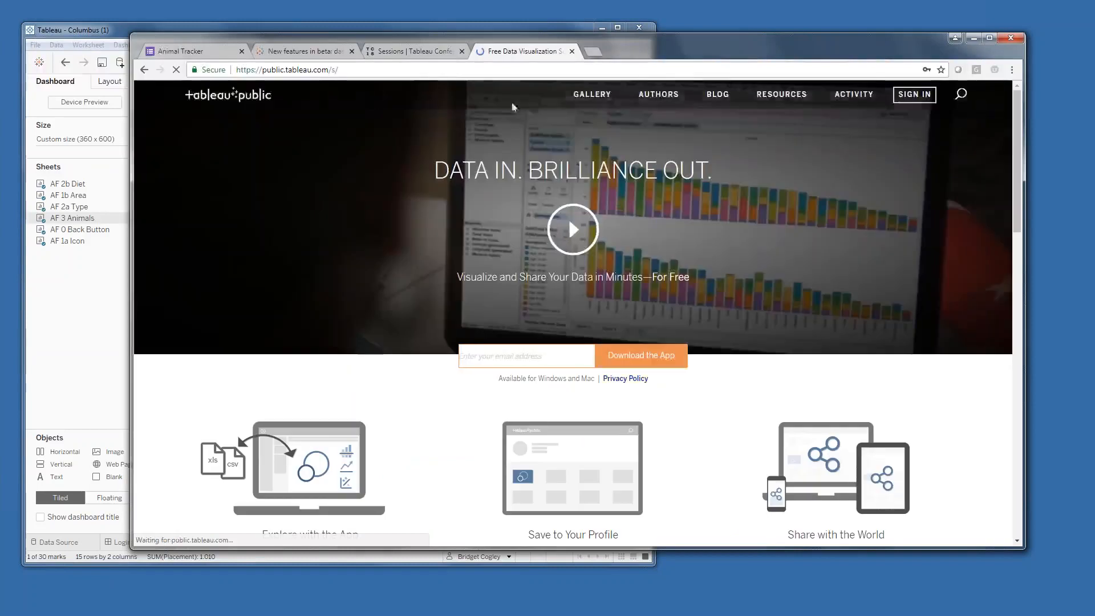
click(601, 100)
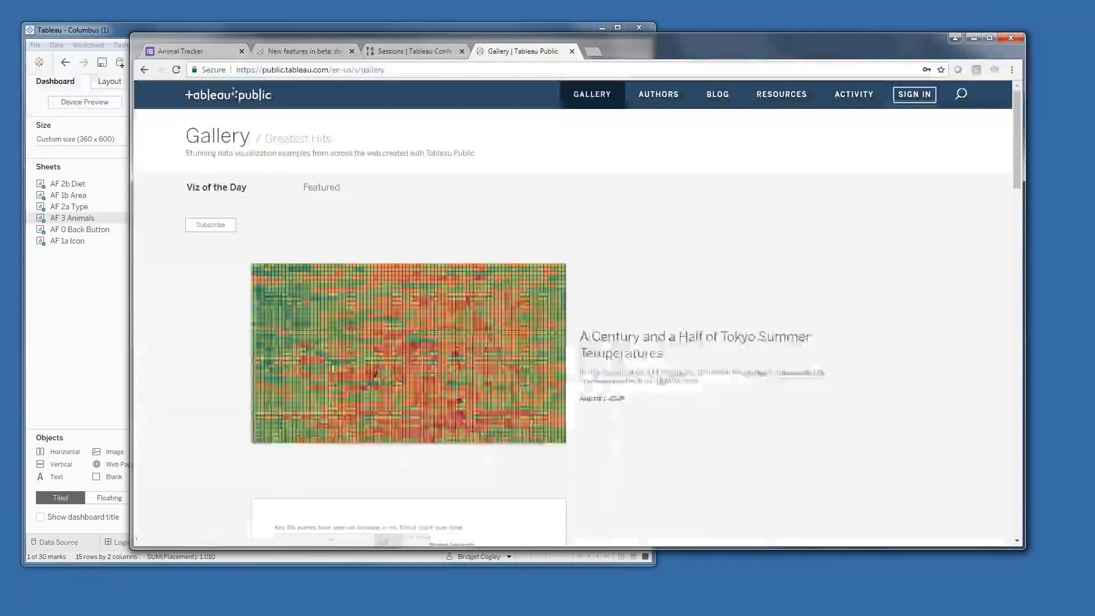
scroll(628, 267, down, 8)
scroll(622, 260, down, 10)
scroll(621, 261, down, 5)
scroll(622, 259, up, 3)
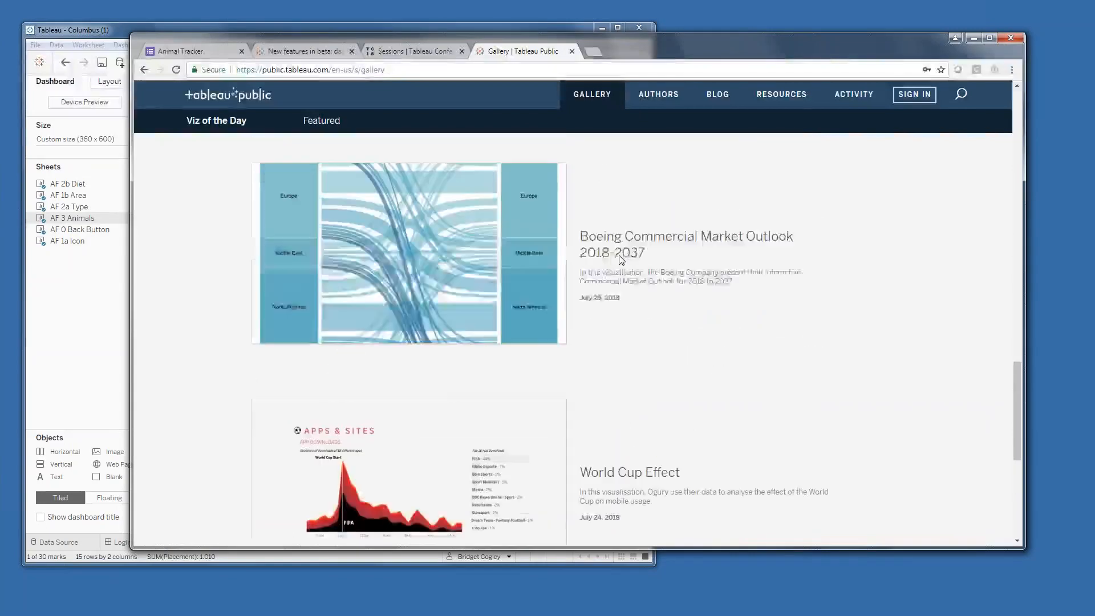
scroll(622, 260, up, 7)
Step: Go to the featured Authors page, open the first author's profile and look over the published vizzes
click(657, 103)
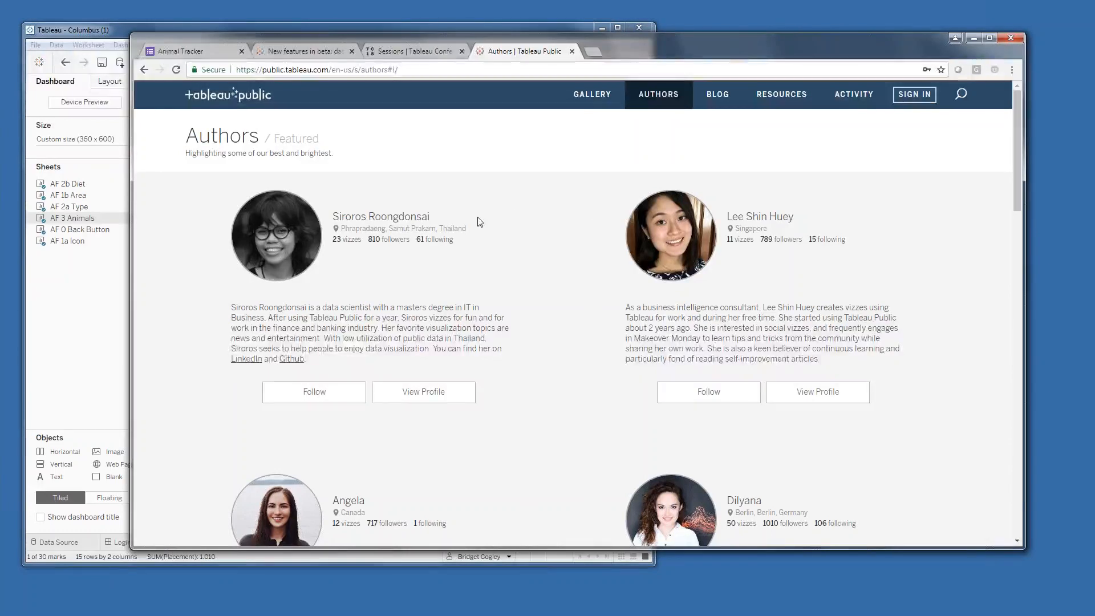
click(366, 220)
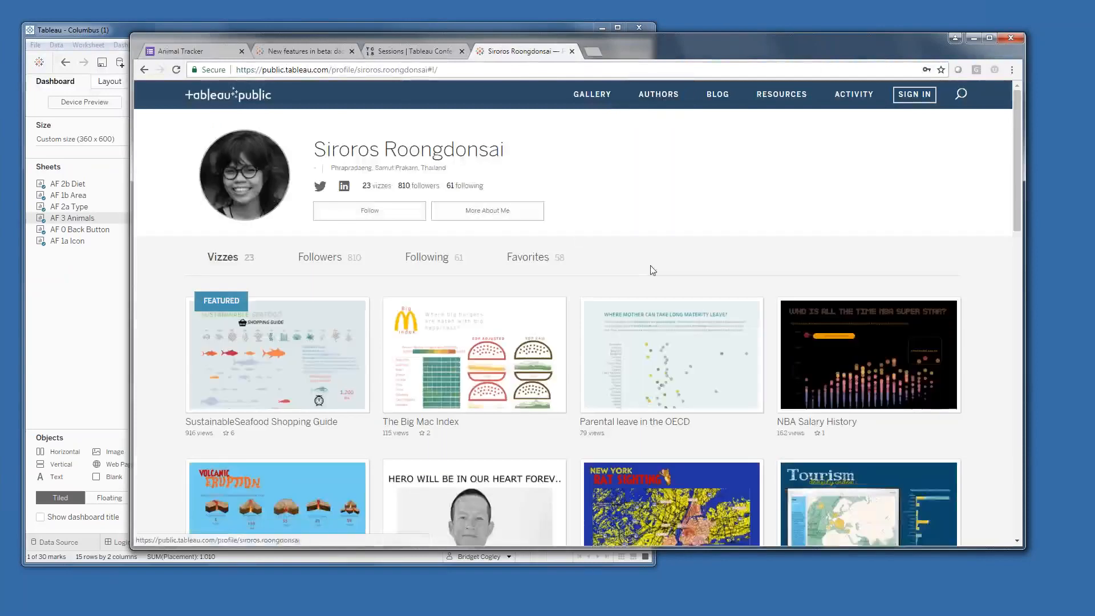
scroll(655, 269, down, 2)
scroll(669, 274, down, 1)
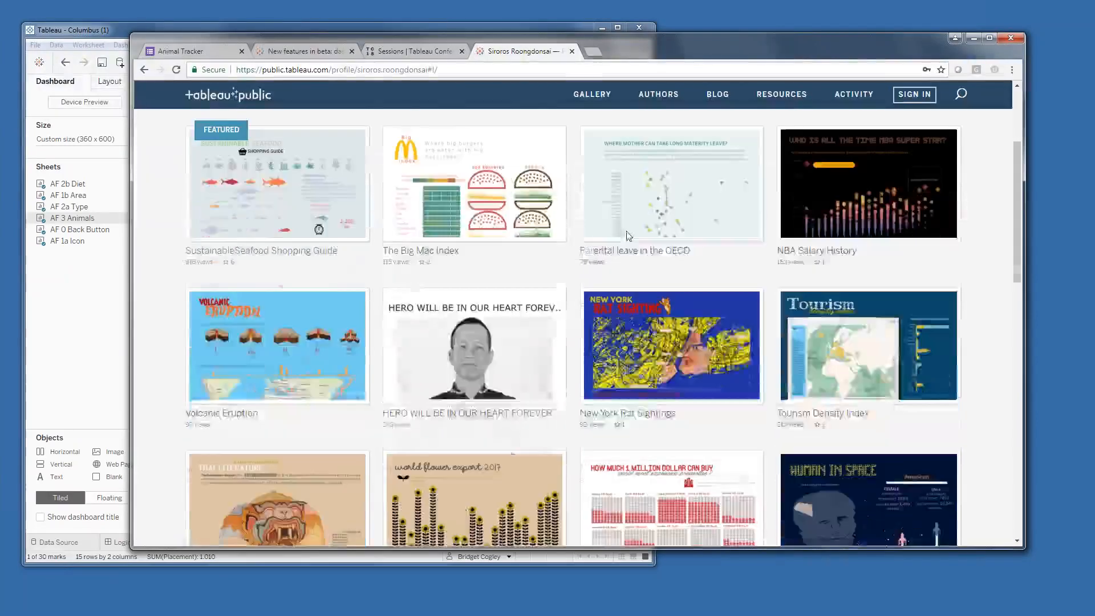
scroll(672, 197, up, 1)
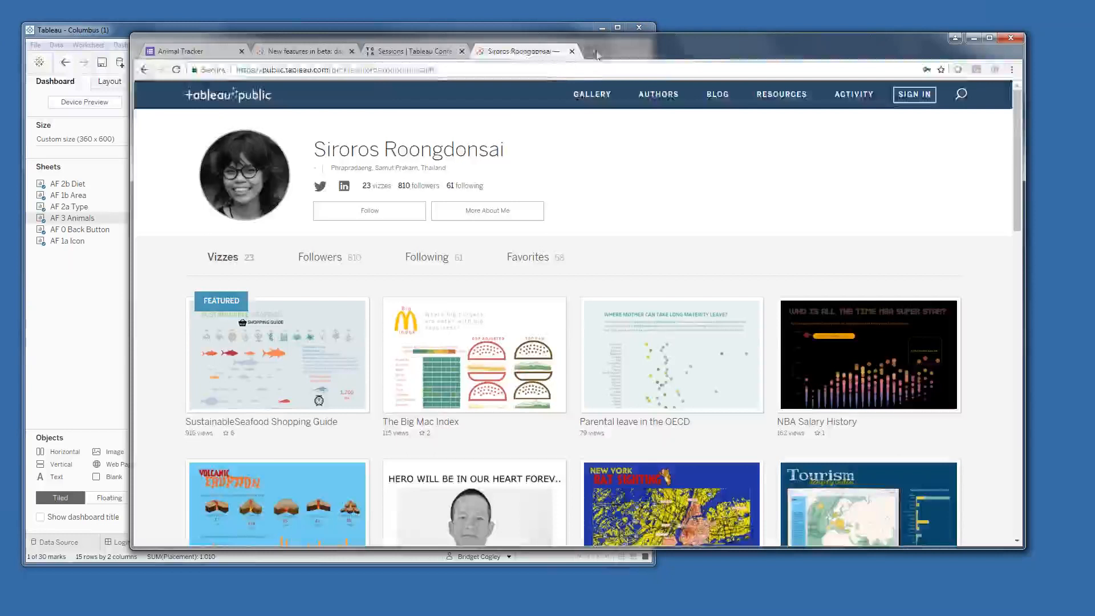
Step: Open the presenter's Tableau Public profile in a new browser tab and browse the published vizzes
click(595, 52)
text(pub)
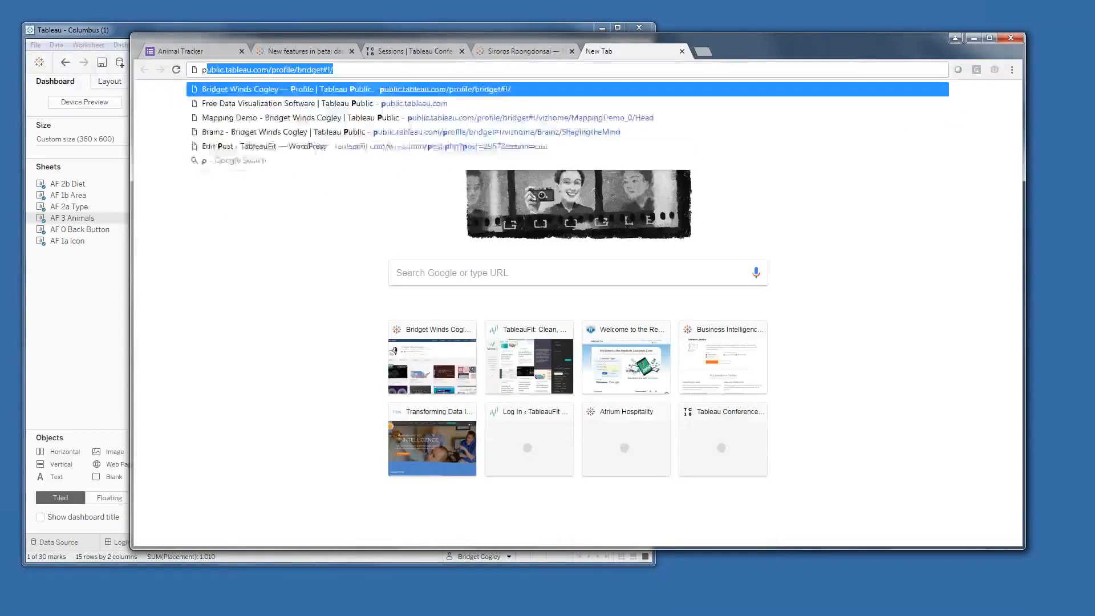
key(Return)
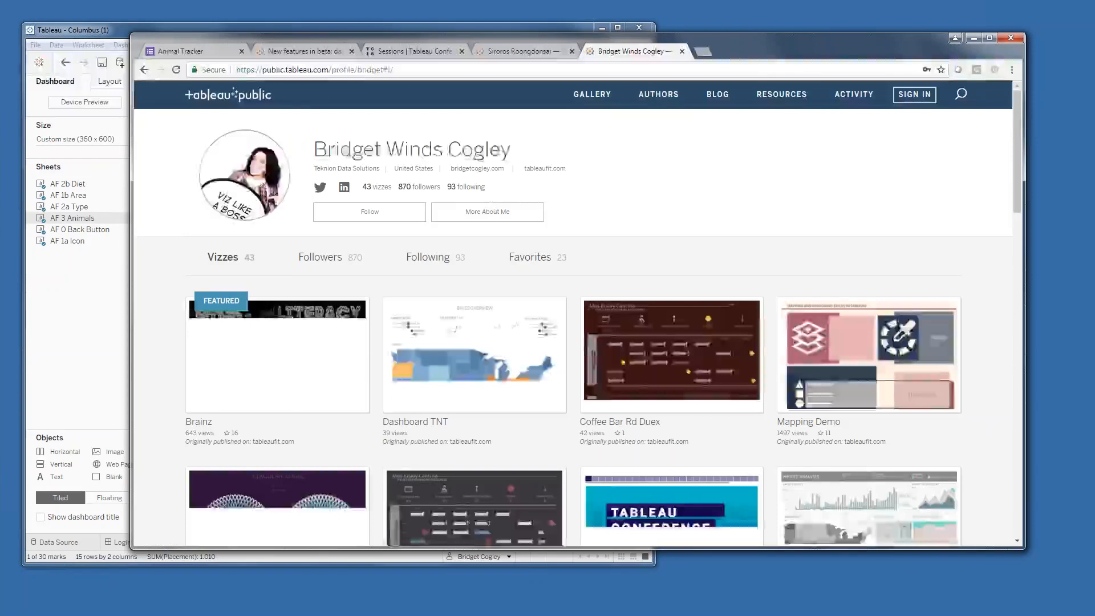
scroll(670, 289, down, 8)
scroll(677, 310, down, 3)
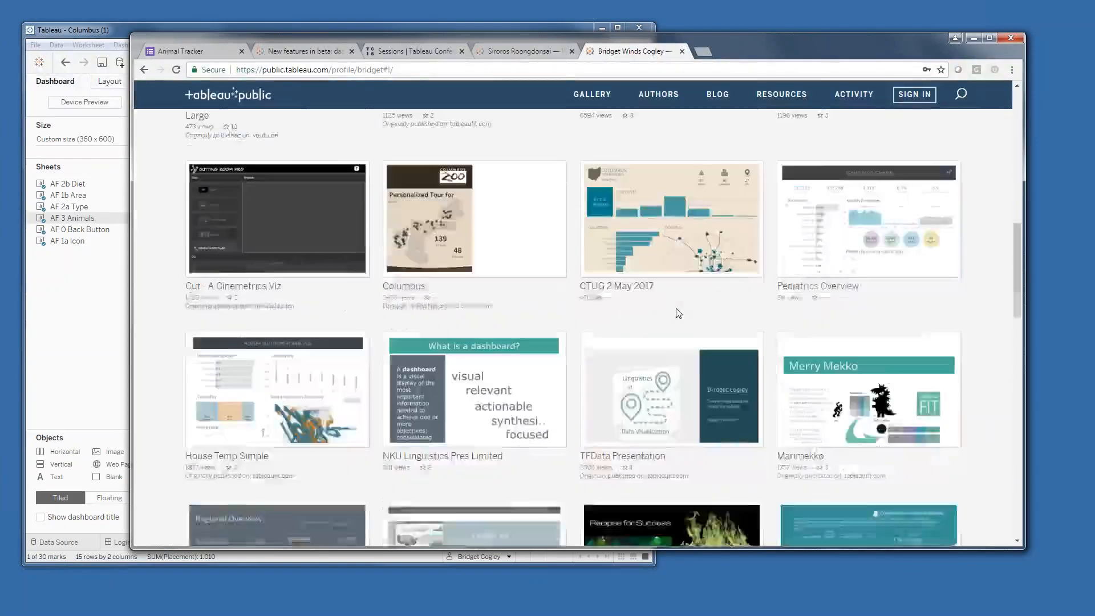
scroll(676, 308, up, 4)
scroll(677, 283, up, 2)
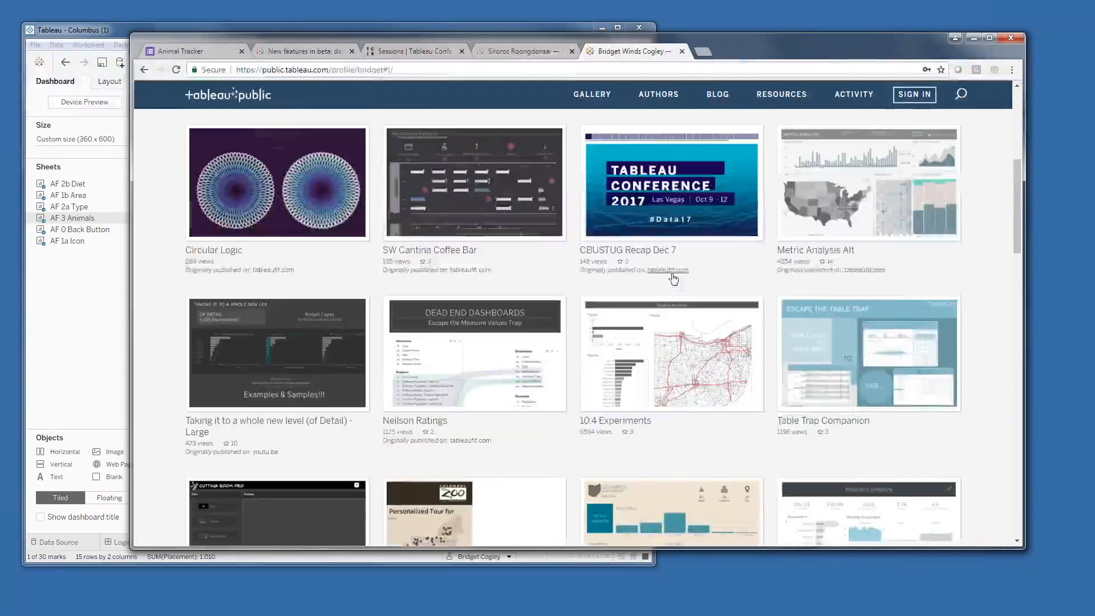
Step: Open the SW Cantina Coffee Bar viz, examine the tooltips in its Worked and Breaks charts, and return to the author's profile
click(474, 182)
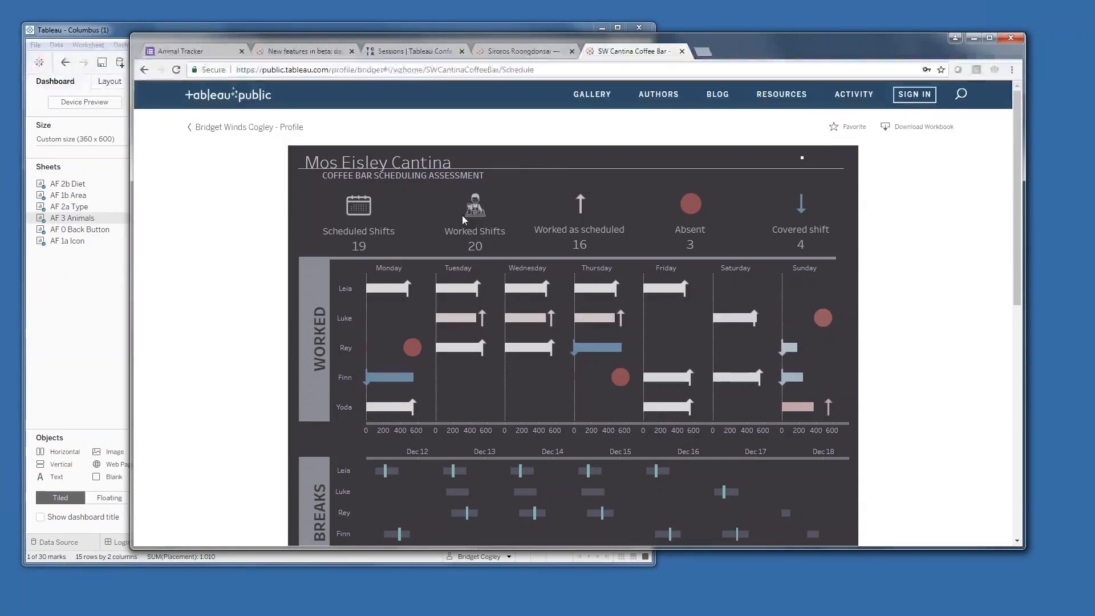
scroll(513, 229, down, 1)
mouse_move(545, 234)
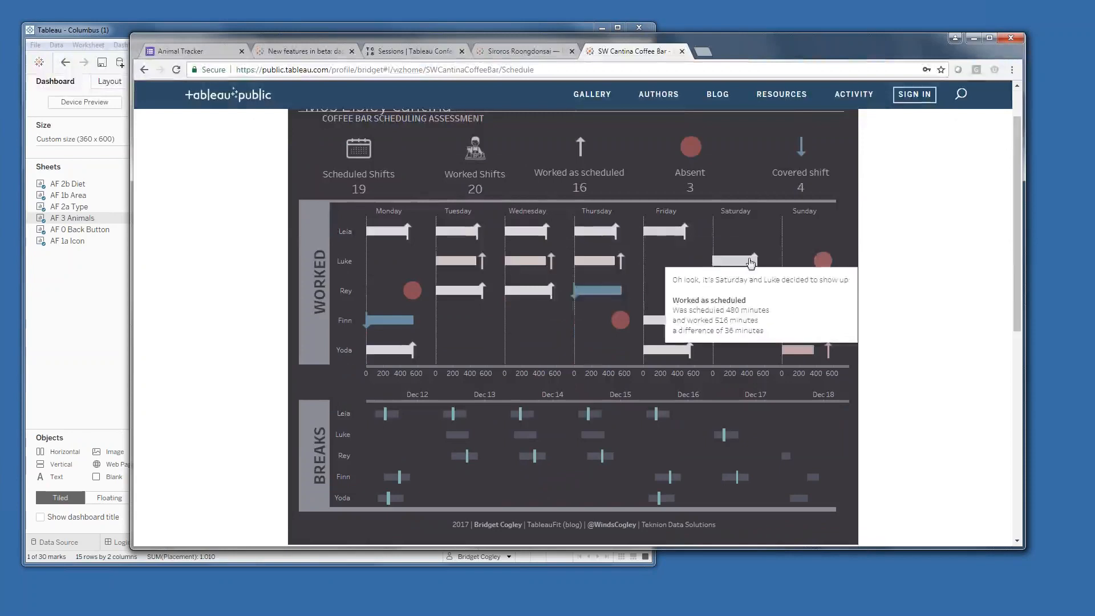
scroll(673, 288, down, 1)
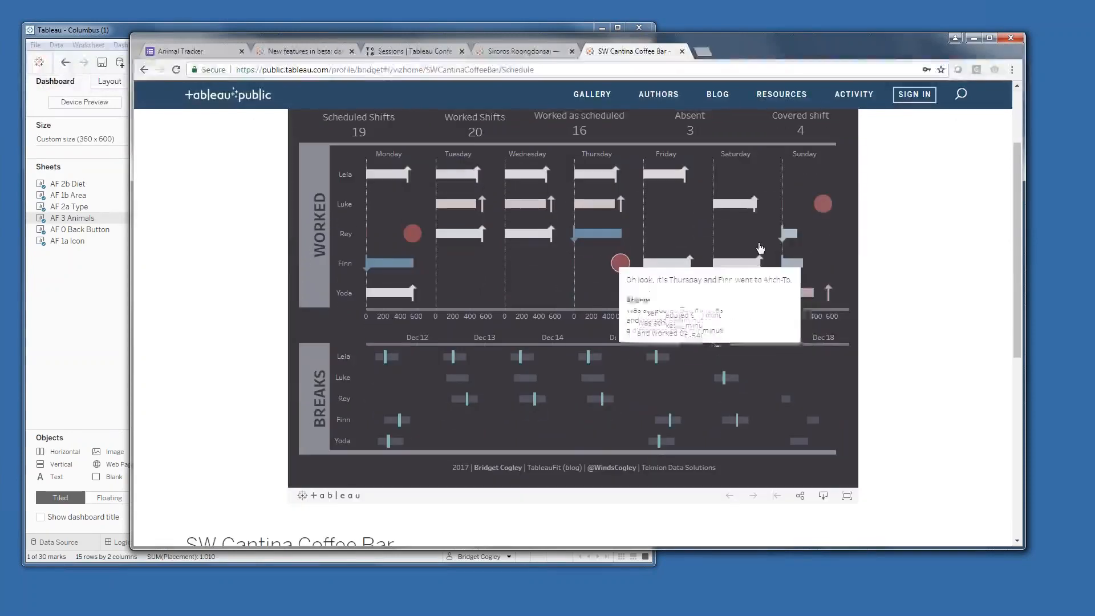
mouse_move(541, 397)
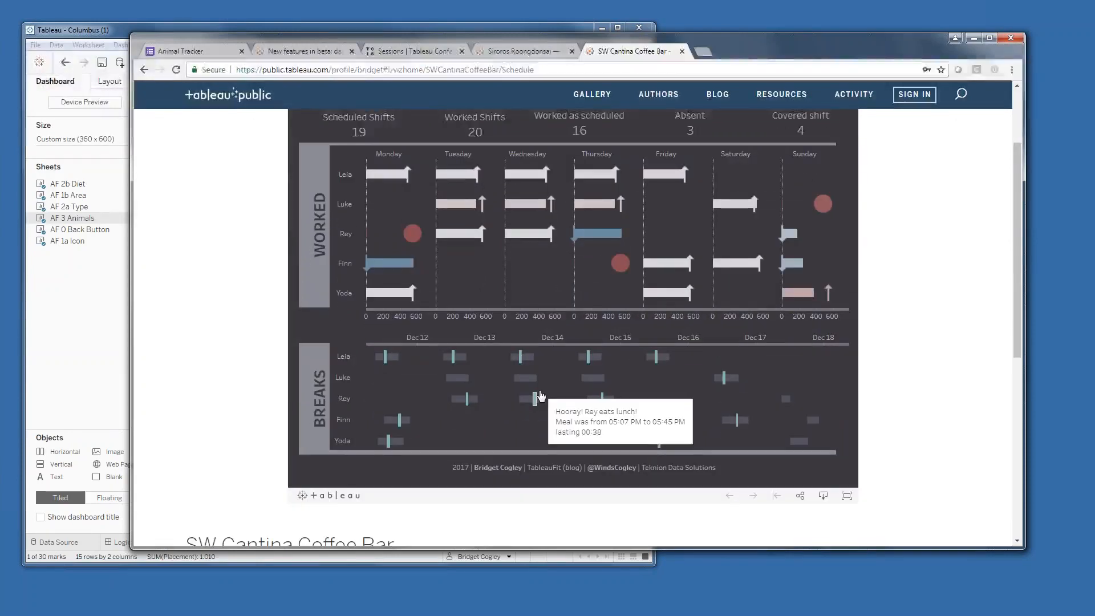
scroll(541, 396, down, 1)
scroll(232, 216, up, 3)
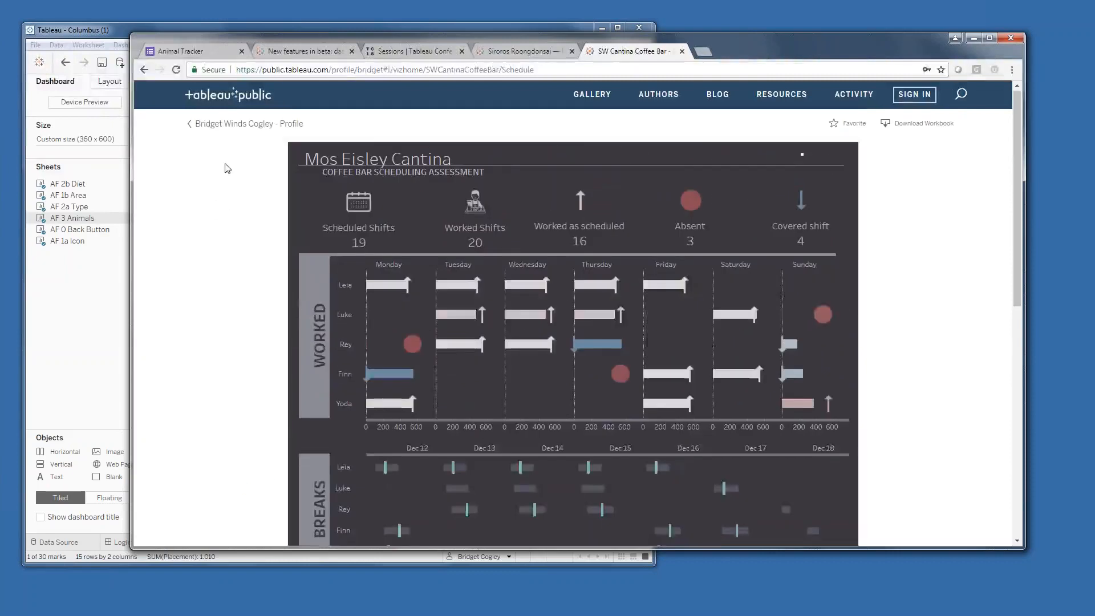
click(221, 128)
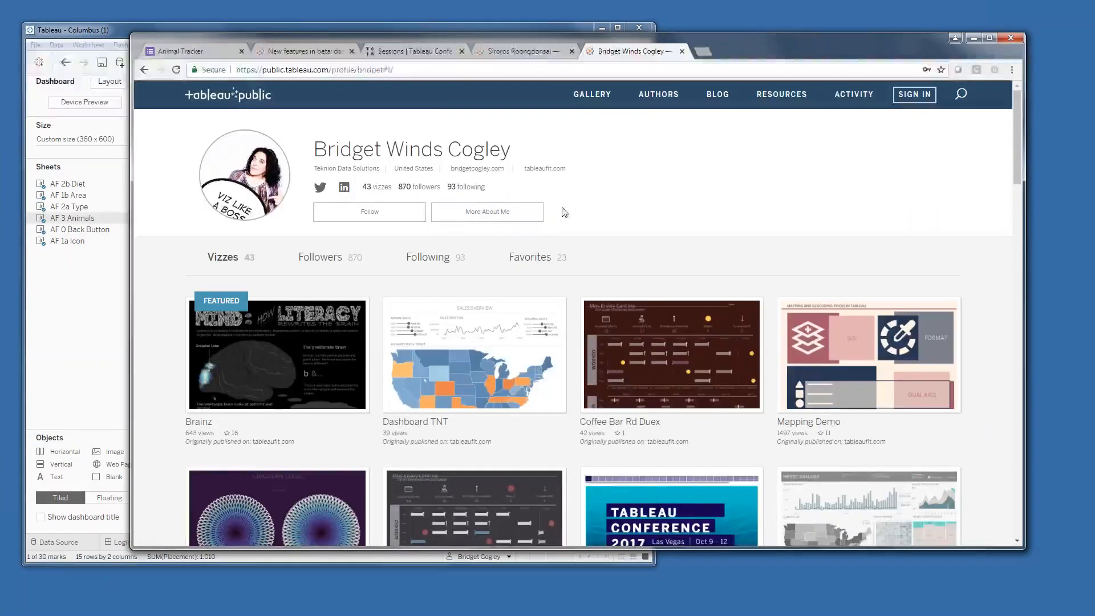
Step: Find and open the Jeni's Ice Cream Picker viz among the author's published vizzes, look it over, and return to the profile
scroll(612, 220, down, 1)
scroll(612, 220, down, 2)
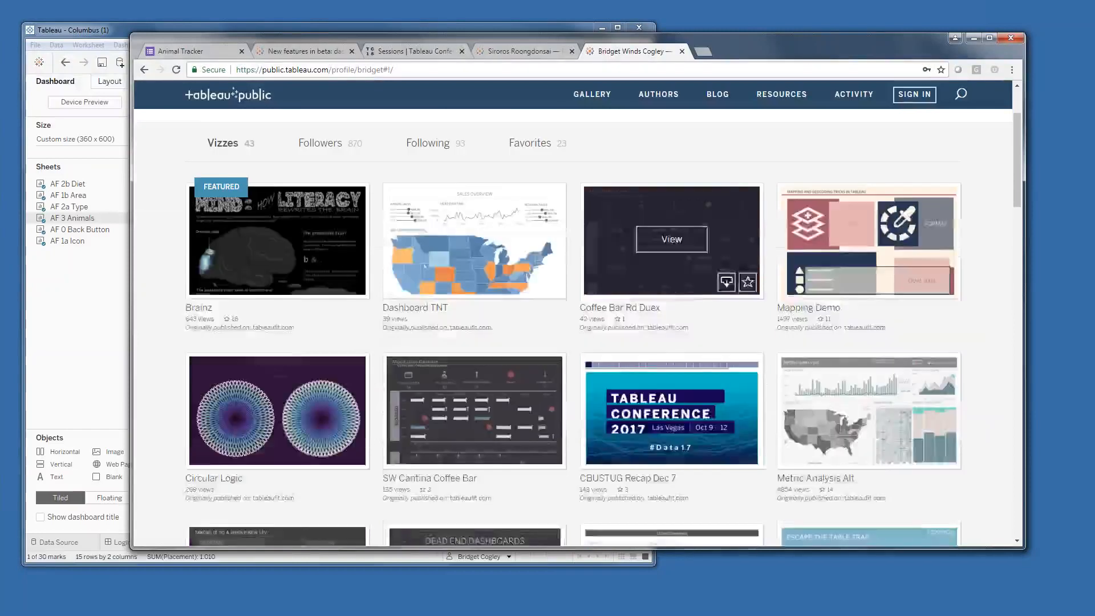
scroll(672, 314, down, 3)
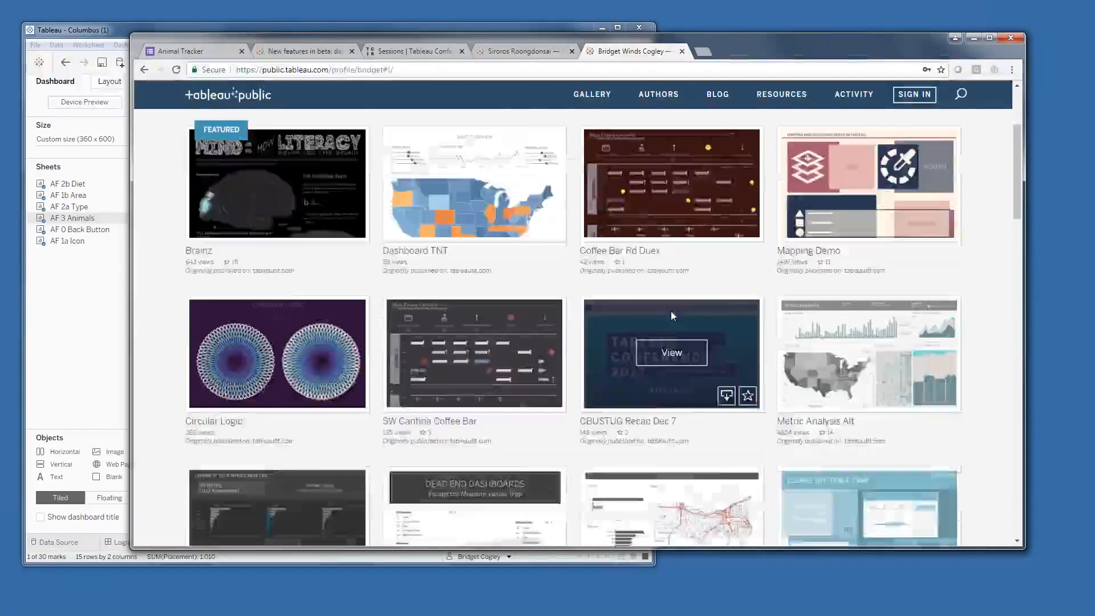
scroll(701, 408, down, 3)
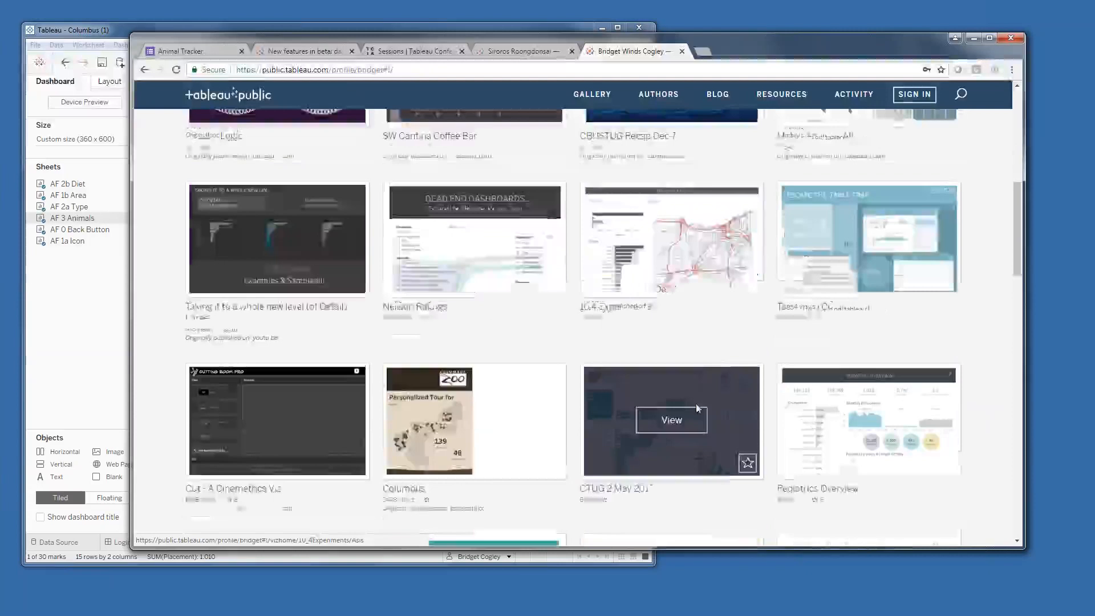
scroll(487, 373, down, 1)
scroll(487, 373, down, 4)
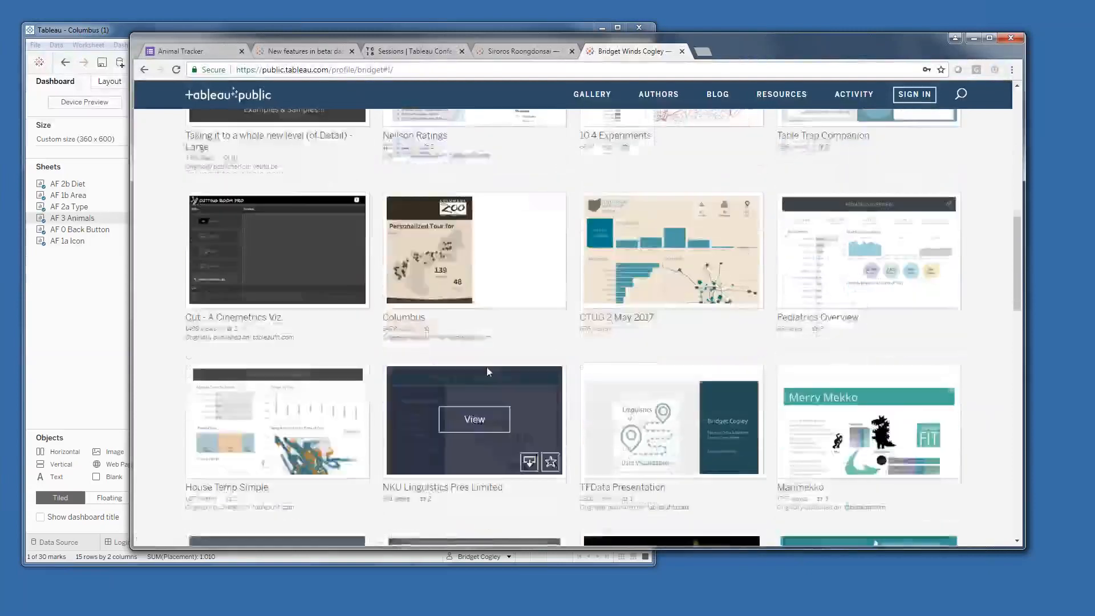
scroll(473, 365, down, 3)
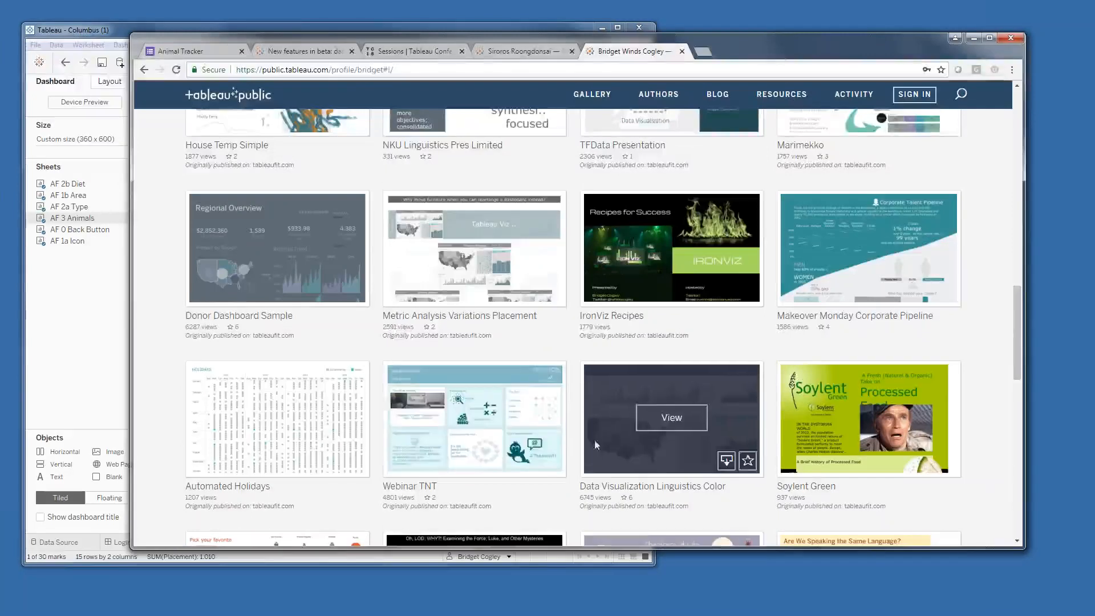
scroll(593, 439, down, 2)
scroll(587, 436, down, 2)
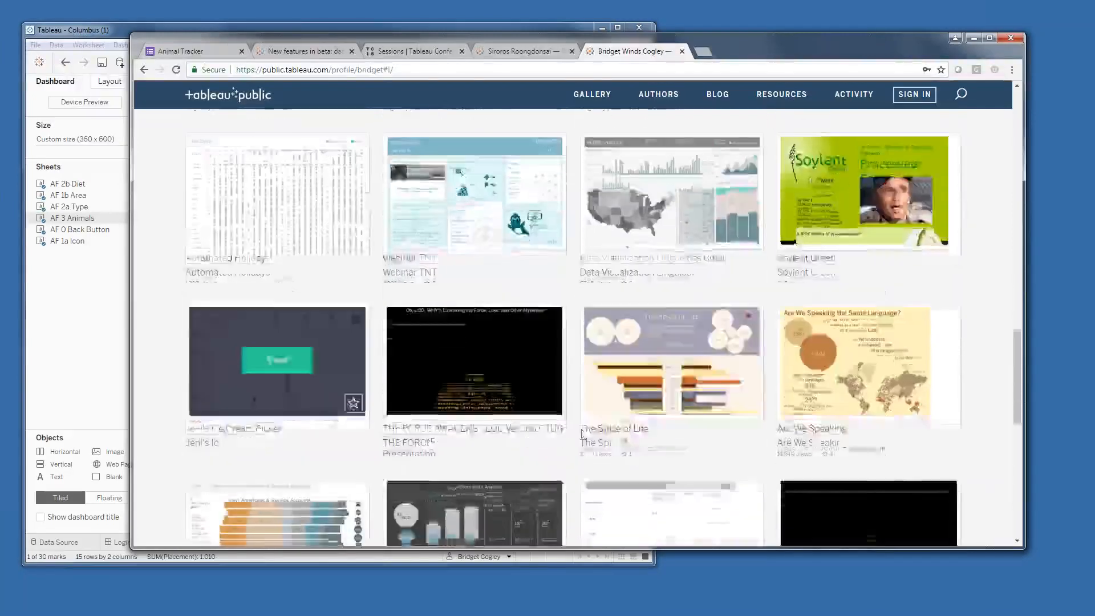
click(276, 365)
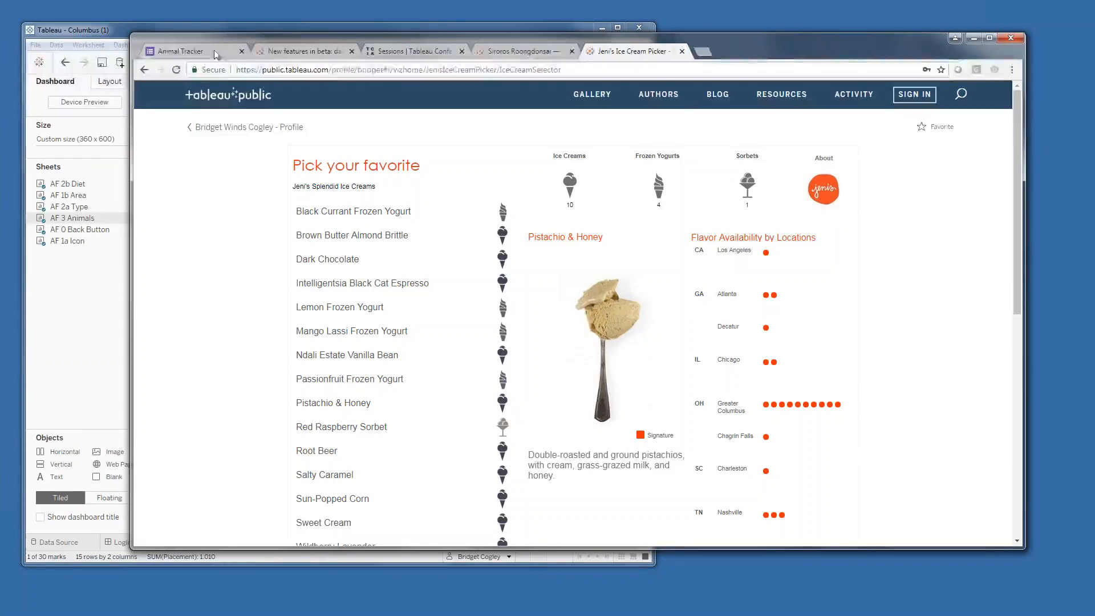
click(231, 130)
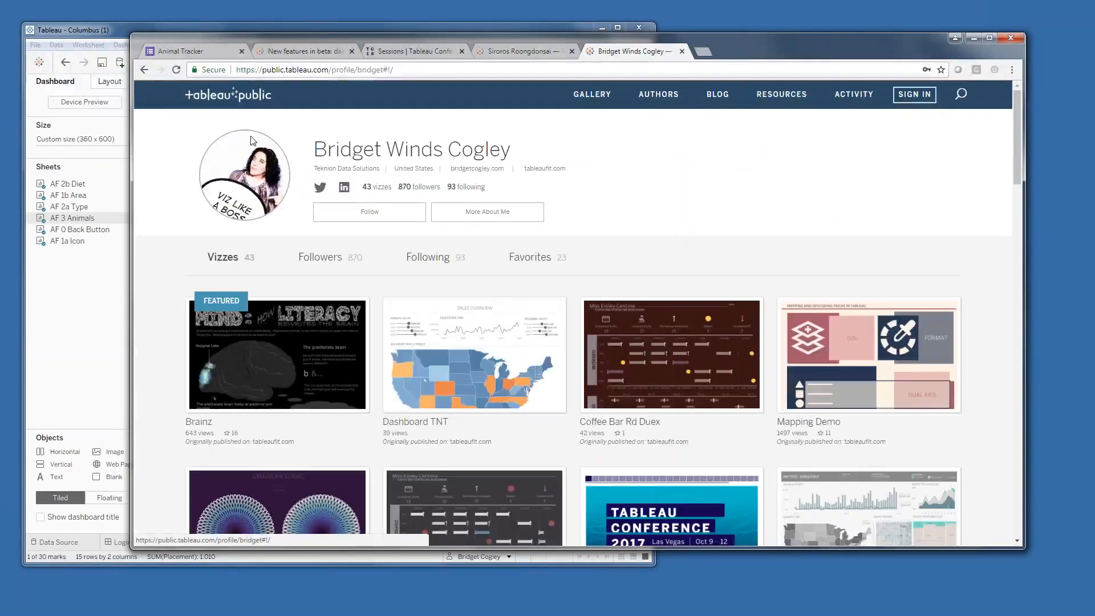
Step: Show the profile's Favorites and look through the favorited vizzes by other authors
click(529, 261)
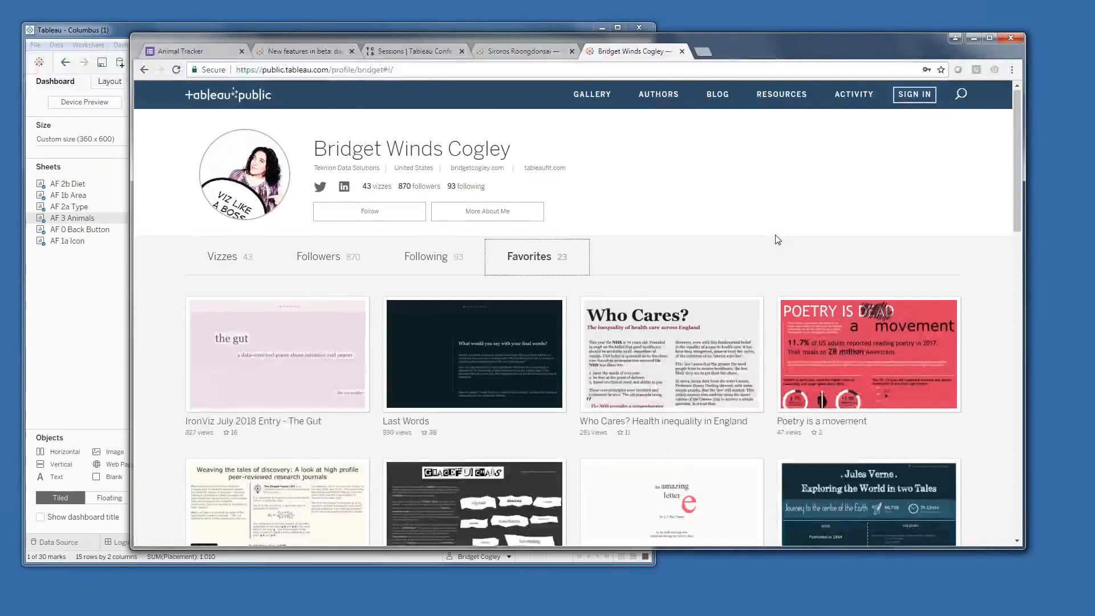
scroll(777, 239, down, 1)
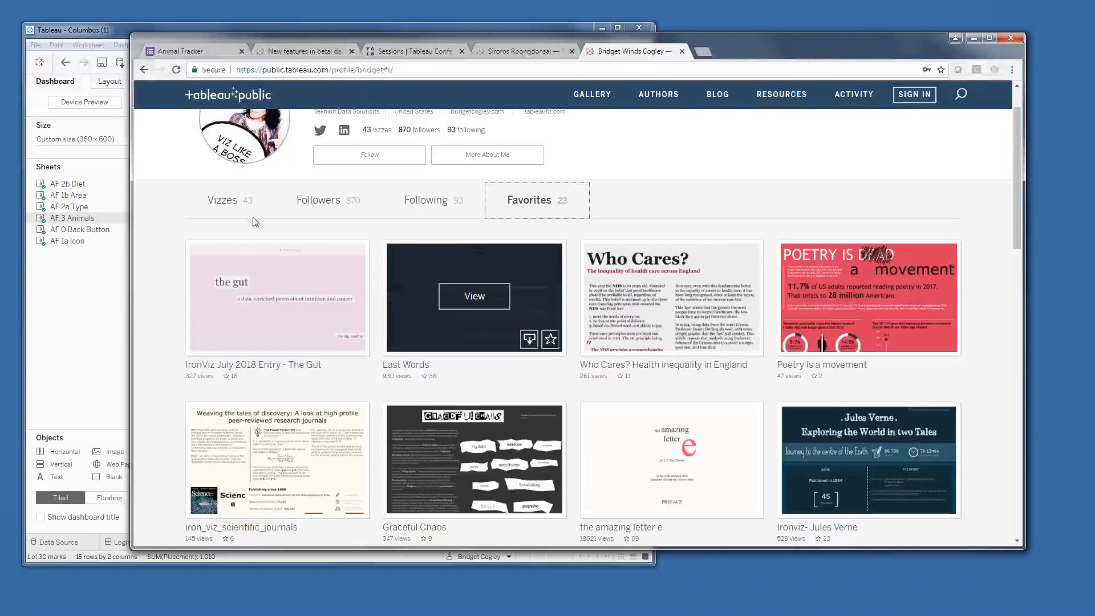
scroll(159, 309, down, 1)
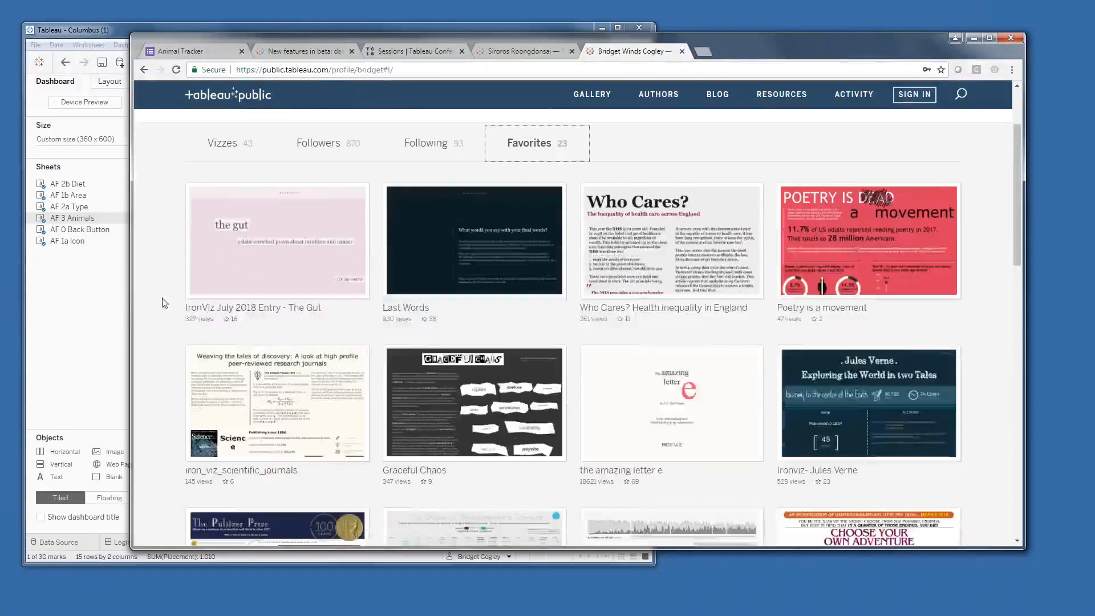
mouse_move(750, 414)
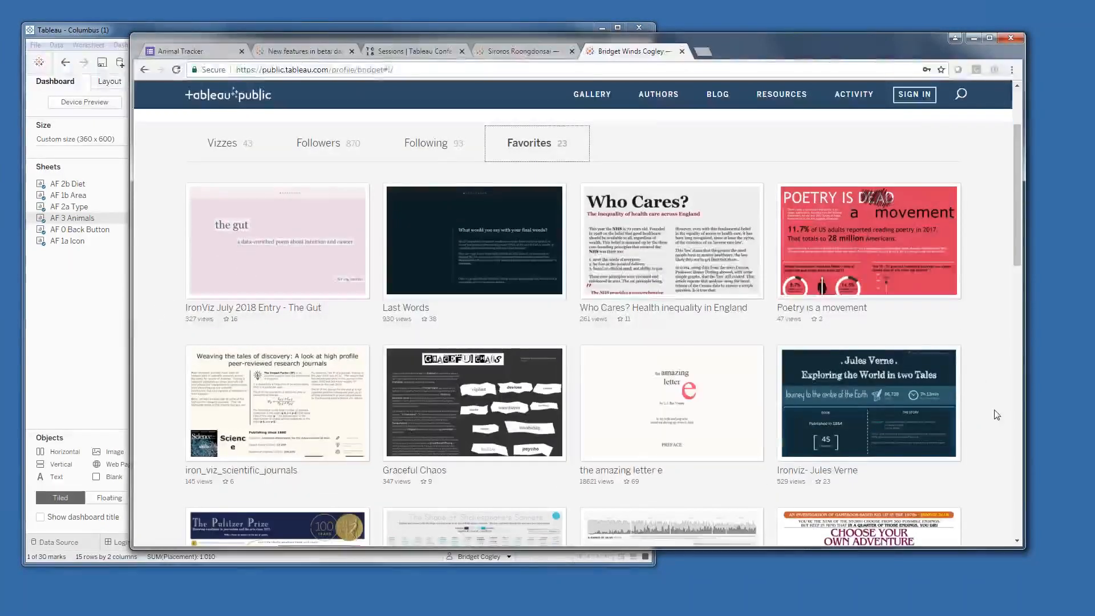
scroll(993, 416, down, 1)
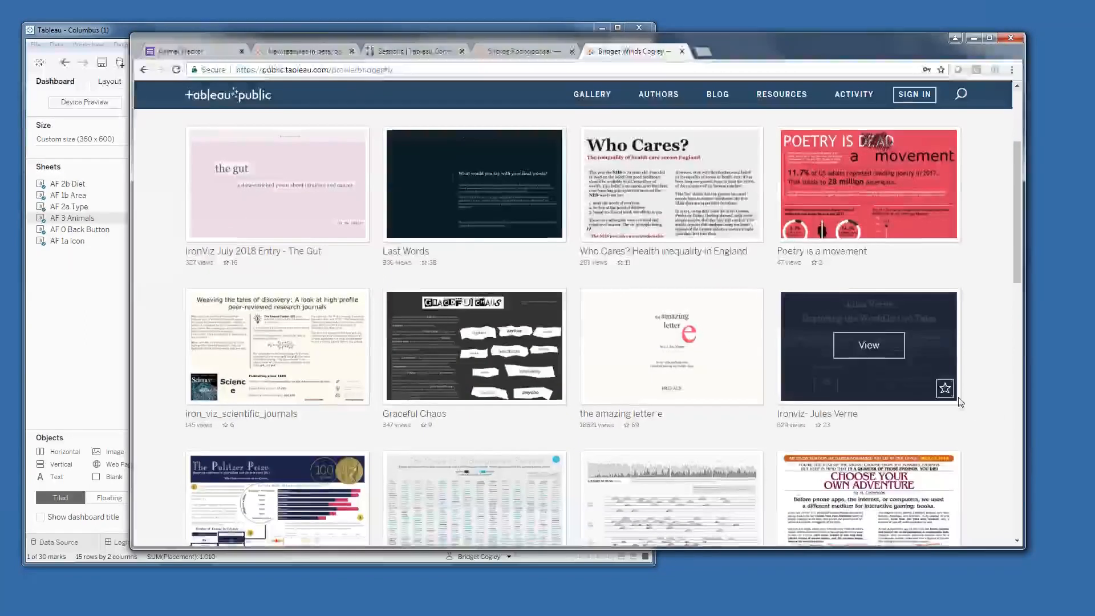
scroll(624, 298, up, 1)
scroll(627, 306, down, 1)
scroll(694, 313, down, 6)
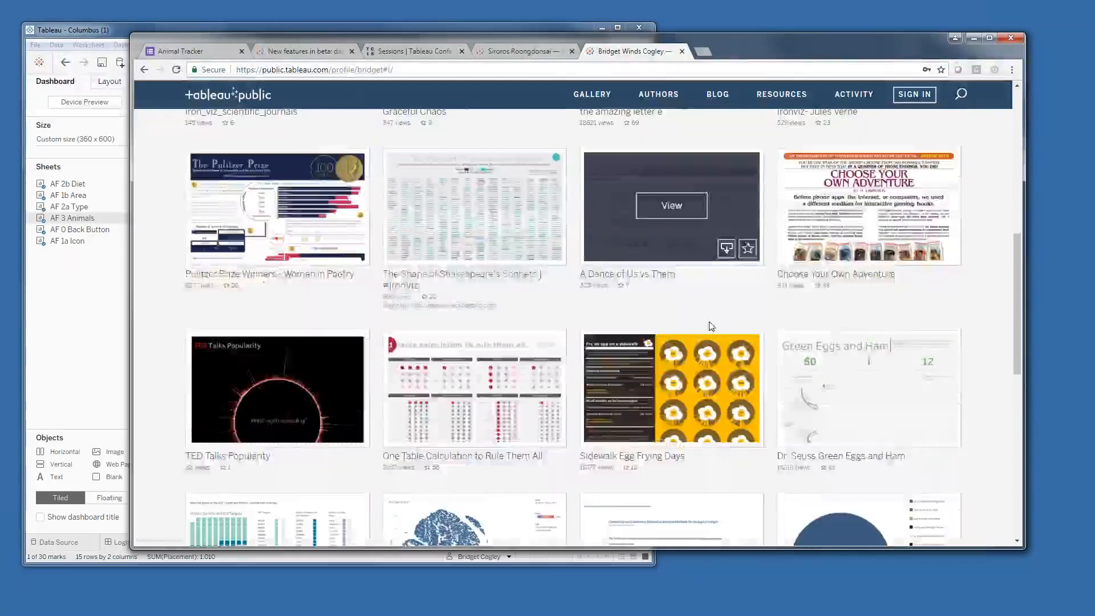
scroll(710, 320, down, 4)
Step: Open the favorited VENNWaffles viz, view its ToyExampleVENNWaffle sheet, and look over the vizzes on its author's profile
click(277, 340)
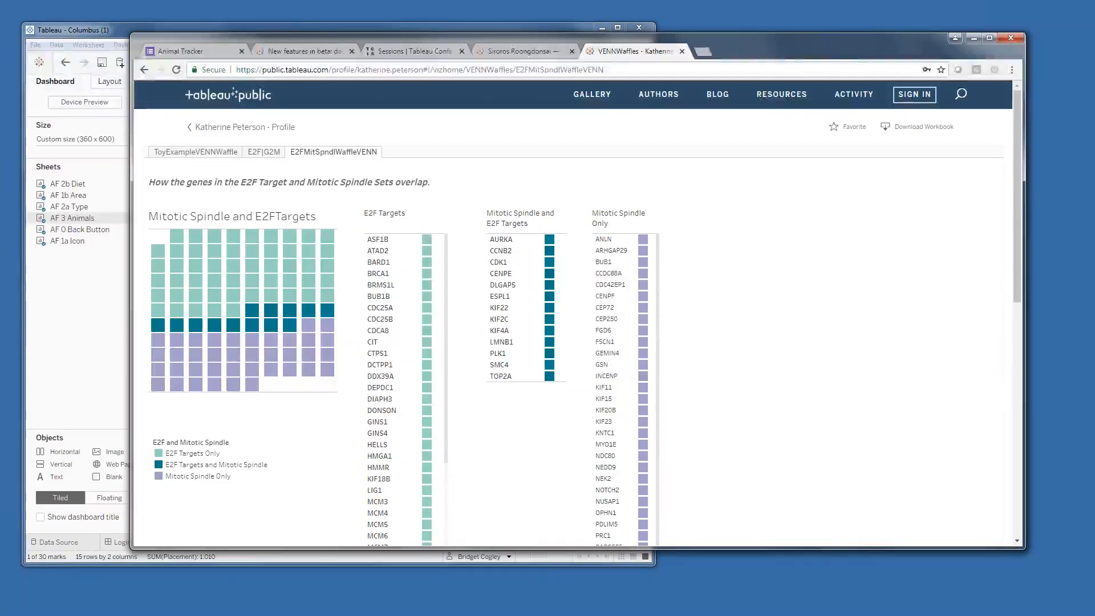
click(212, 152)
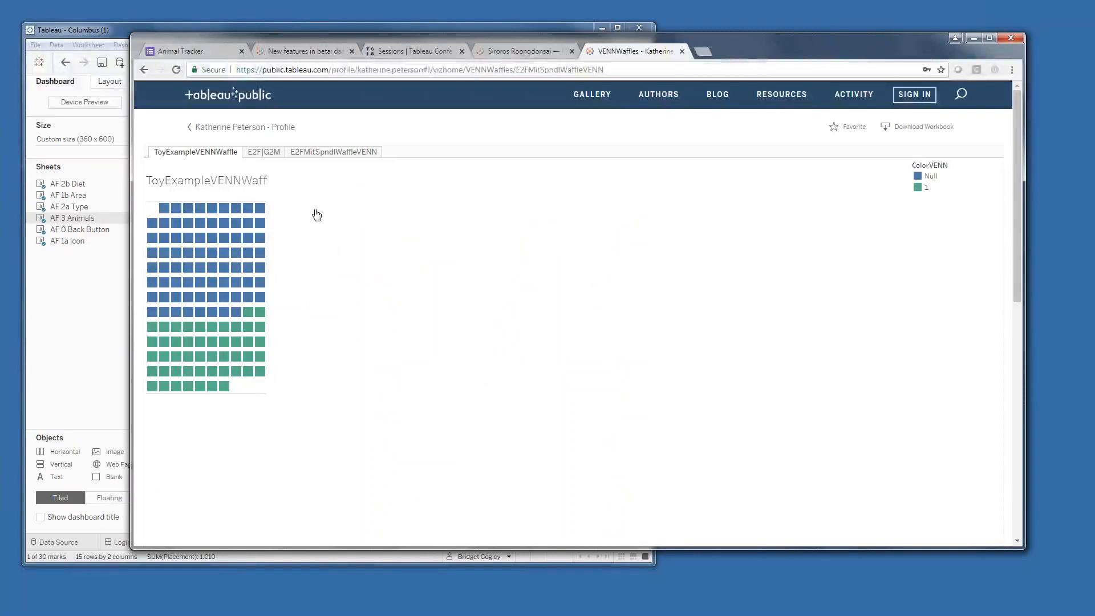
click(207, 129)
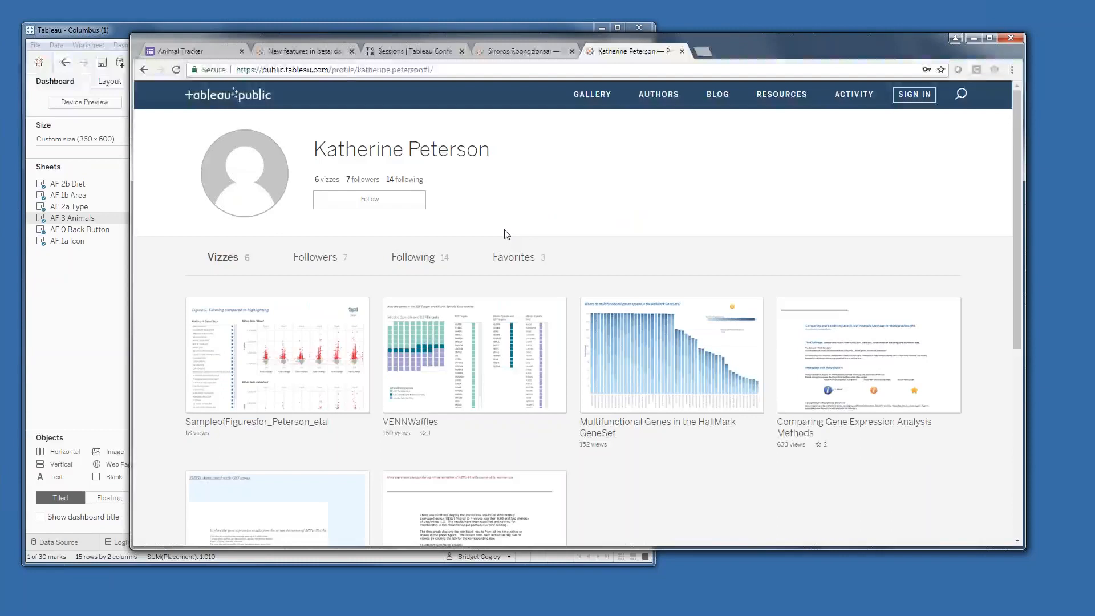
scroll(506, 235, down, 2)
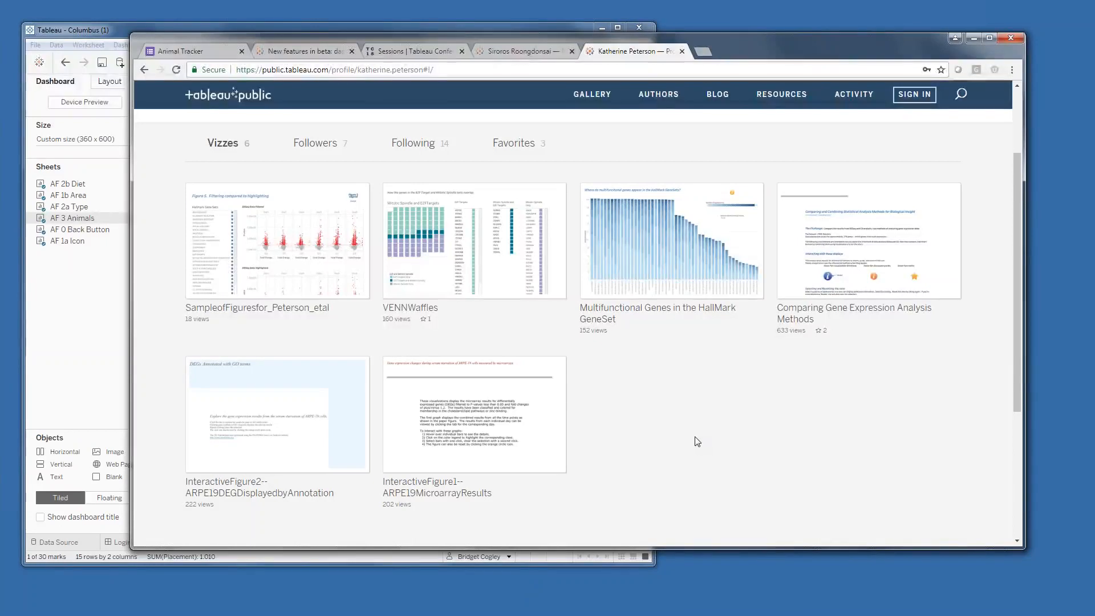
Step: Open mikevizneros.com in a new browser tab and browse the blog posts on its home page
click(703, 51)
text(mi)
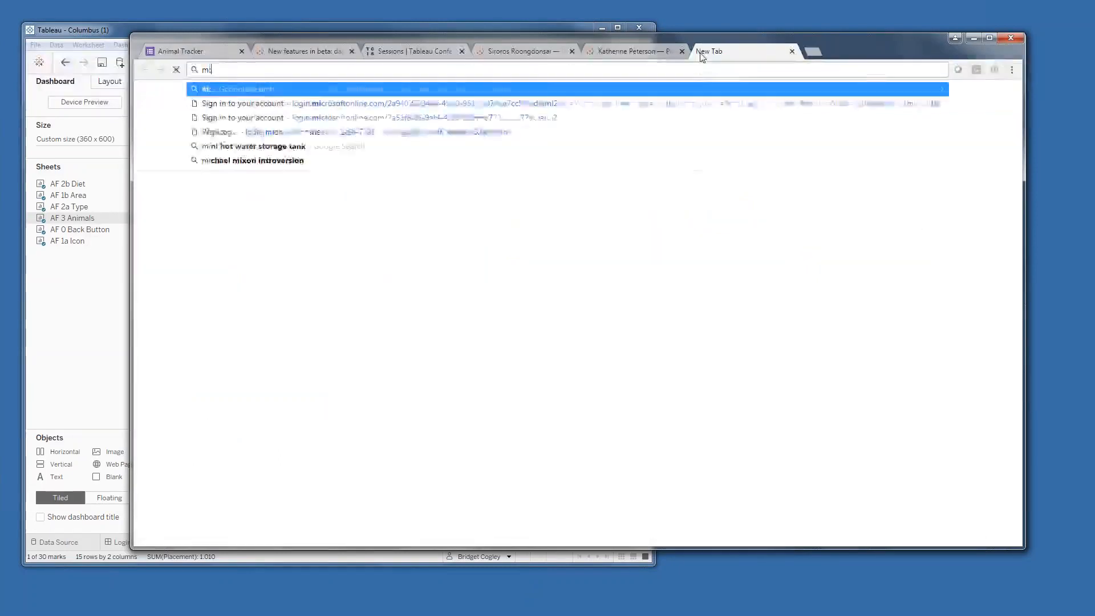
text(kevizn)
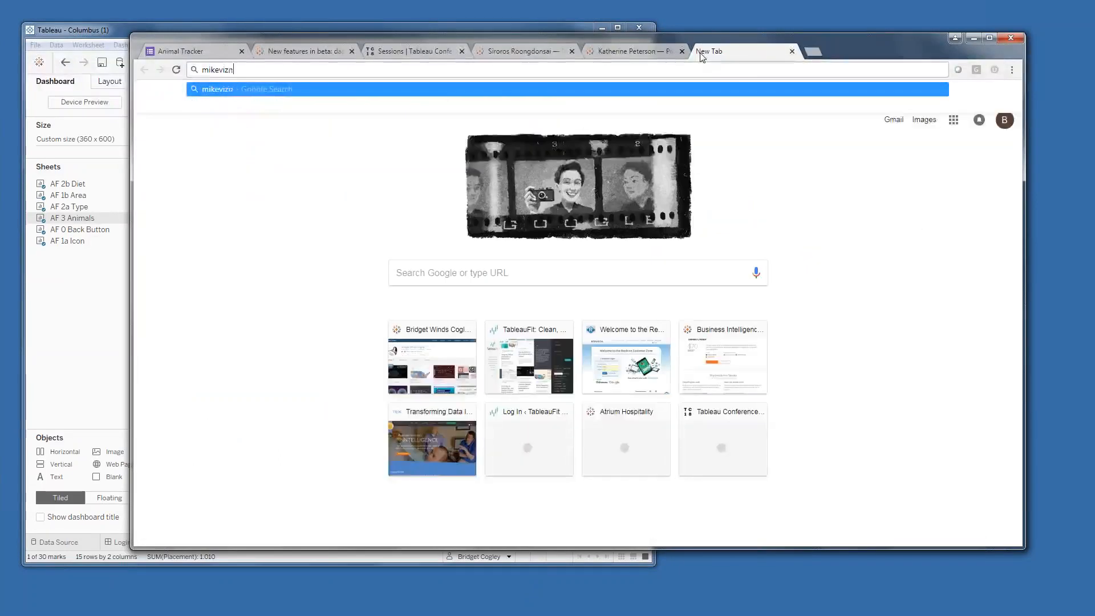
text(eros.com)
key(Return)
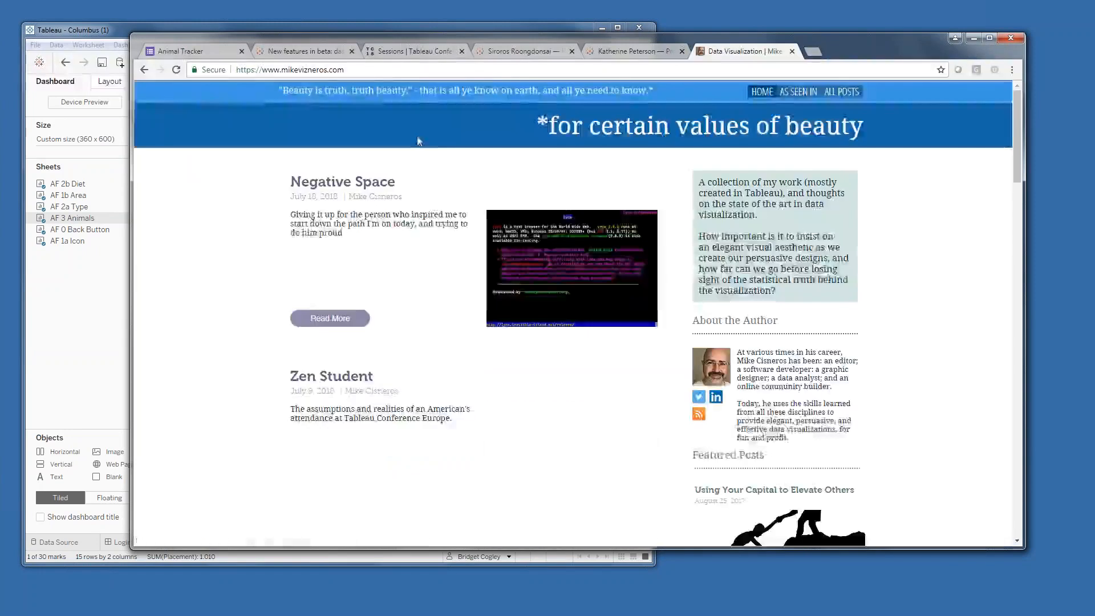
scroll(435, 222, down, 3)
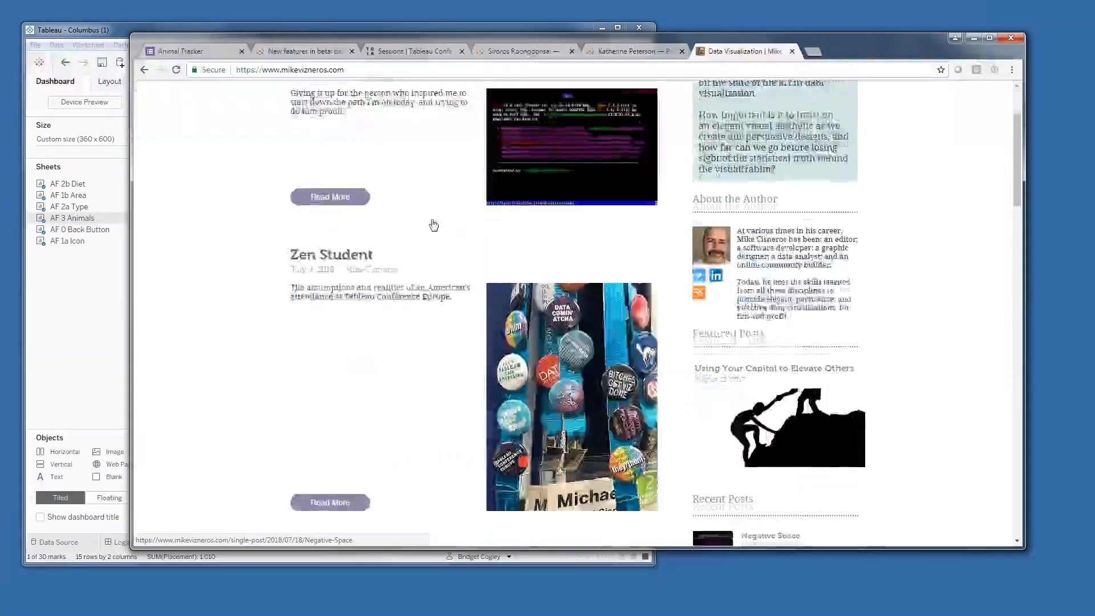
scroll(434, 223, down, 4)
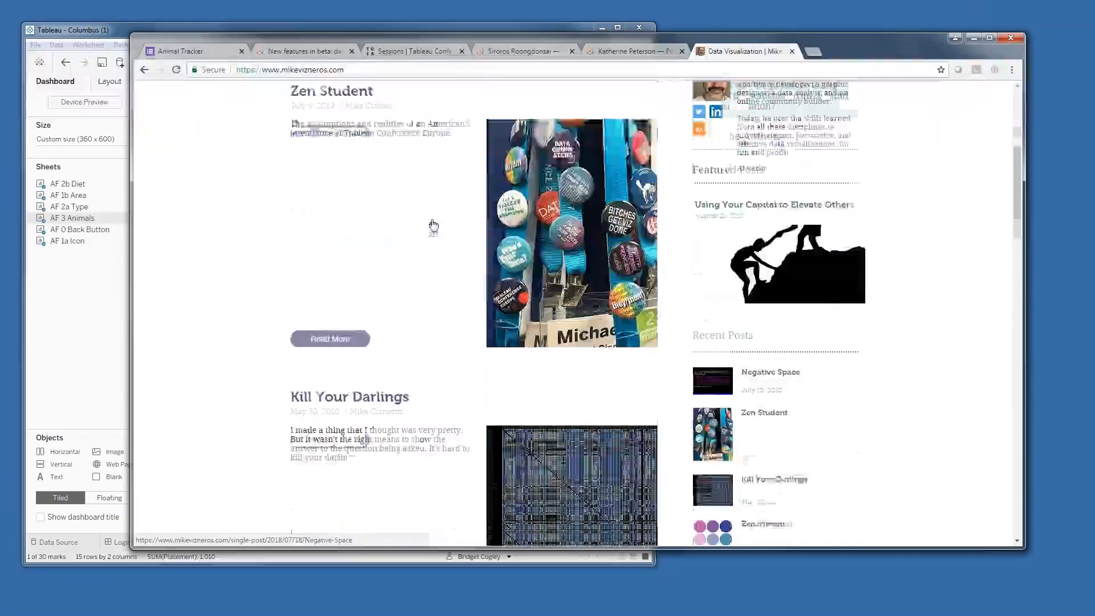
scroll(434, 223, down, 1)
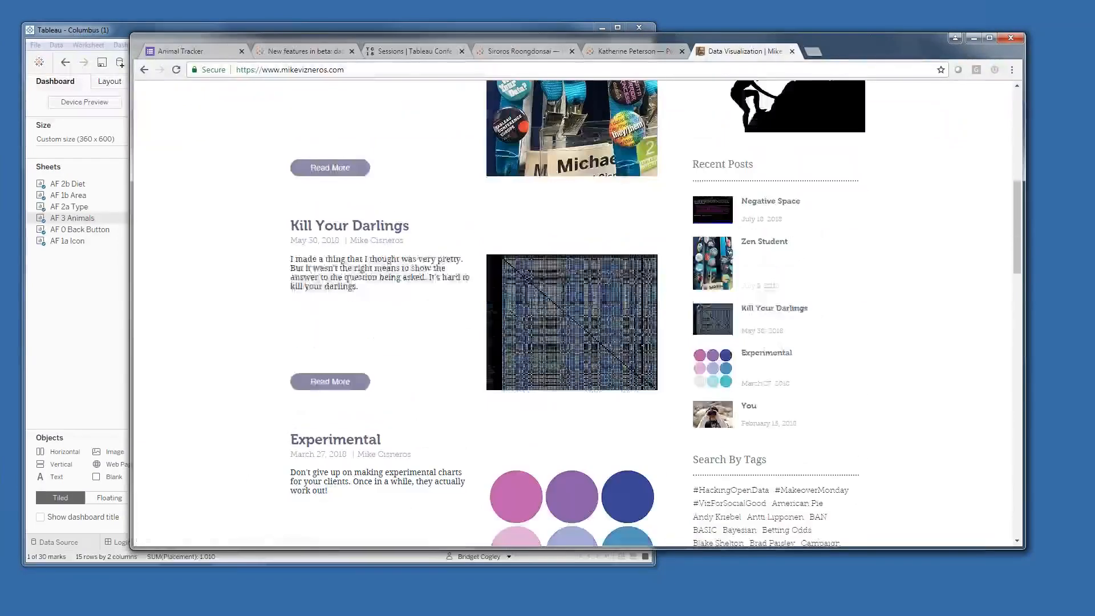
Step: Open vizpainter.com and tableaufit.com, each in its own new browser tab
click(814, 51)
text(viz)
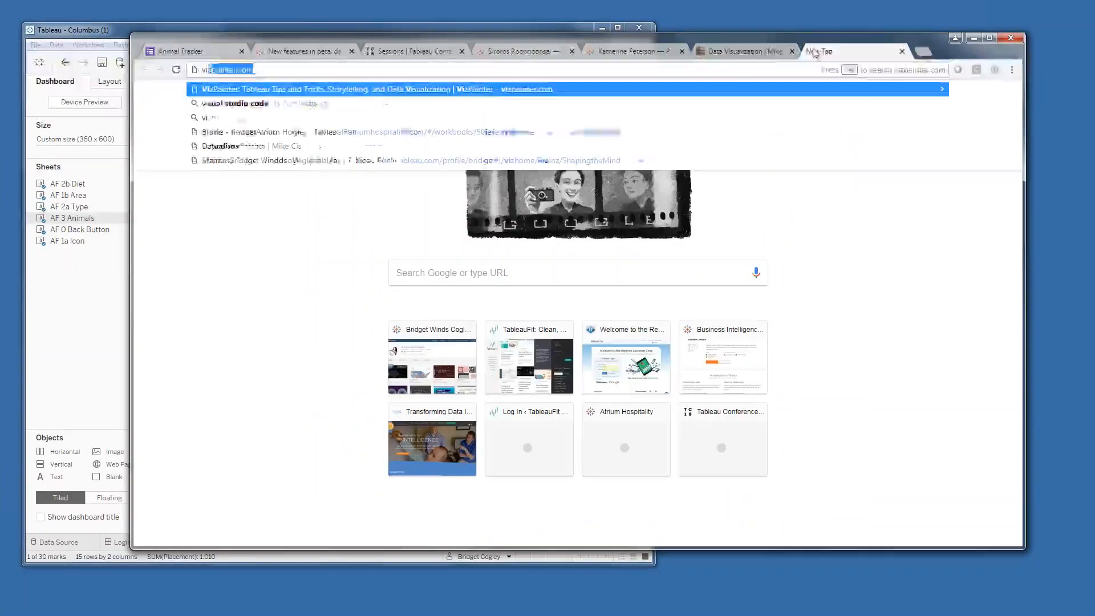
key(Return)
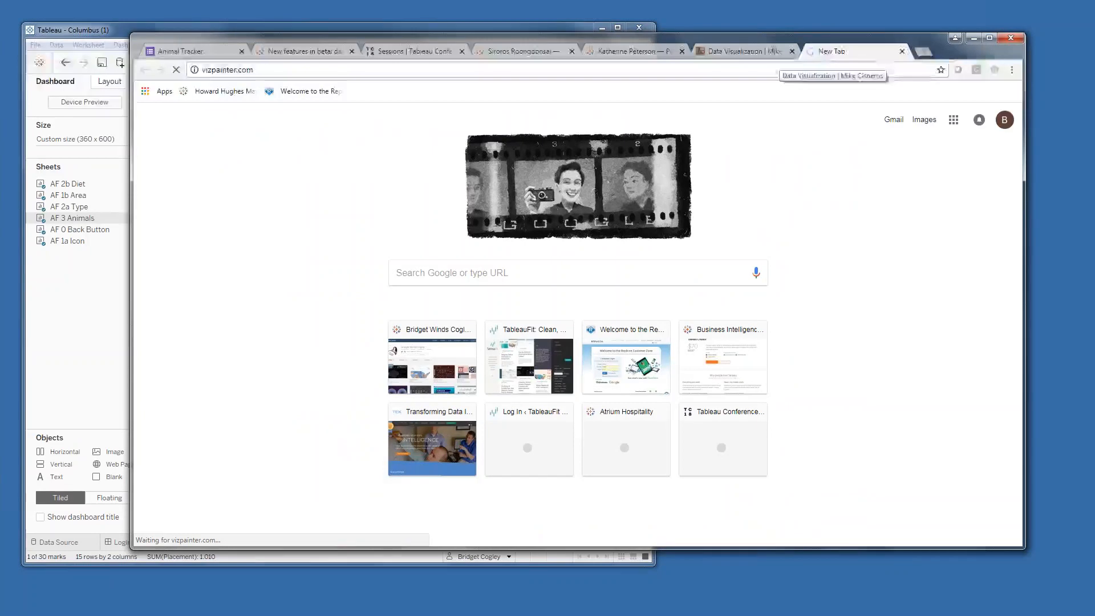
click(922, 55)
text(tableaufit.com)
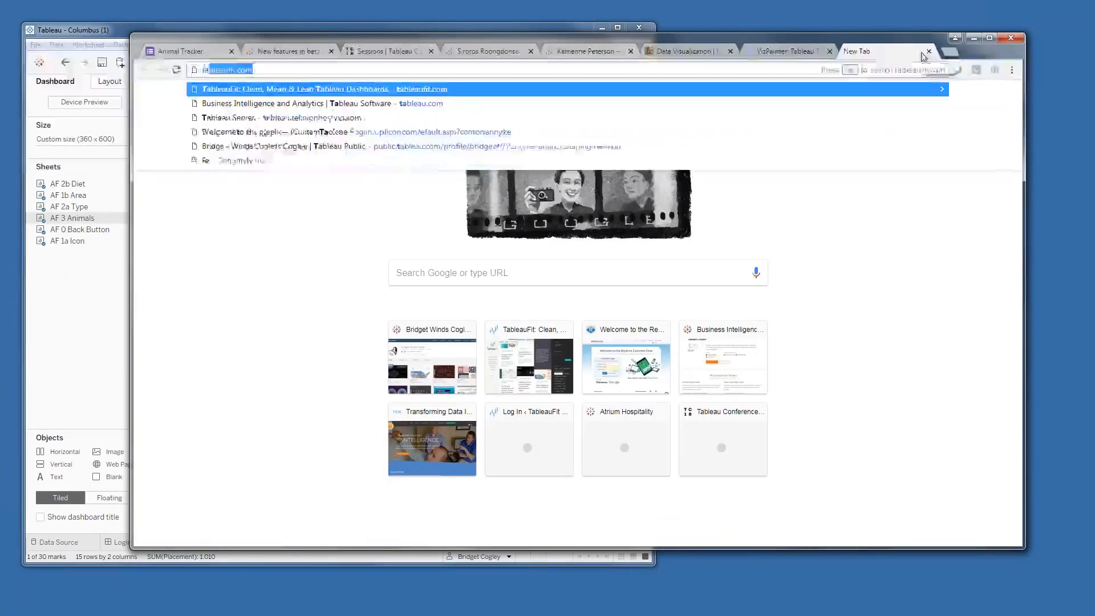
key(Return)
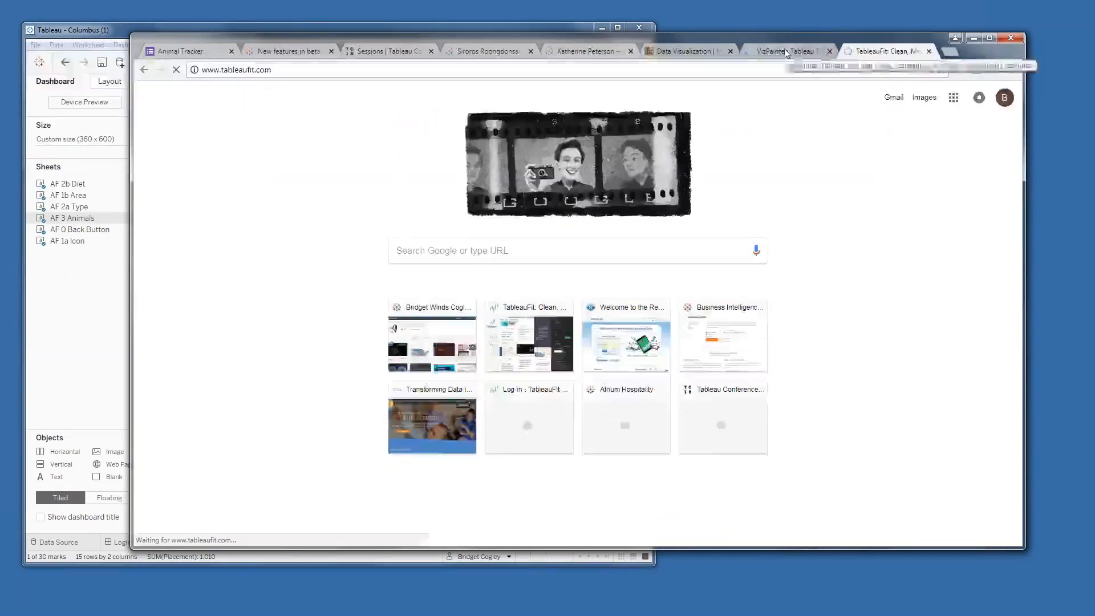
Step: Look over the posts on the VizPainter site and on the TableauFit blog
click(789, 53)
scroll(860, 191, down, 4)
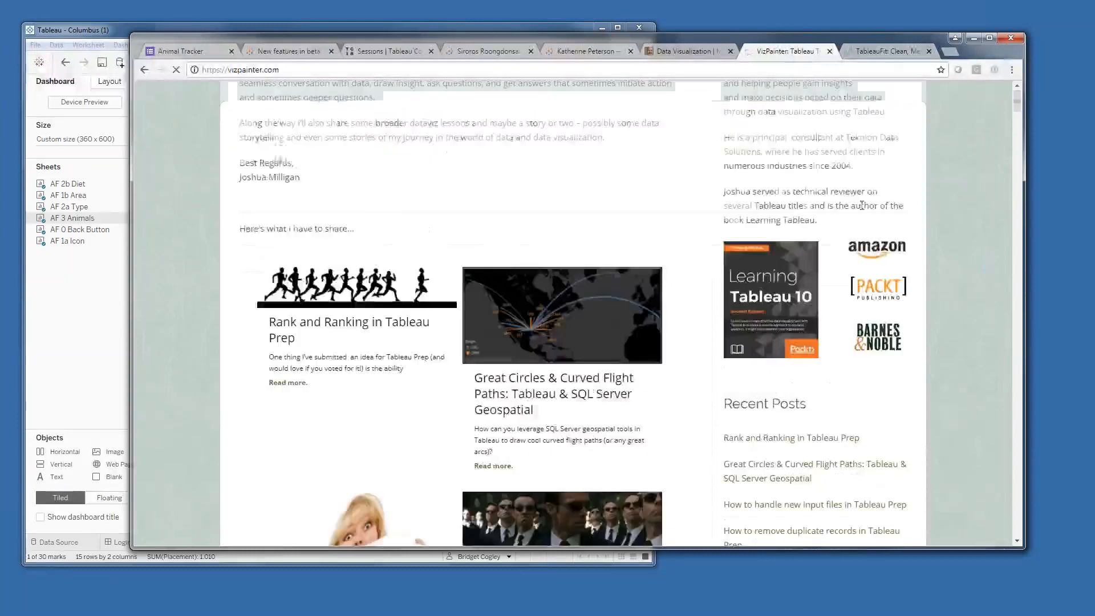
scroll(863, 210, up, 2)
scroll(864, 210, down, 2)
click(880, 52)
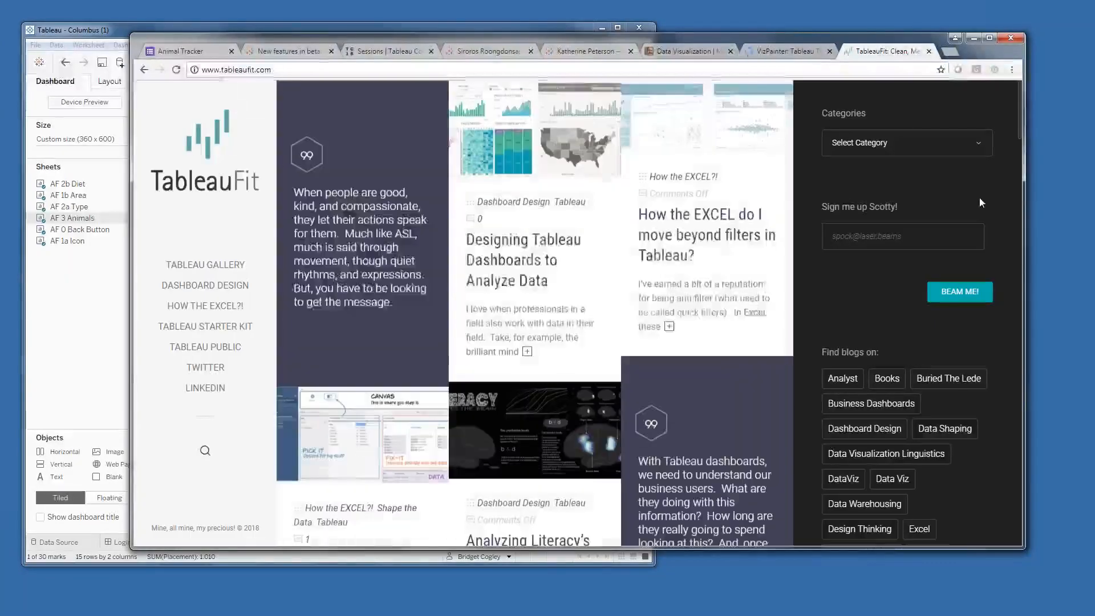
scroll(729, 279, down, 3)
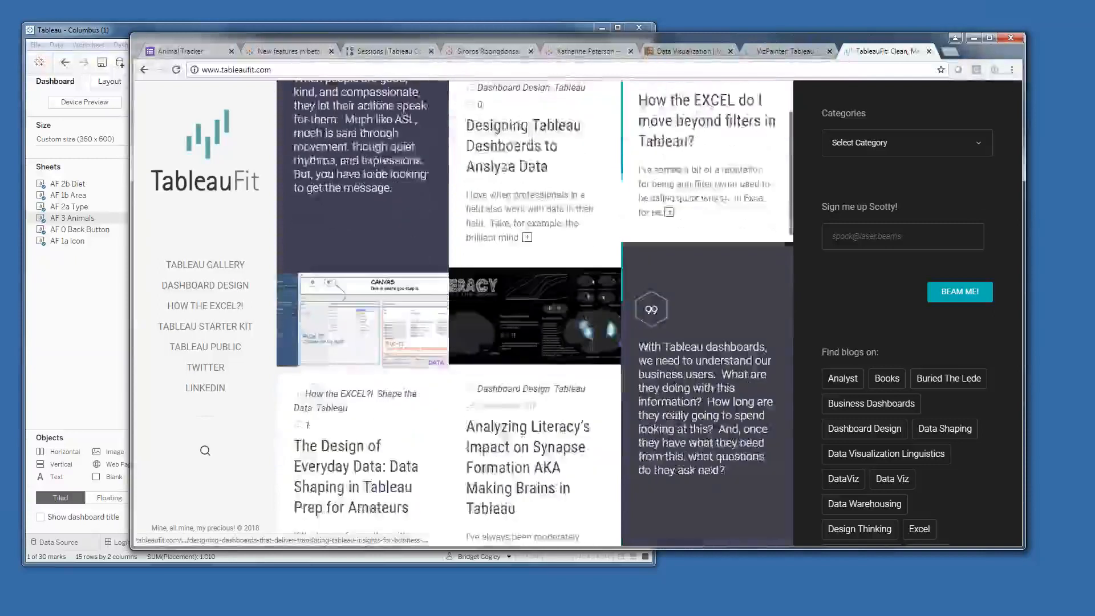
scroll(729, 279, down, 5)
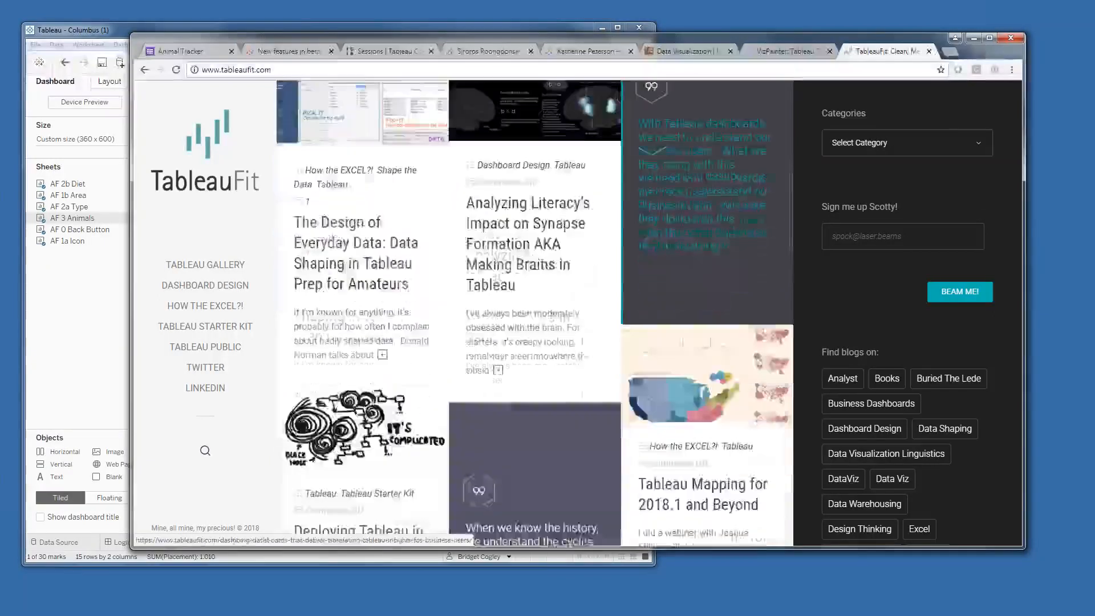
scroll(728, 279, up, 8)
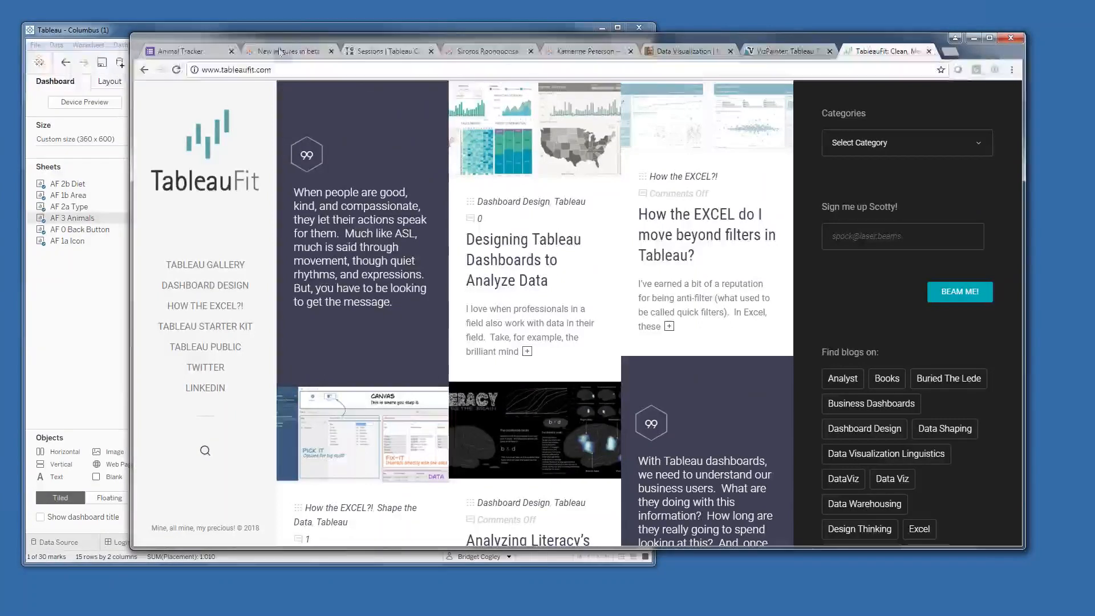
Step: Return to the Tableau Public author profile tab, open the site's Blog and look through the latest posts
click(588, 51)
scroll(625, 147, up, 3)
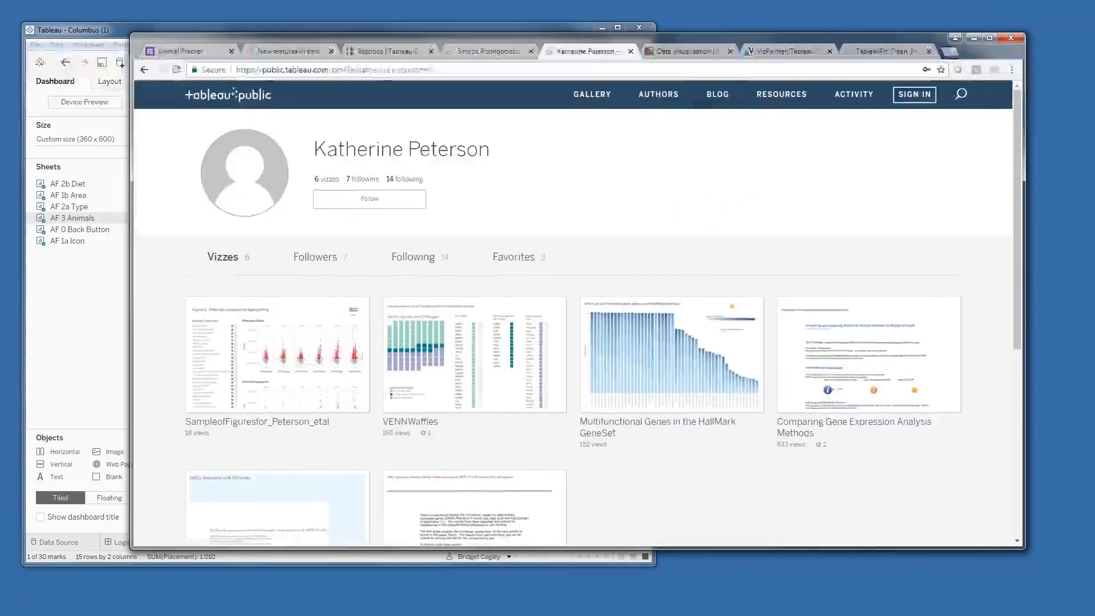
click(718, 95)
scroll(348, 297, down, 9)
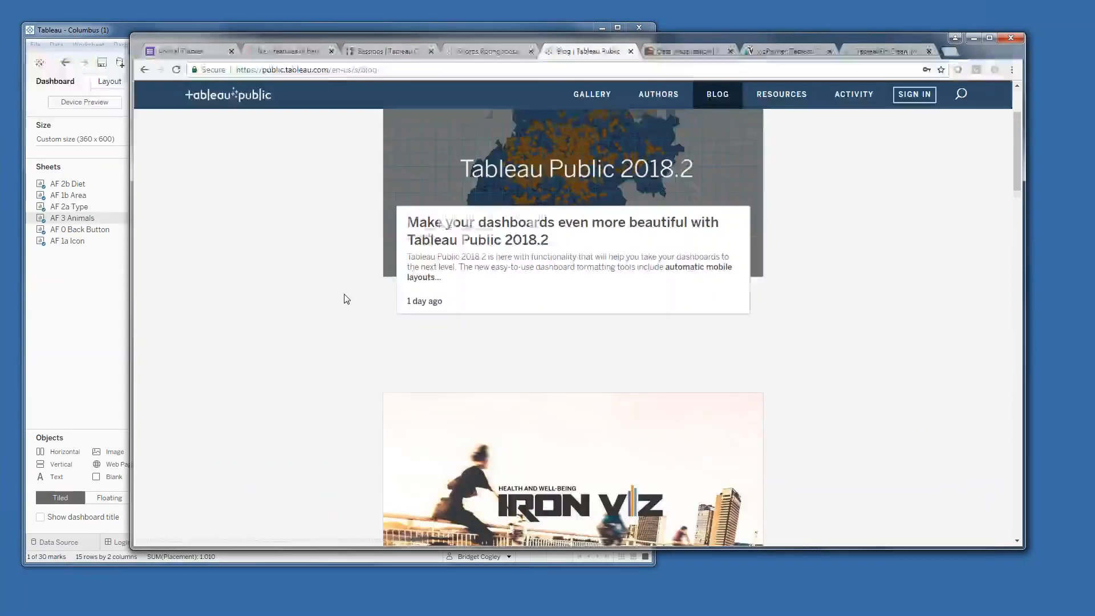
Step: Open the blog post "Sharing and Collaborating on Tableau Public" and read its sections on work attribution, takedown requests and product improvements
scroll(371, 224, up, 4)
scroll(374, 231, down, 5)
click(530, 434)
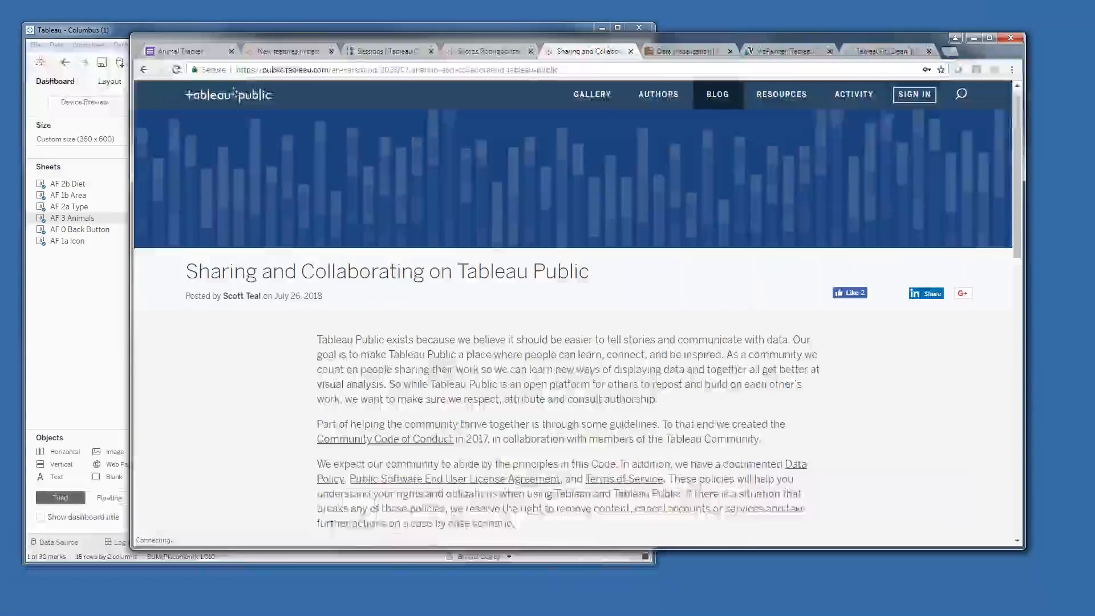
scroll(574, 314, down, 3)
scroll(574, 314, down, 8)
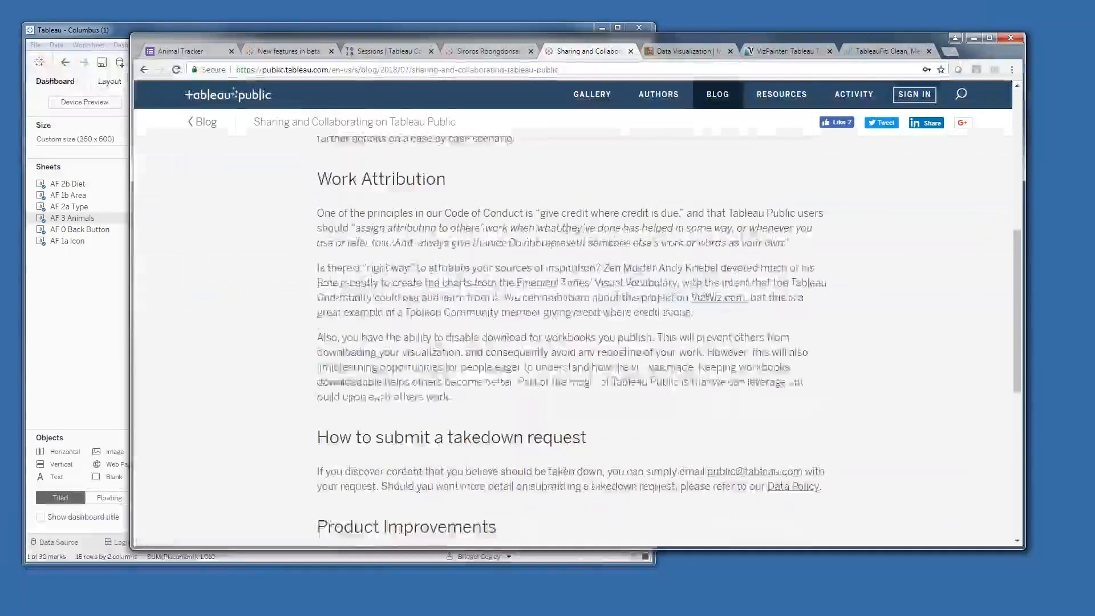
scroll(249, 228, up, 8)
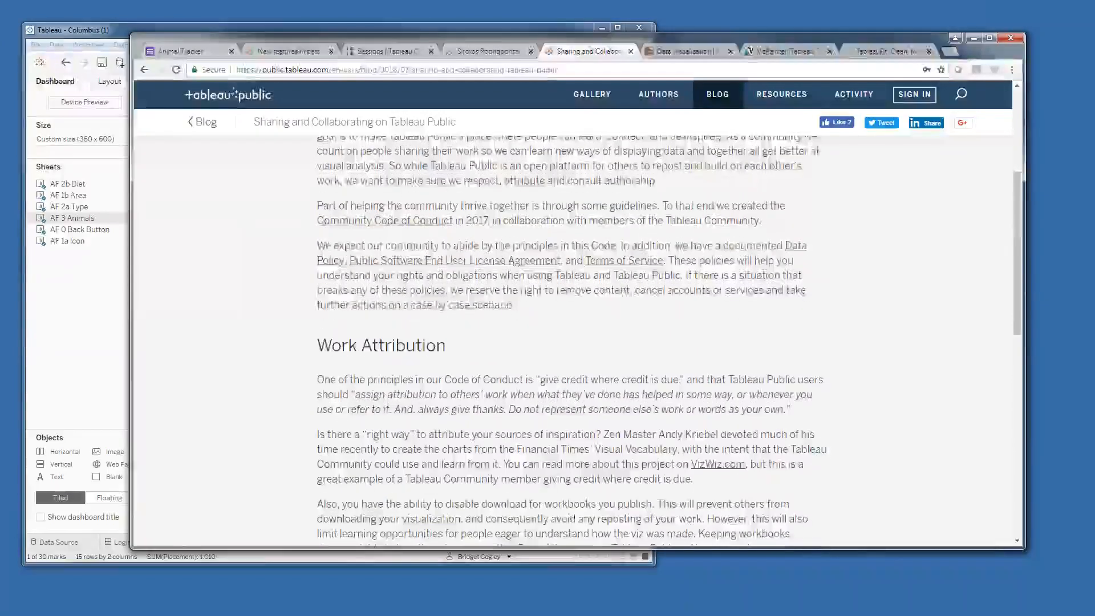
scroll(249, 228, down, 5)
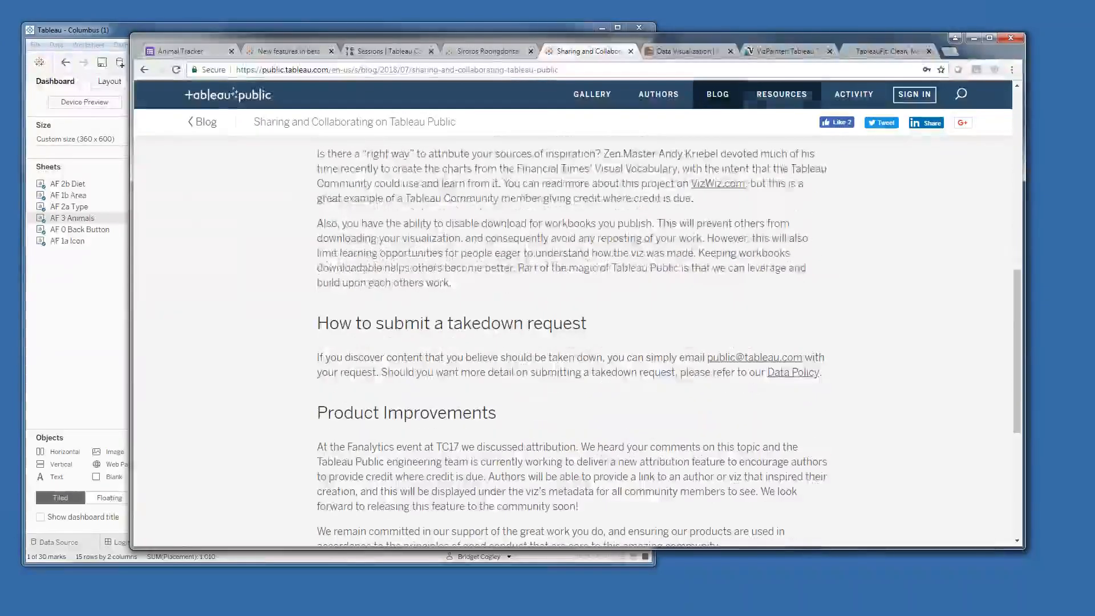
Step: Revisit the open mikevizneros.com and VizPainter pages, and return to the opening of the "Sharing and Collaborating on Tableau Public" post
click(671, 51)
click(781, 50)
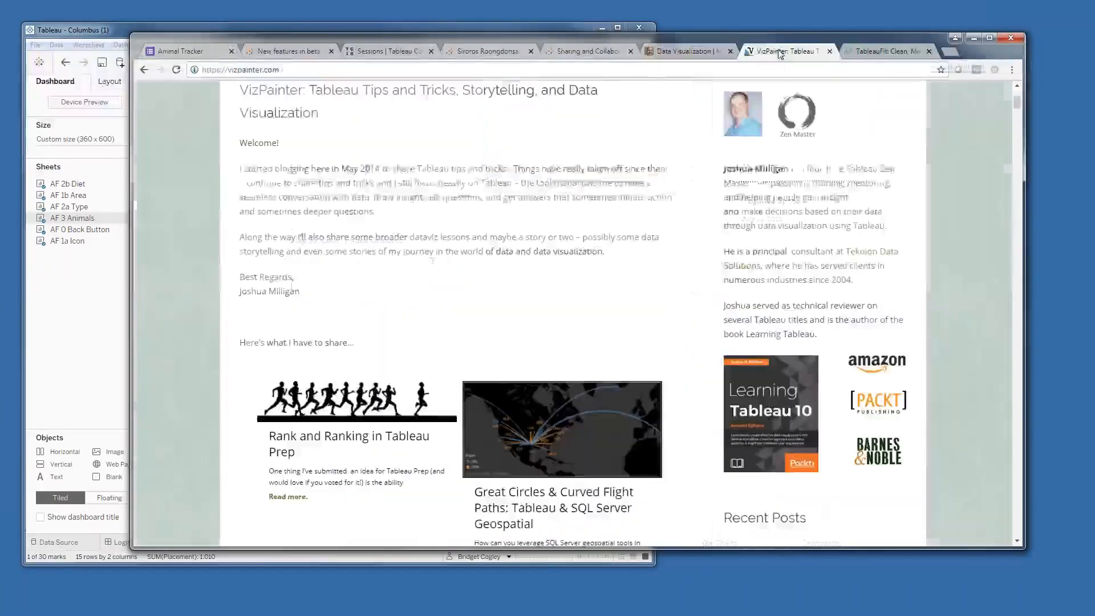
click(693, 52)
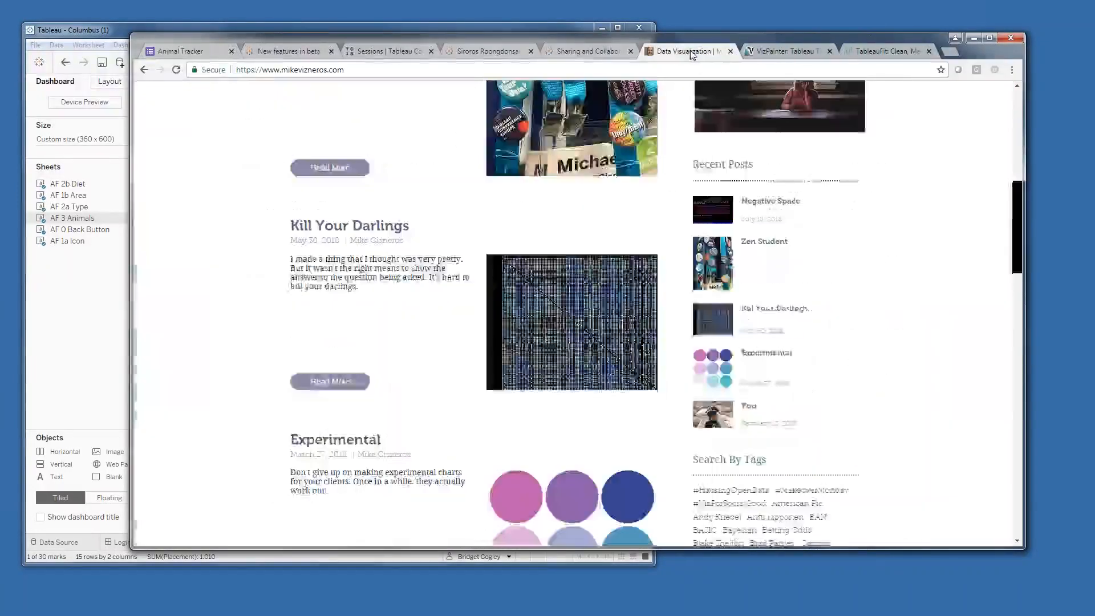
click(583, 52)
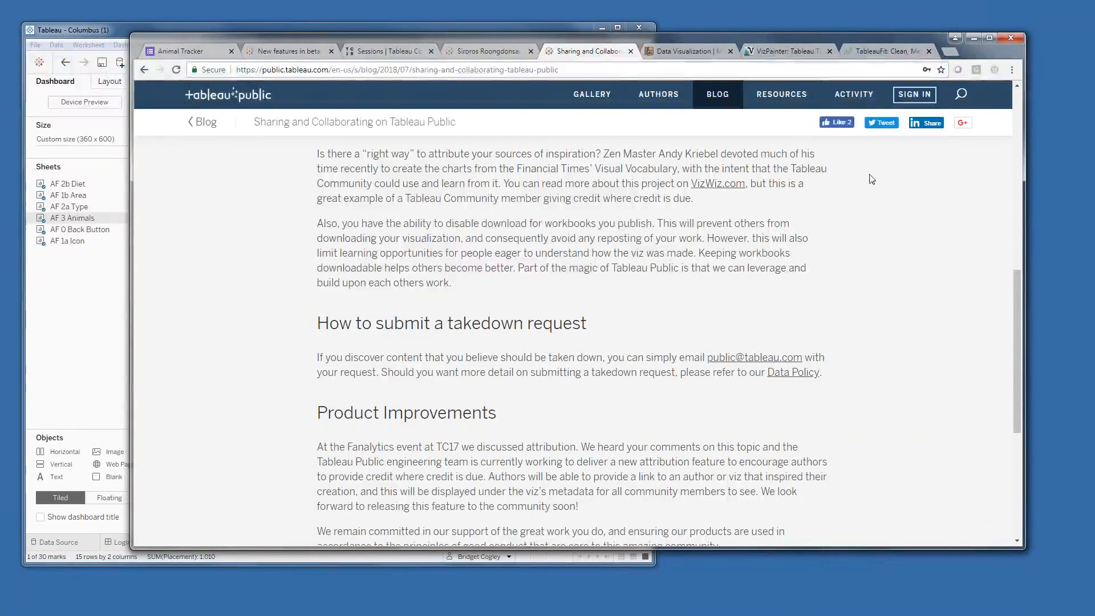
scroll(498, 178, up, 6)
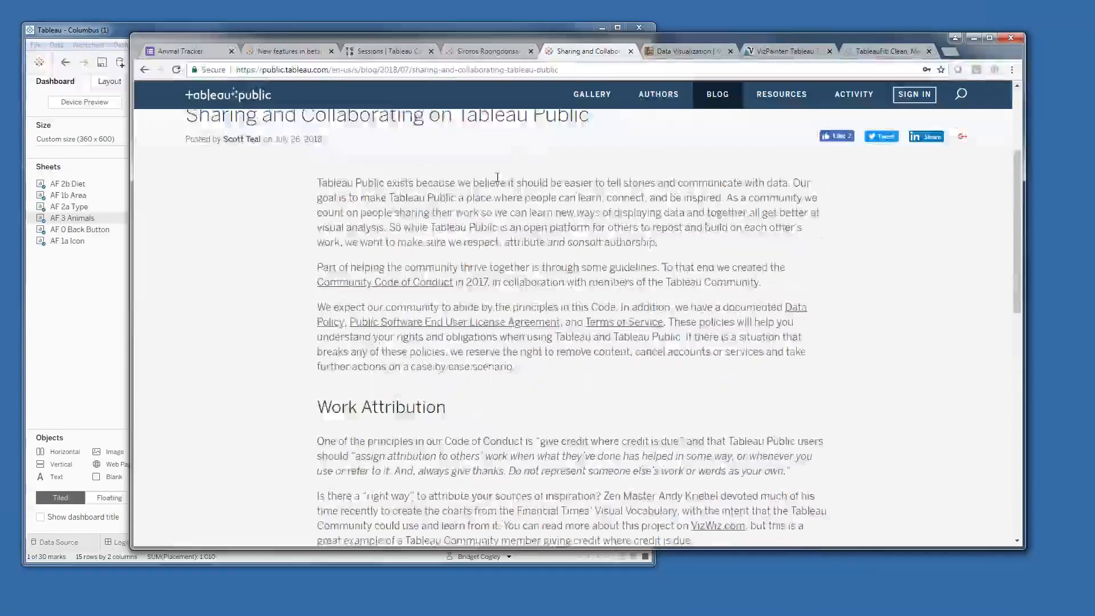
scroll(497, 177, up, 2)
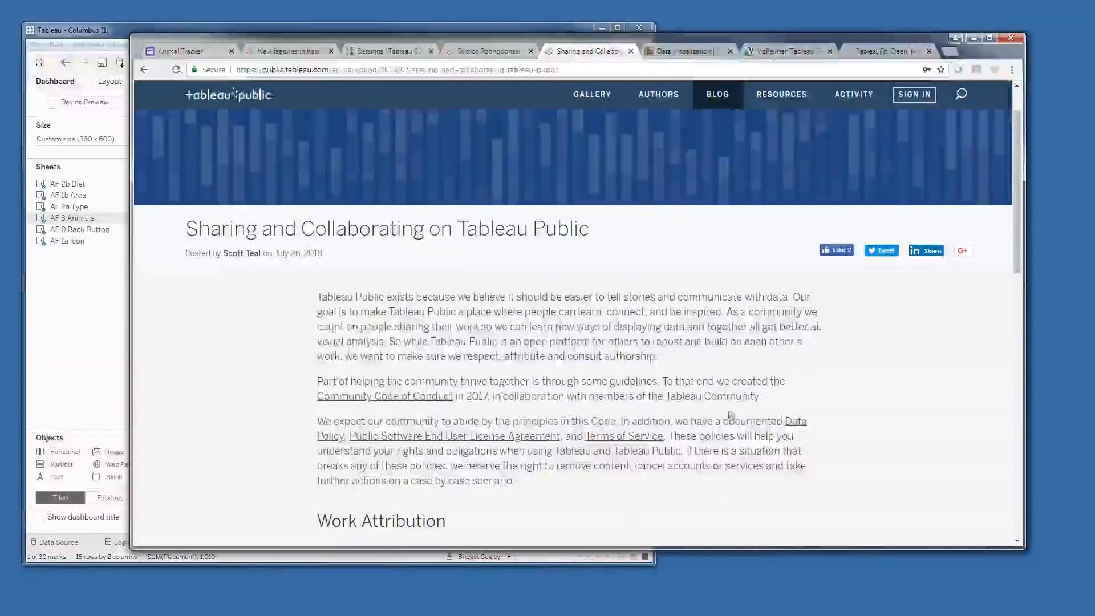
Step: Look again at the open TableauFit and VizPainter blogs, and go back to the Tableau Public post on sharing and collaborating
click(874, 51)
click(765, 52)
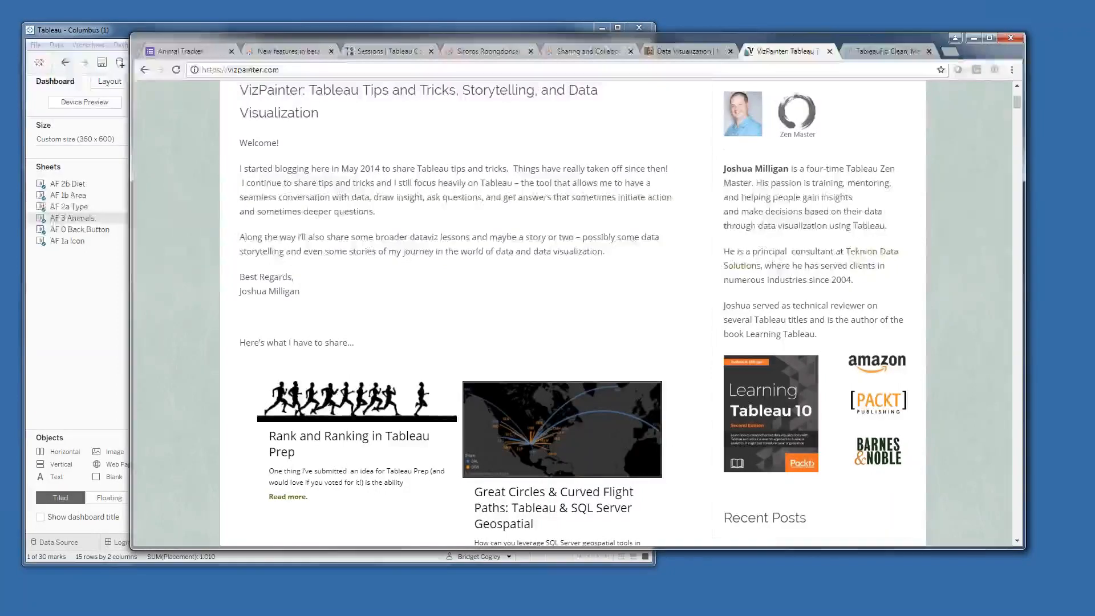
click(594, 52)
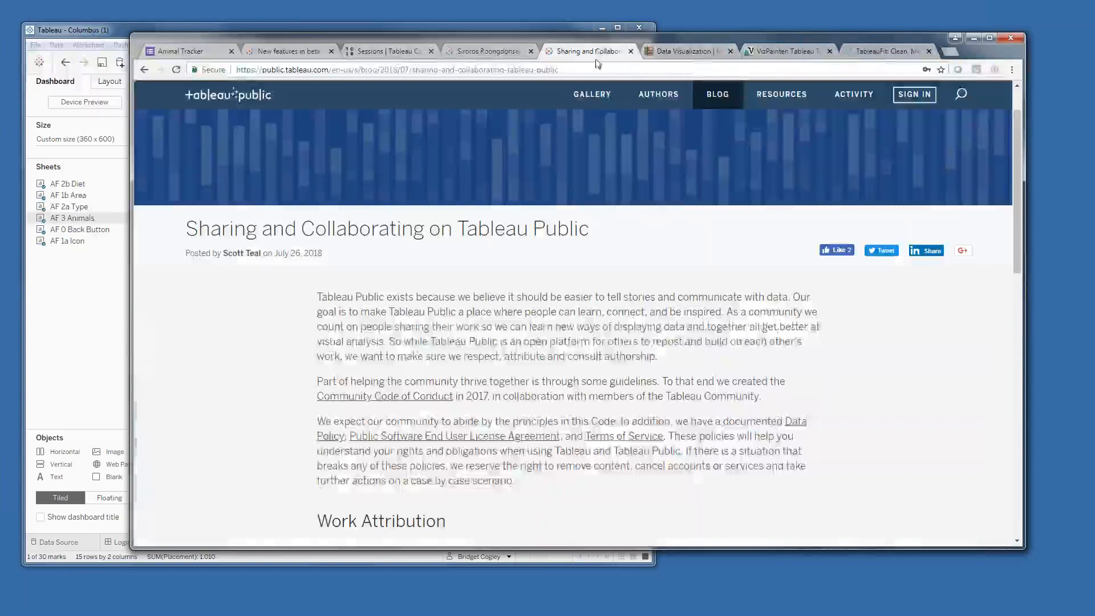